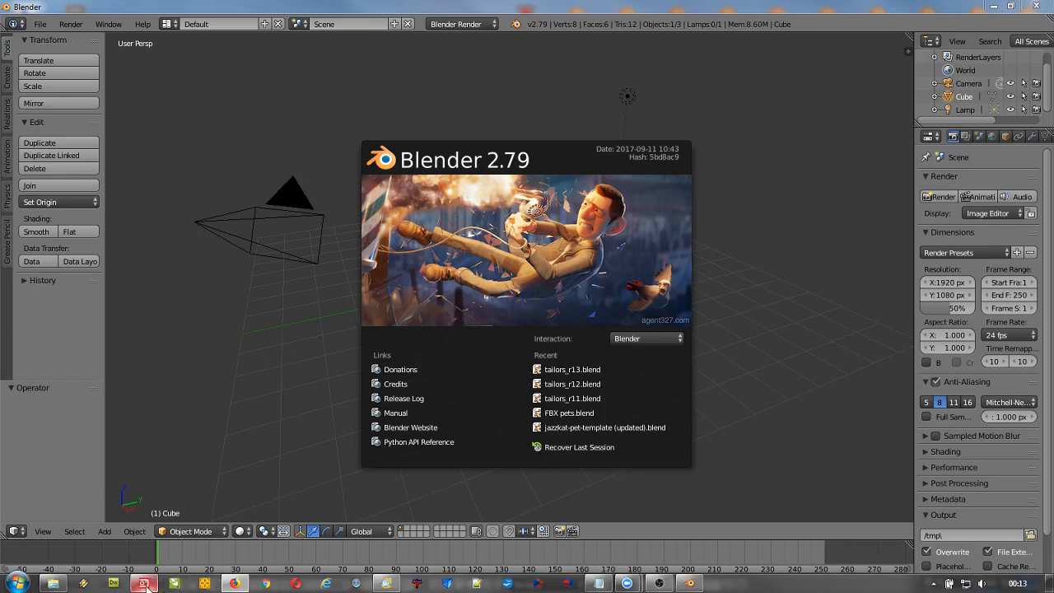
- Switch to Corel PHOTO-PAINT and close facebook-feed-curate.cpt without saving the changes
left_click(147, 584)
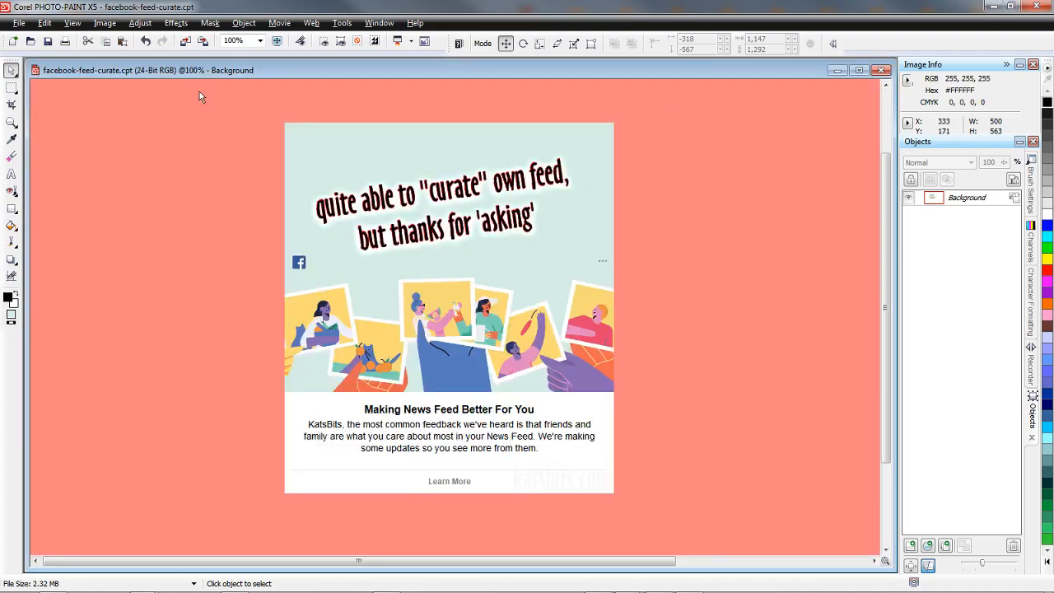
left_click(880, 70)
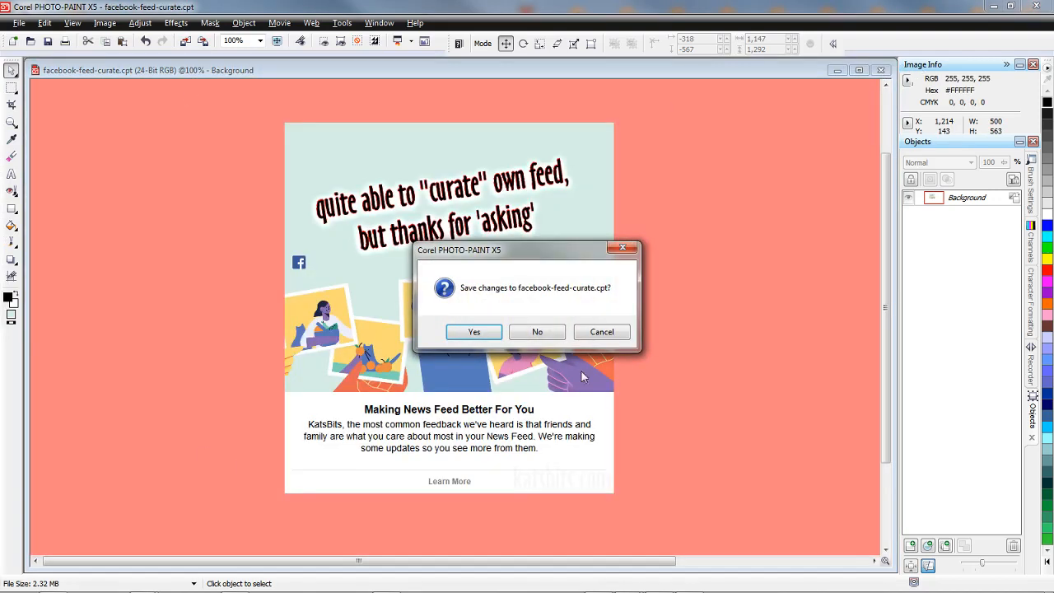
left_click(537, 332)
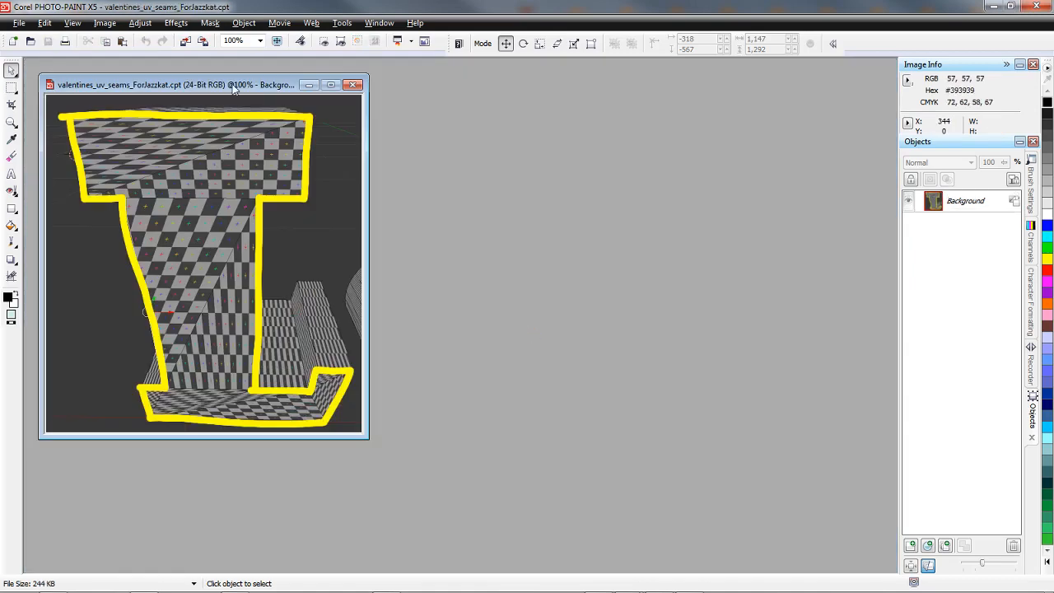
- Enlarge the document window of the Valentines UV seams image and zoom the picture to fit it
left_click_drag(234, 89, 263, 94)
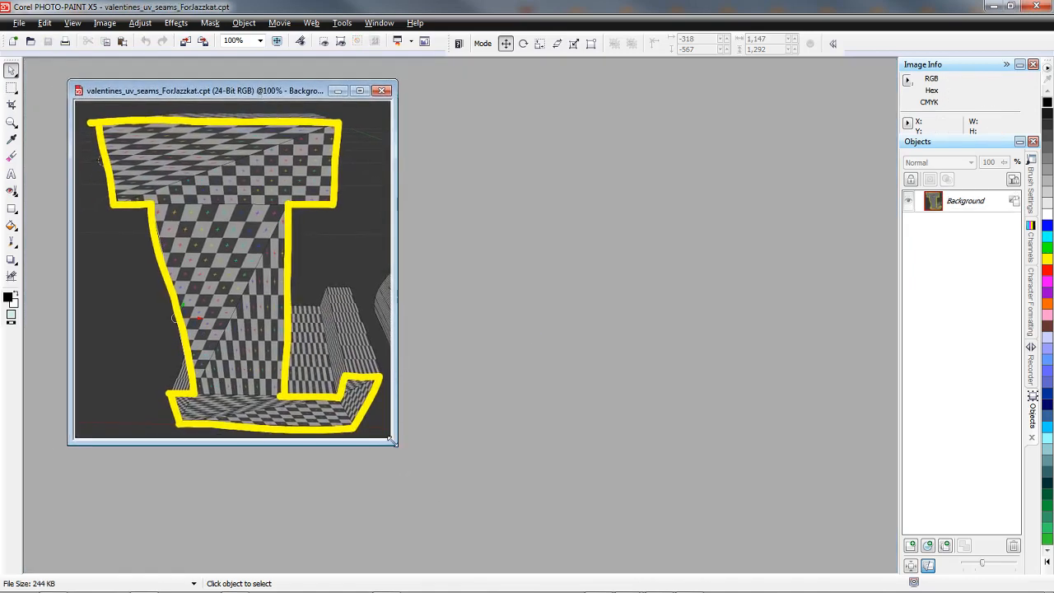
left_click_drag(391, 441, 654, 570)
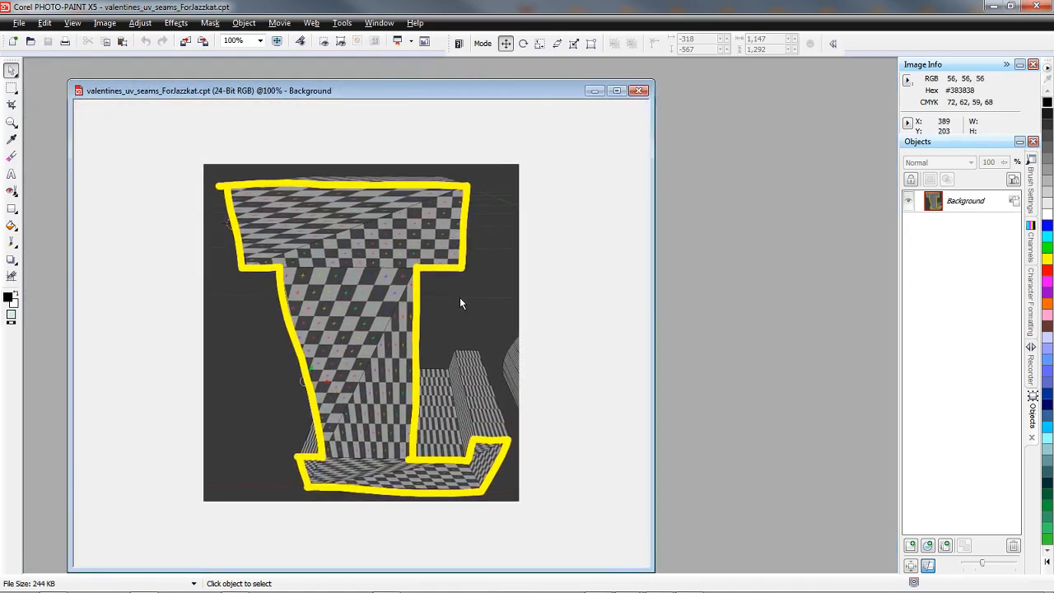
key("F4")
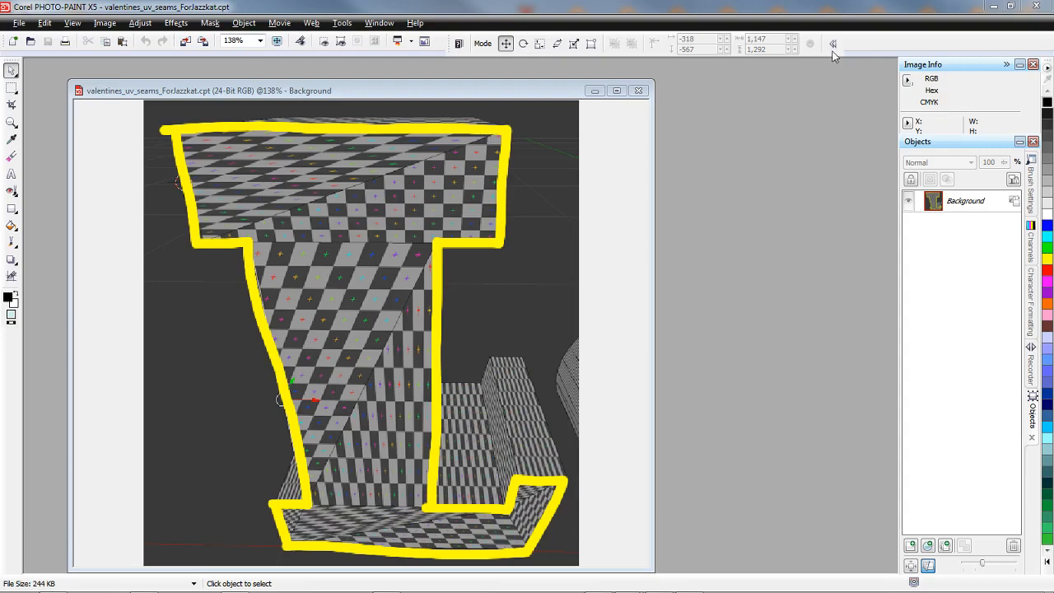
- Switch to Blender and open text_test_2.blend from the F:\Social\IMVU\furniture folder
left_click(690, 583)
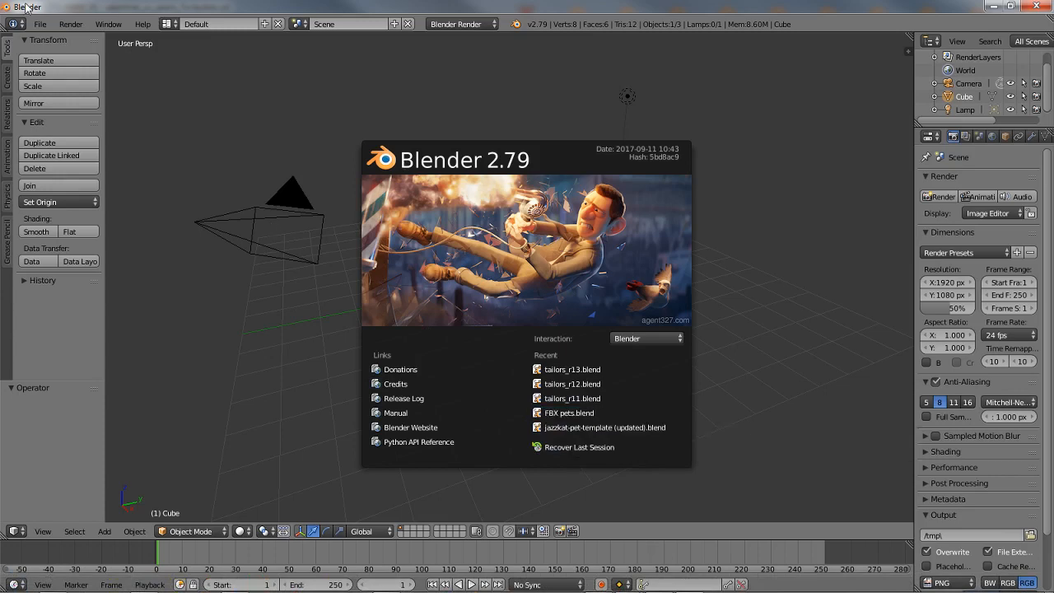
left_click(45, 41)
left_click(39, 24)
mouse_move(80, 66)
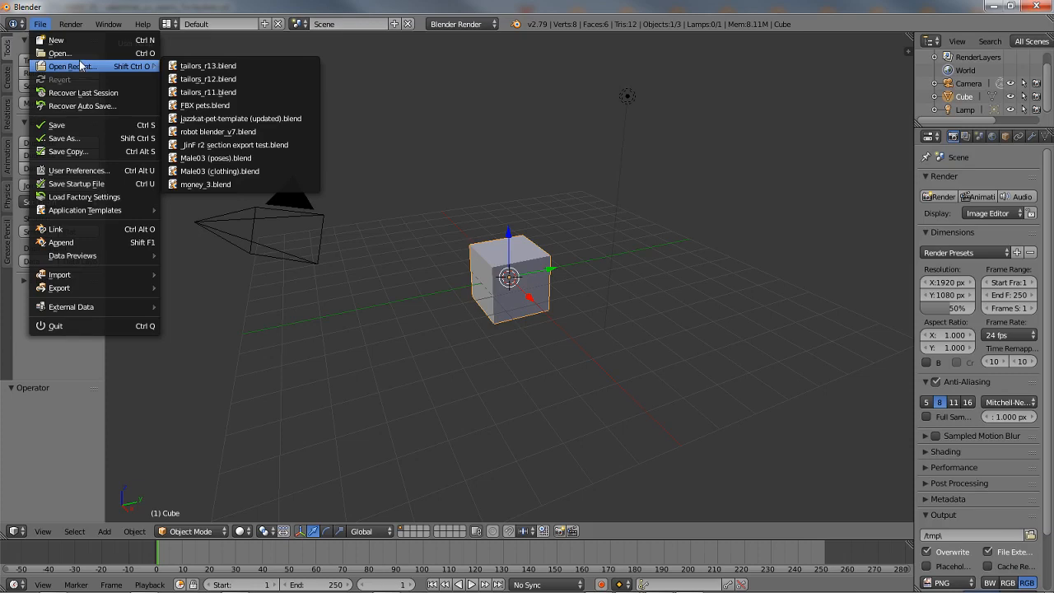
left_click(66, 53)
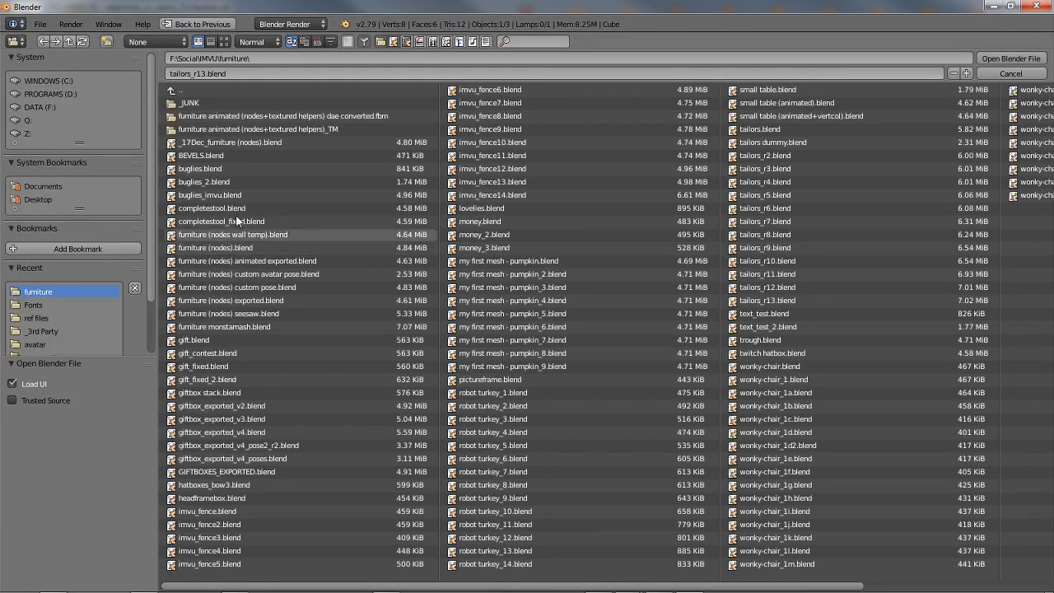
left_click(176, 91)
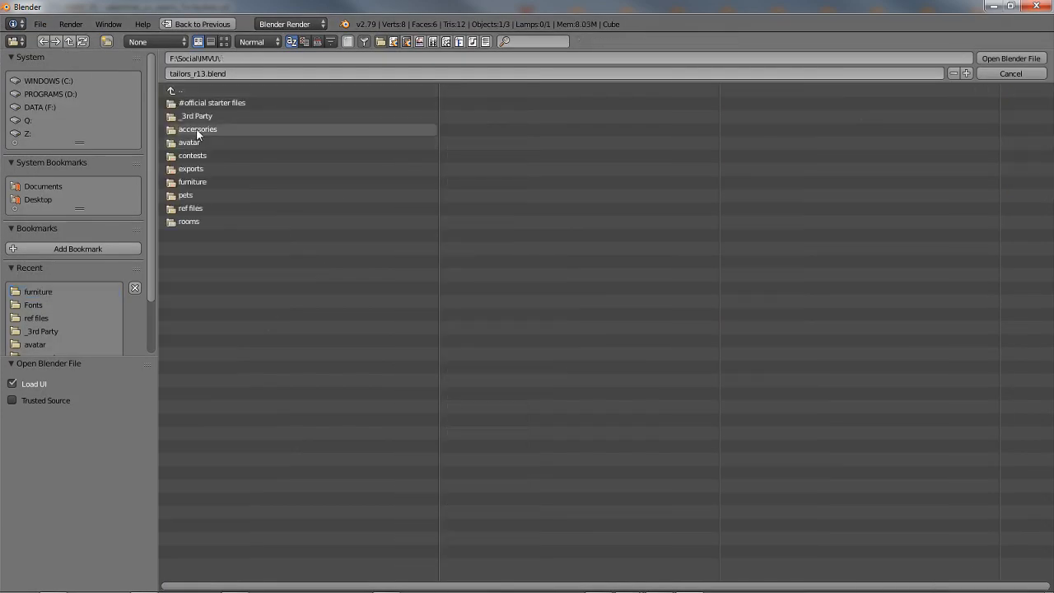
left_click(198, 183)
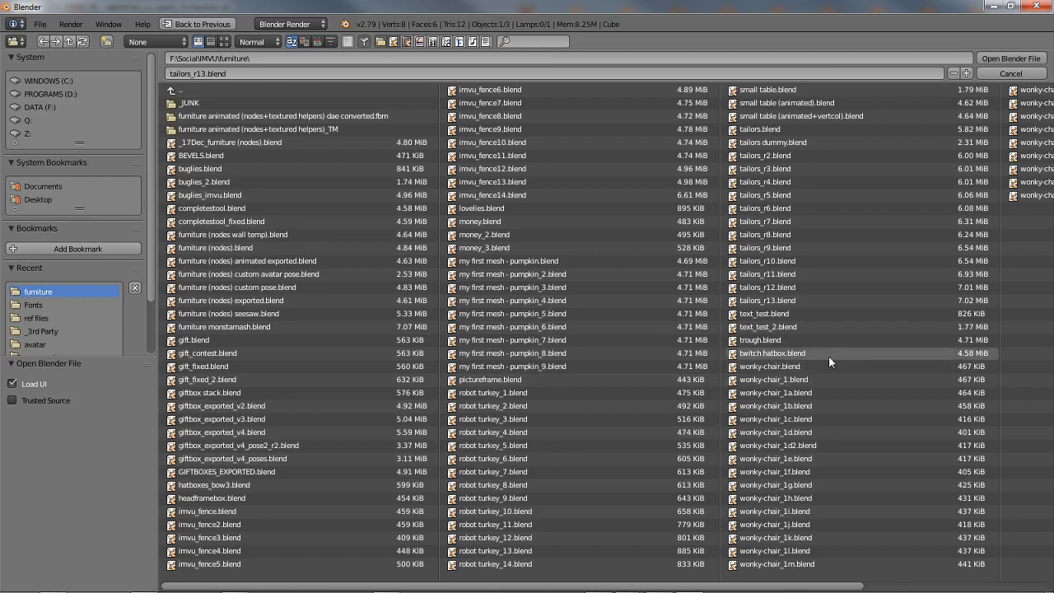
left_click(763, 327)
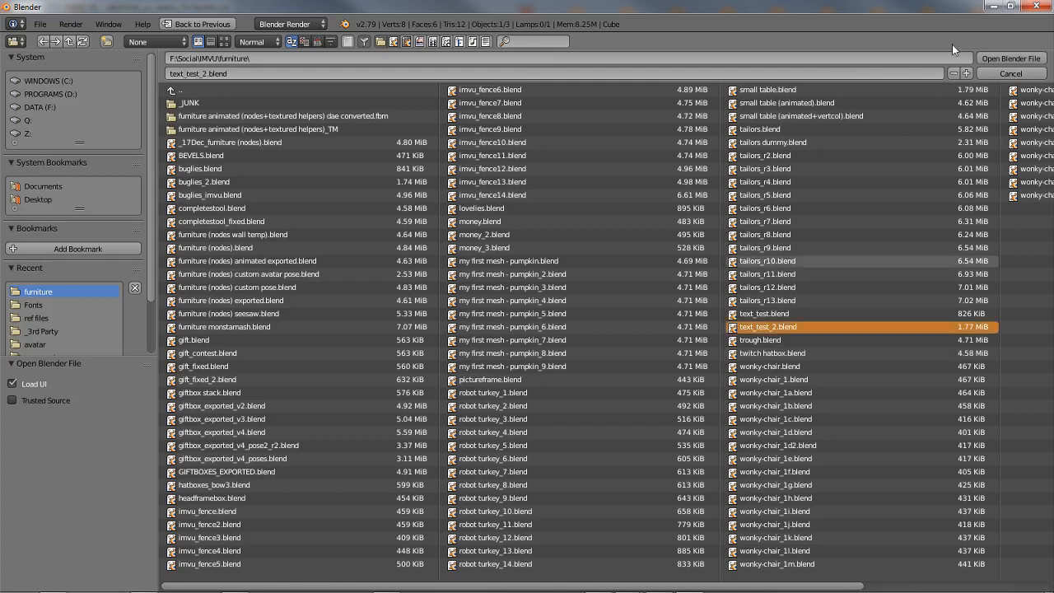
left_click(1002, 58)
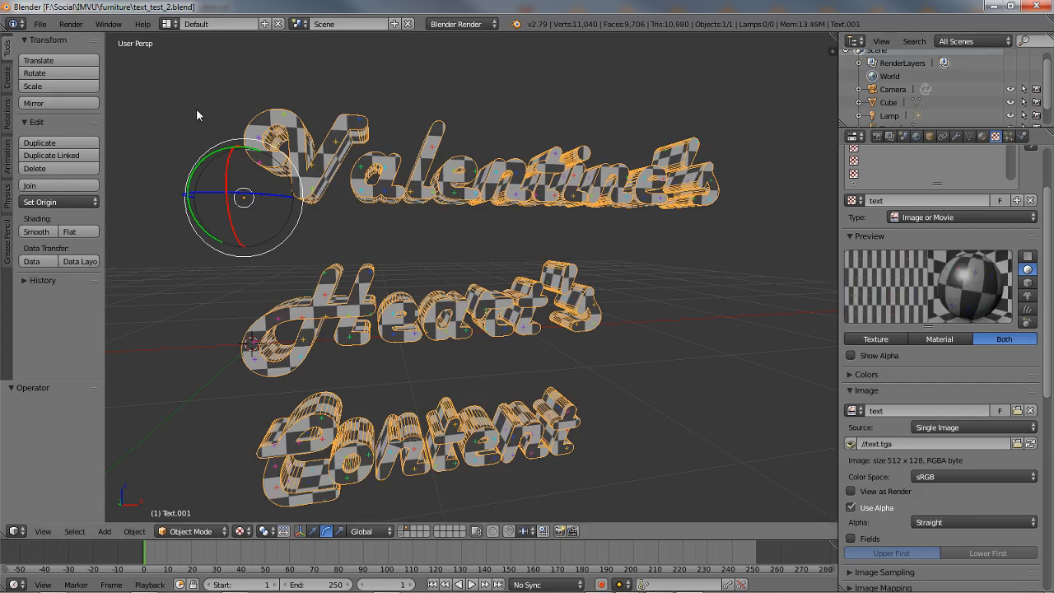
left_click(39, 24)
mouse_move(80, 280)
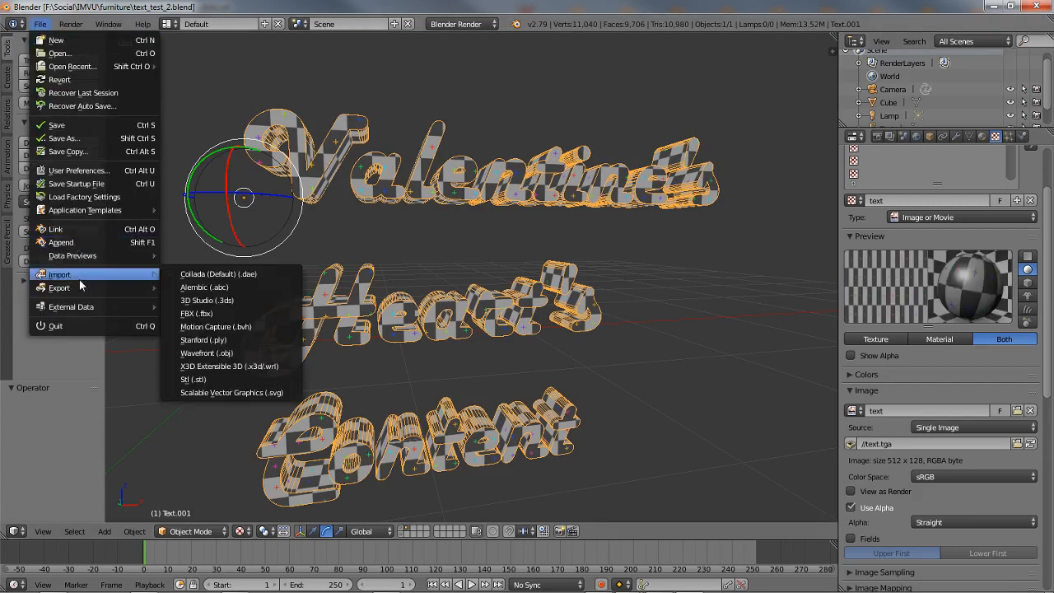
mouse_move(90, 66)
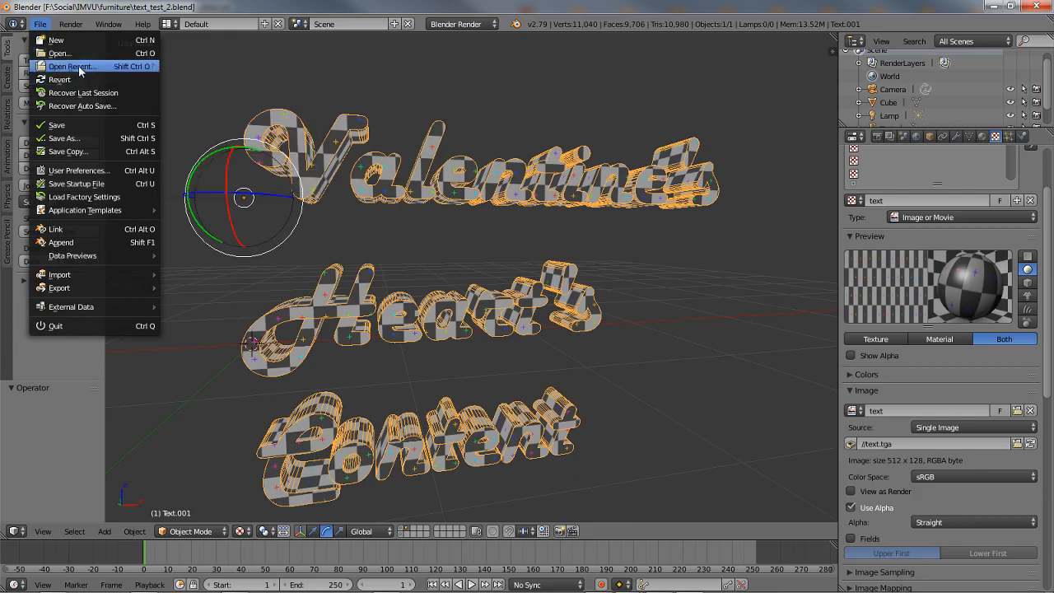
left_click(65, 54)
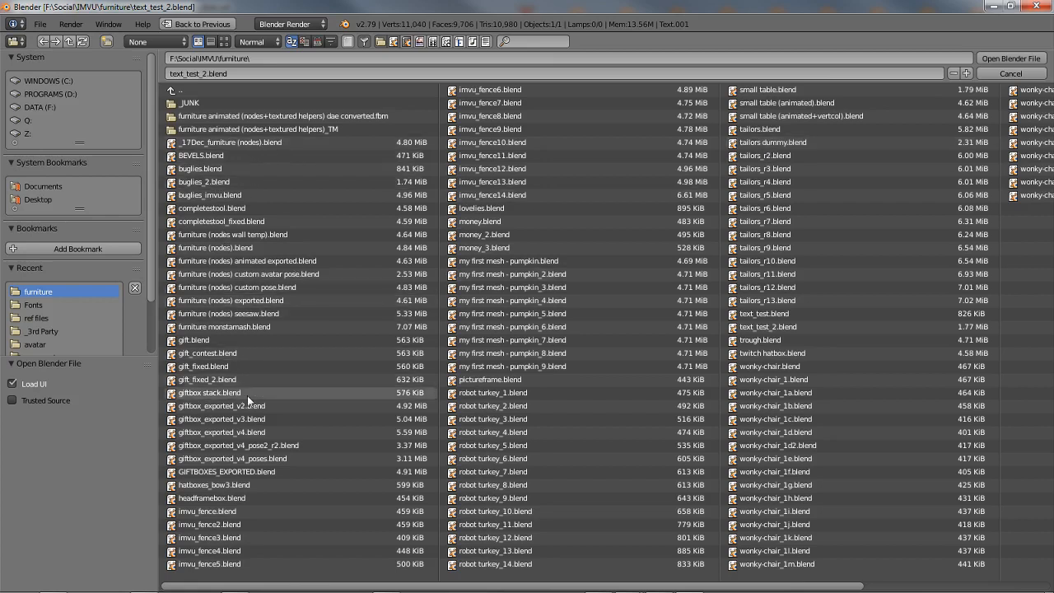
left_click(1007, 72)
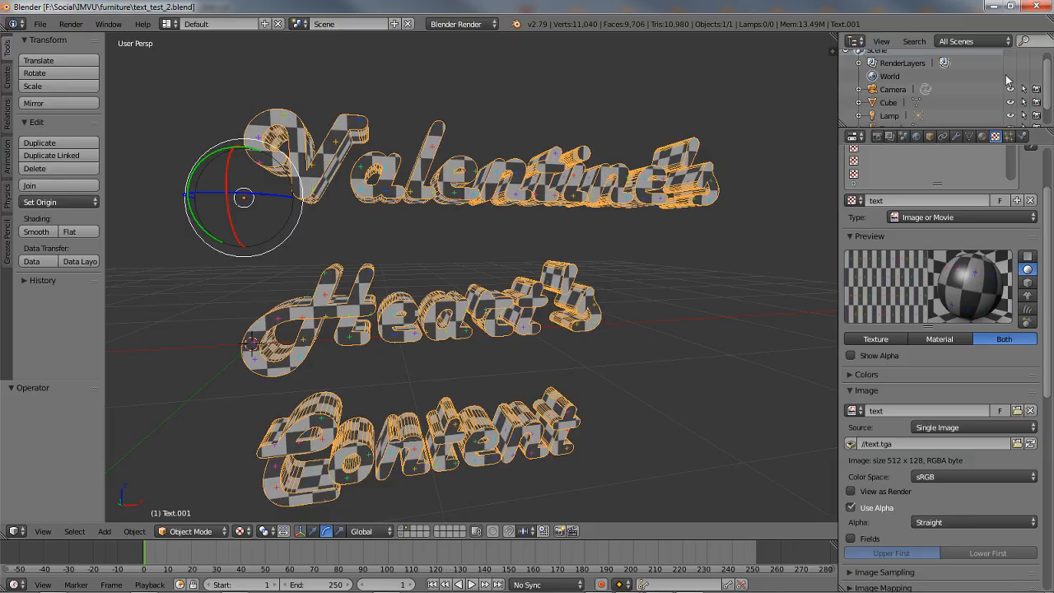
- Enter Edit Mode on the text mesh and select a single front face on the V of "Valentines"
middle_click_drag(448, 254, 457, 271)
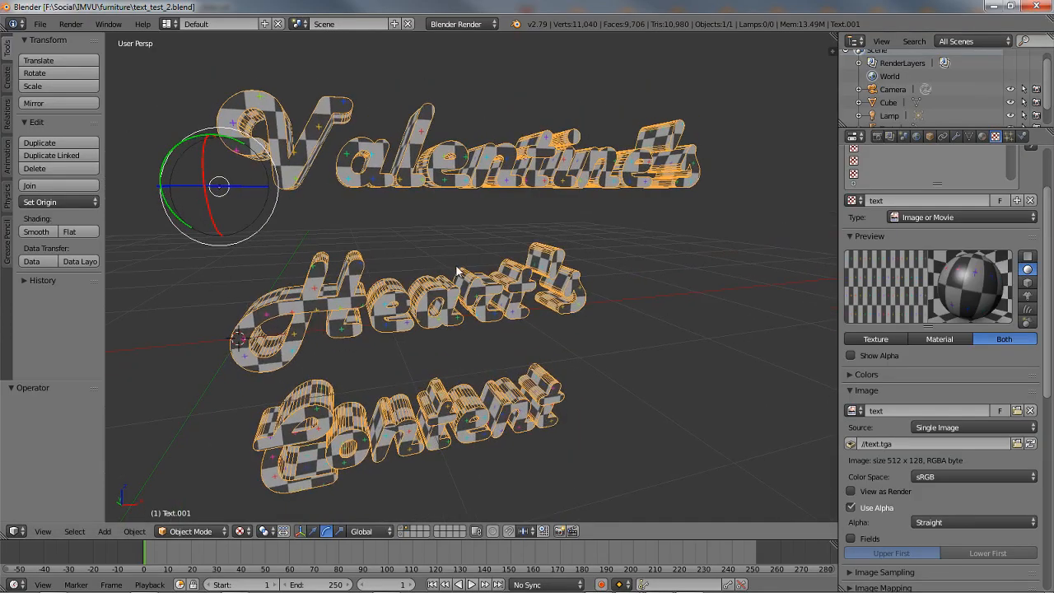
scroll(415, 360, "down", 1)
scroll(411, 362, "up", 2)
middle_click_drag(322, 368, 501, 424, "shift")
middle_click_drag(397, 300, 420, 257)
middle_click_drag(420, 257, 358, 175, "shift")
scroll(483, 371, "up", 4)
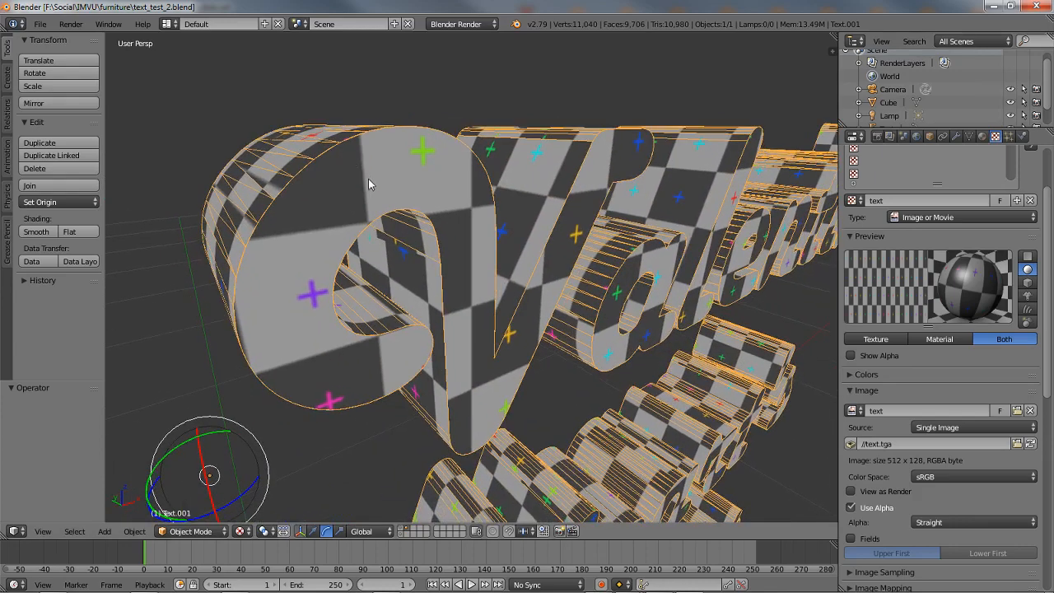
key("g")
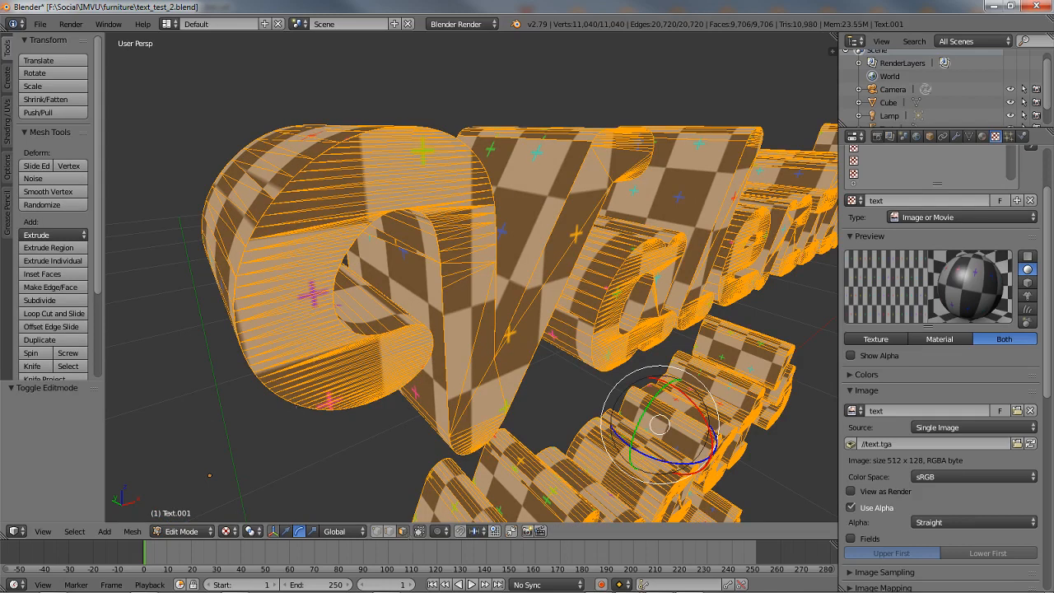
right_click(270, 303)
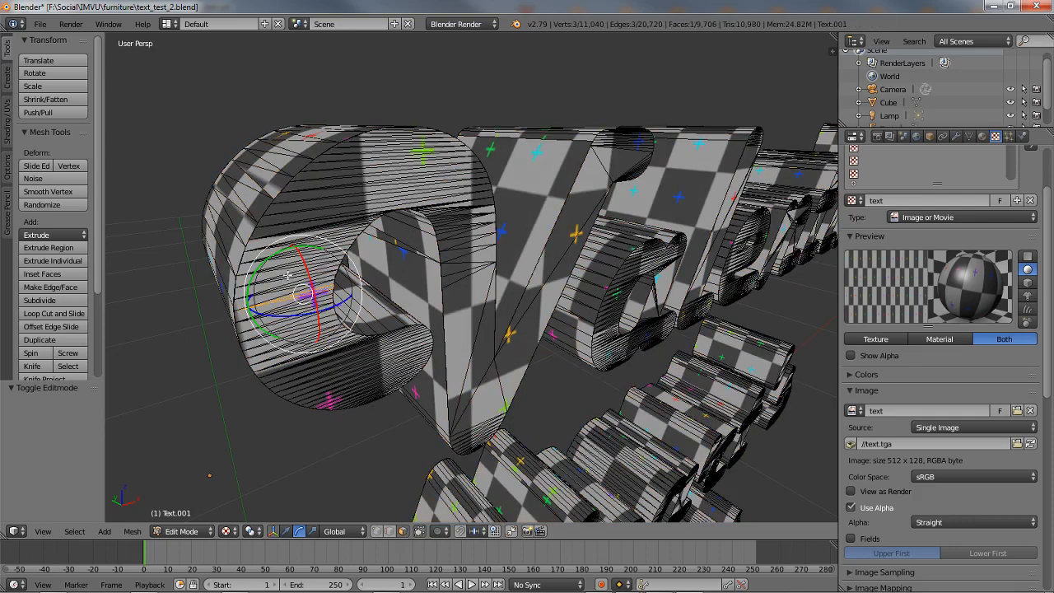
- Circle-select the front faces of the V, inspect their checker mapping from several angles, and return to Object Mode
key("c")
mouse_move(287, 249)
left_mouse_down()
mouse_move(284, 292)
mouse_move(305, 359)
mouse_move(385, 390)
left_mouse_up()
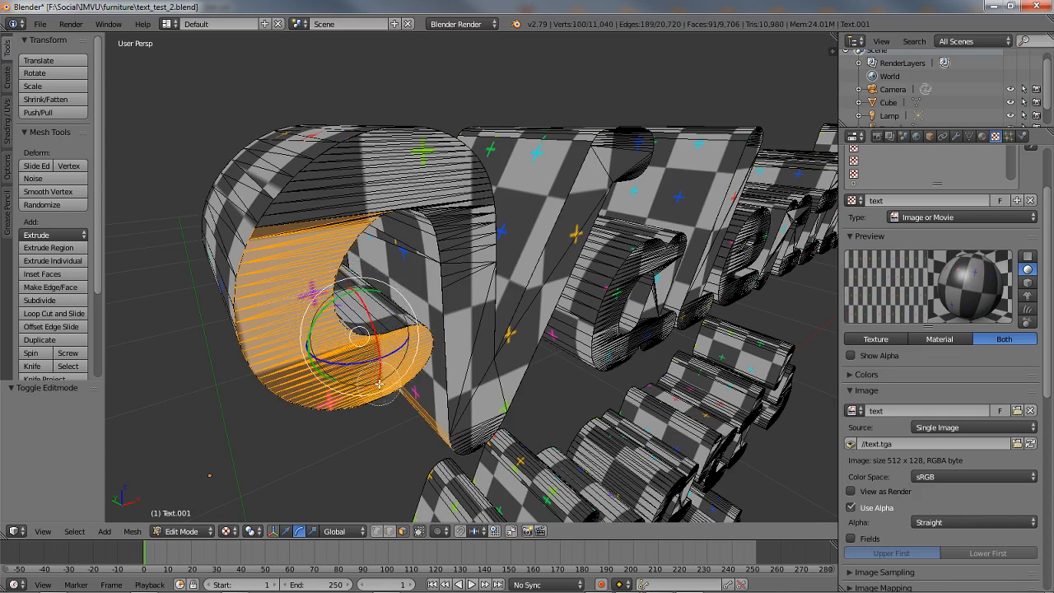
mouse_move(312, 261)
left_mouse_down()
mouse_move(334, 197)
mouse_move(412, 169)
mouse_move(465, 227)
mouse_move(486, 428)
mouse_move(527, 317)
mouse_move(628, 138)
mouse_move(621, 144)
left_mouse_up()
mouse_move(705, 123)
middle_mouse_down()
mouse_move(691, 172)
mouse_move(614, 247)
mouse_move(585, 366)
middle_mouse_up()
middle_click_drag(555, 454, 527, 489)
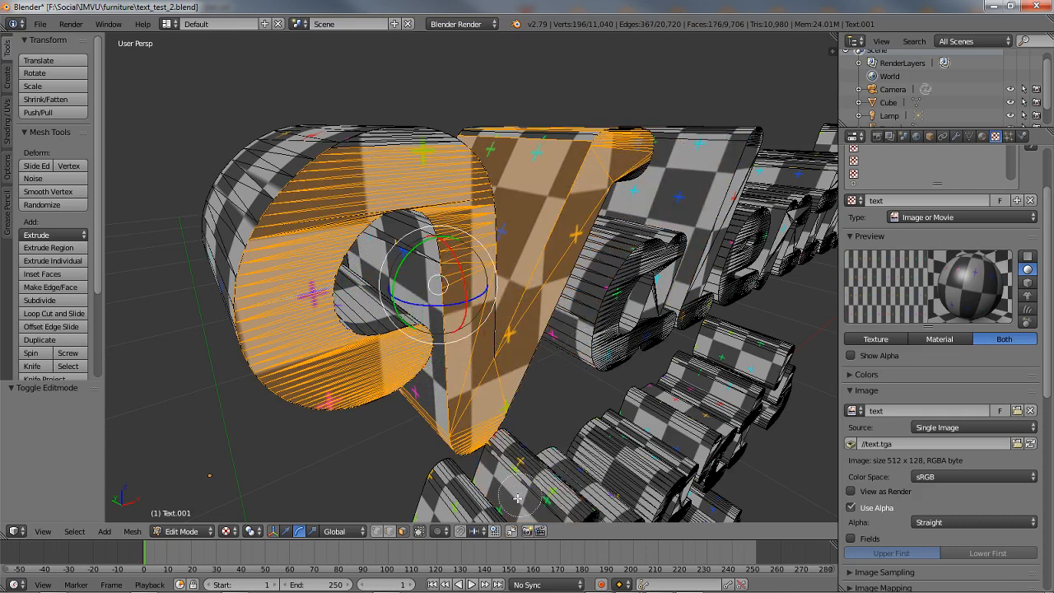
middle_click_drag(354, 432, 454, 426)
middle_click_drag(326, 352, 332, 292)
middle_click_drag(554, 257, 474, 264)
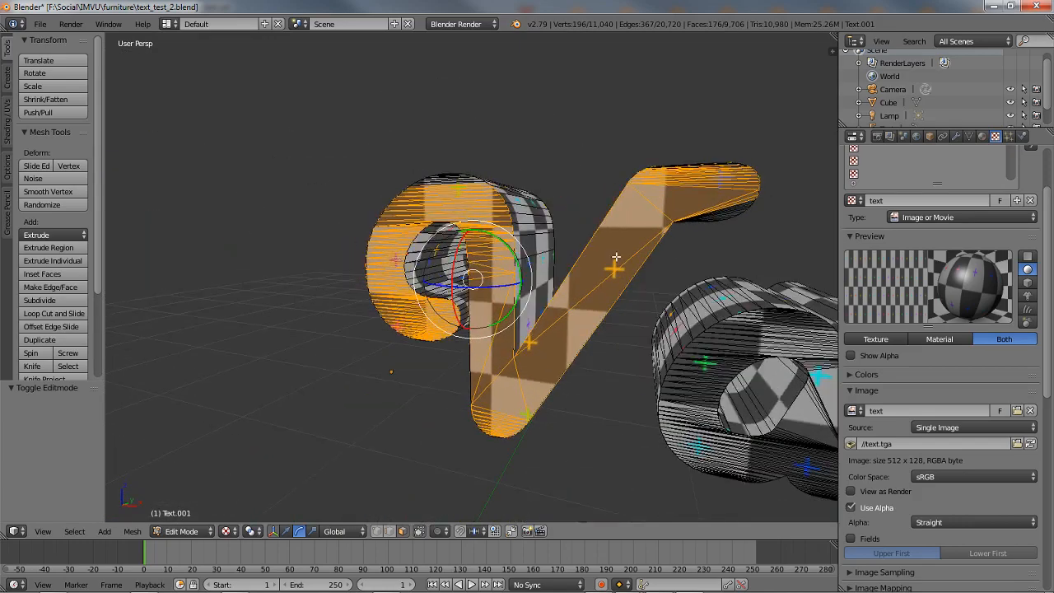
middle_click_drag(616, 257, 490, 263)
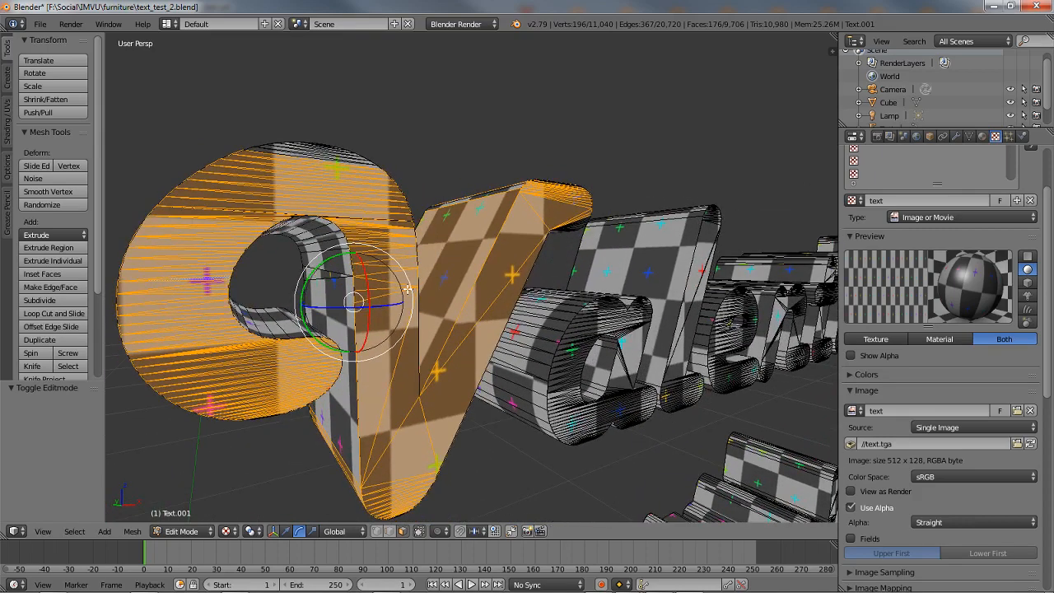
key("Tab")
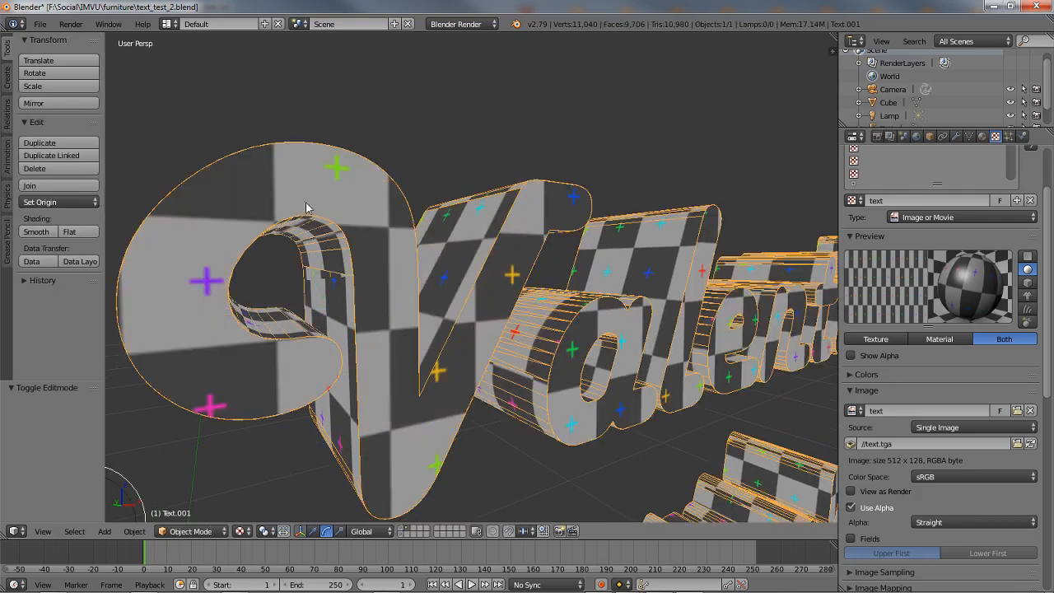
- Open buglies_imvu.blend from the furniture folder
left_click(40, 23)
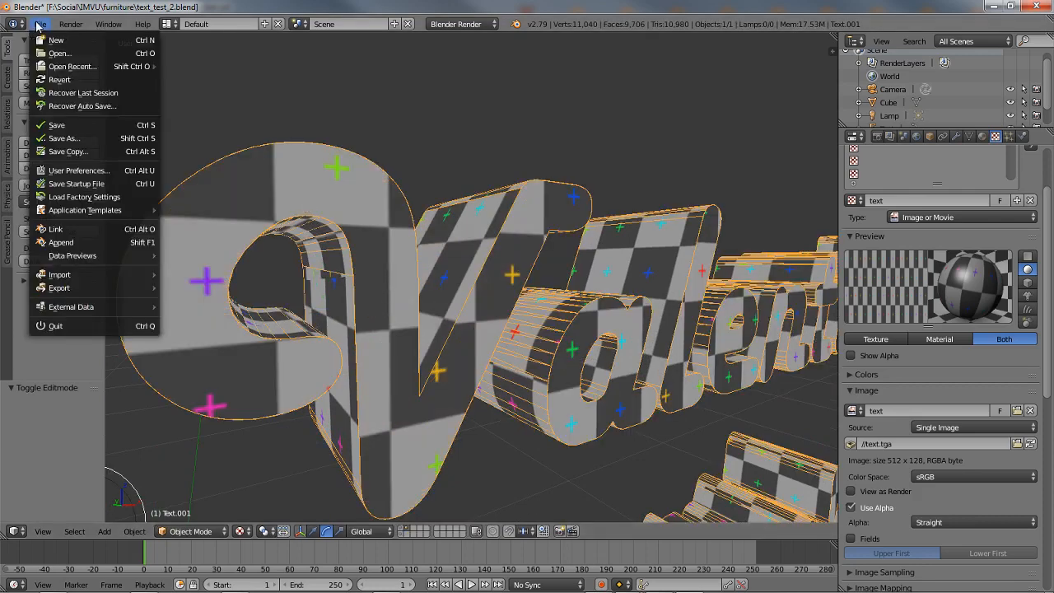
left_click(62, 54)
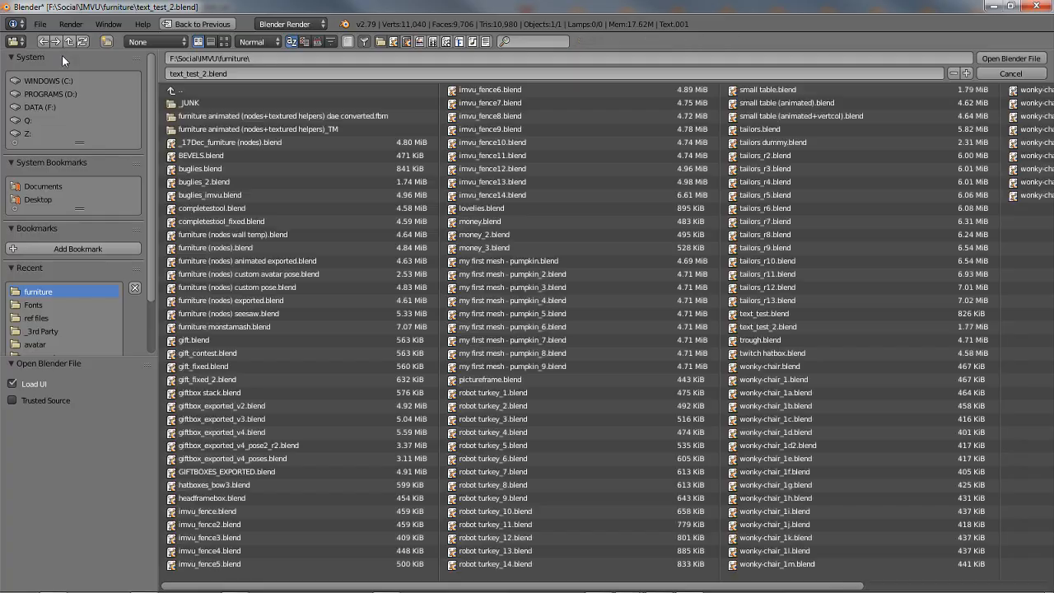
left_click(201, 195)
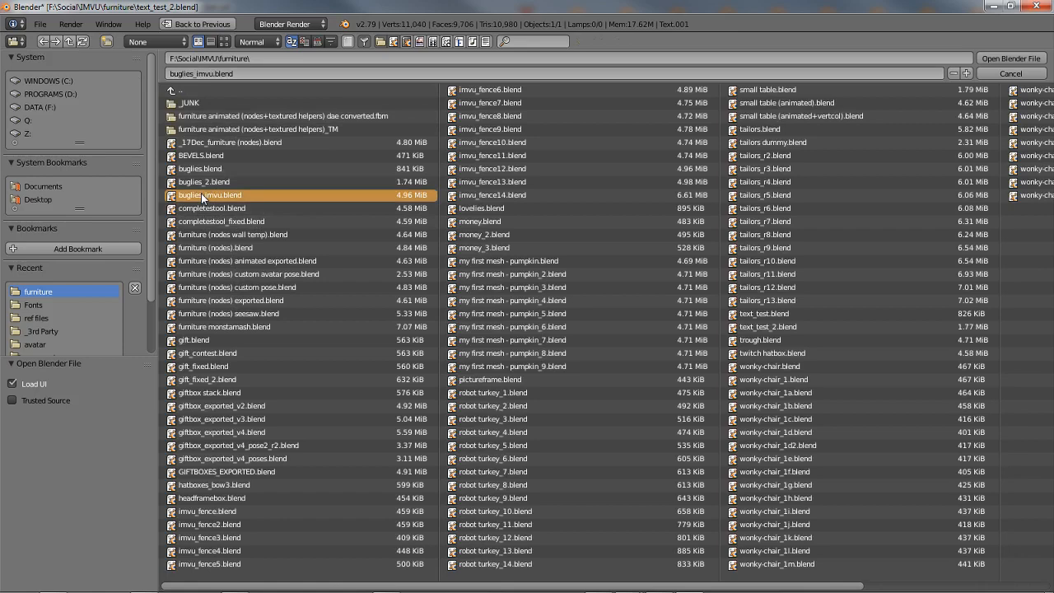
left_click(1010, 59)
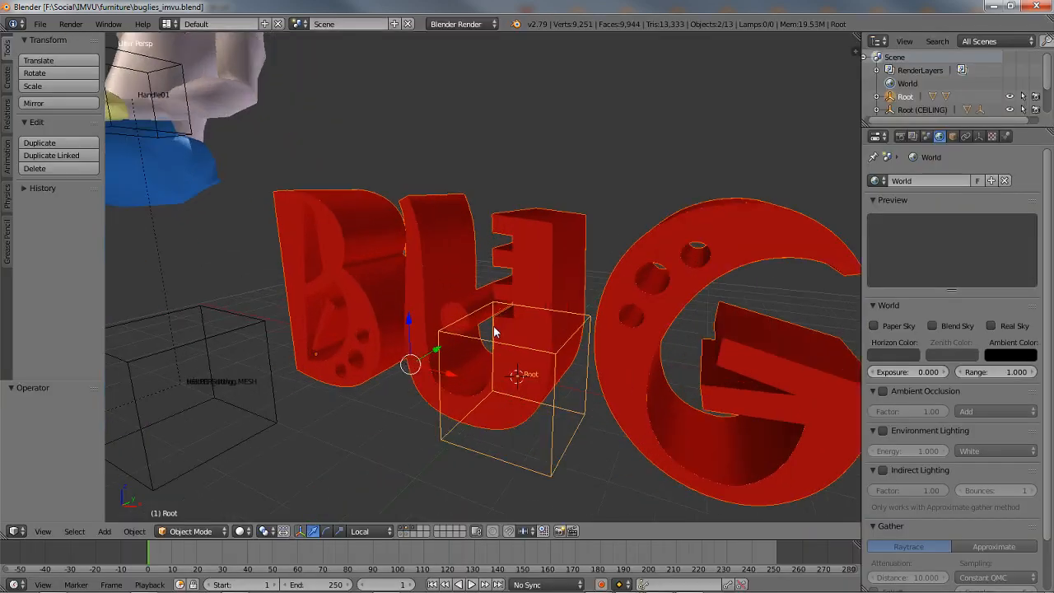
- Select the red BUG text object and enter Edit Mode on it with textured viewport shading
middle_click_drag(494, 332, 482, 308)
right_click(399, 305)
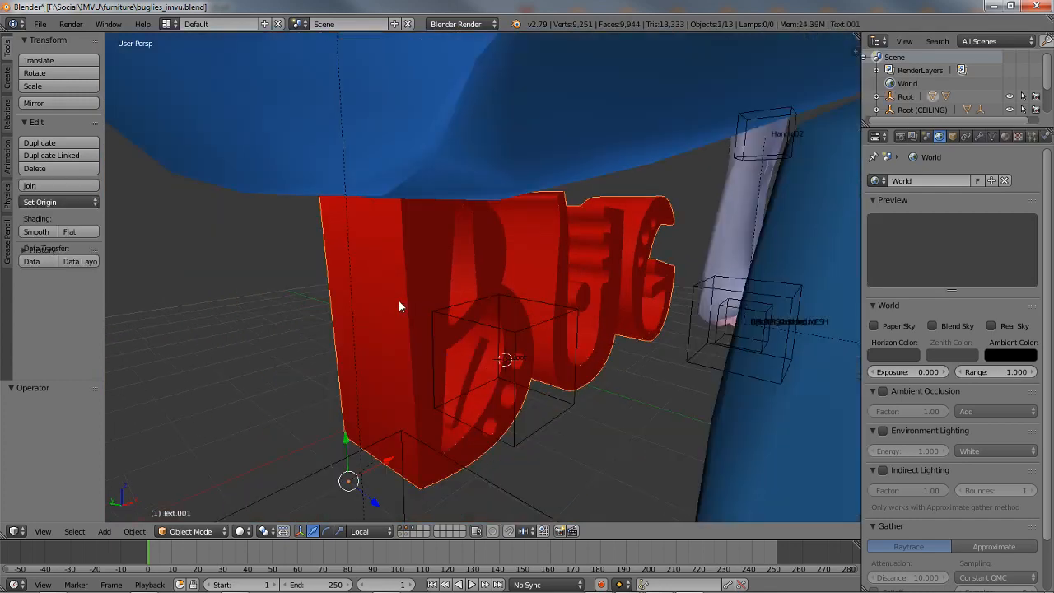
key("alt+z")
key("Tab")
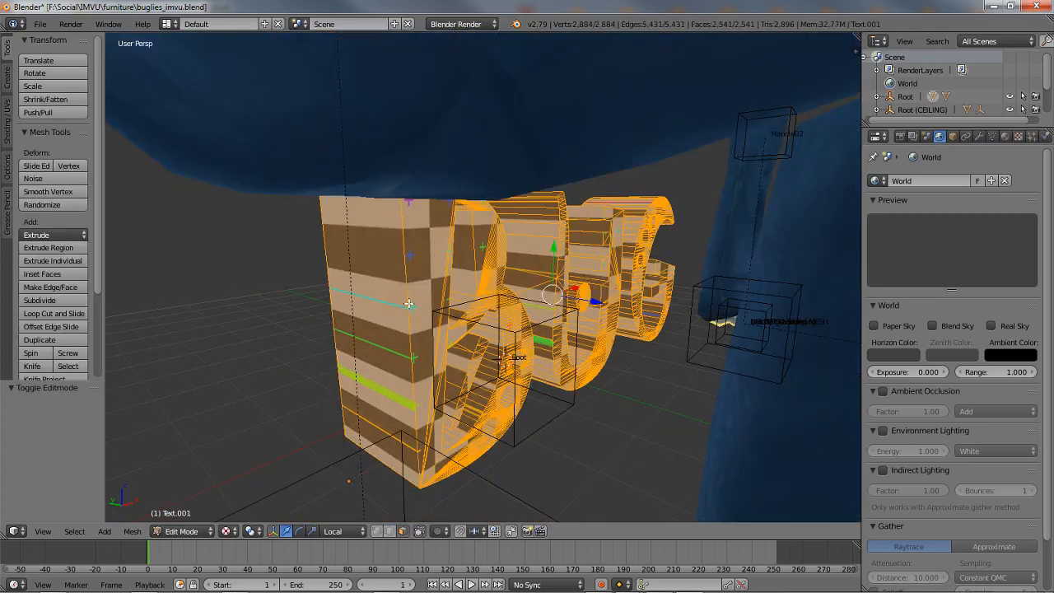
- Inspect the stretched checker texture on the side of the B and switch to the UV Editing screen layout
middle_click_drag(409, 304, 417, 279)
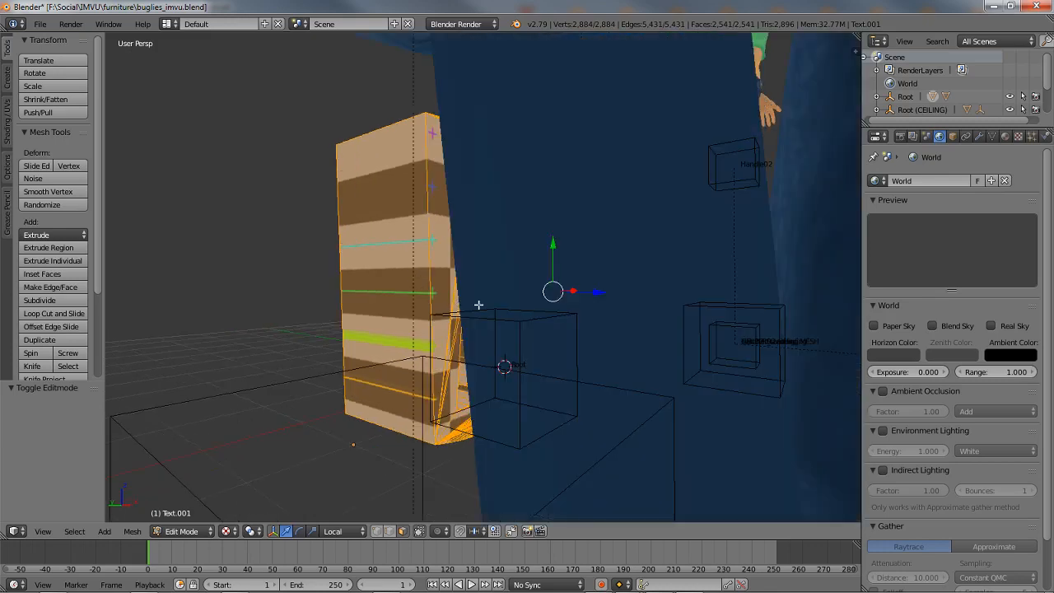
middle_click_drag(479, 305, 480, 279)
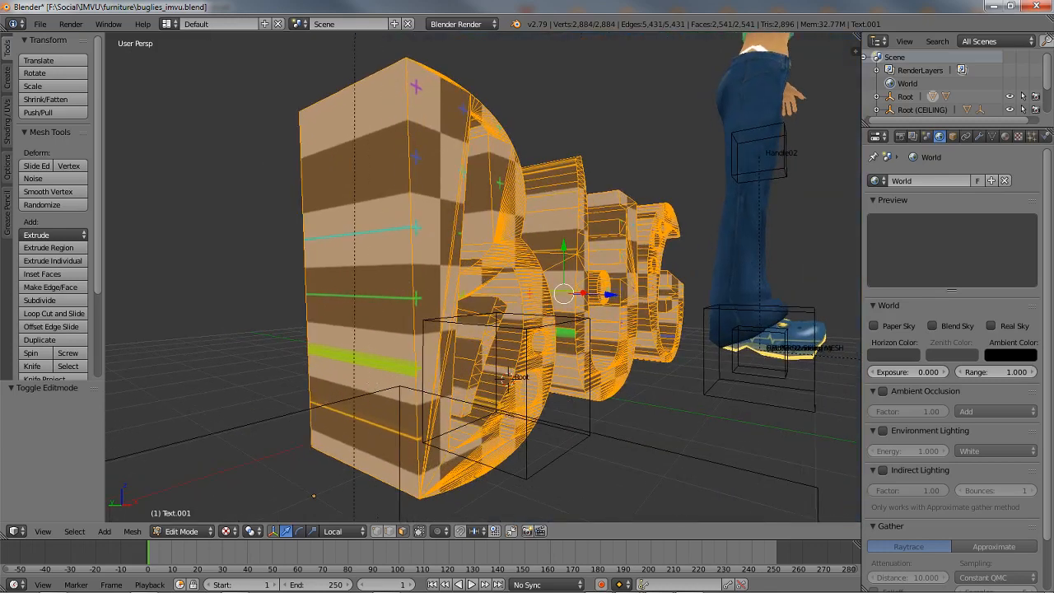
left_click(168, 24)
left_click(200, 132)
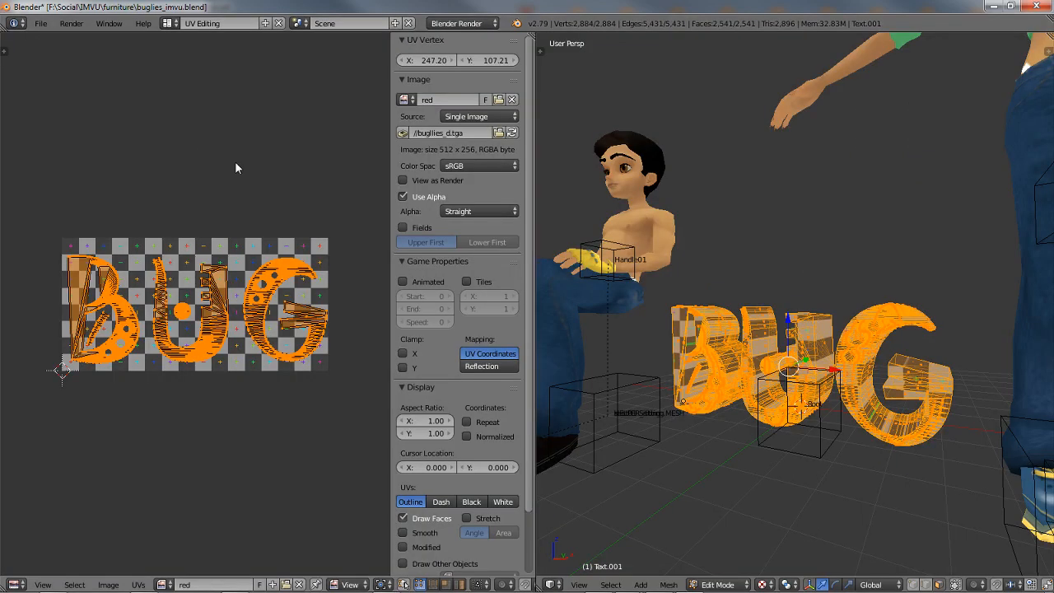
- Hide the properties region of the UV editor to give the BUG text's UV layout more room
scroll(175, 356, "up", 1)
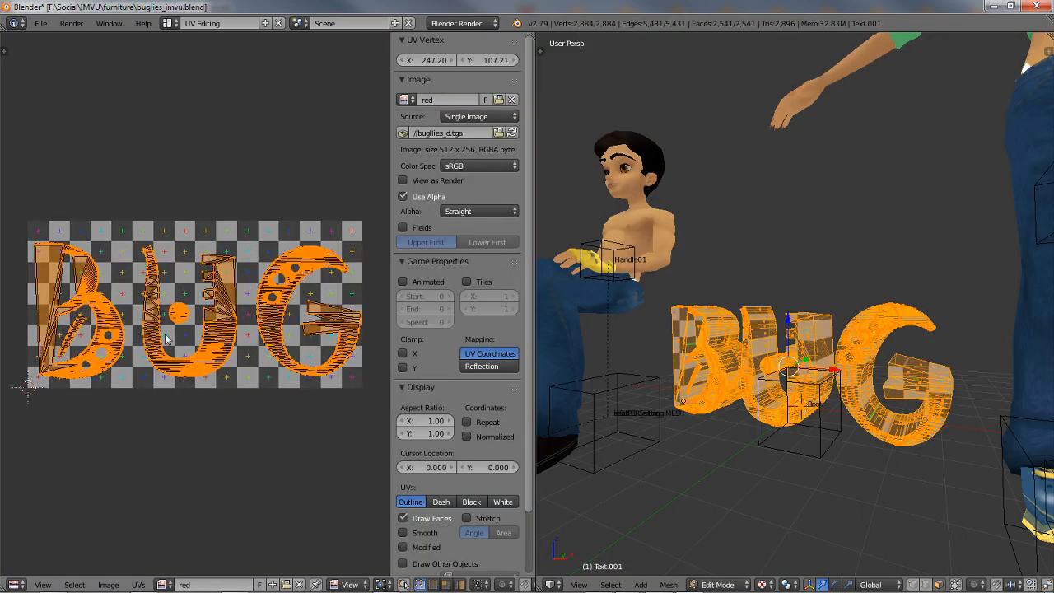
key("t")
key("t")
key("n")
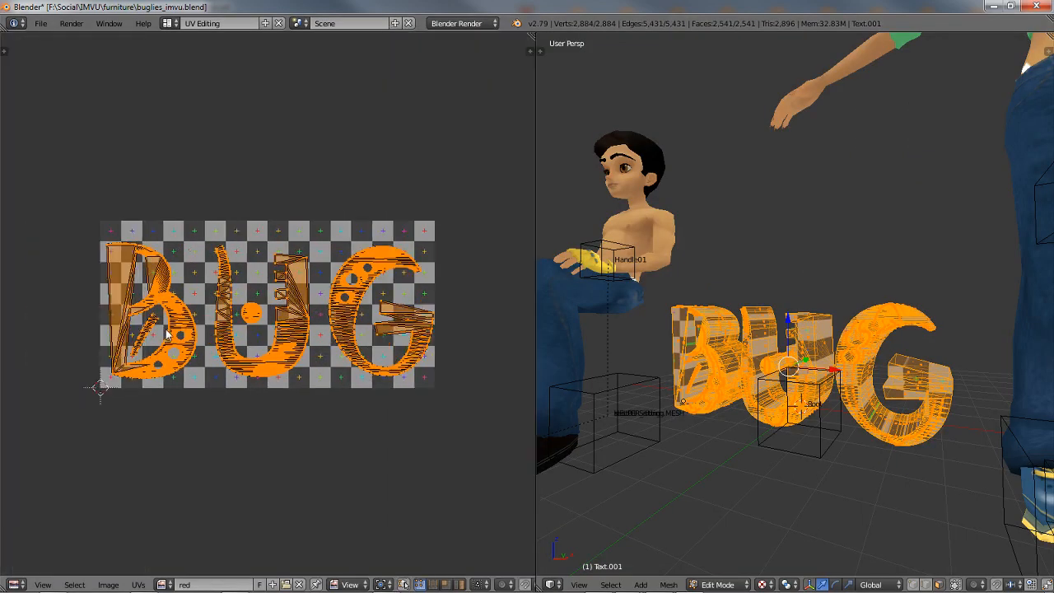
scroll(189, 335, "up", 1)
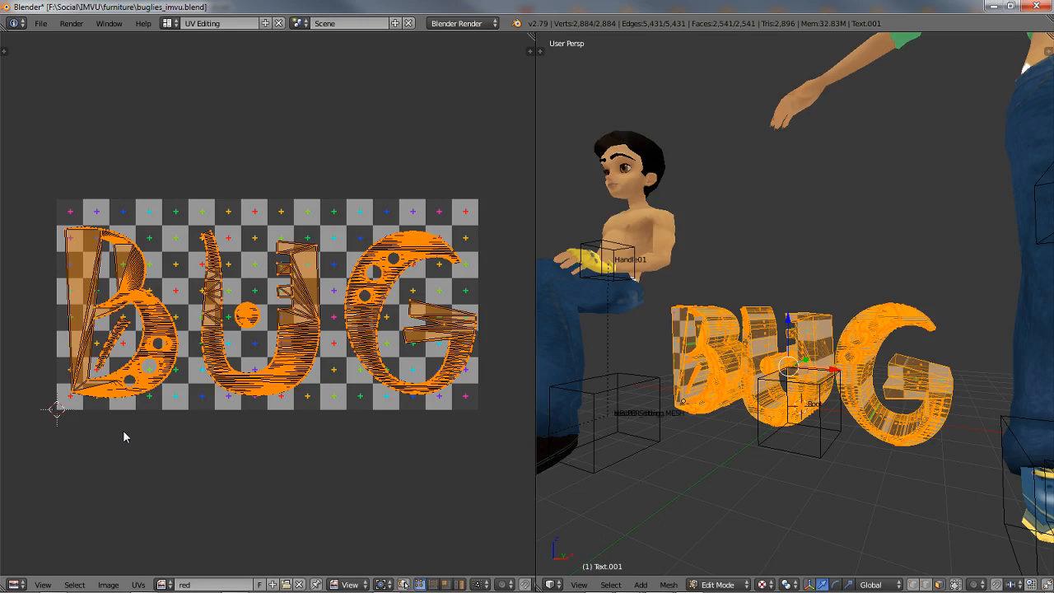
- Compare the BUG mesh's front orthographic view with its UV layout, and inspect the B's side in perspective
middle_click_drag(765, 393, 774, 393)
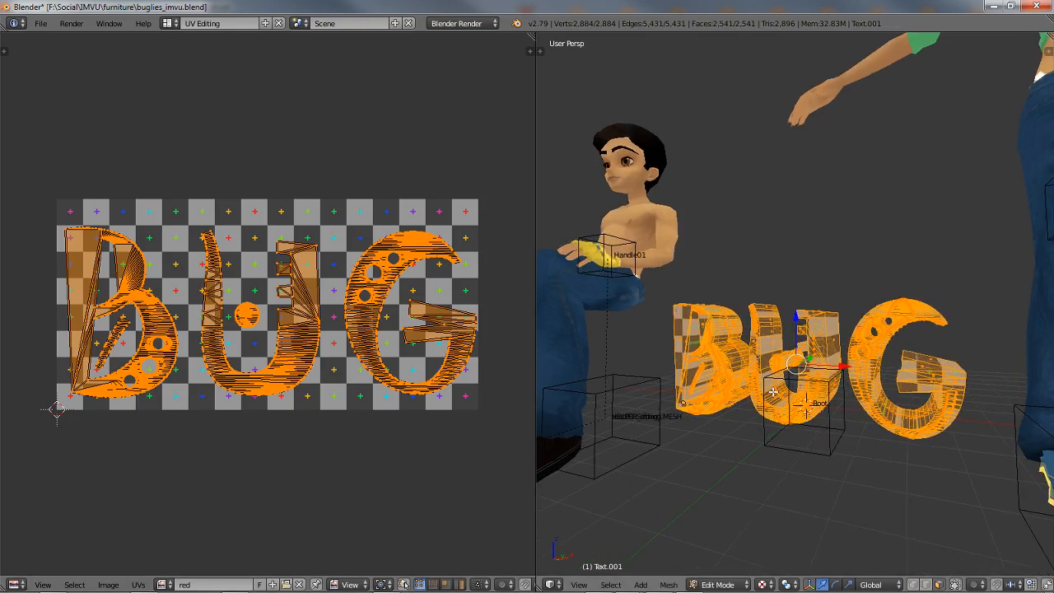
key("KP_1")
scroll(774, 388, "up", 5)
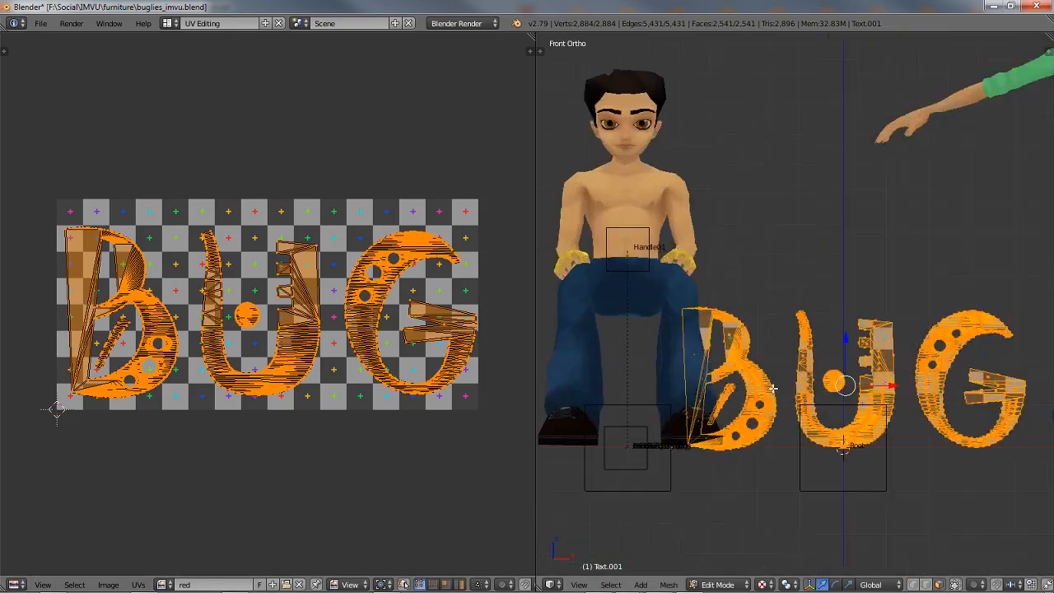
middle_click_drag(825, 410, 762, 288, "shift")
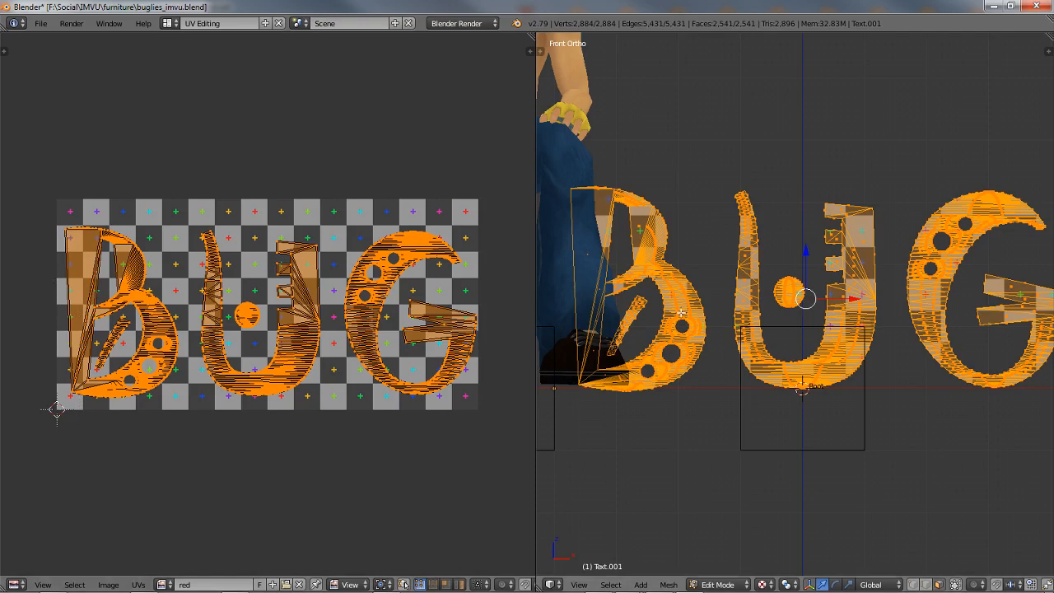
key("KP_5")
middle_click_drag(669, 300, 857, 333)
scroll(766, 298, "down", 2)
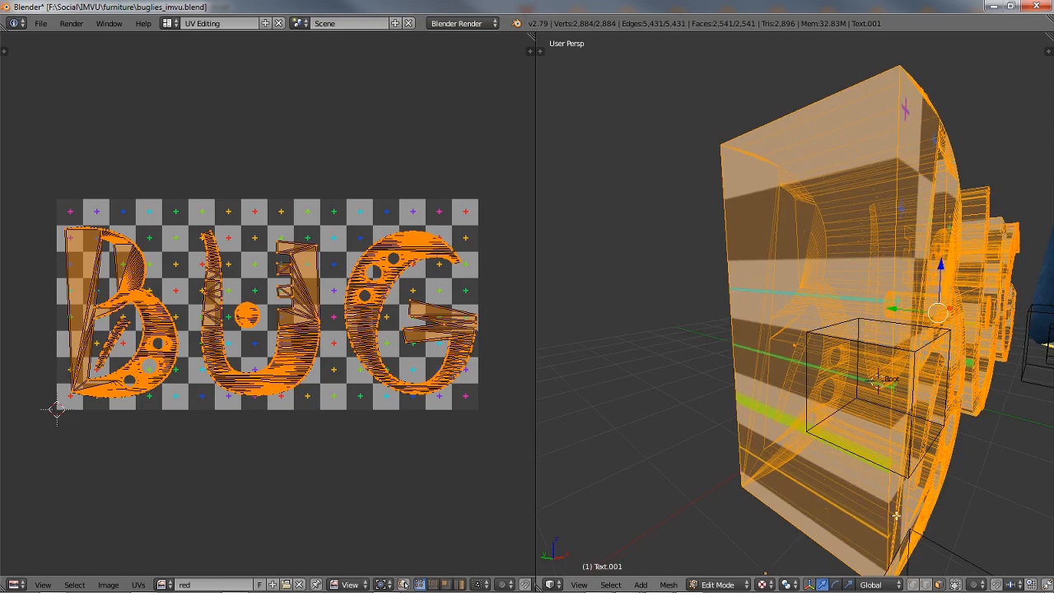
- Limit selection to visible geometry and select the large flat side face of the B
left_click(957, 585)
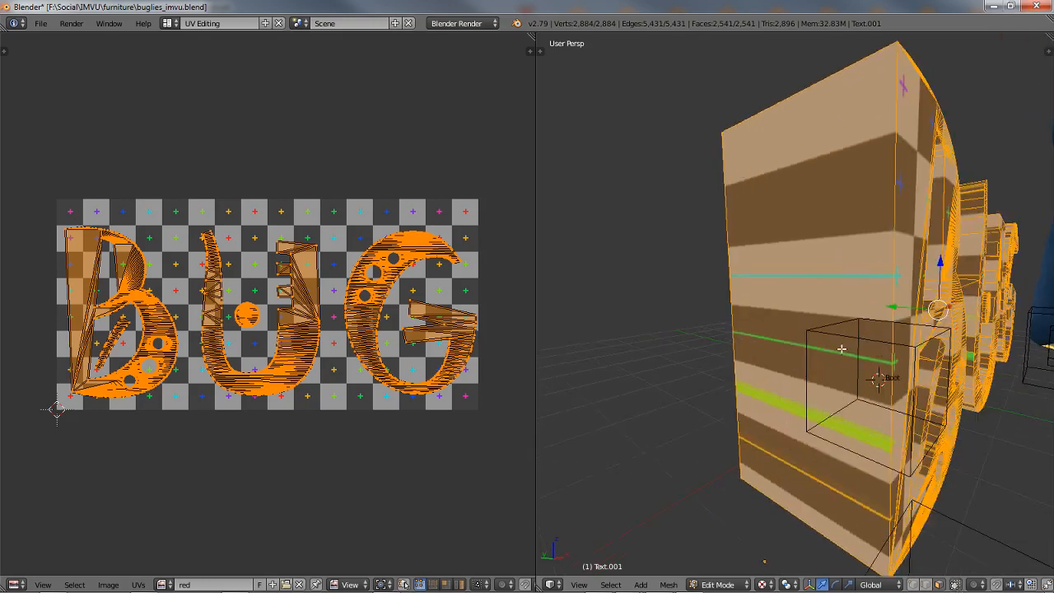
middle_click_drag(842, 349, 844, 309)
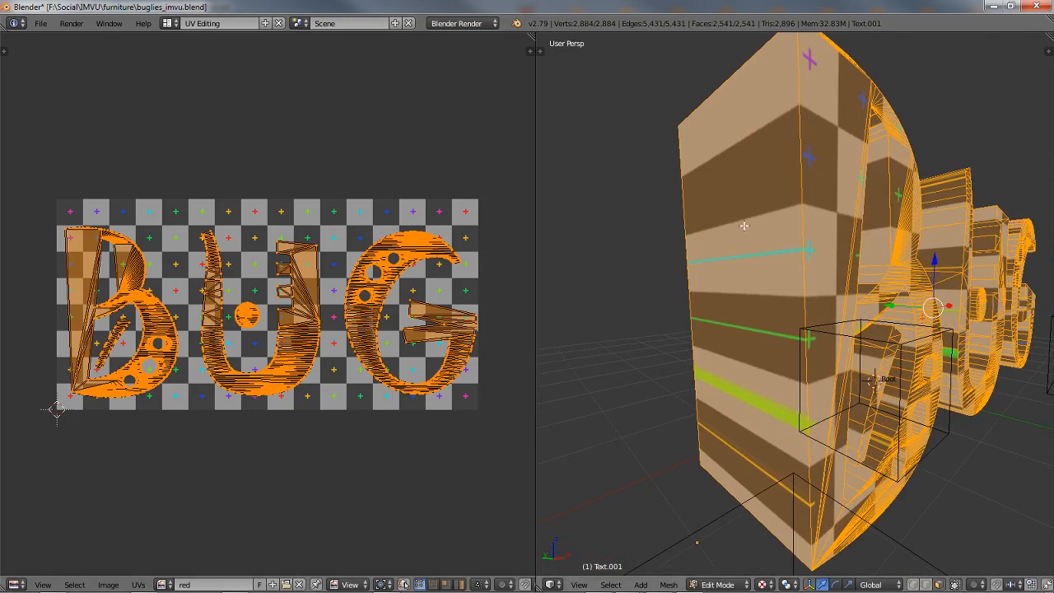
right_click(753, 481)
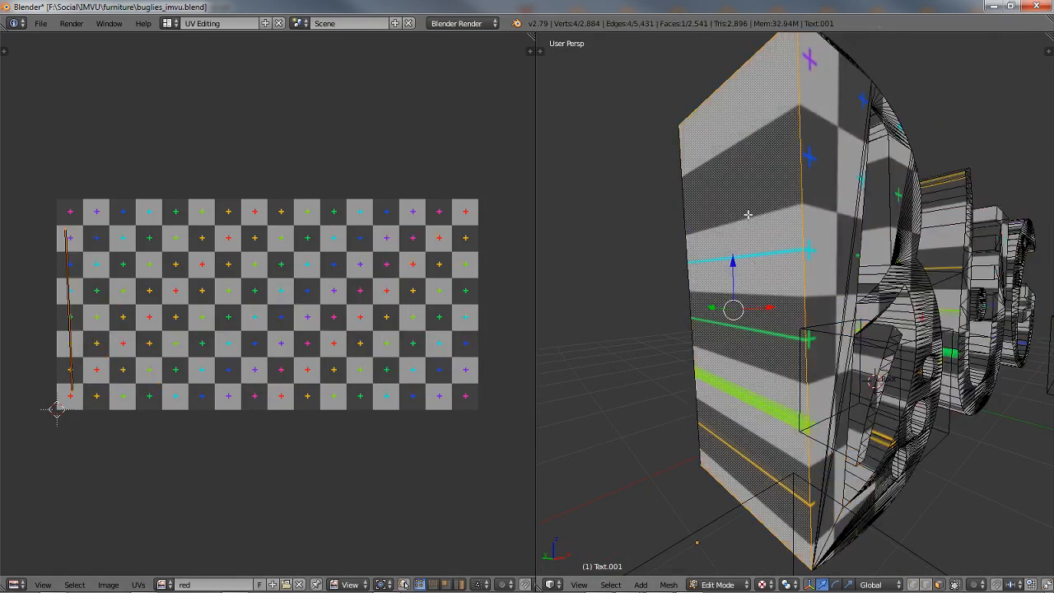
- Switch the 3D viewport to solid shading to show the BUG mesh without the checker texture
key("z")
key("z")
key("shift+z")
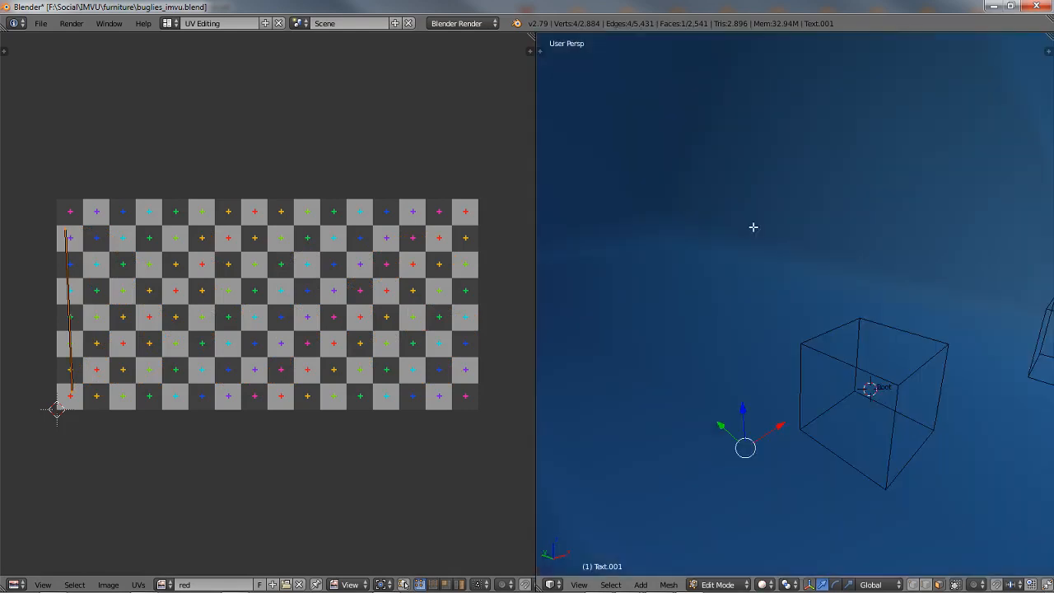
key("shift+z")
mouse_move(753, 227)
middle_mouse_down()
mouse_move(719, 235)
mouse_move(703, 226)
middle_mouse_up()
- Extend the selection to the adjoining faces along the top curve of the B and inspect them with the flat side
right_click(622, 315, "shift")
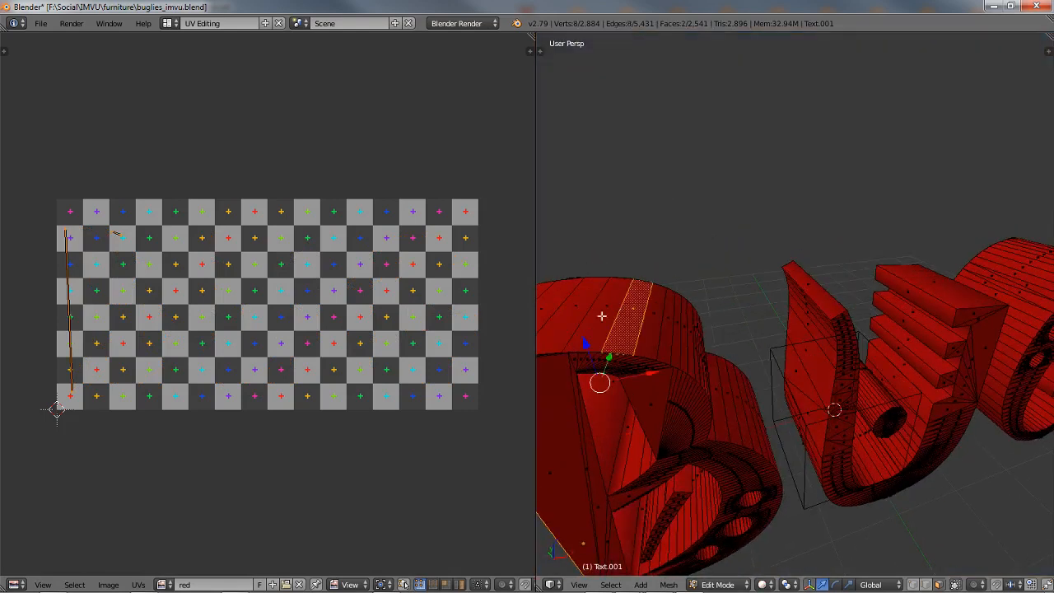
right_click(601, 315, "shift")
right_click(573, 310, "shift")
middle_click_drag(573, 309, 751, 340)
right_click(665, 313, "shift")
right_click(641, 319, "shift")
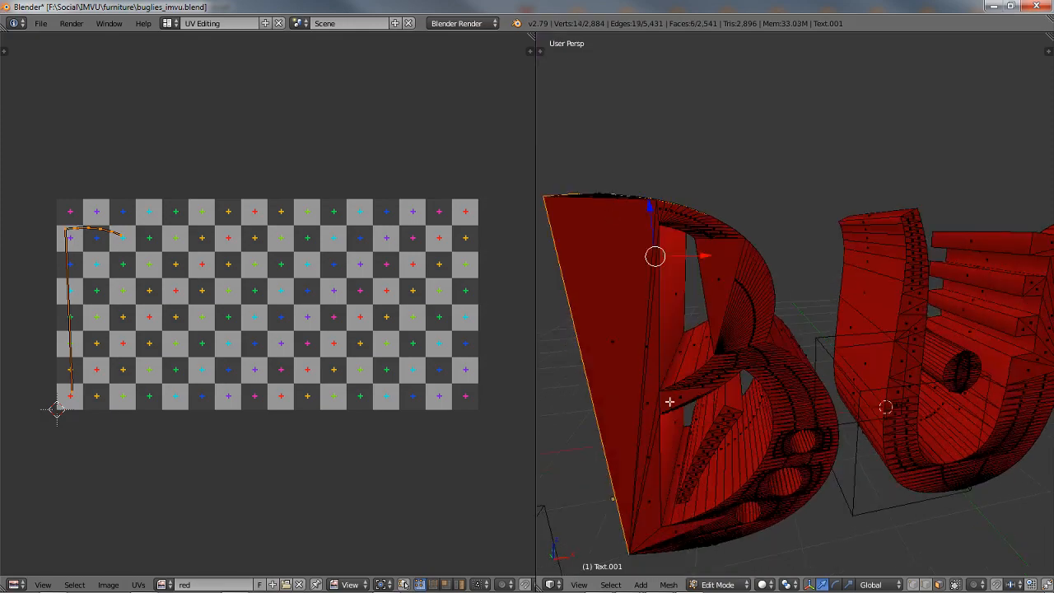
middle_click_drag(670, 401, 828, 395)
middle_click_drag(958, 387, 829, 377)
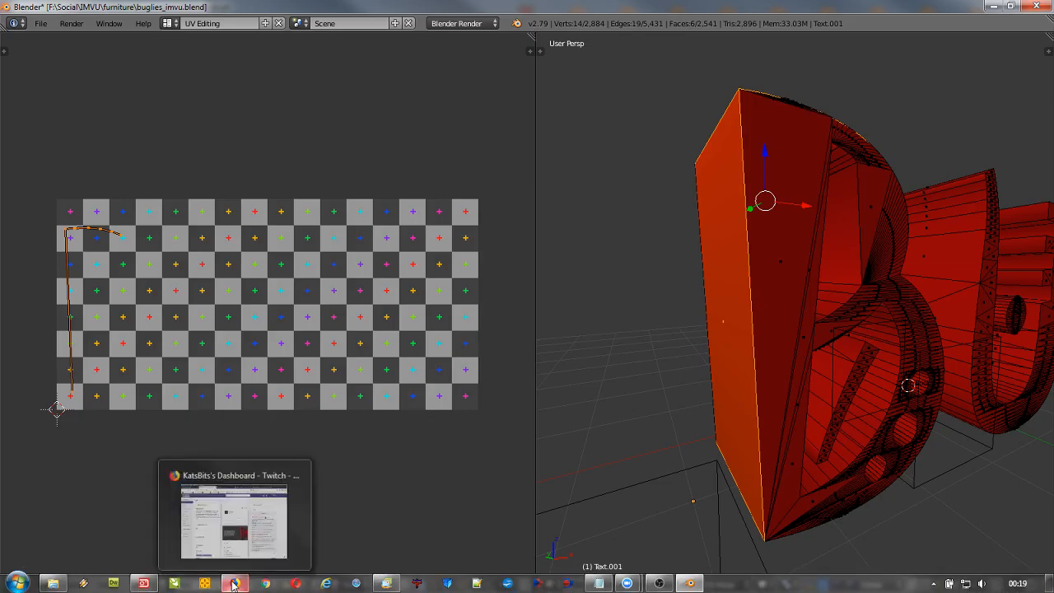
- Review the yellow seam outline in valentines_uv_seams_ForJazzkat.cpt in Corel PHOTO-PAINT, and switch to the Zoom meeting window, maximized
left_click(205, 583)
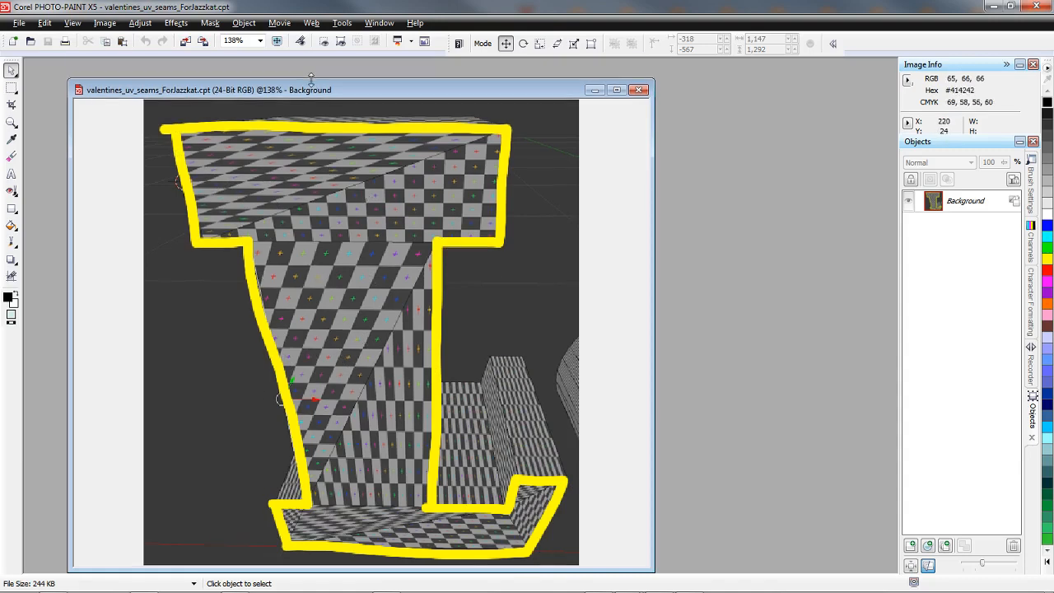
left_click_drag(312, 80, 309, 59)
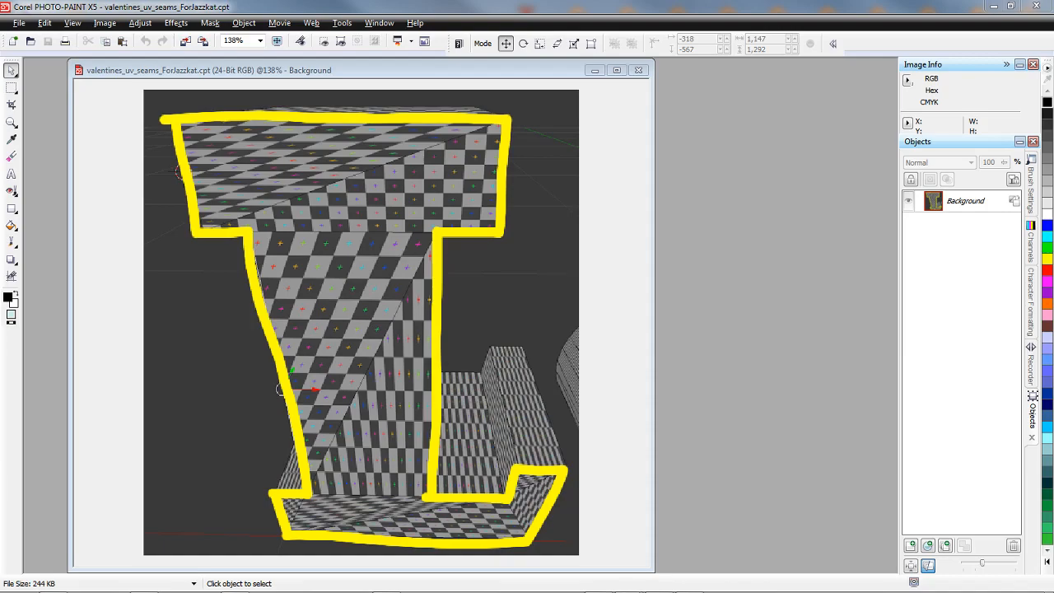
left_click_drag(0, 51, 460, 56)
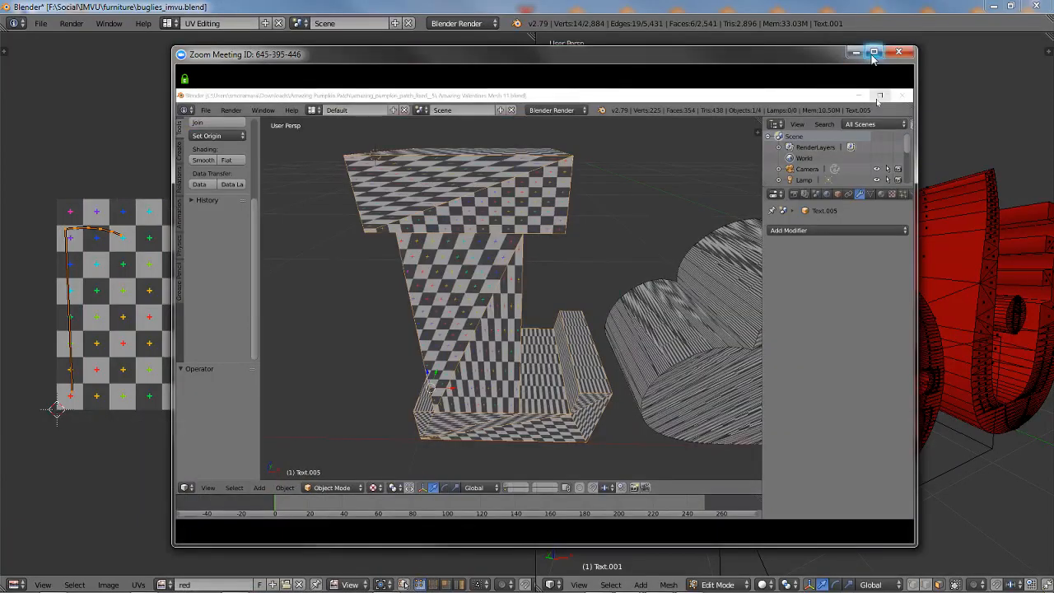
left_click(870, 54)
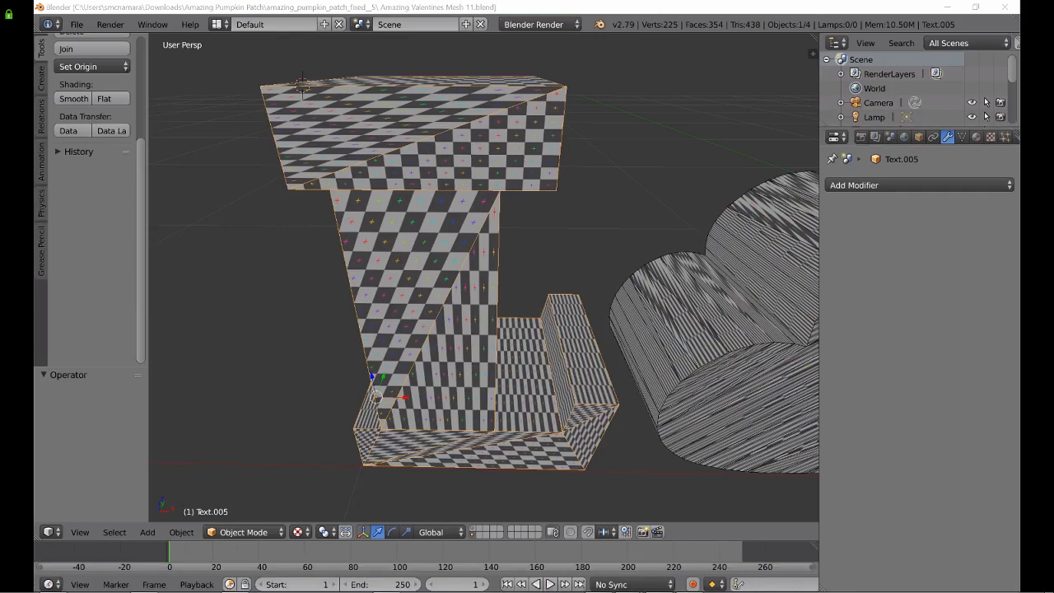
- Enter Edit Mode on the Text.005 letter mesh in the shared Blender scene and display it in wireframe shading
left_click(243, 532)
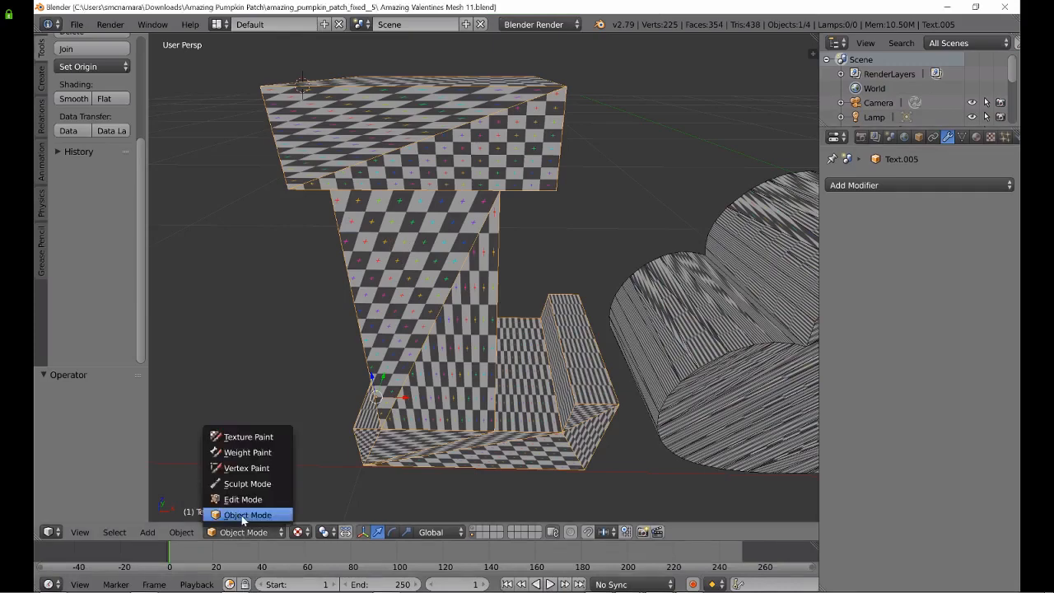
left_click(243, 499)
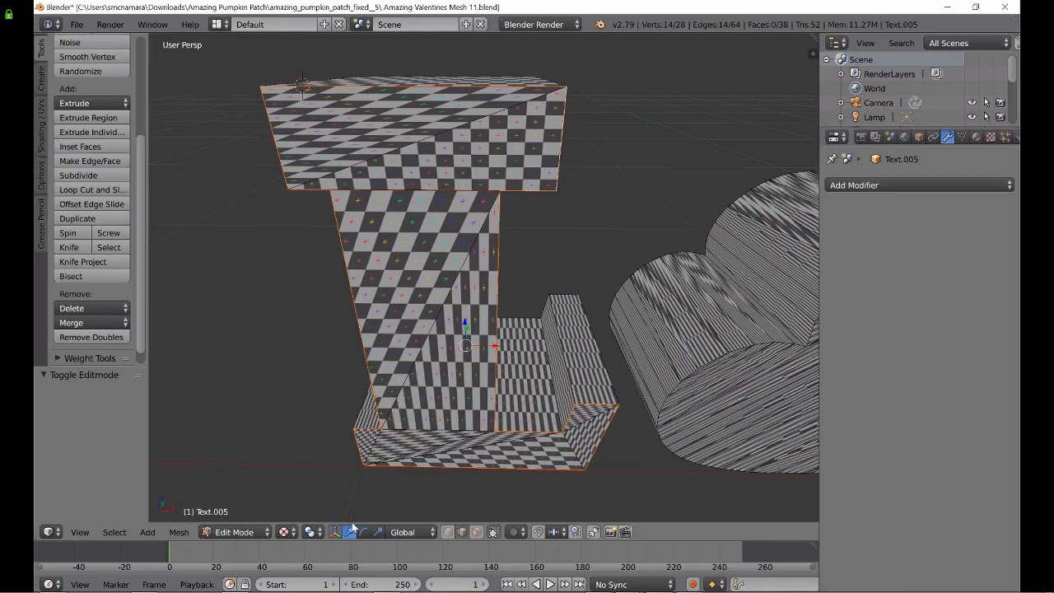
left_click(294, 532)
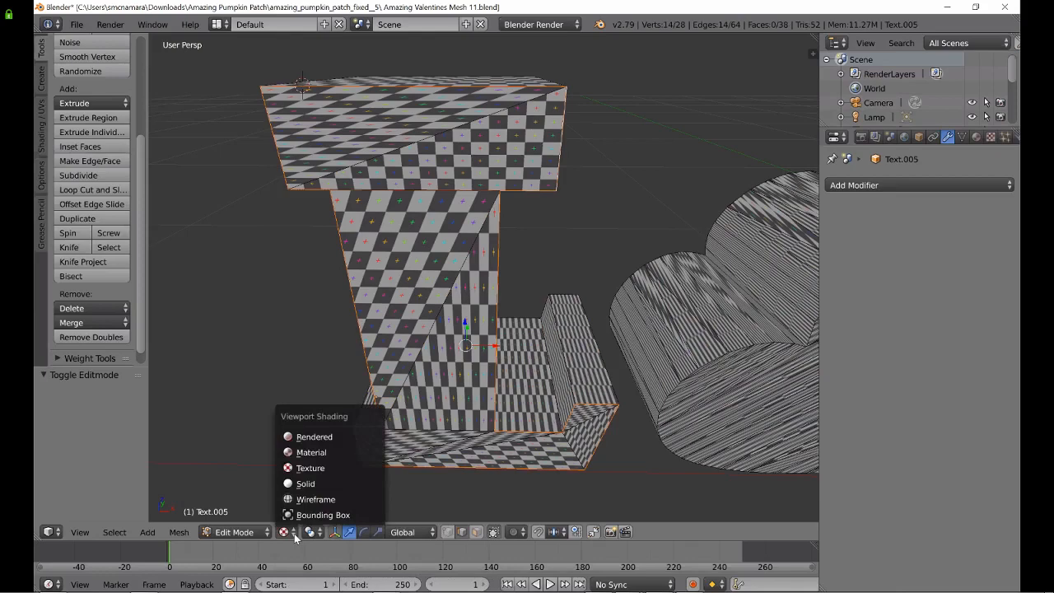
left_click(310, 498)
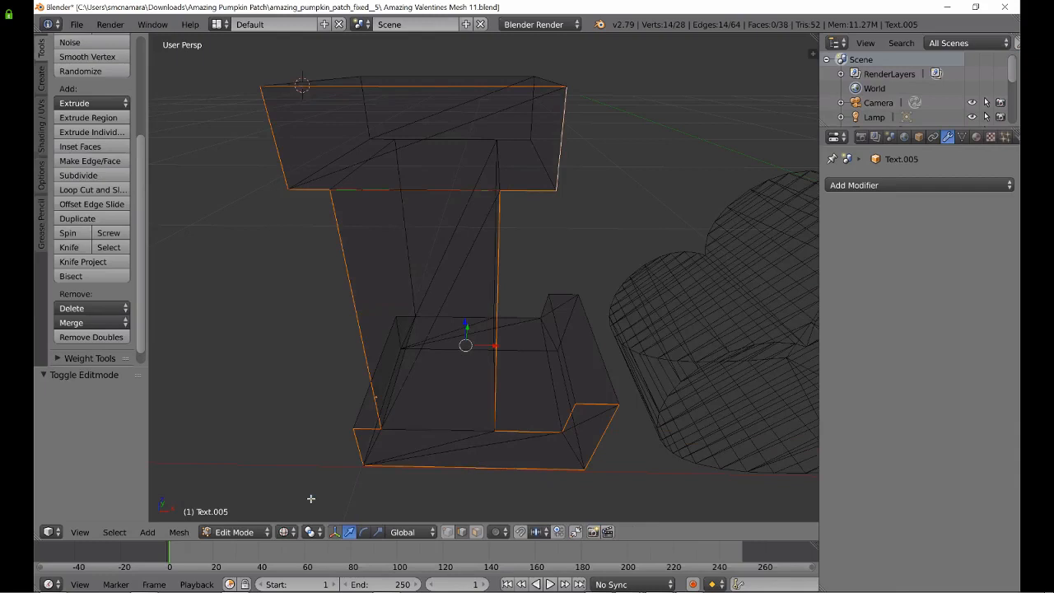
- Deselect all geometry of the Text.005 letter and show its back side in solid shading
key("a")
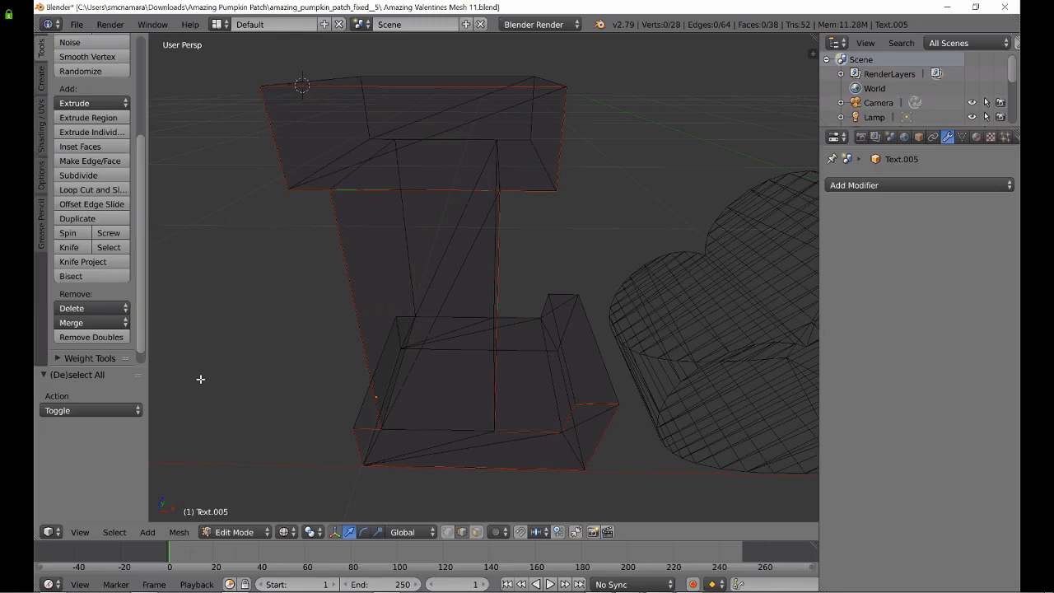
middle_click_drag(200, 379, 416, 385)
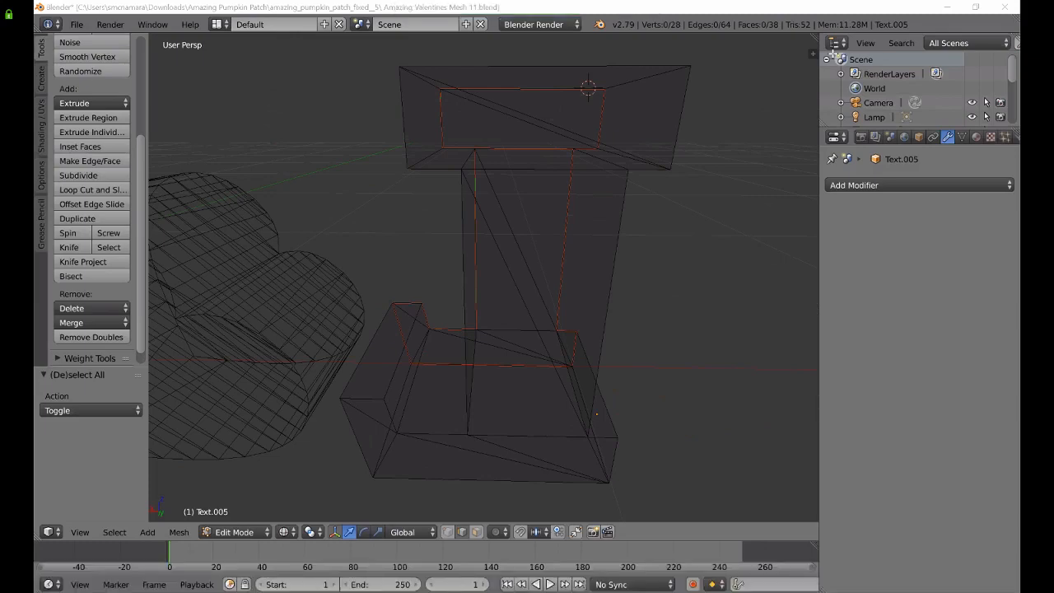
left_click(294, 530)
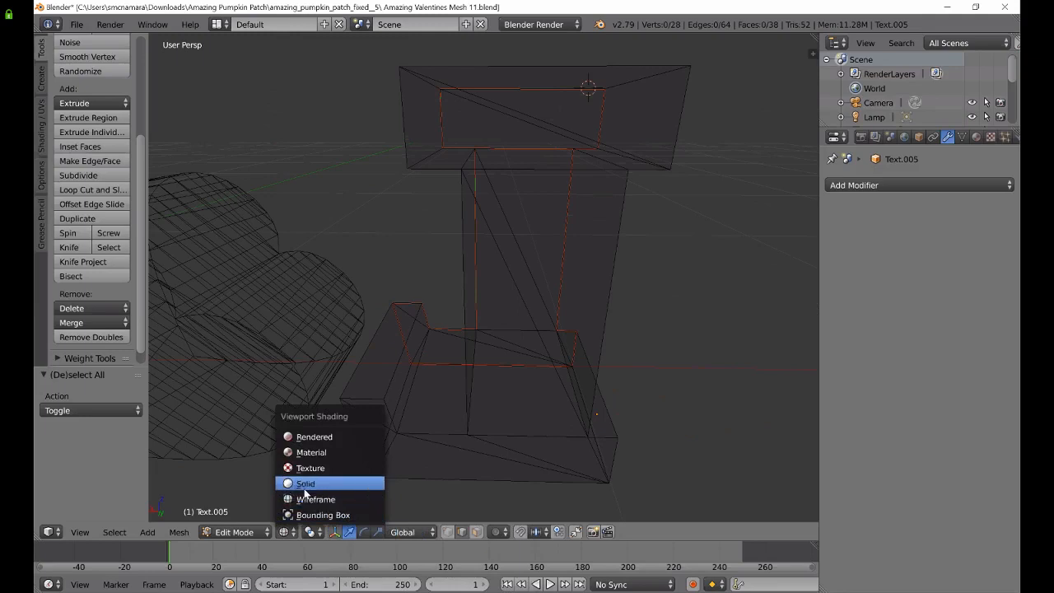
left_click(304, 485)
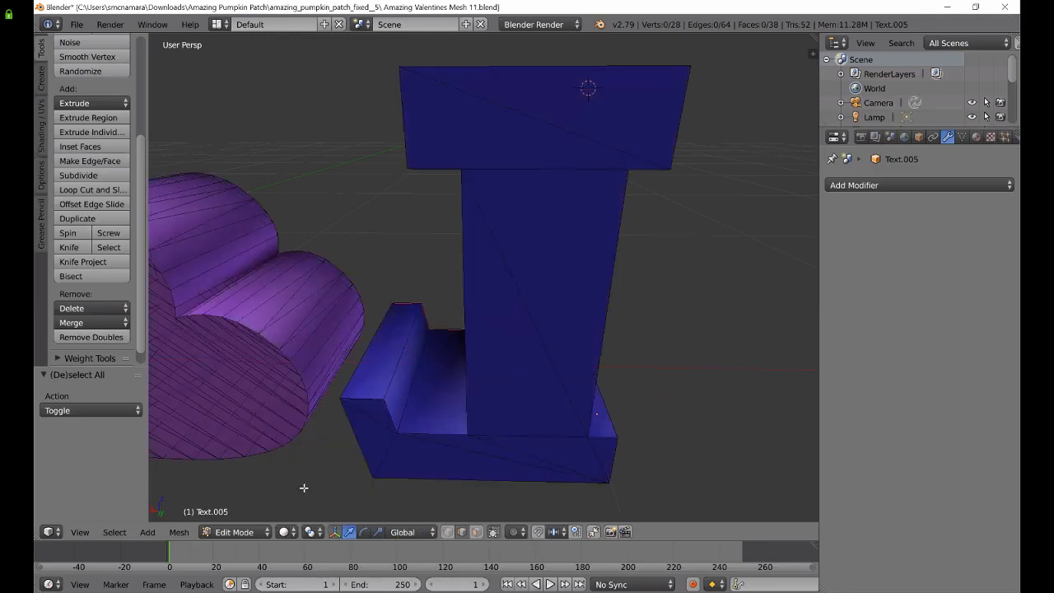
middle_click_drag(304, 487, 307, 465)
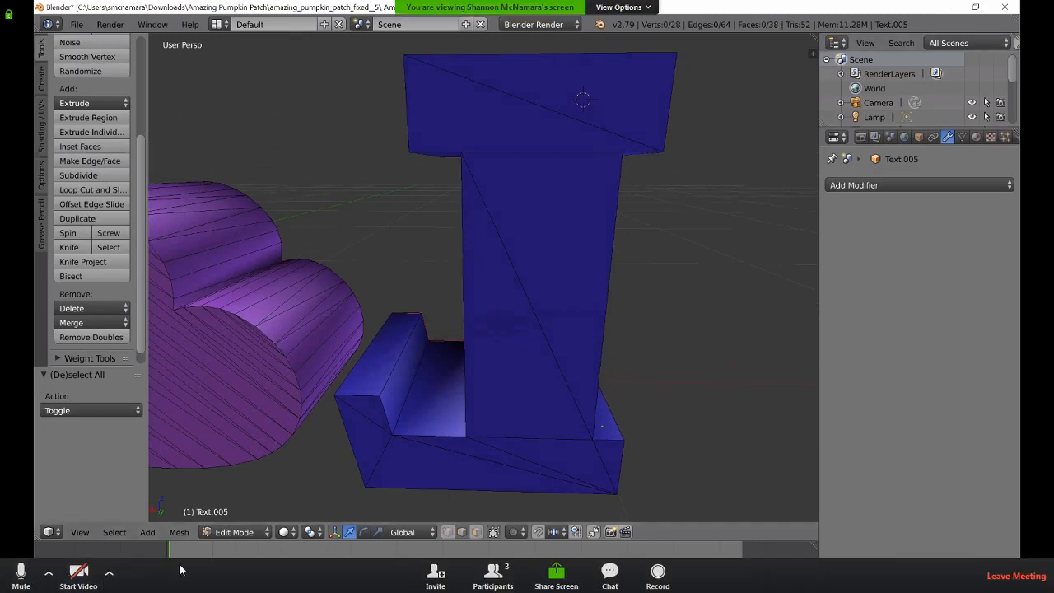
- Switch to Corel PHOTO-PAINT, create a new image from the clipboard screenshot and widen its window around the blue letter
key("super")
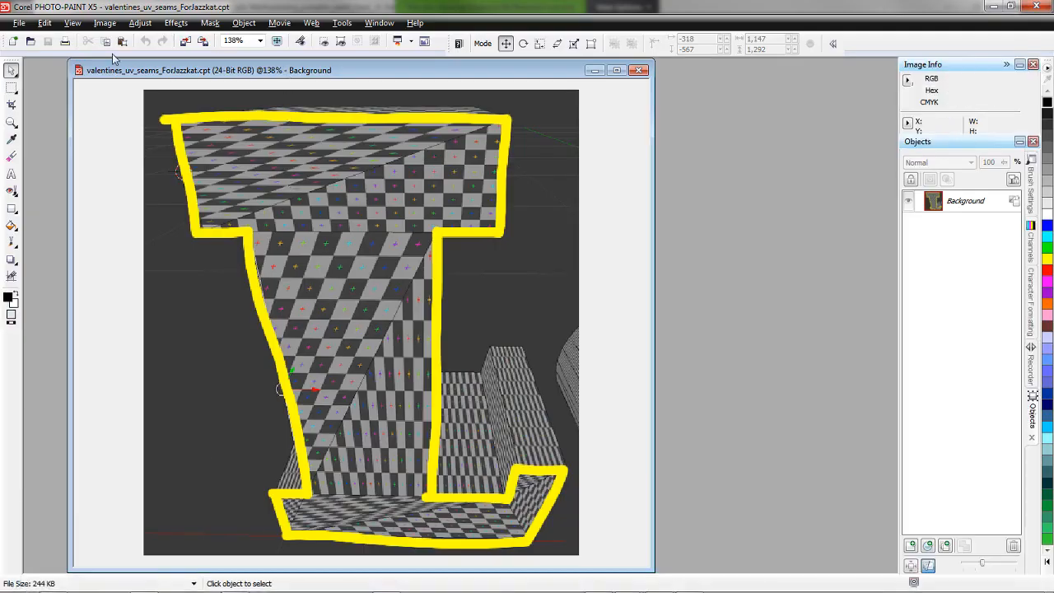
left_click(18, 22)
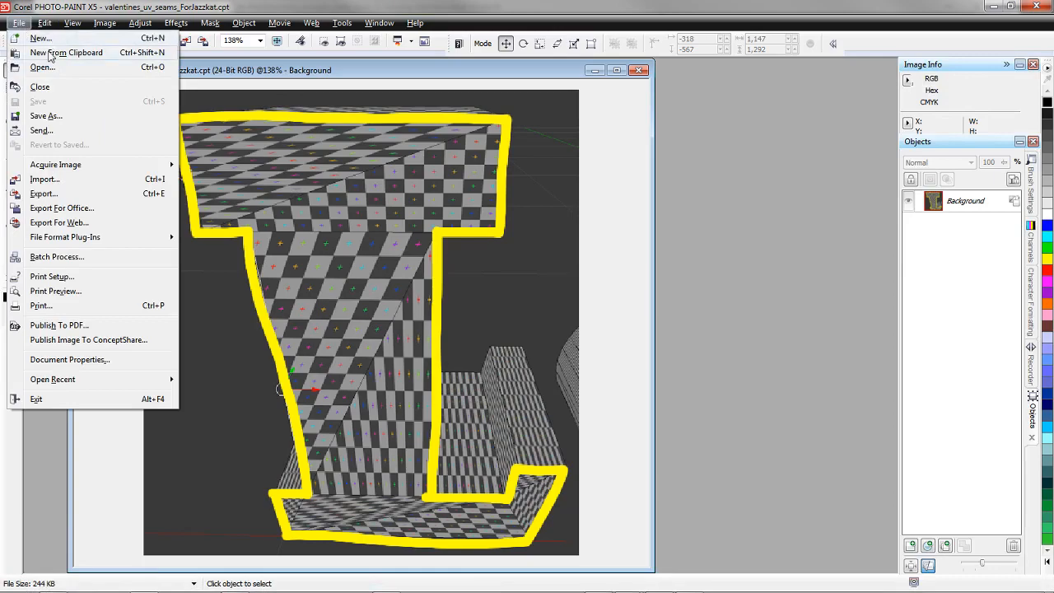
key("Escape")
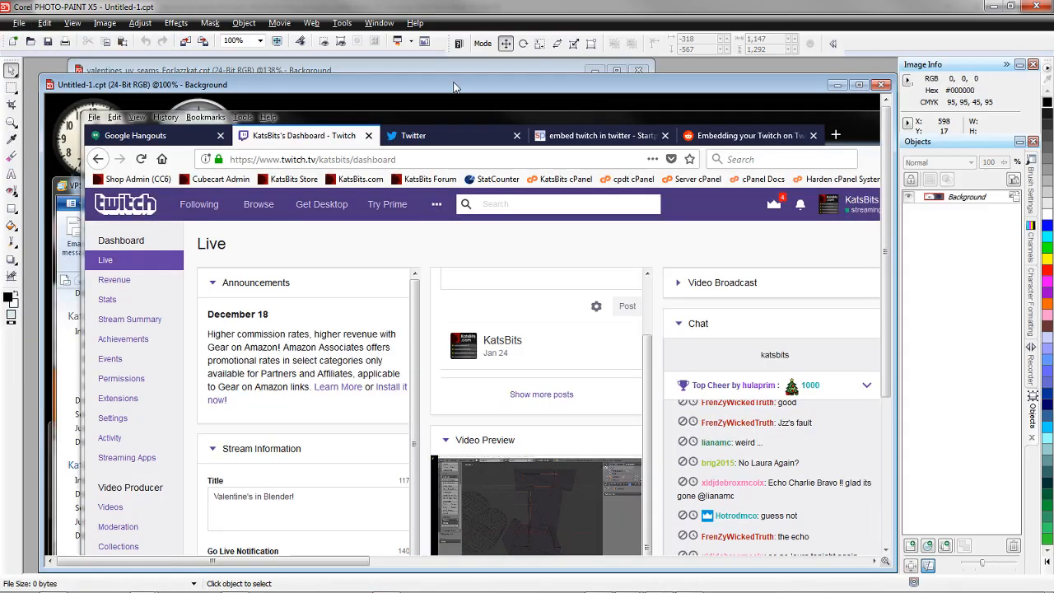
left_click_drag(453, 87, 128, 82)
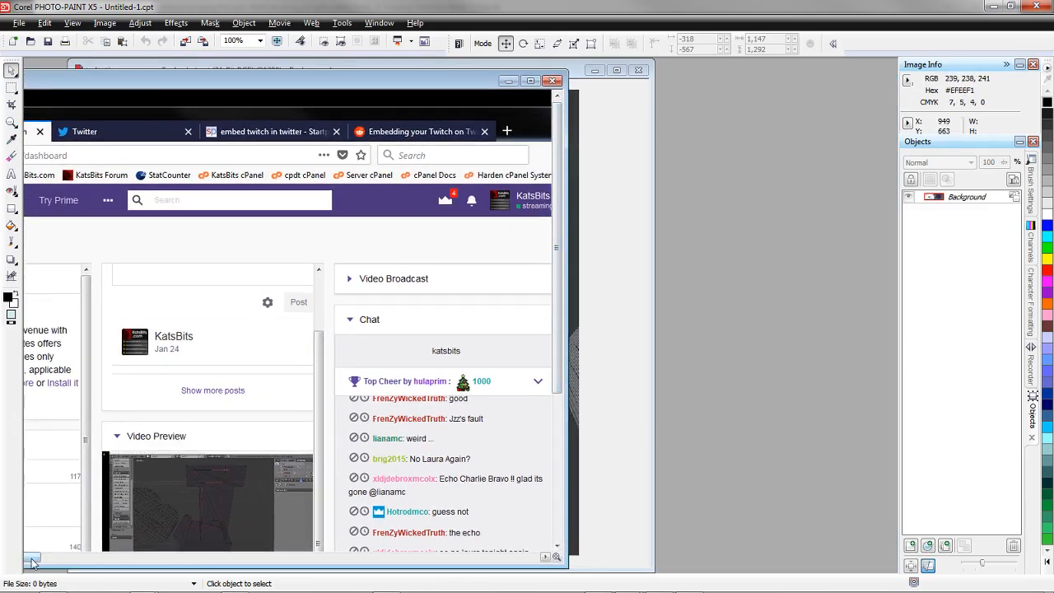
left_click_drag(31, 559, 423, 550)
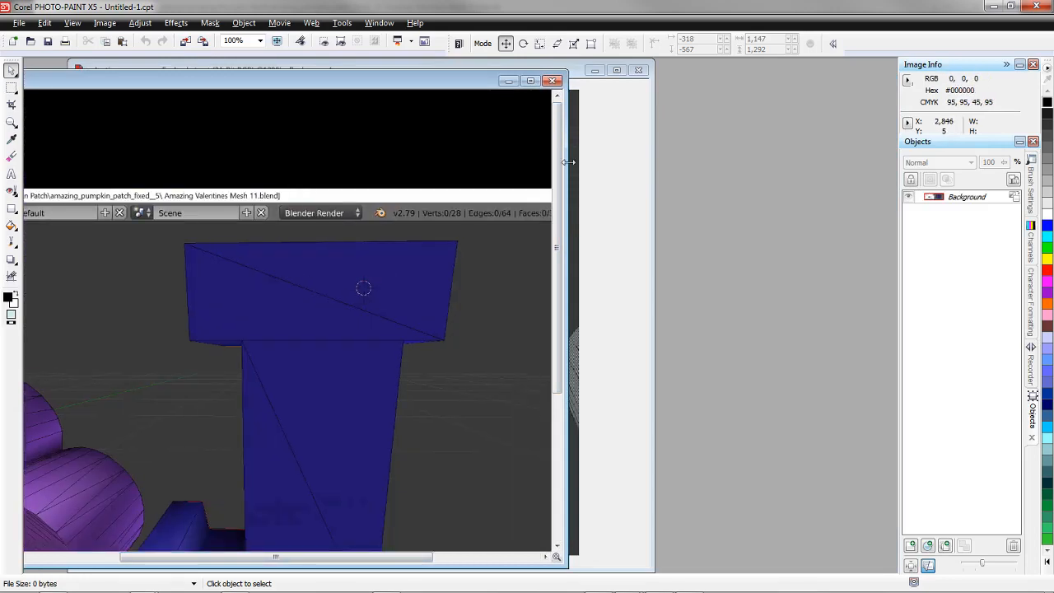
left_click_drag(568, 162, 659, 162)
- Change the screenshot's paper size to 1600 by 900 pixels with Bottom Right placement
left_click(105, 22)
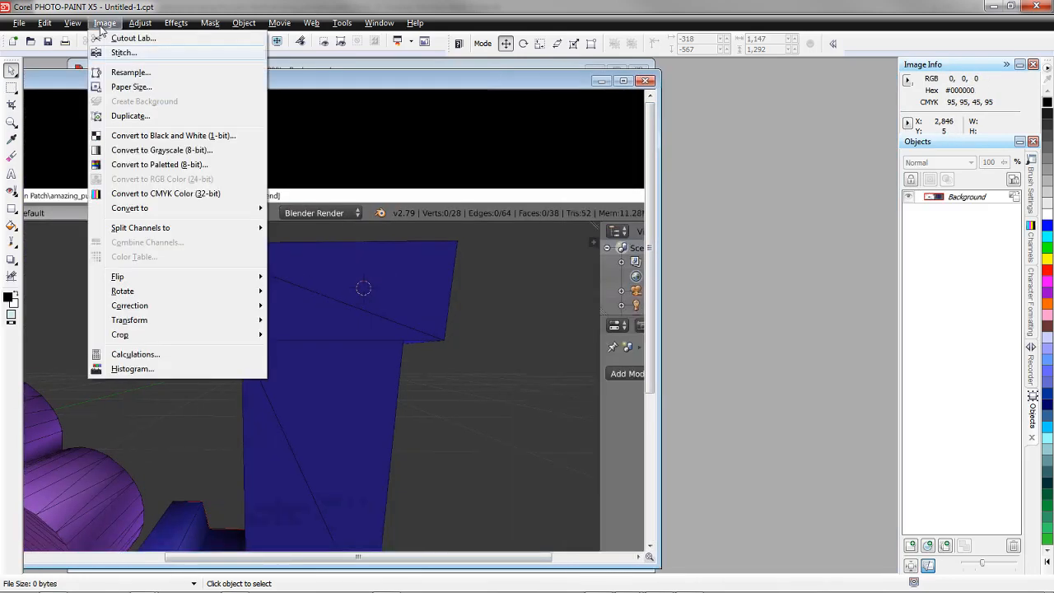
left_click(136, 88)
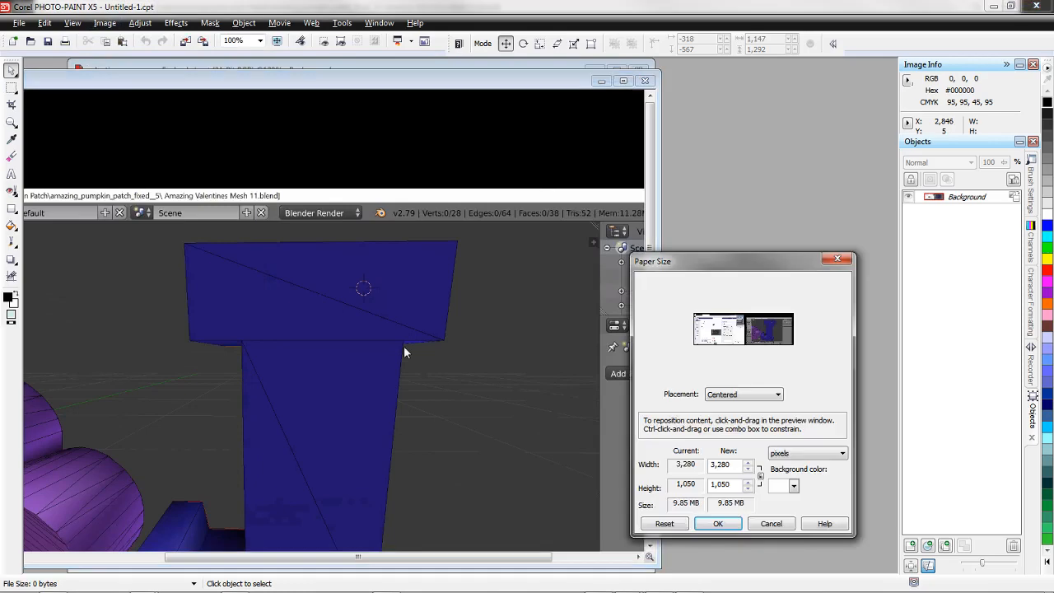
double_click(721, 465)
type("1600")
double_click(721, 484)
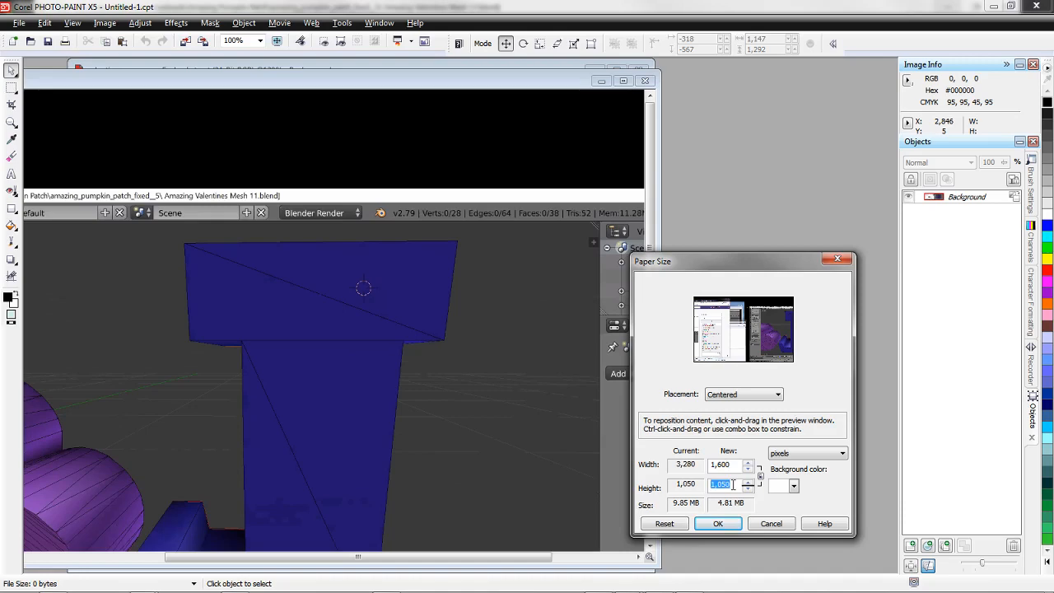
type("900")
left_click(777, 394)
left_click(745, 482)
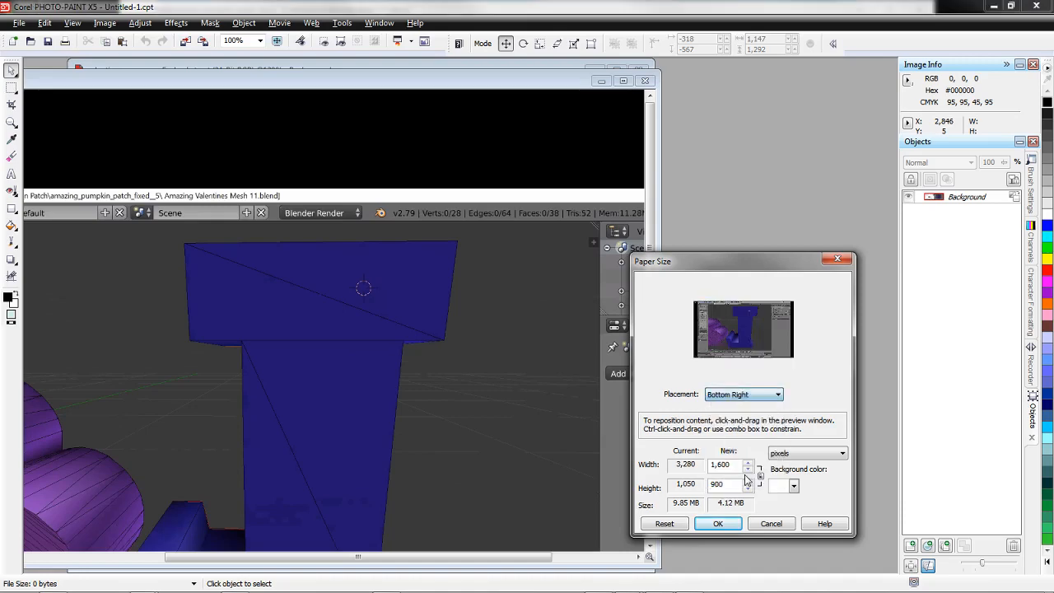
key("Return")
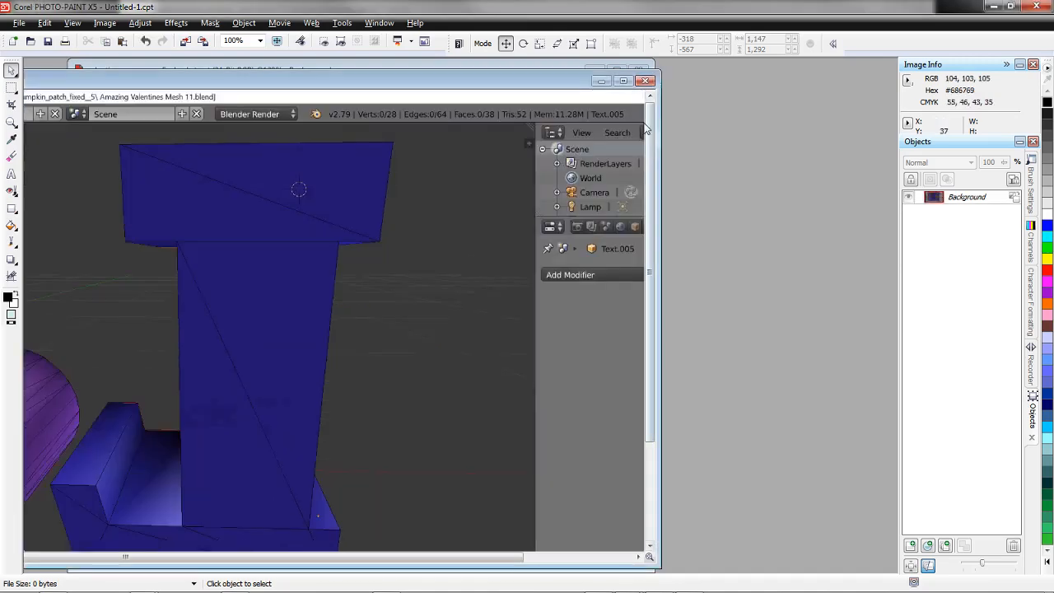
- Trace the outline of the blue letter's flat face in yellow with the Custom Art Brush, covering crossbar, stem and base
left_click_drag(568, 80, 796, 74)
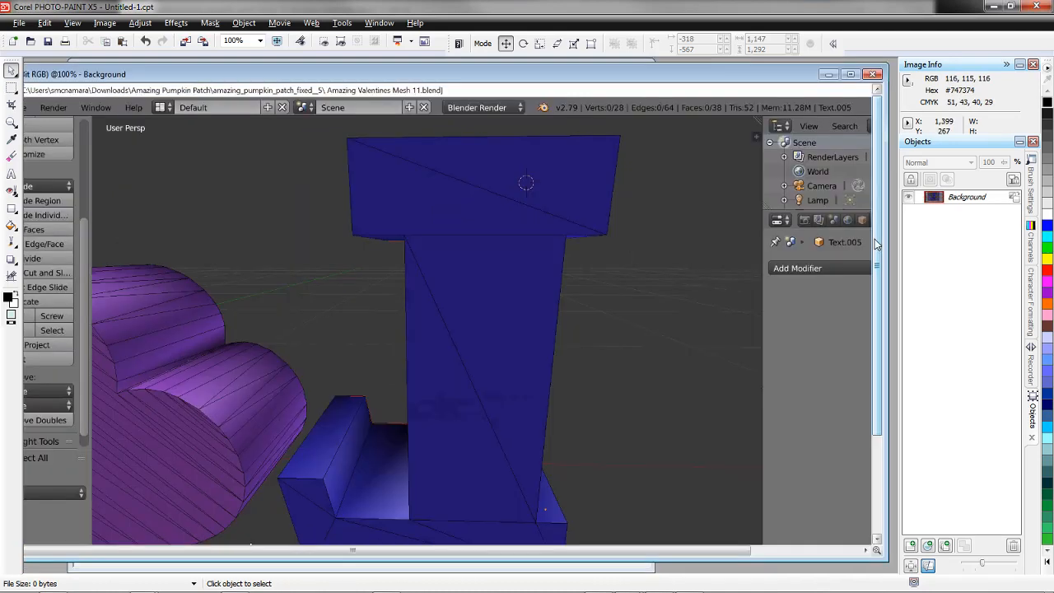
left_click_drag(875, 239, 881, 269)
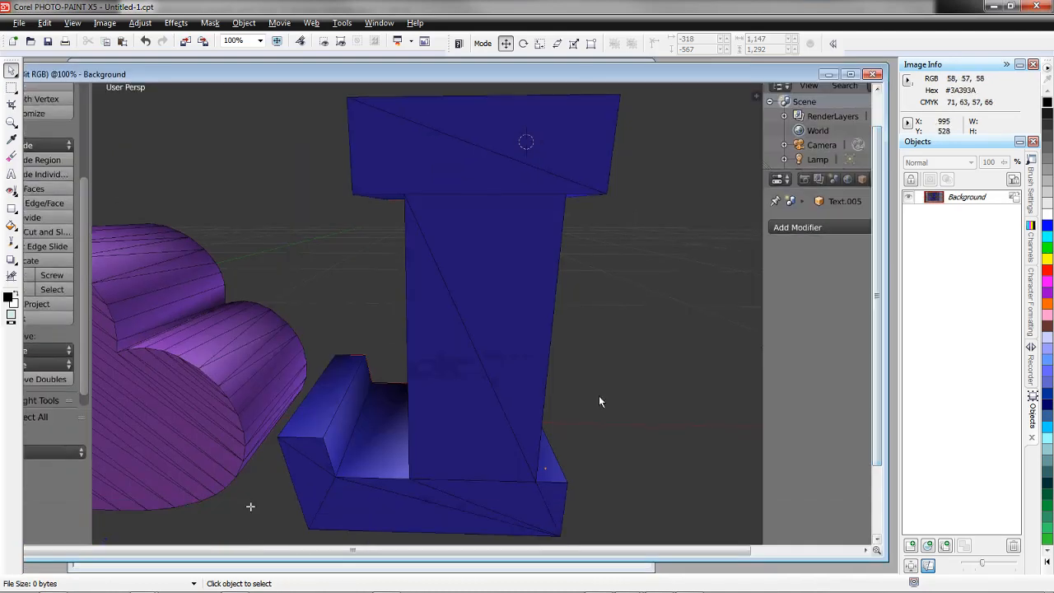
left_click_drag(613, 559, 614, 571)
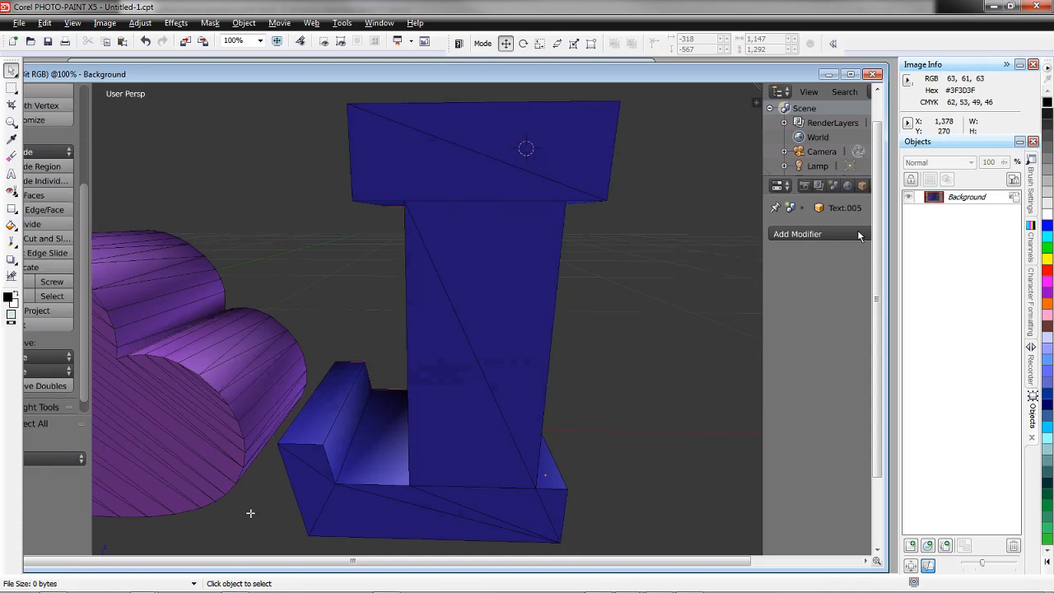
left_click(1048, 261)
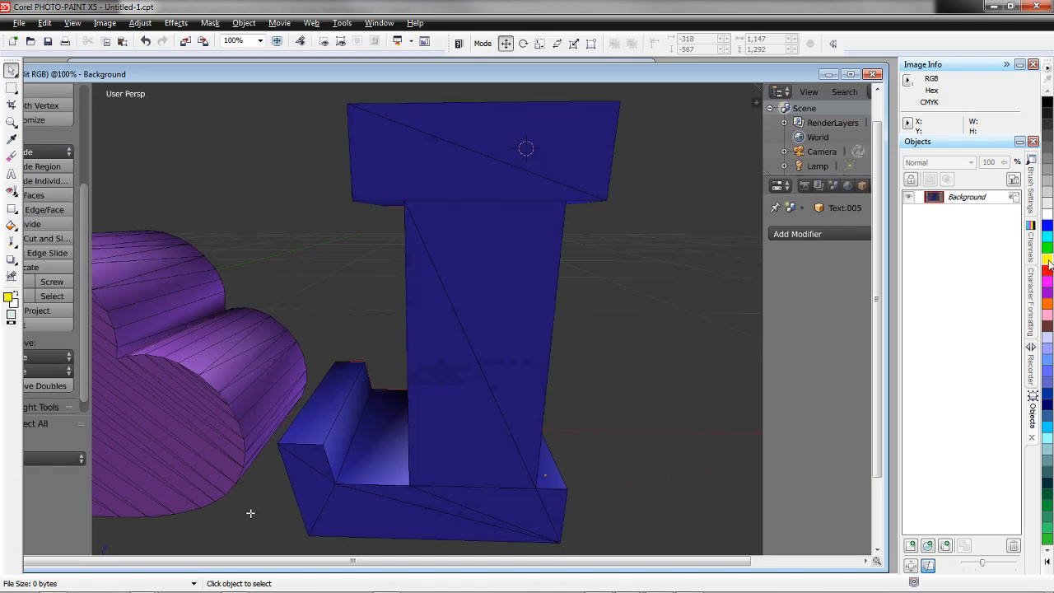
left_click(11, 243)
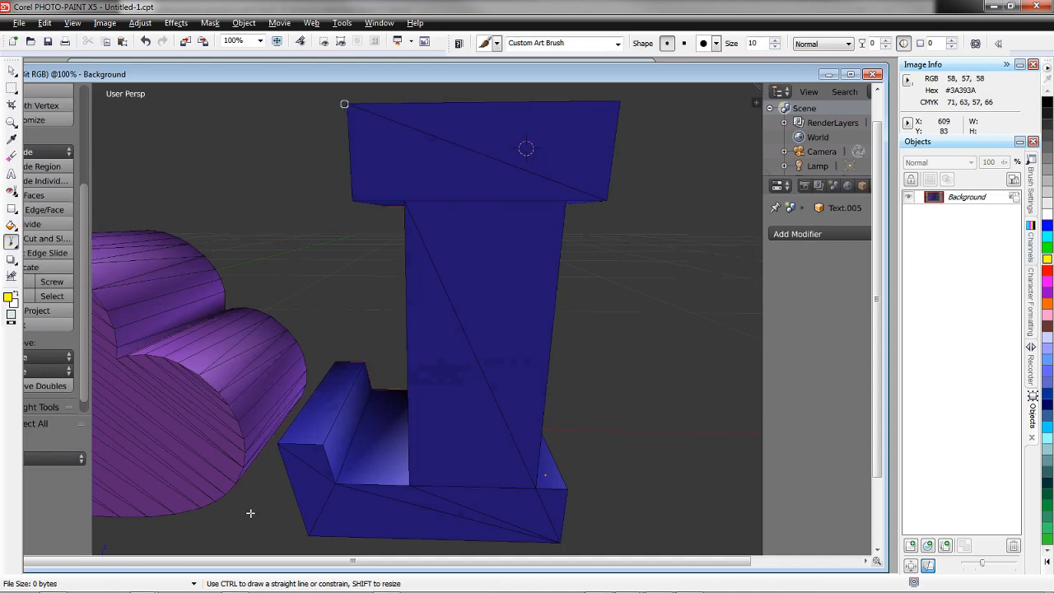
left_click_drag(344, 104, 621, 101)
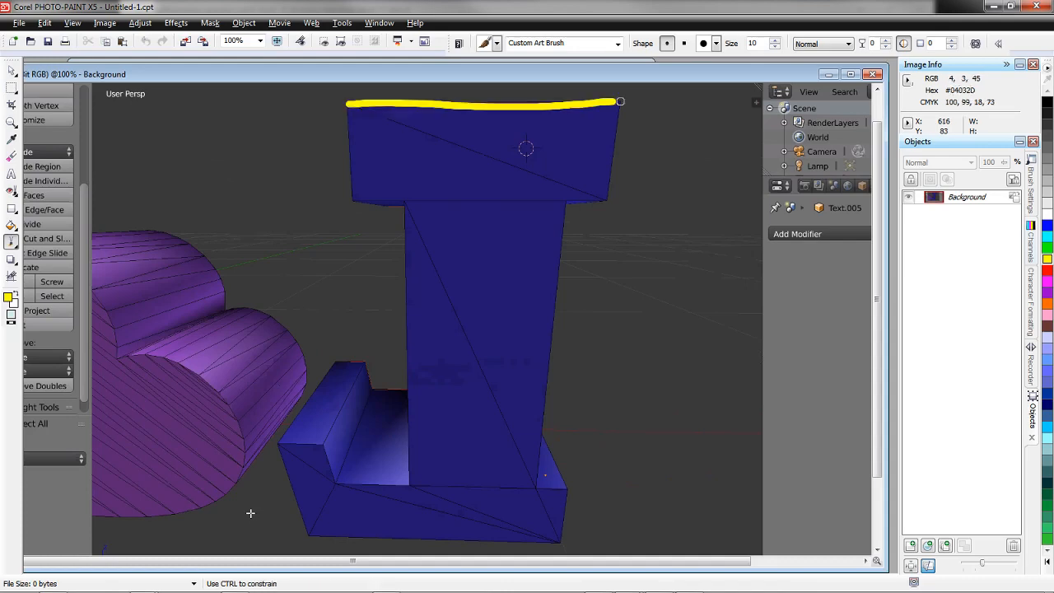
mouse_move(620, 102)
left_mouse_down()
mouse_move(605, 193)
mouse_move(565, 206)
left_mouse_up()
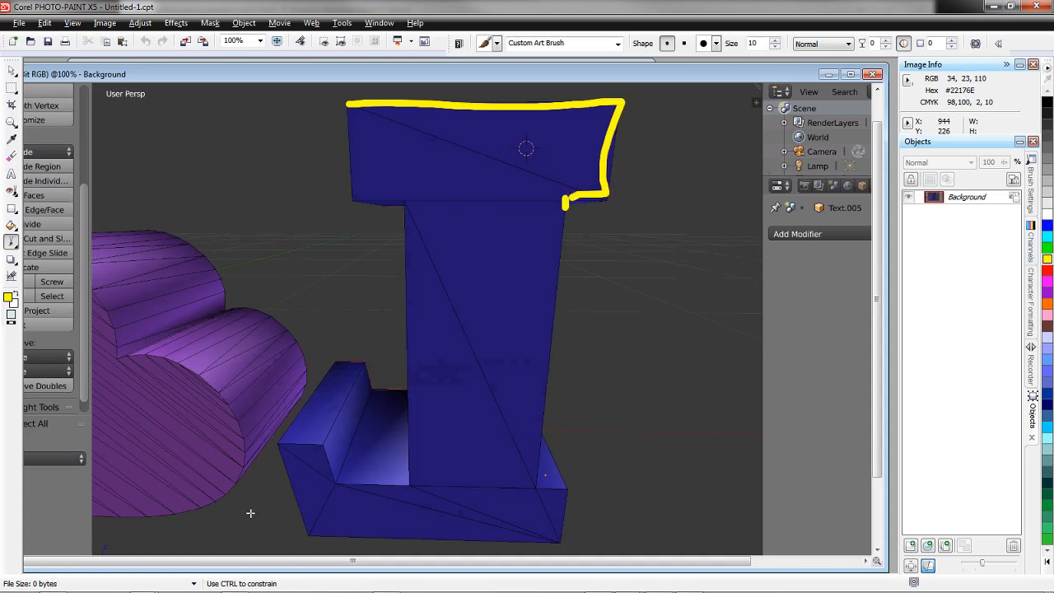
left_click_drag(565, 206, 567, 524)
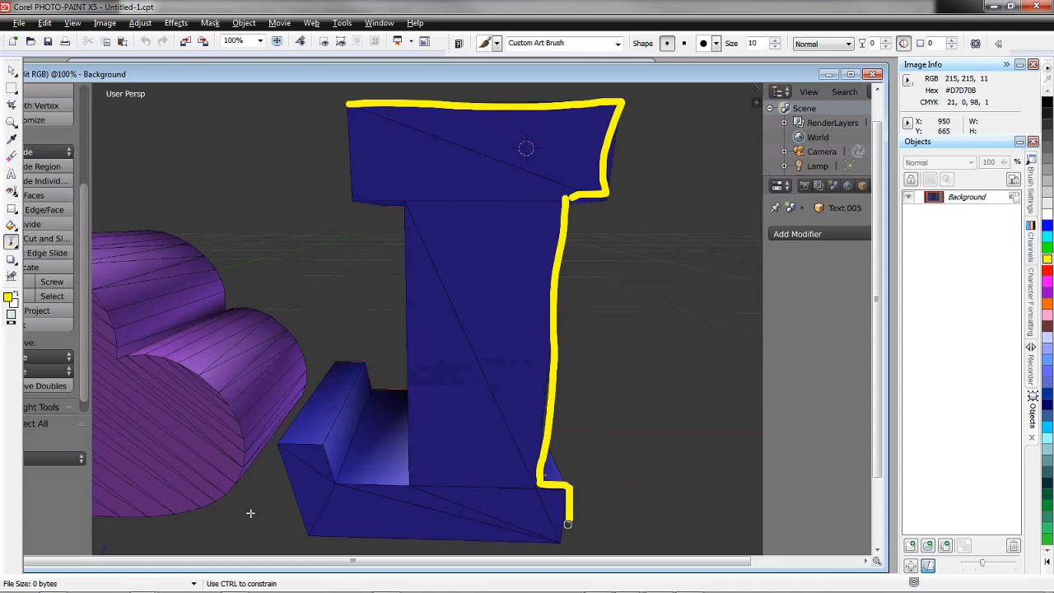
left_click_drag(568, 524, 294, 500)
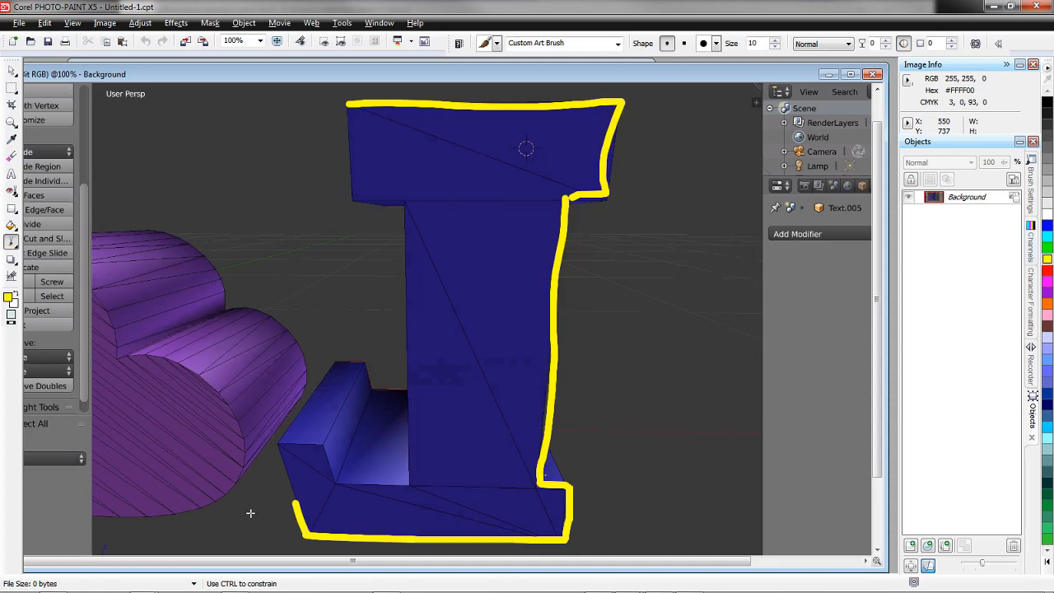
mouse_move(294, 501)
left_mouse_down()
mouse_move(332, 471)
mouse_move(413, 483)
left_mouse_up()
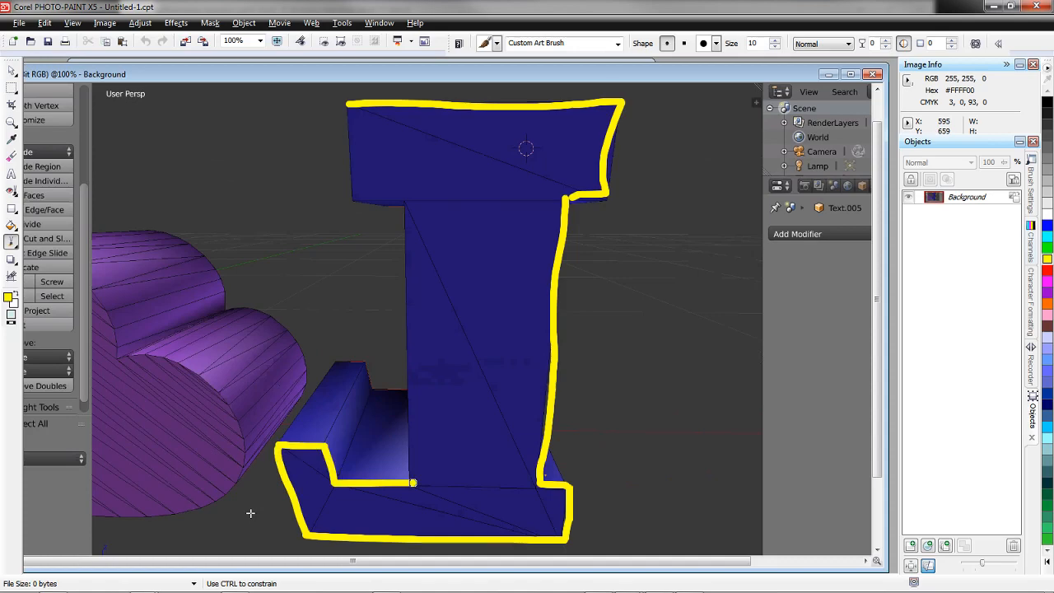
left_click(409, 201, "ctrl")
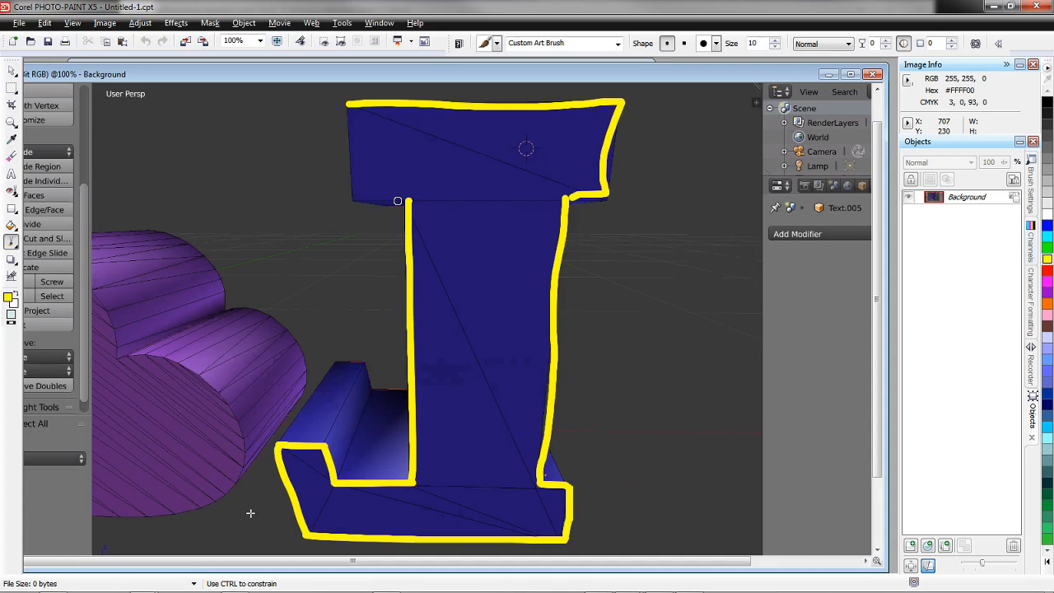
left_click_drag(397, 201, 347, 99)
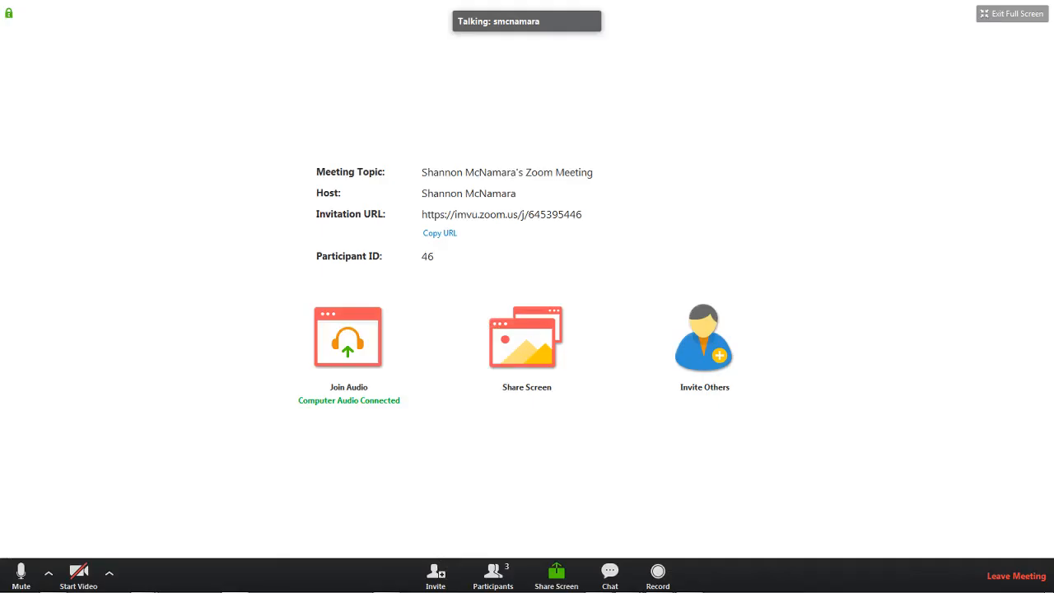
- Take the Zoom meeting out of full screen, move it off the Blender scene, and return to the shared Text.005 letter
key("Escape")
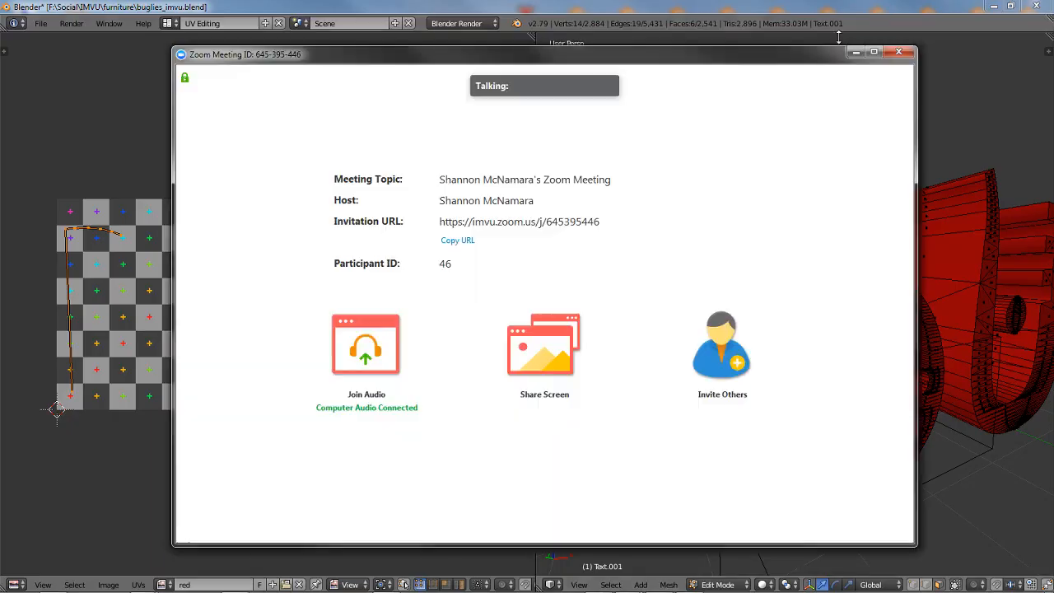
left_click_drag(772, 60, 0, 4)
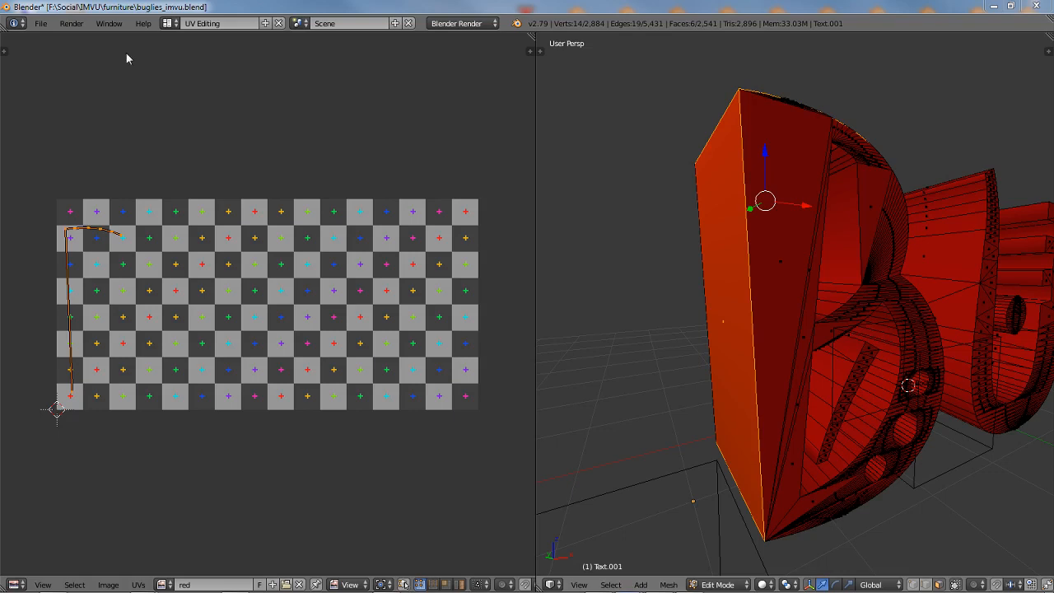
left_click_drag(0, 82, 747, 63)
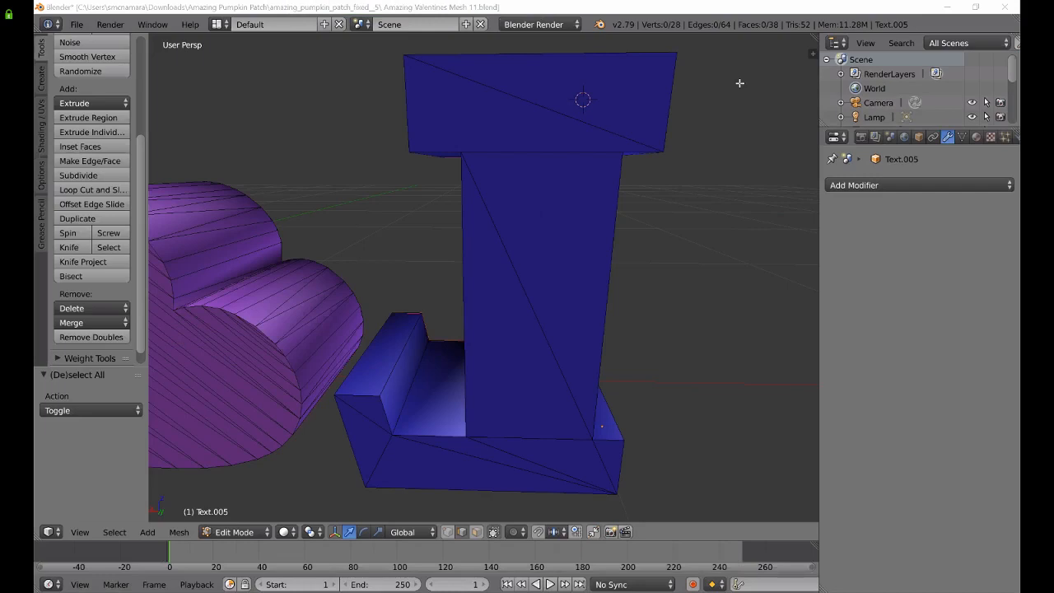
- Check the edges around the Text.005 letter's crossbar by selecting them one at a time
right_click(672, 92)
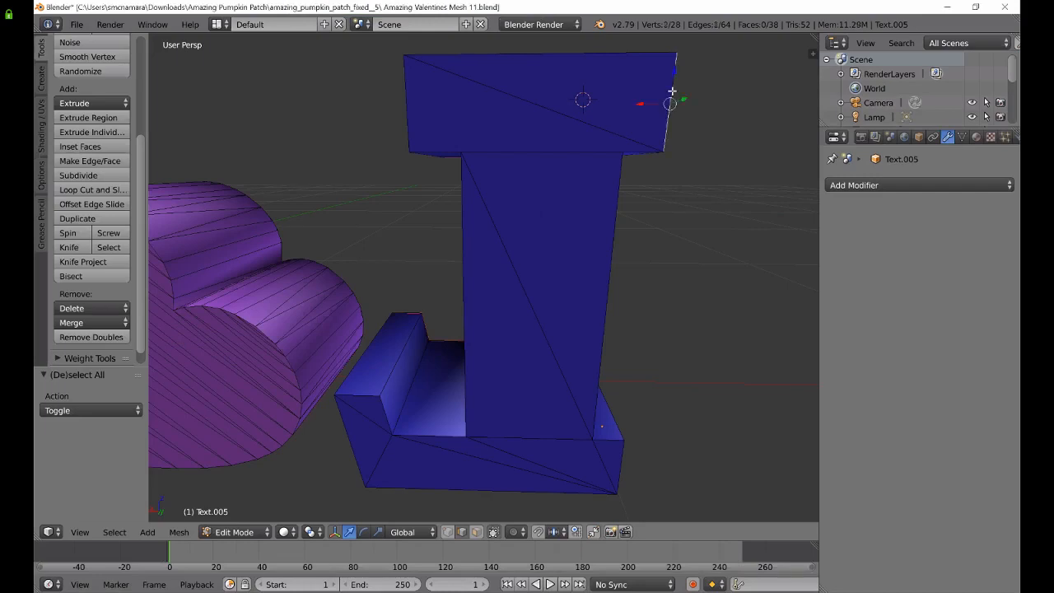
right_click(636, 53)
right_click(406, 106)
right_click(429, 149)
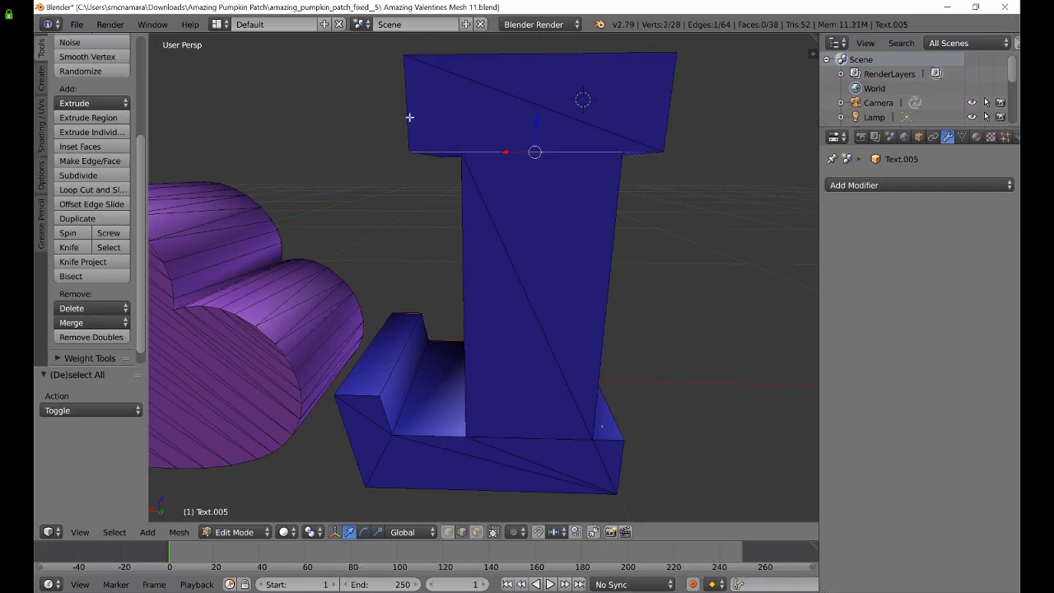
- Select the left, top, right and lower border edges of the letter's crossbar together
right_click(410, 117)
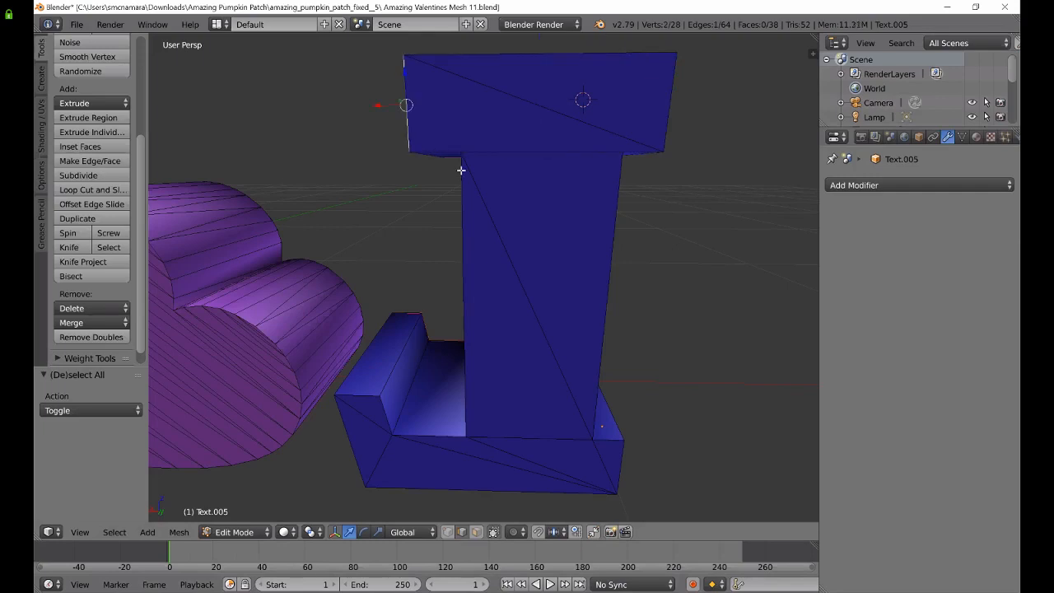
right_click(435, 156, "shift")
right_click(426, 157, "shift")
right_click(455, 54, "shift")
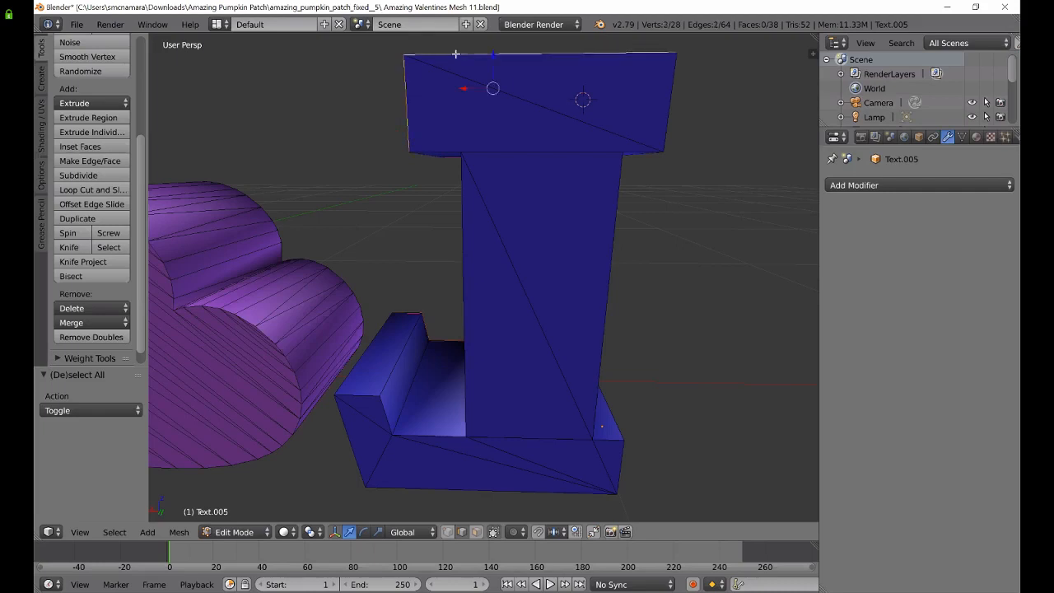
right_click(672, 93, "shift")
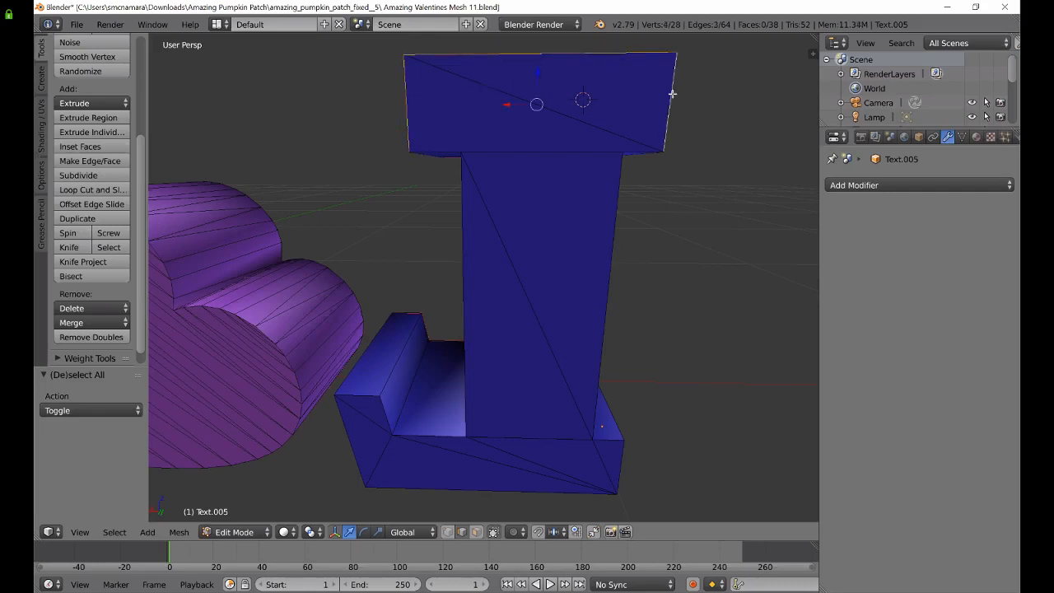
right_click(647, 150, "shift")
right_click(438, 153, "shift")
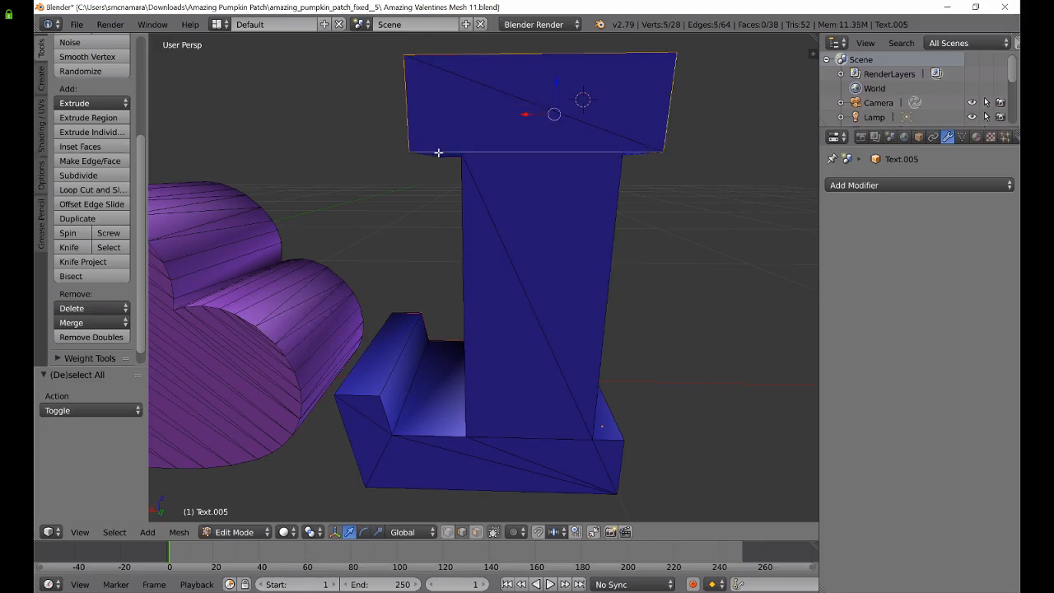
- Select only the crossbar's lower edge and try moving it to test which faces it belongs to
right_click(438, 153)
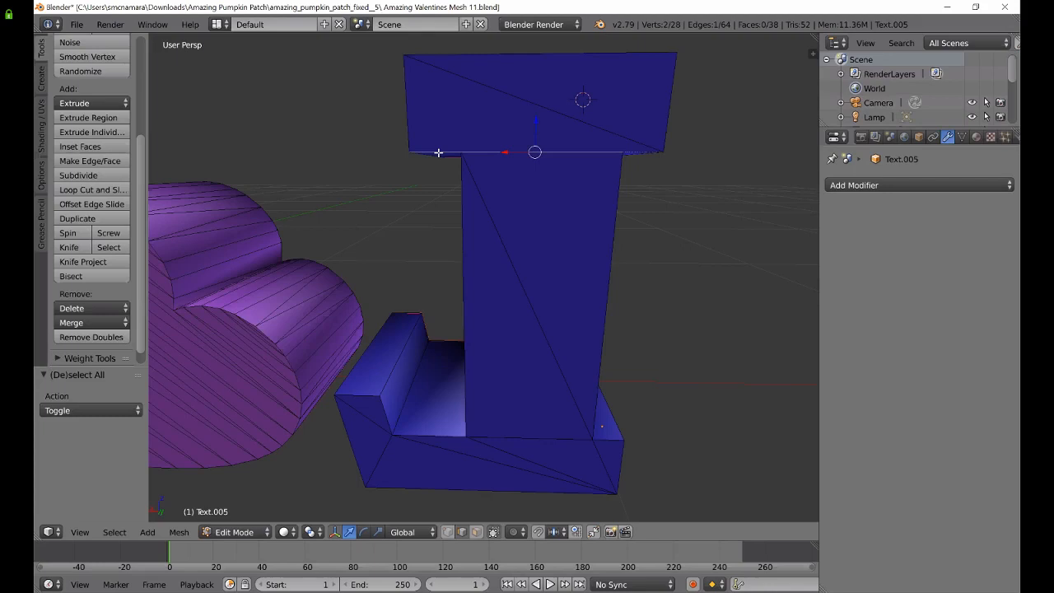
key("g")
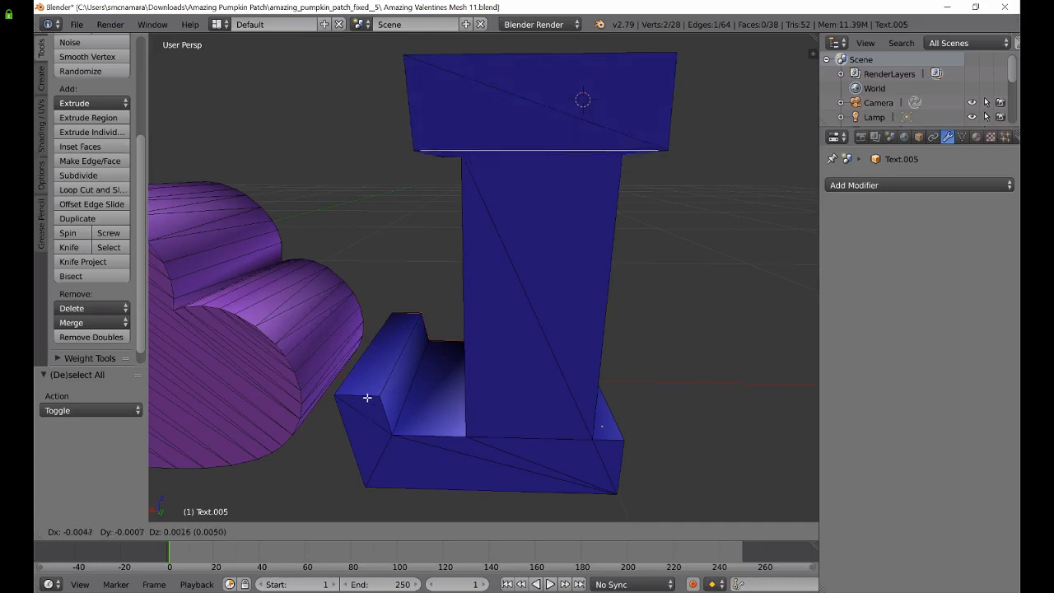
key("Escape")
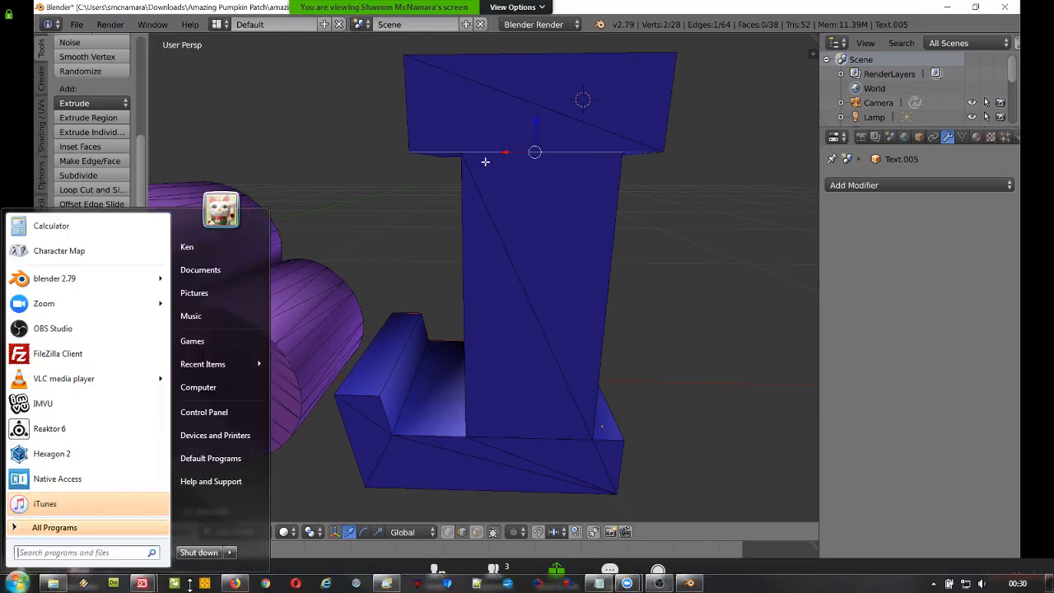
- Switch to Untitled-1.cpt in Corel PHOTO-PAINT and undo the yellow strokes back to the line along the crossbar's top edge
left_click(143, 583)
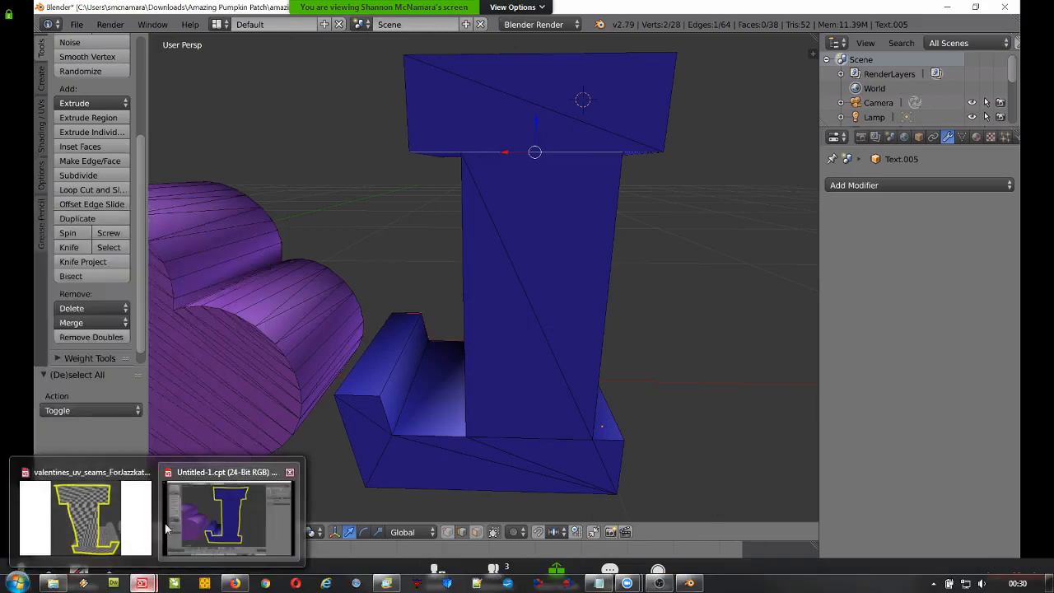
left_click(228, 518)
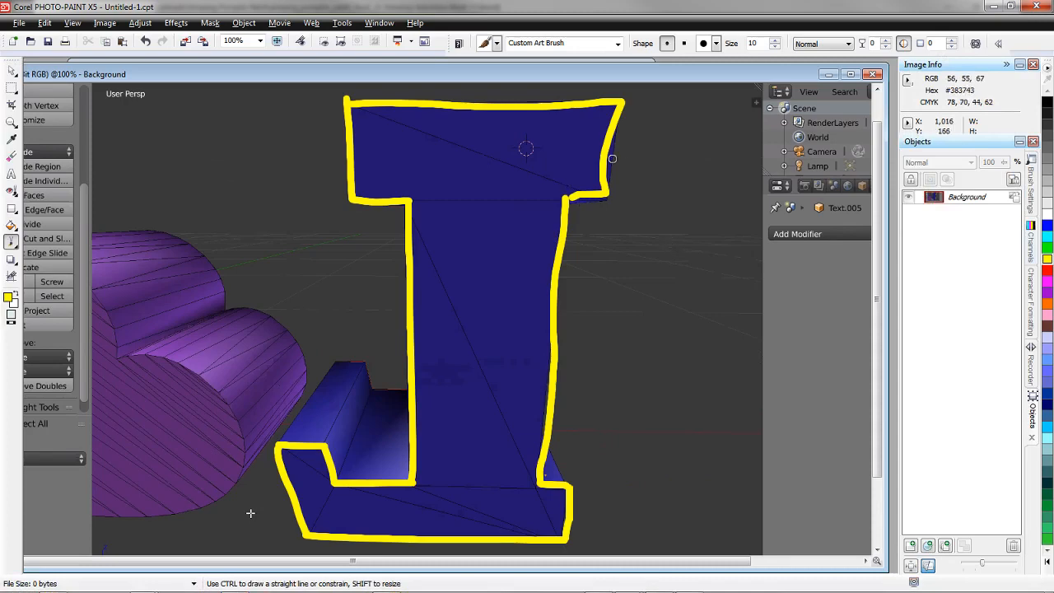
key("ctrl+z")
key("ctrl+z")
key("ctrl+z")
key("ctrl+z")
key("ctrl+z")
key("ctrl+z")
key("ctrl+z")
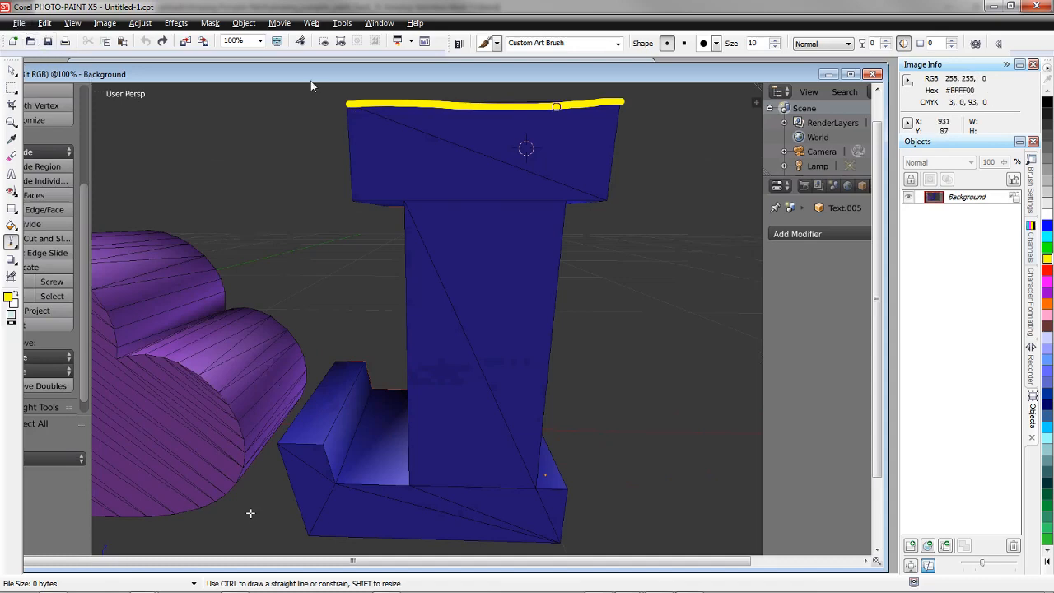
- Paint the left, lower and right edges of the letter's crossbar in green, undoing the first attempt
left_click(1047, 247)
mouse_move(351, 103)
left_mouse_down()
mouse_move(354, 203)
mouse_move(674, 204)
left_mouse_up()
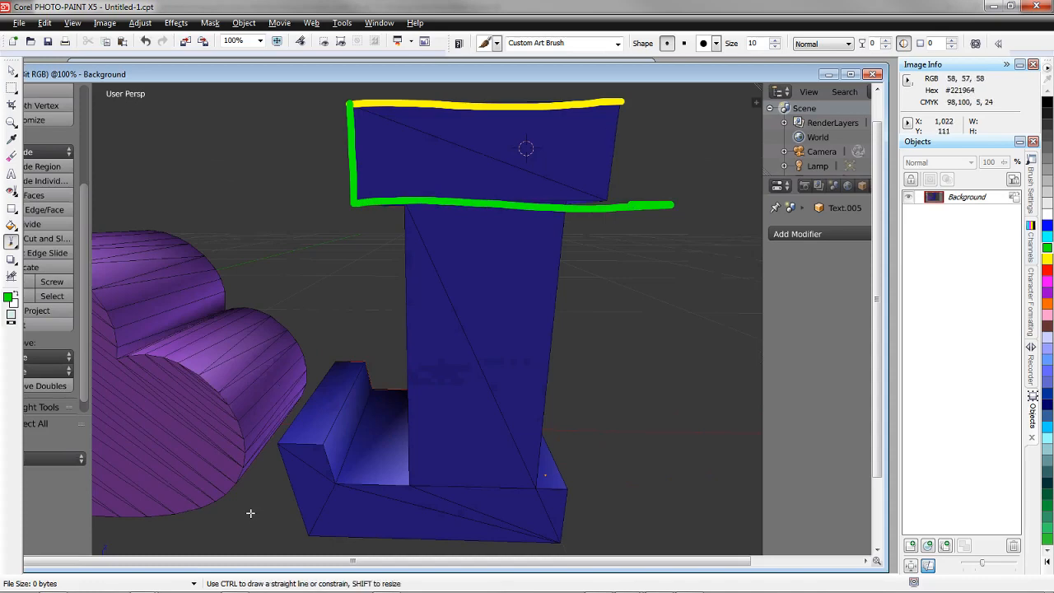
key("ctrl+z")
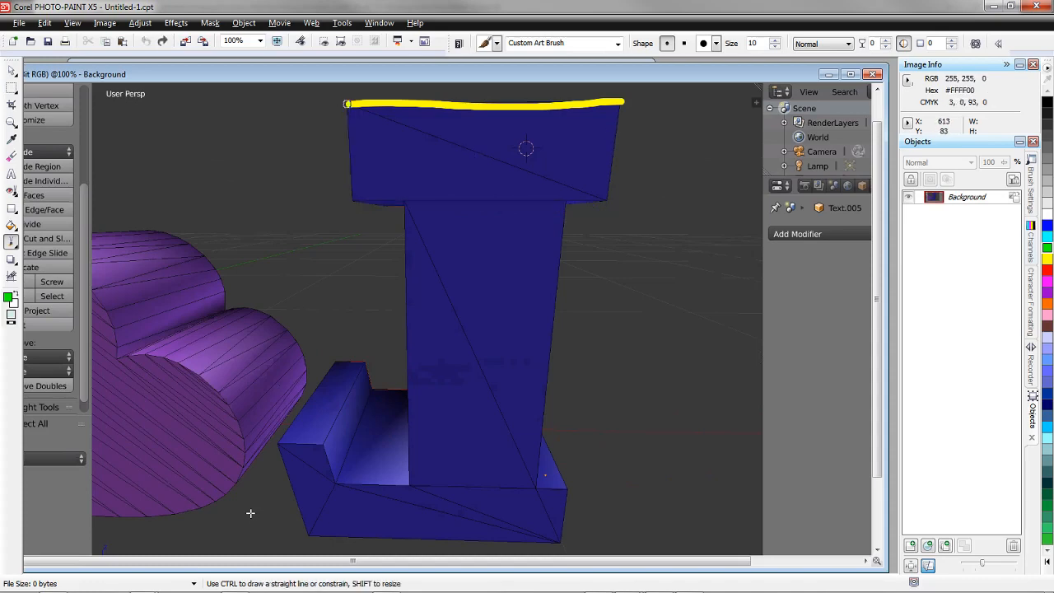
mouse_move(348, 104)
left_mouse_down()
mouse_move(356, 207)
mouse_move(645, 197)
mouse_move(611, 197)
mouse_move(628, 130)
mouse_move(621, 102)
left_mouse_up()
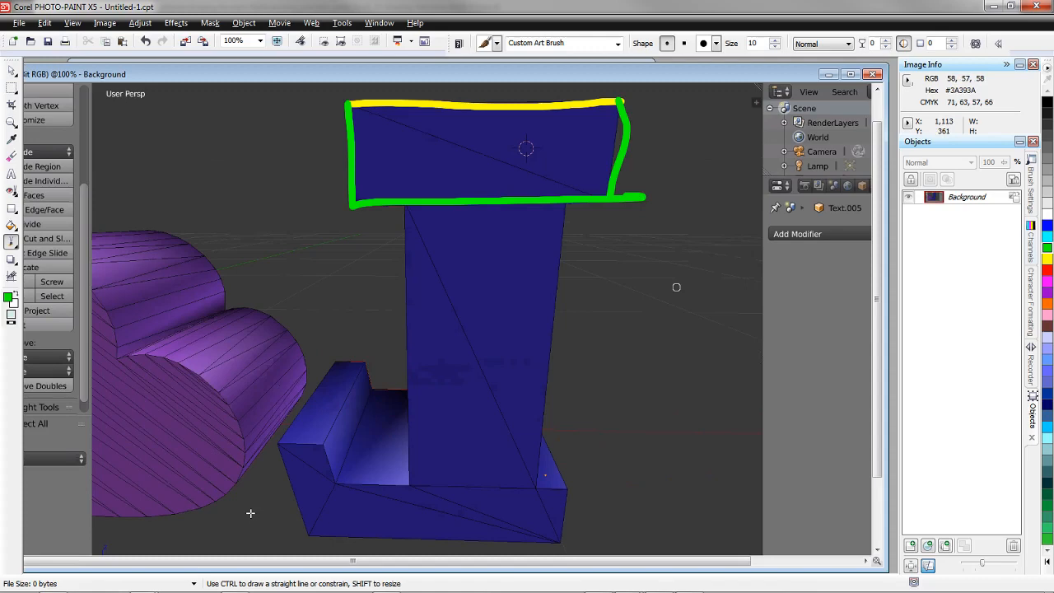
- Undo the green strokes along the left, lower and right edges of the letter's crossbar
key("ctrl+z")
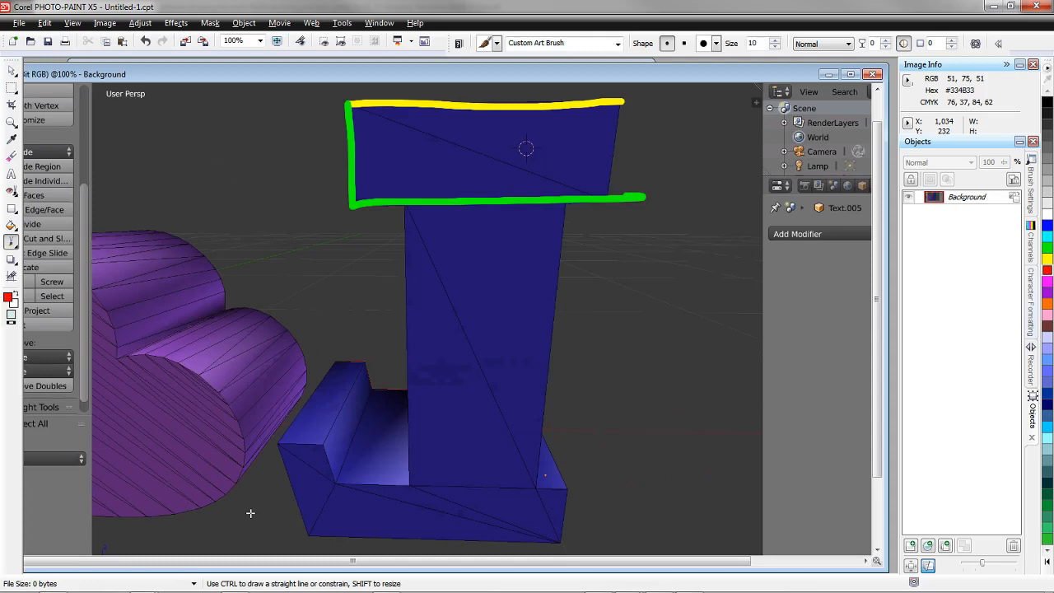
key("ctrl+z")
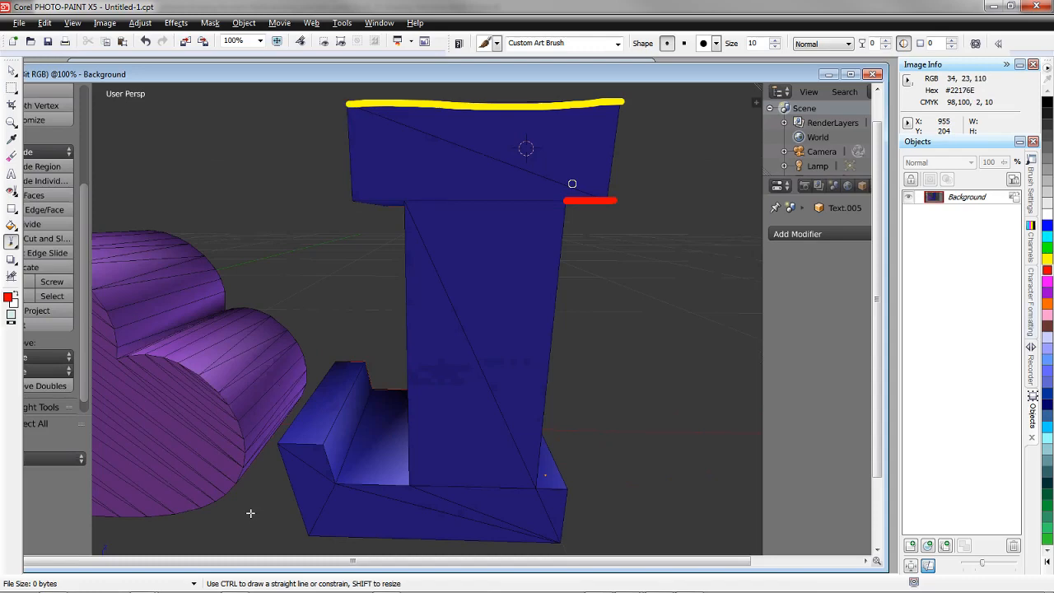
- Paint a green line along the crossbar's lower edge and green squiggles across the crossbar and stem, and undo these strokes
left_click(1048, 249)
left_click_drag(613, 200, 359, 197)
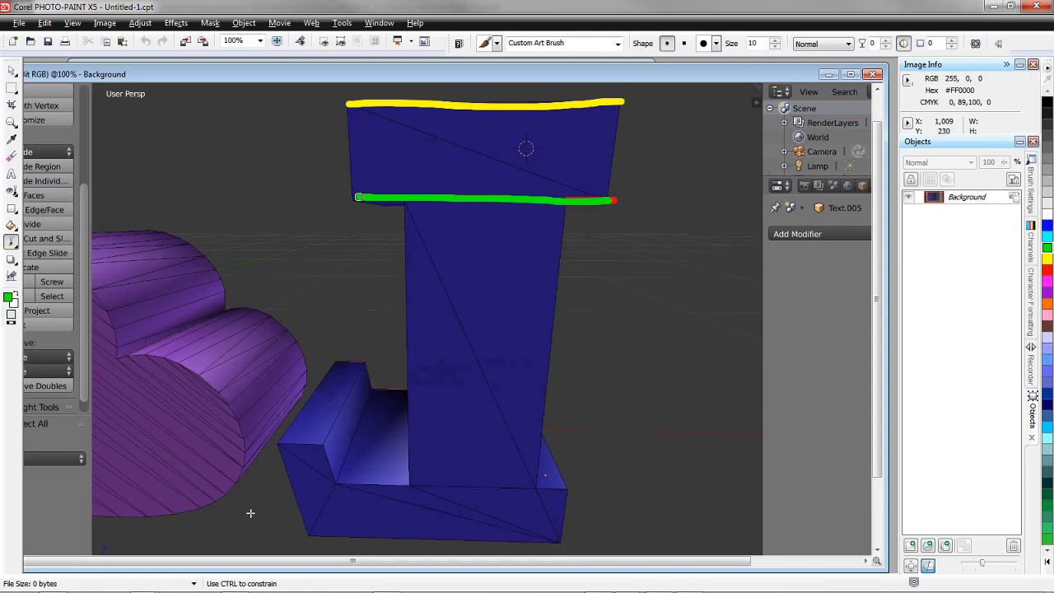
mouse_move(362, 129)
left_mouse_down()
mouse_move(567, 155)
mouse_move(583, 138)
left_mouse_up()
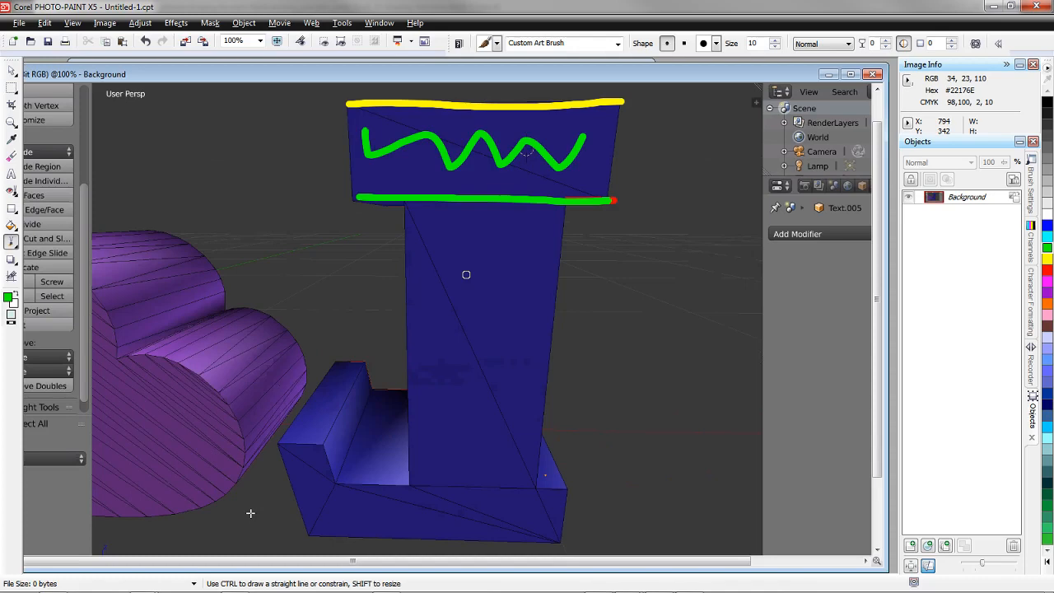
left_click_drag(470, 521, 504, 255)
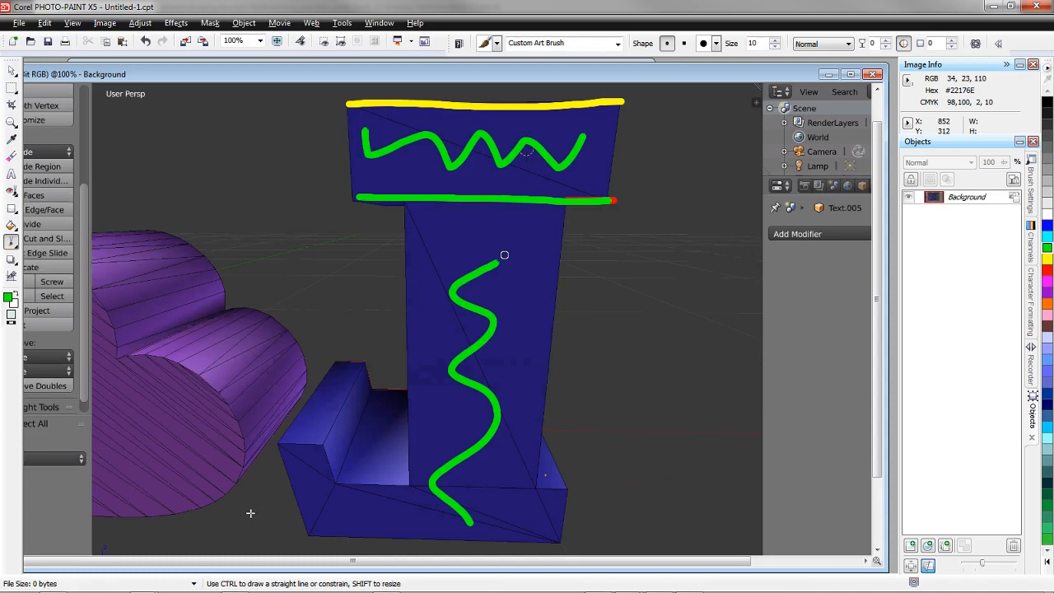
key("ctrl+z")
key("ctrl+z")
key("ctrl+z")
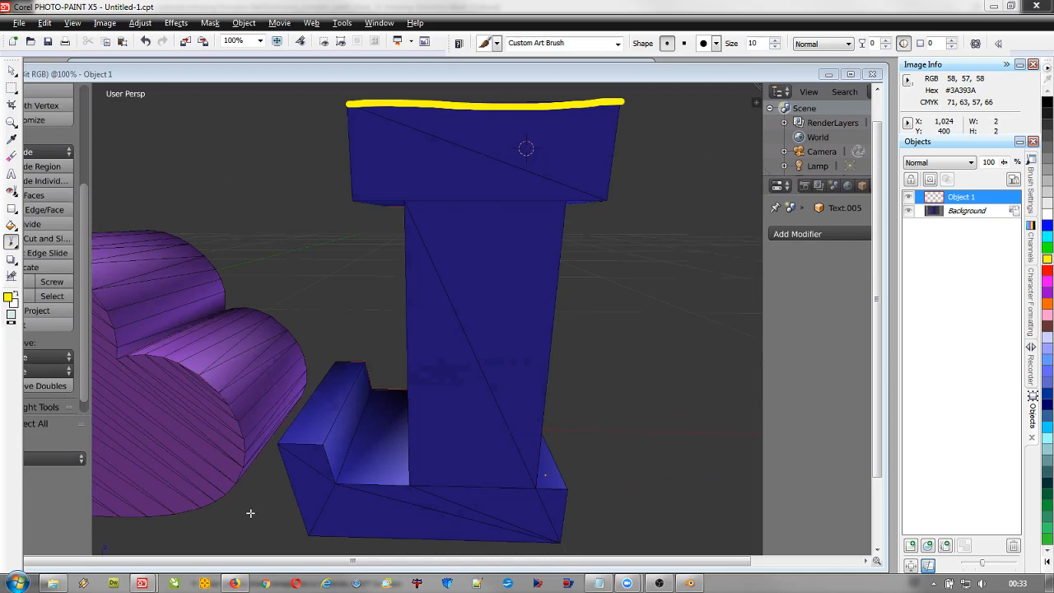
- Paint a yellow line around the rest of the letter's front face on Object 1, closing the outline at the crossbar's upper corner
left_click_drag(346, 104, 342, 480)
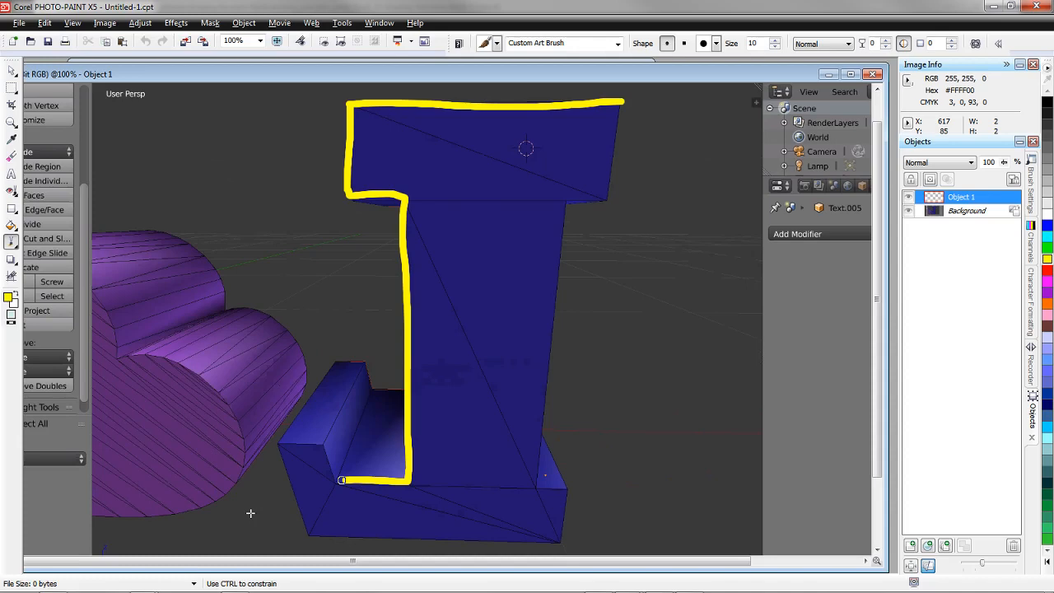
mouse_move(342, 480)
left_mouse_down()
mouse_move(570, 205)
mouse_move(607, 201)
left_mouse_up()
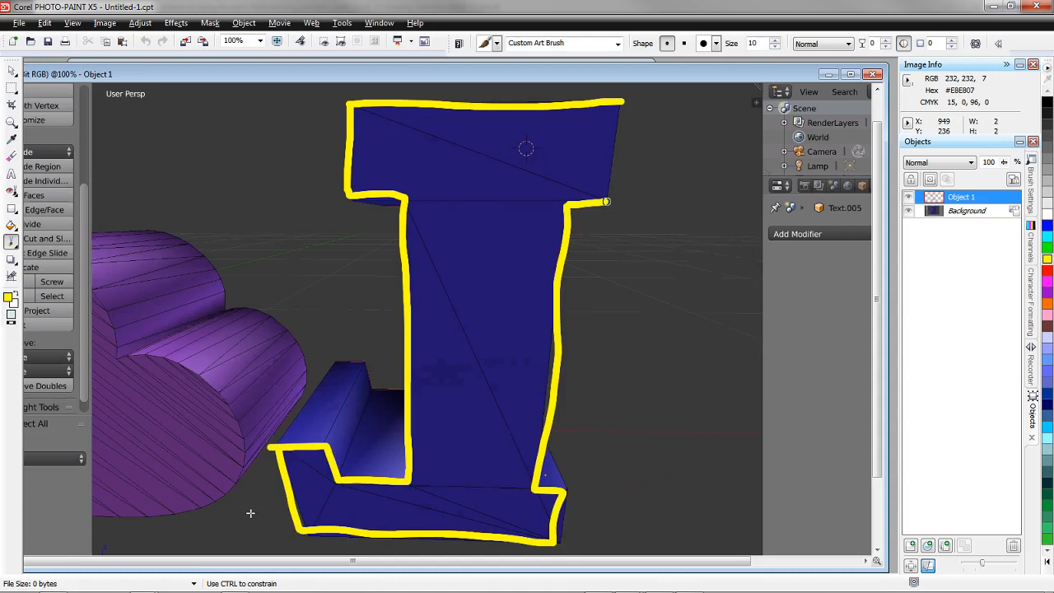
left_click_drag(606, 201, 626, 103)
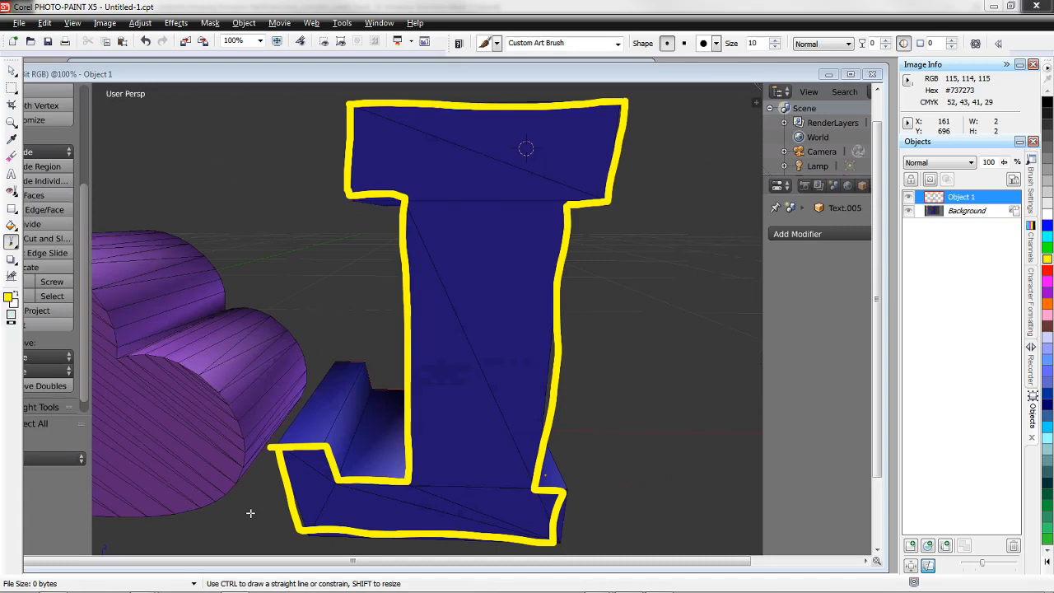
- Reposition and resize the Untitled-1.cpt window and zoom to fit the annotated letter image
left_click_drag(146, 74, 258, 73)
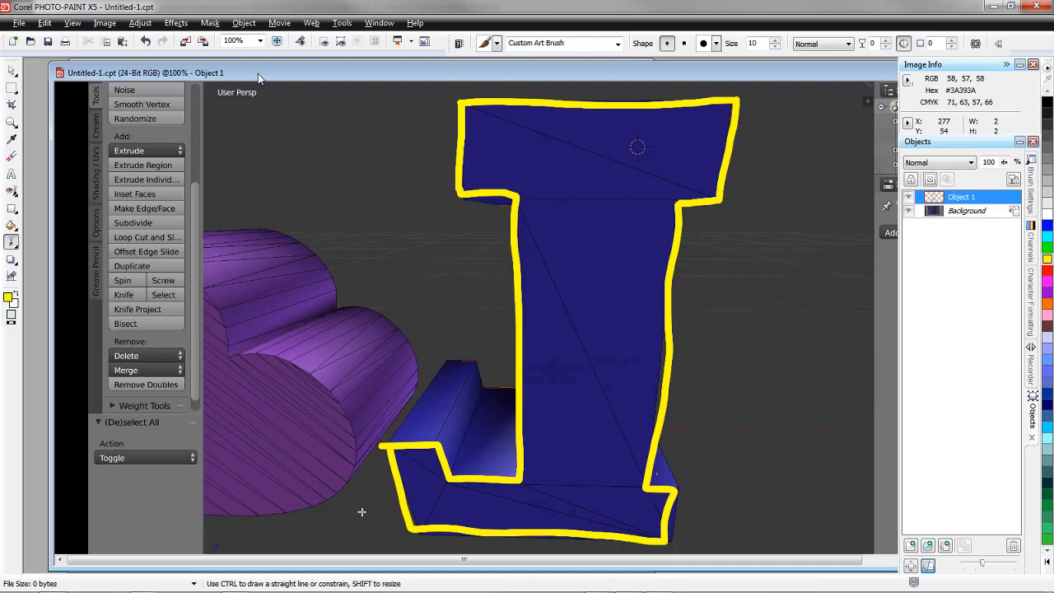
double_click(258, 73)
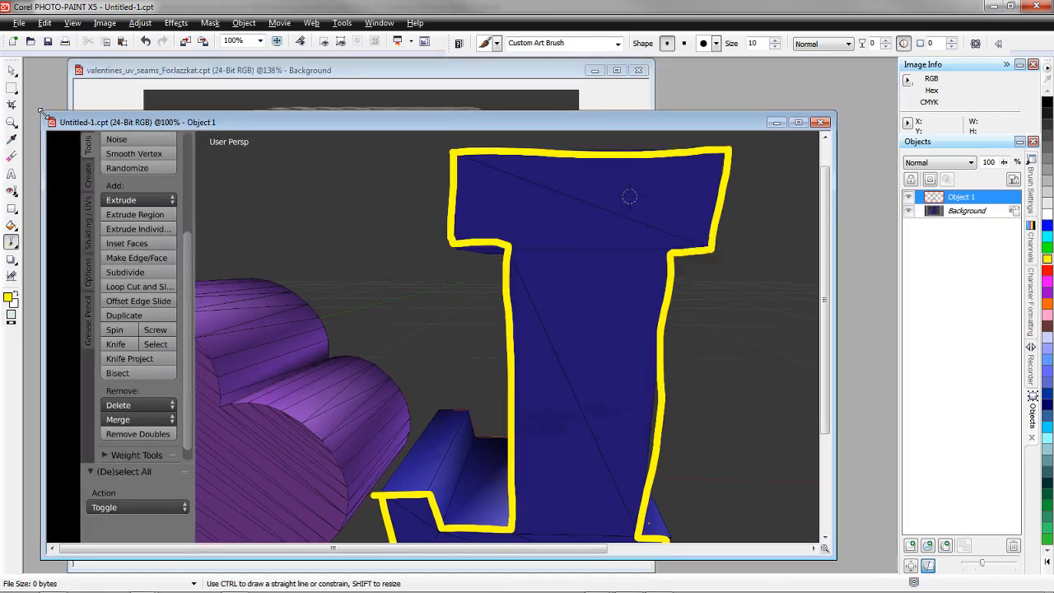
left_click_drag(40, 110, 23, 58)
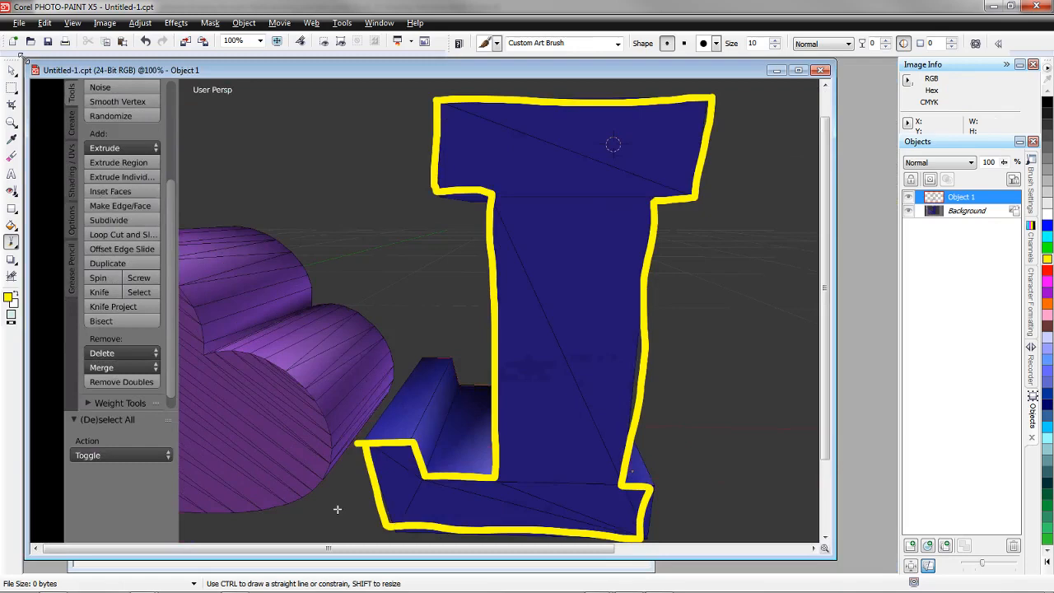
key("F4")
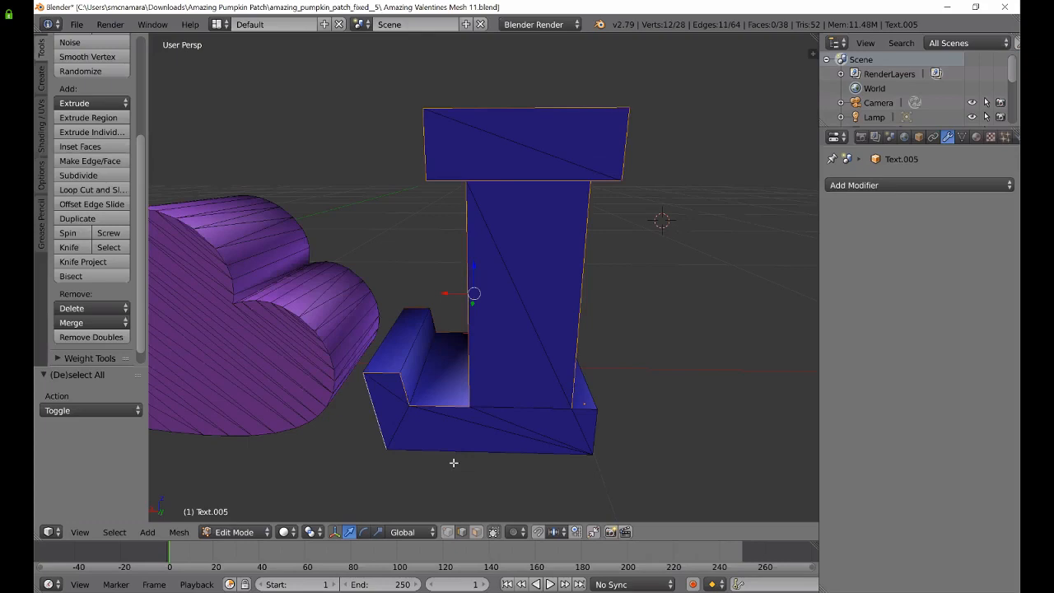
- Switch to Blender, add the base's remaining border edges to the selection and mark the letter's whole front outline as a seam
right_click(454, 463, "shift")
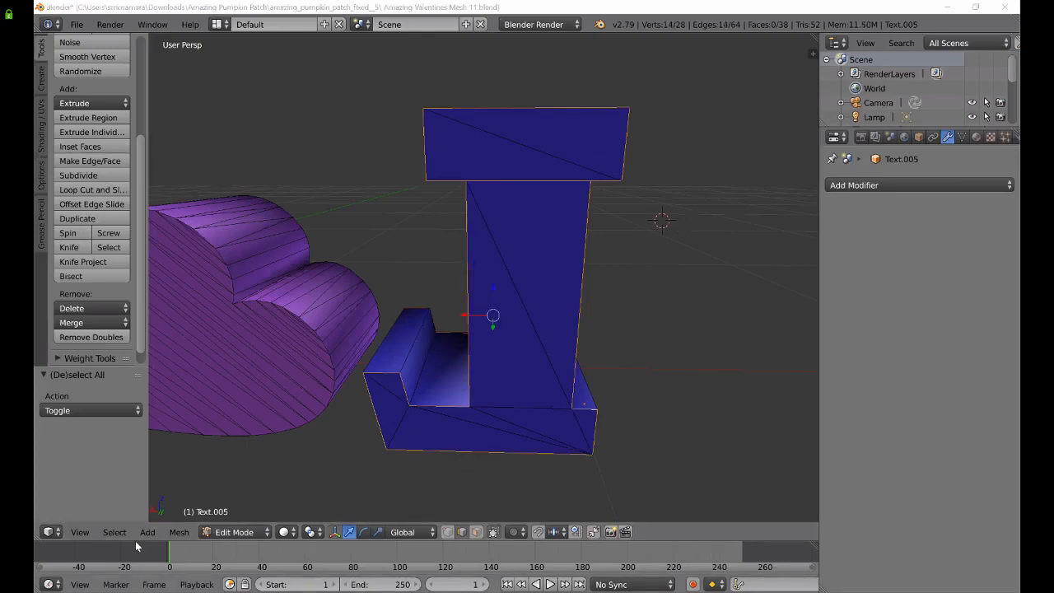
left_click(178, 532)
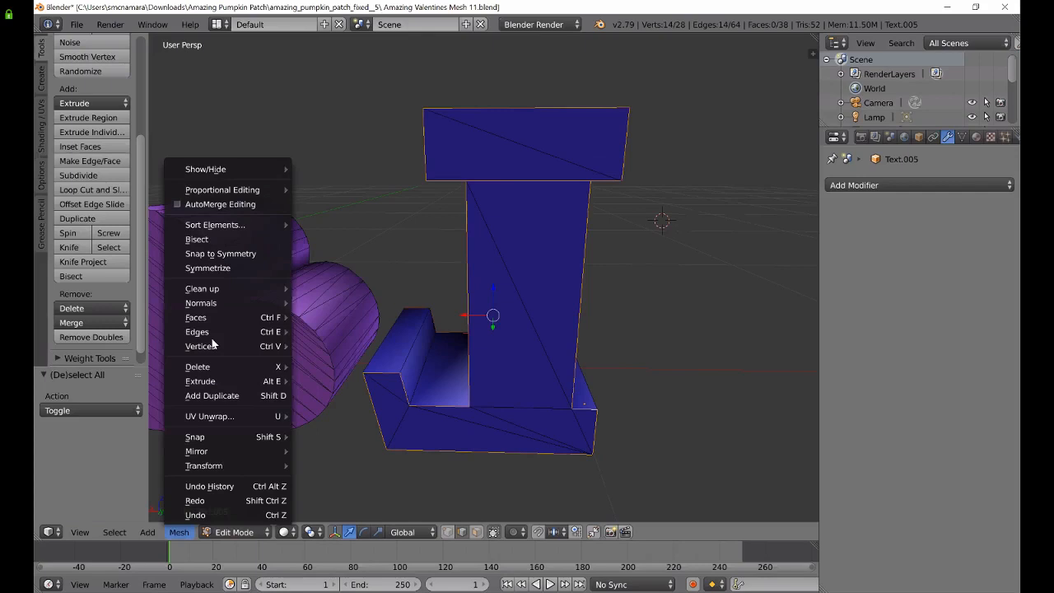
left_click(371, 213)
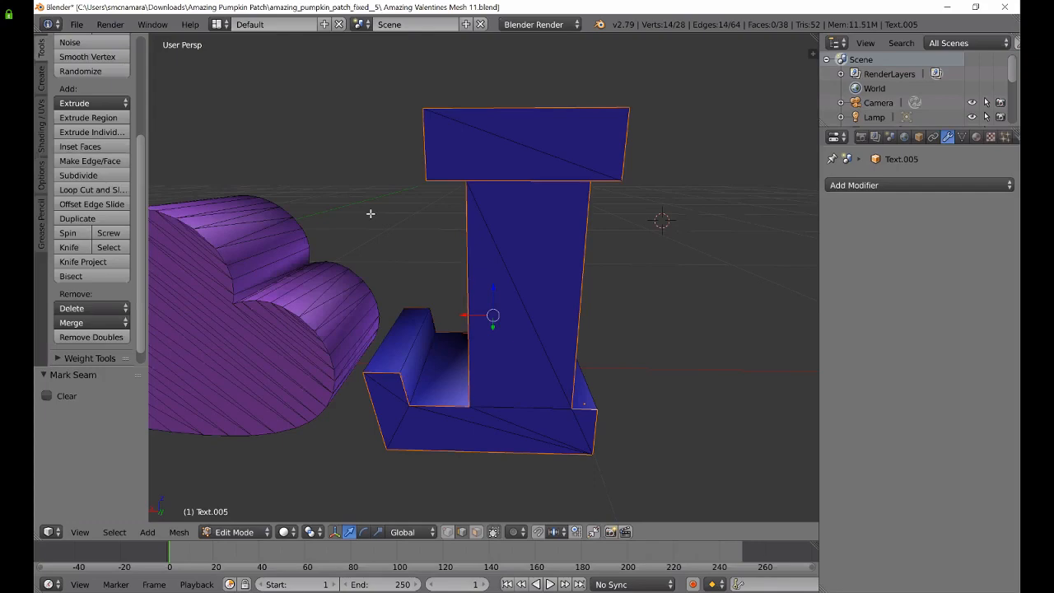
- Display the mesh in wireframe, try moving the selected front outline, and inspect the front and back outlines from all sides
key("z")
key("g")
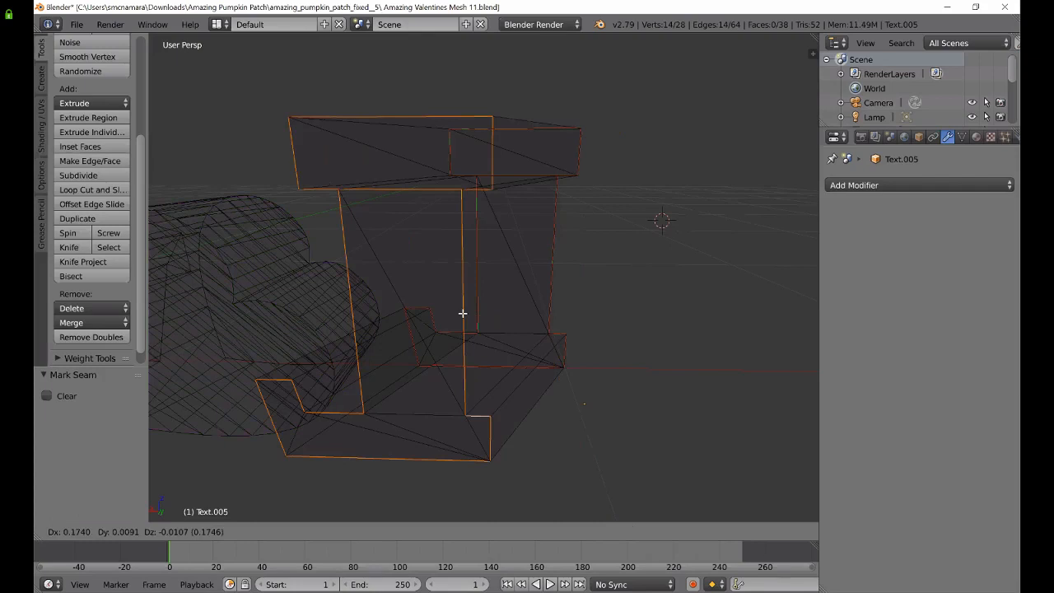
left_click(462, 313)
middle_click_drag(462, 313, 788, 331)
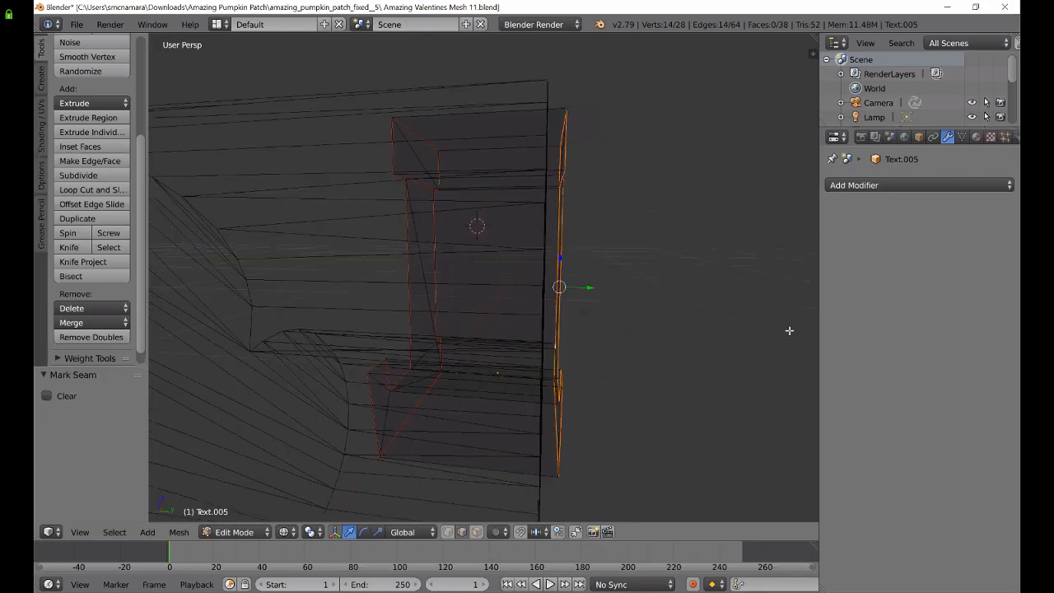
middle_click_drag(789, 330, 381, 345)
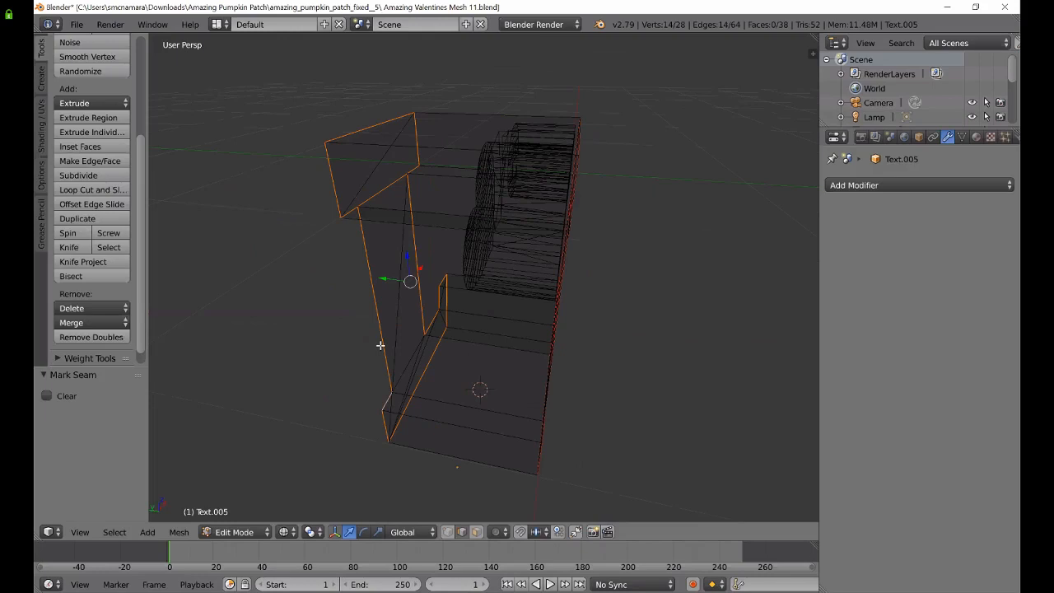
middle_click_drag(380, 345, 296, 313)
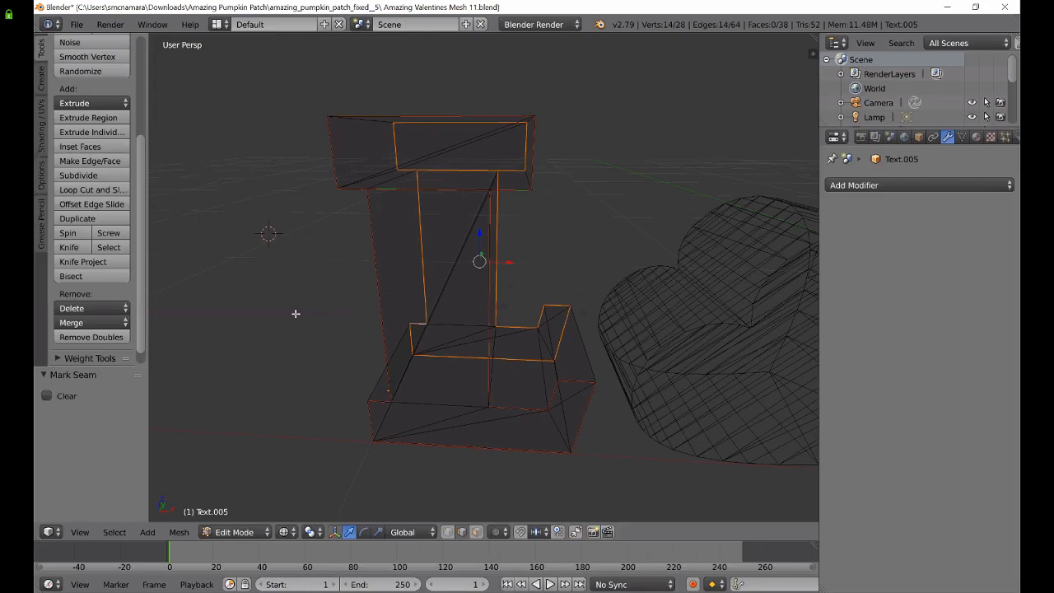
middle_click_drag(296, 313, 678, 361)
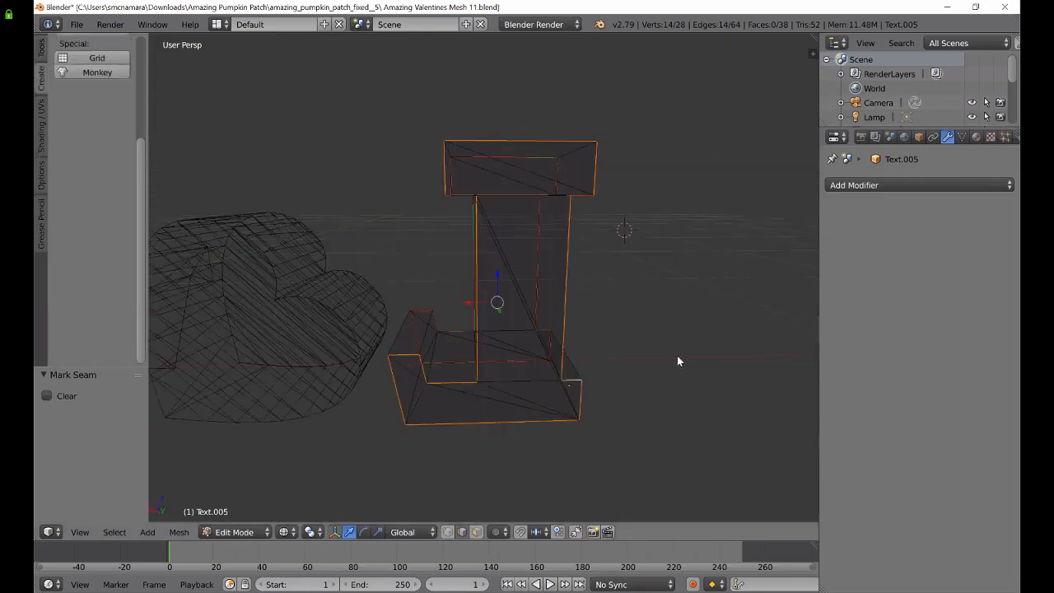
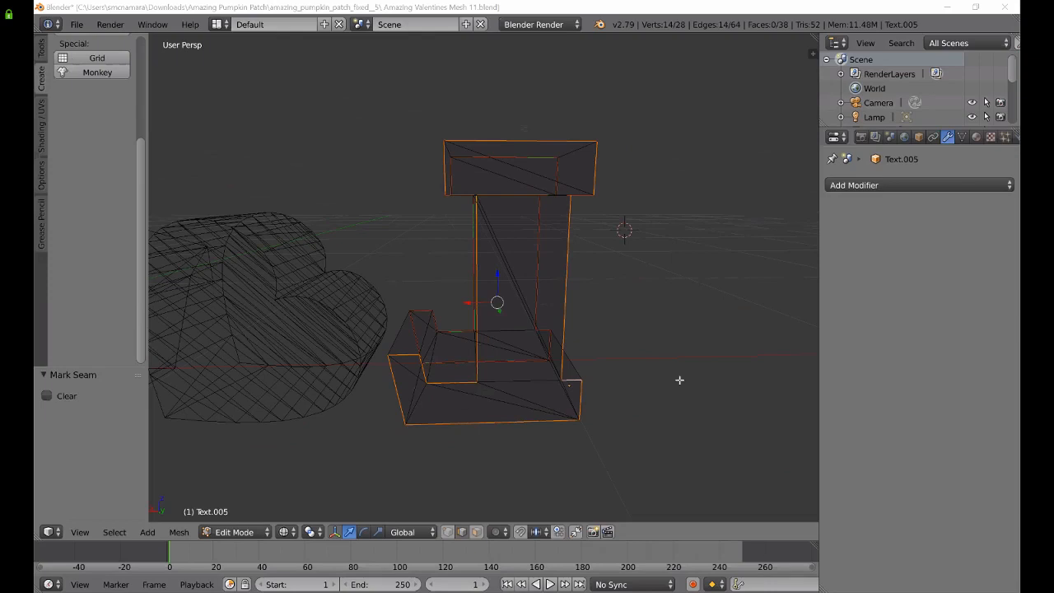
- Select only the edge joining the front and back outlines at the bottom of the letter's base and mark it as a seam
middle_click_drag(679, 379, 497, 390)
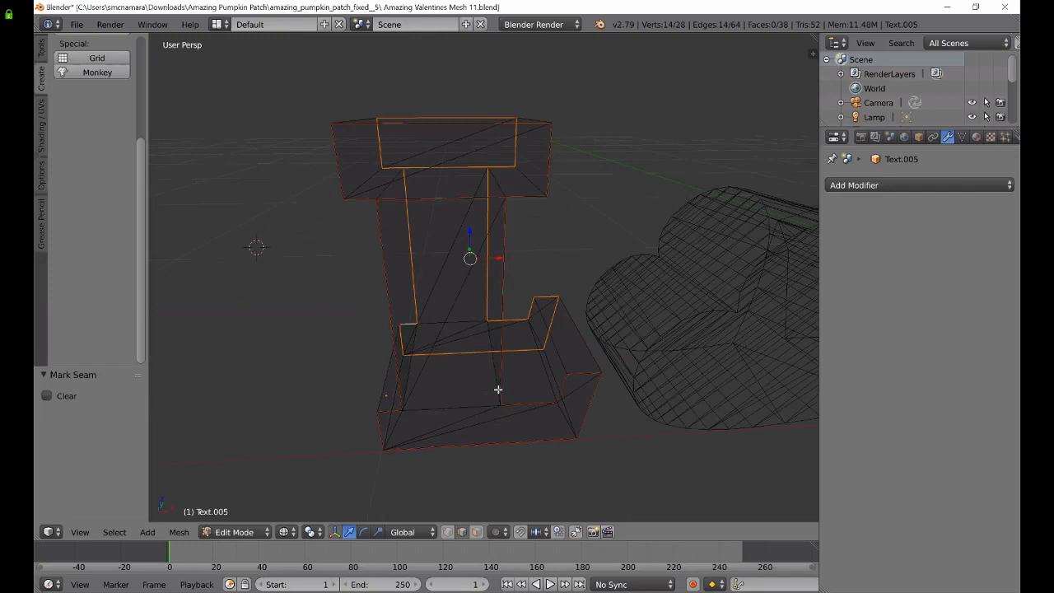
middle_click_drag(498, 390, 586, 395)
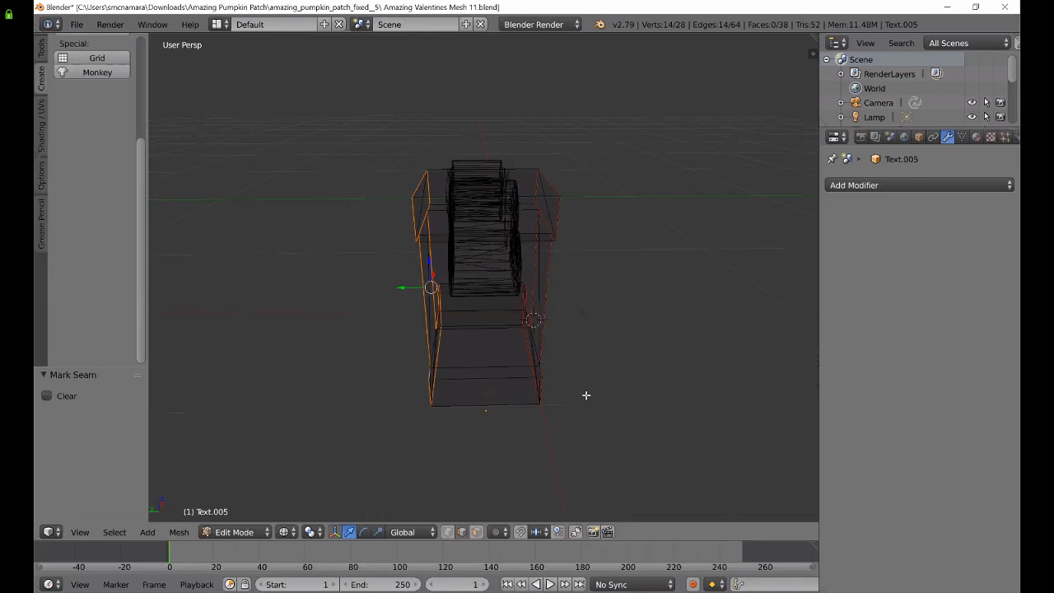
middle_click_drag(586, 395, 487, 432)
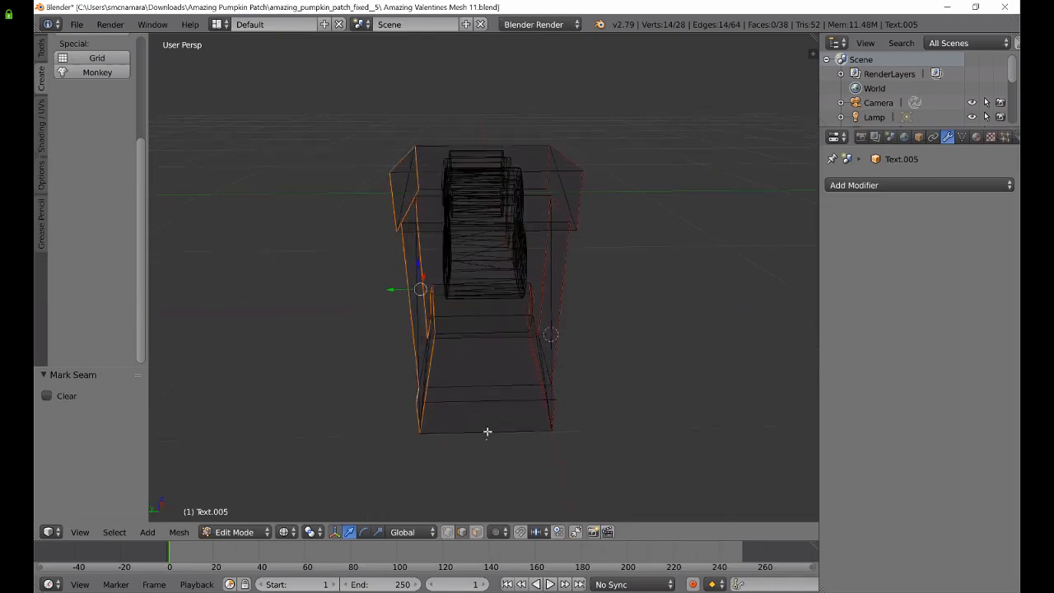
right_click(487, 431, "shift")
right_click(487, 432)
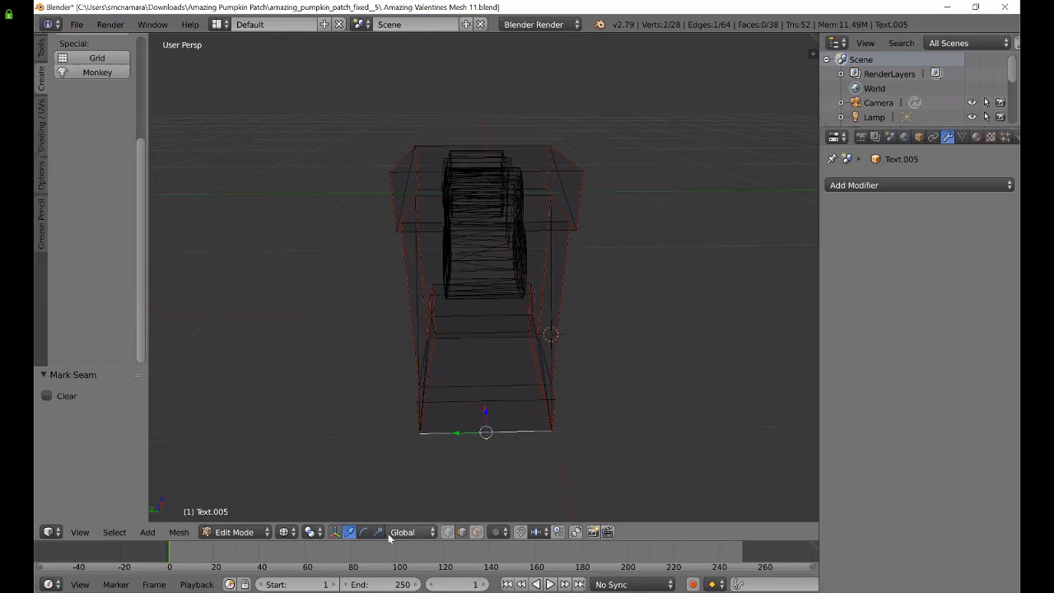
left_click(178, 532)
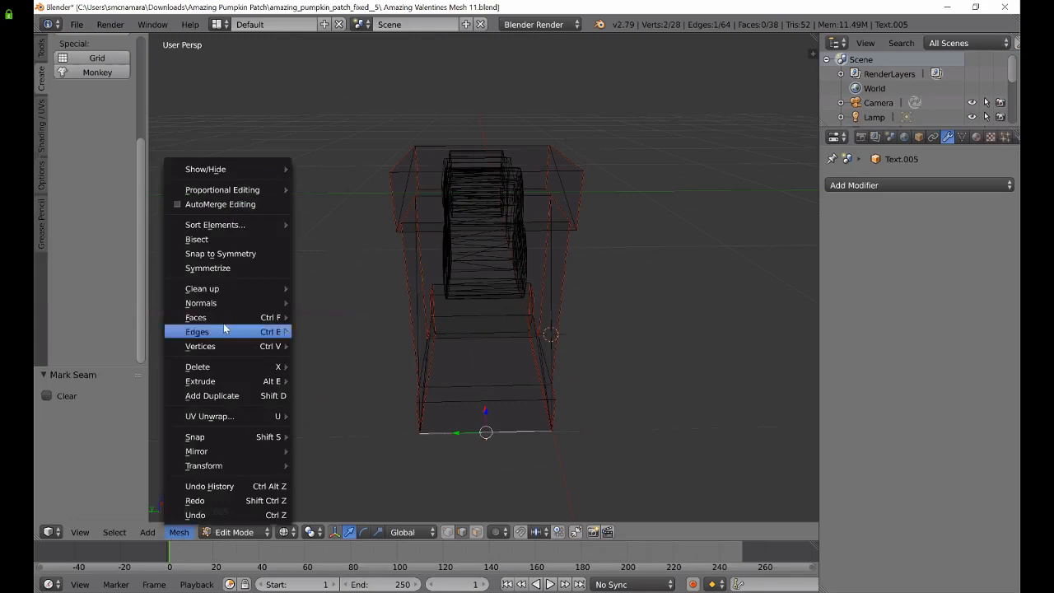
mouse_move(224, 329)
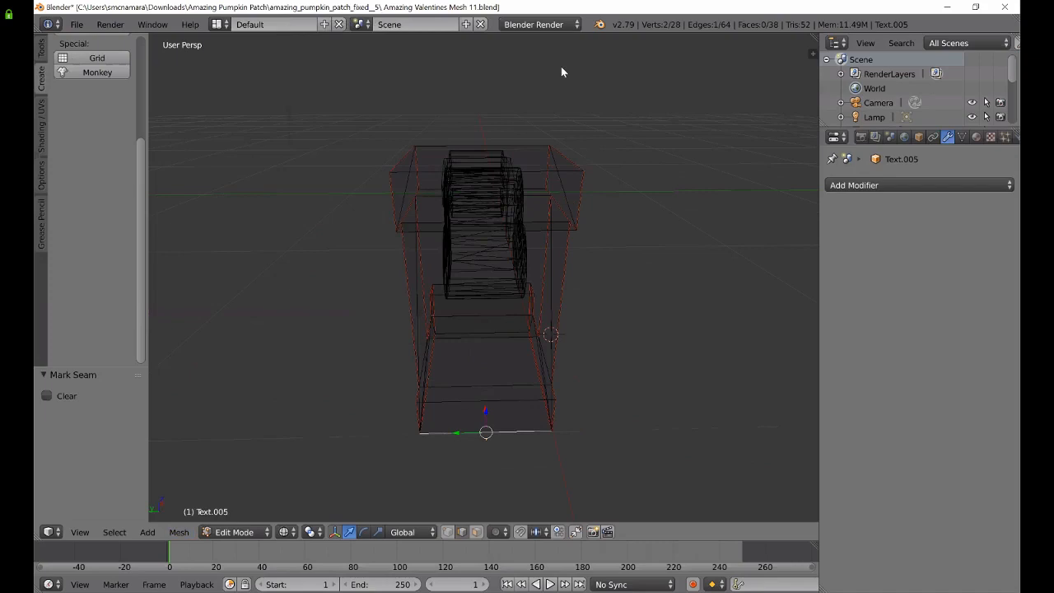
left_click(179, 532)
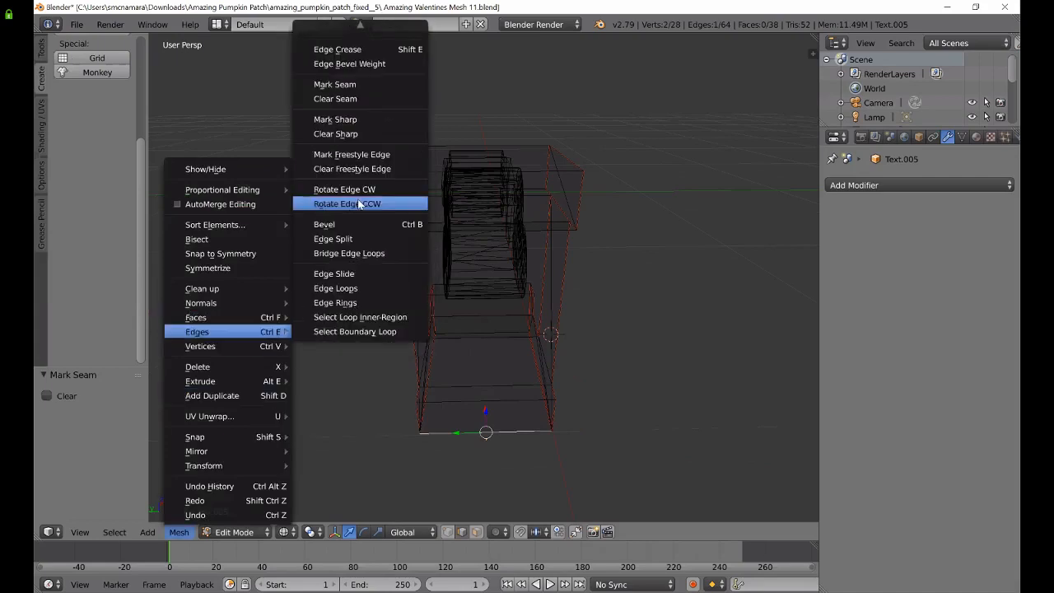
left_click(370, 86)
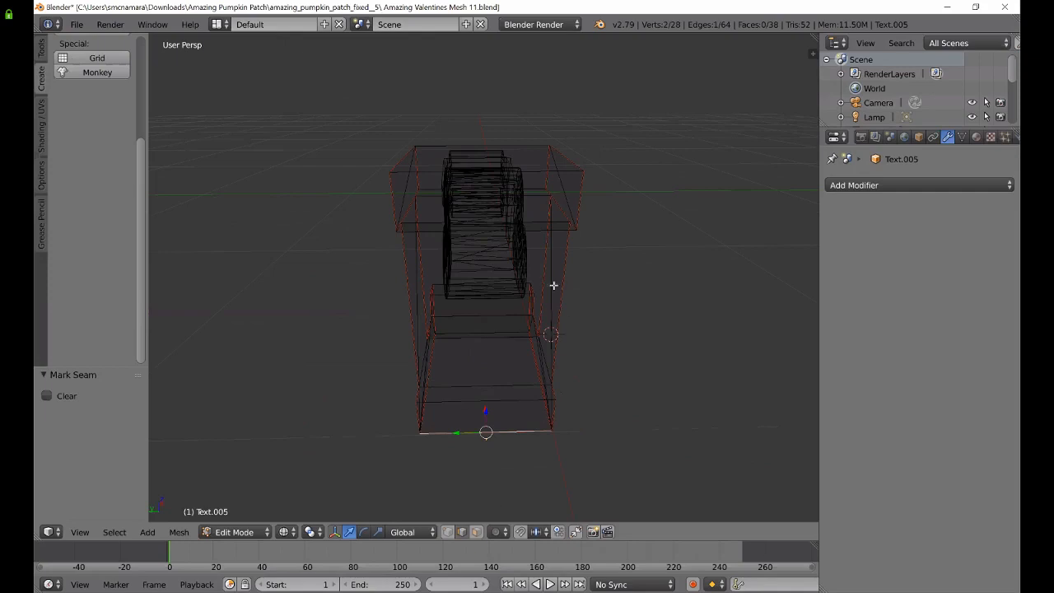
- Mark the far upper crossbar edge joining the front and back outlines as a seam, and deselect everything
right_click(478, 146)
left_click(179, 533)
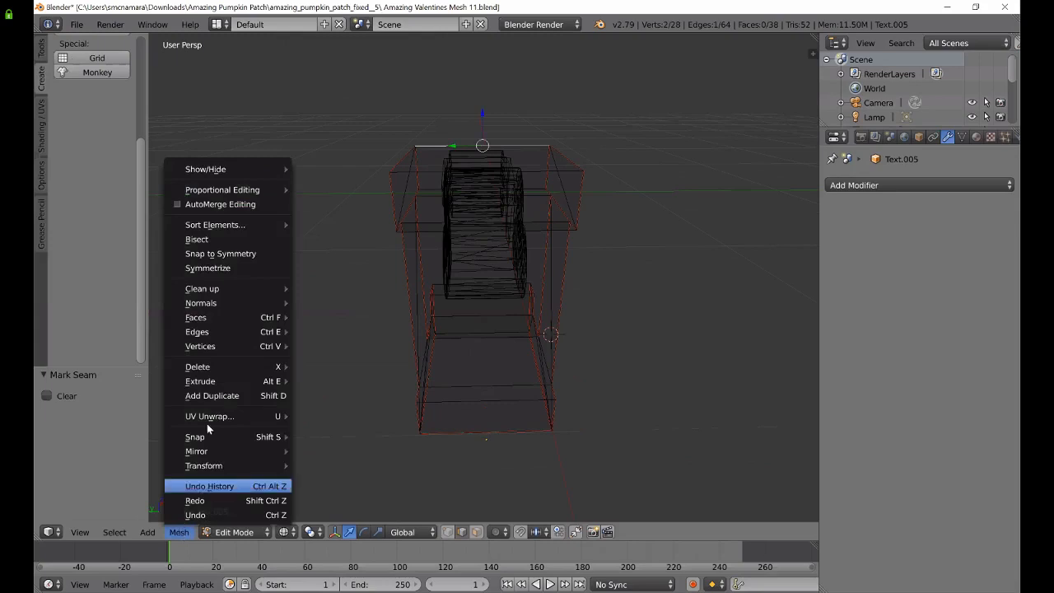
mouse_move(219, 335)
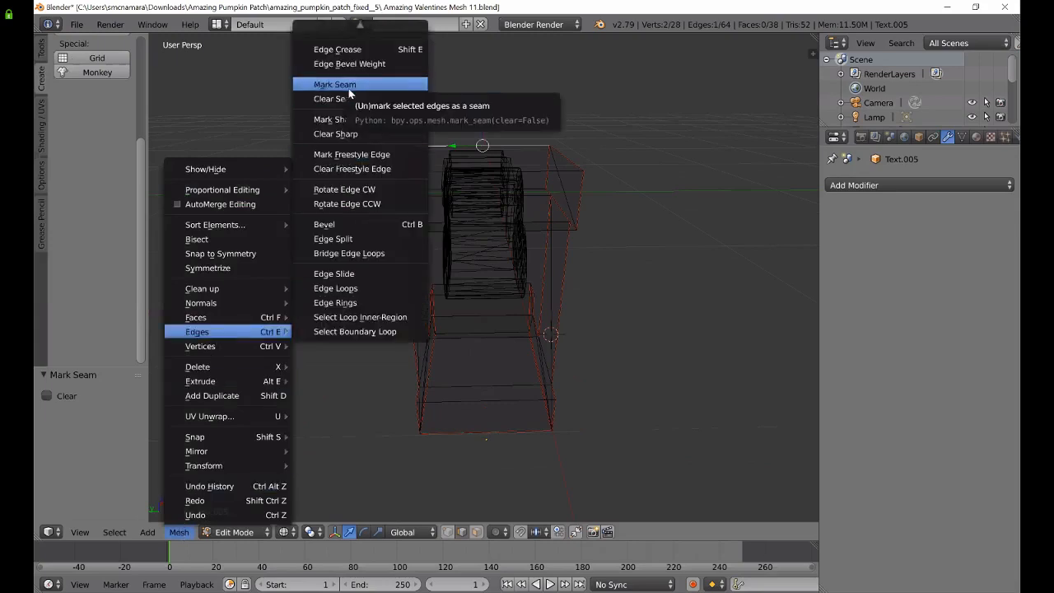
left_click(346, 85)
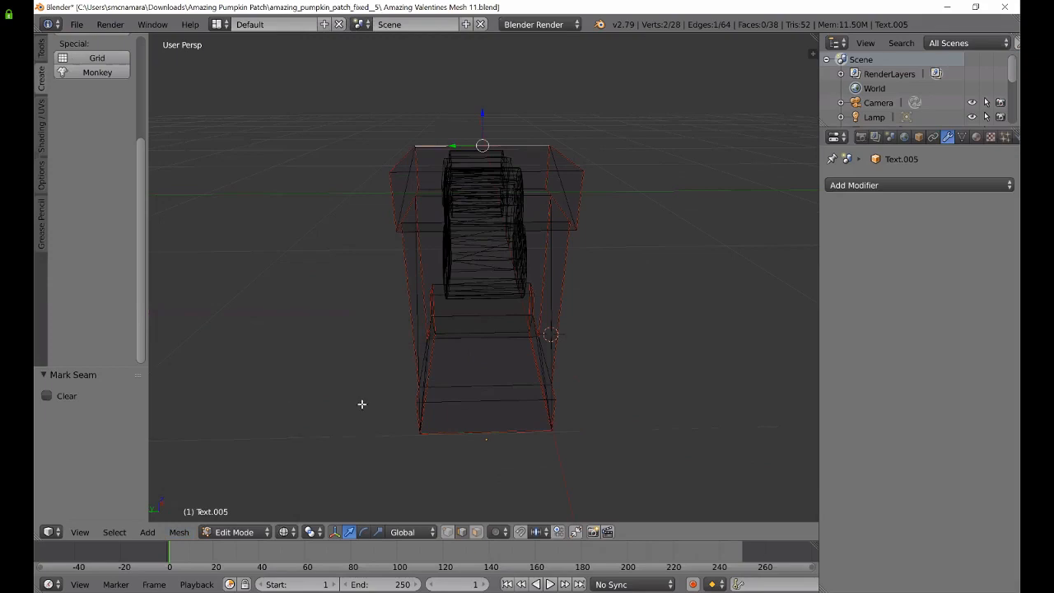
key("a")
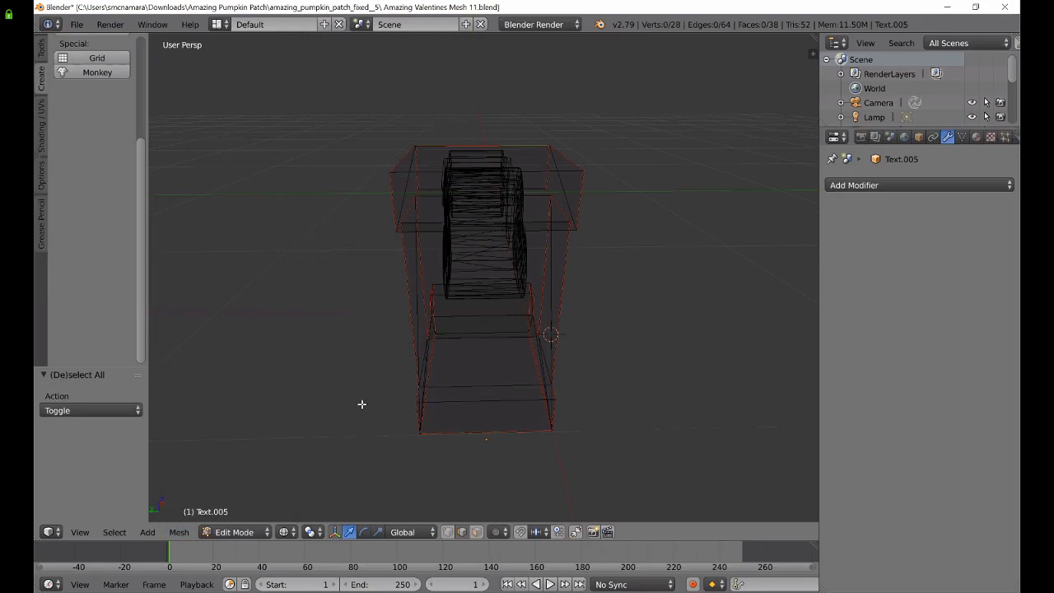
middle_click_drag(306, 390, 494, 384)
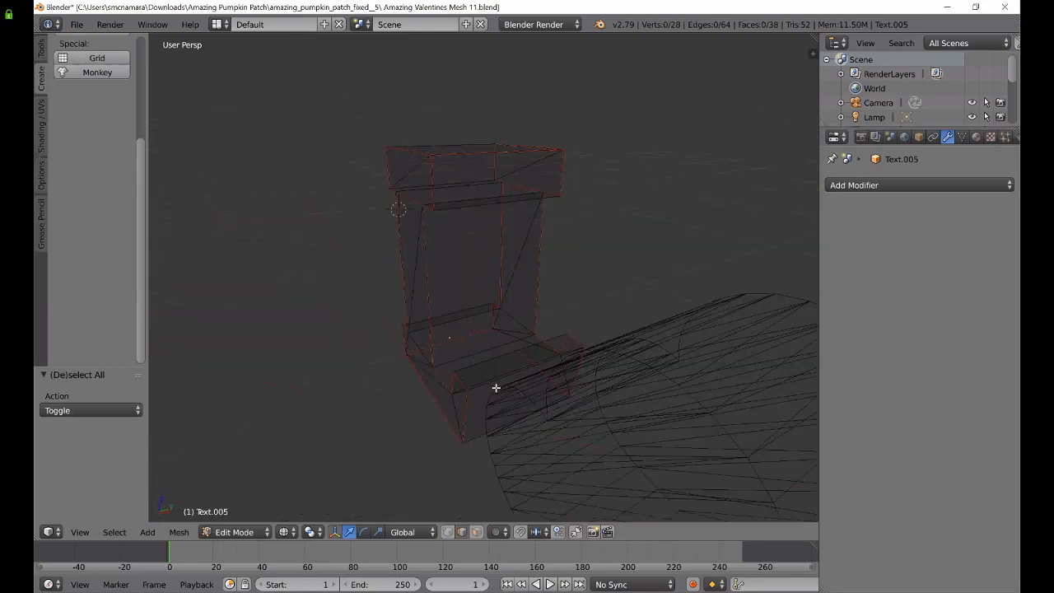
- Select the entire letter L mesh and switch to the UV Editing screen layout
middle_click_drag(340, 388, 222, 379)
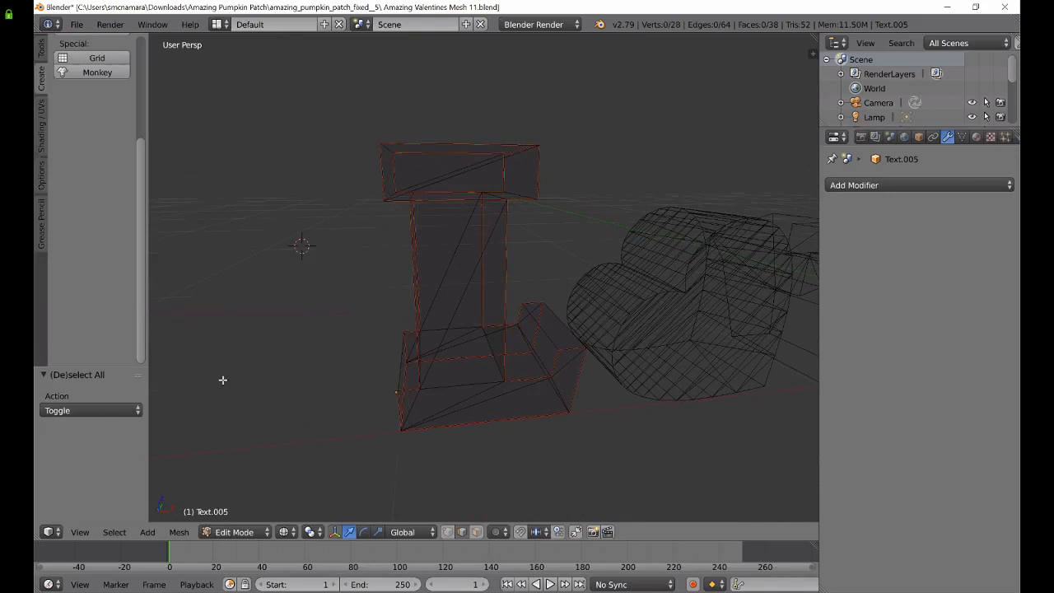
key("a")
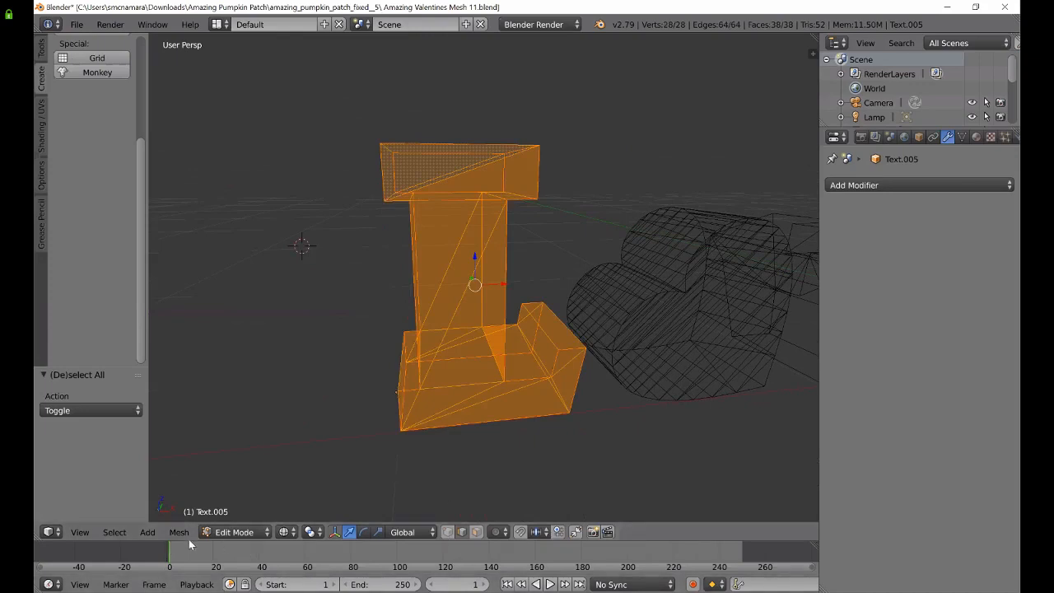
key("a")
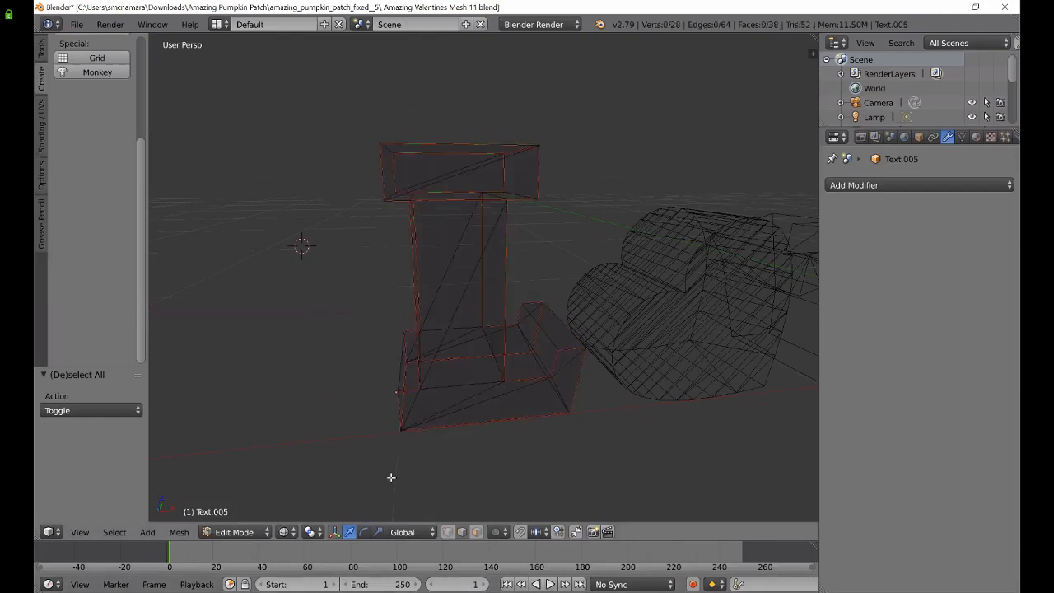
key("a")
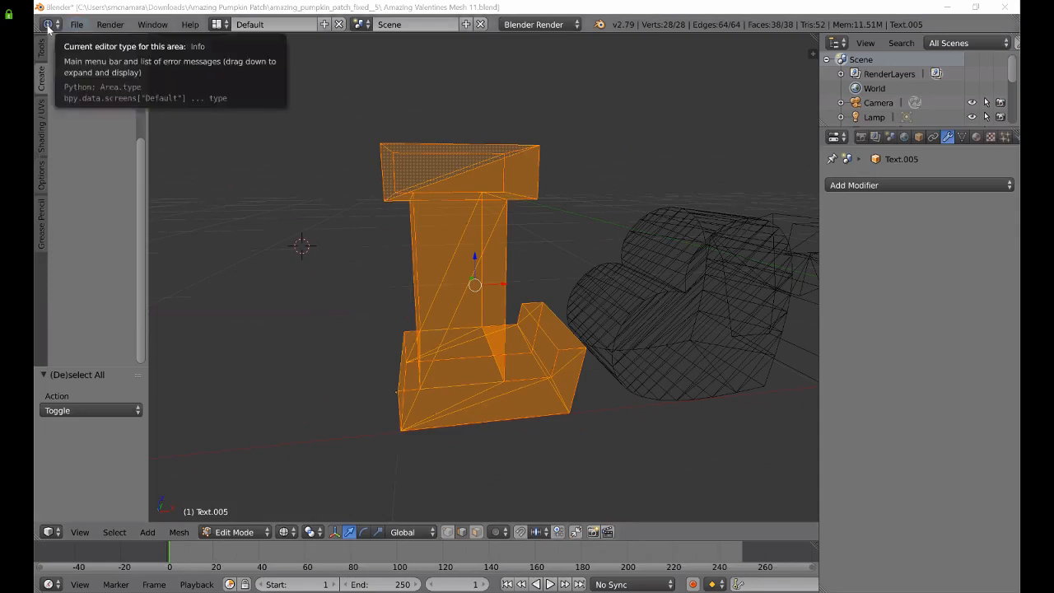
left_click(225, 27)
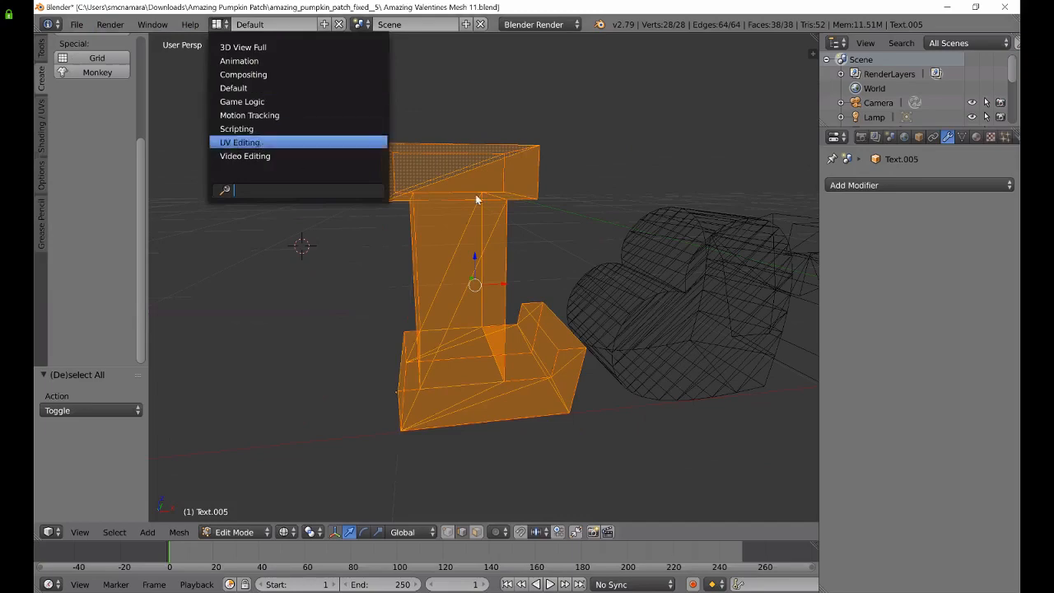
left_click(262, 144)
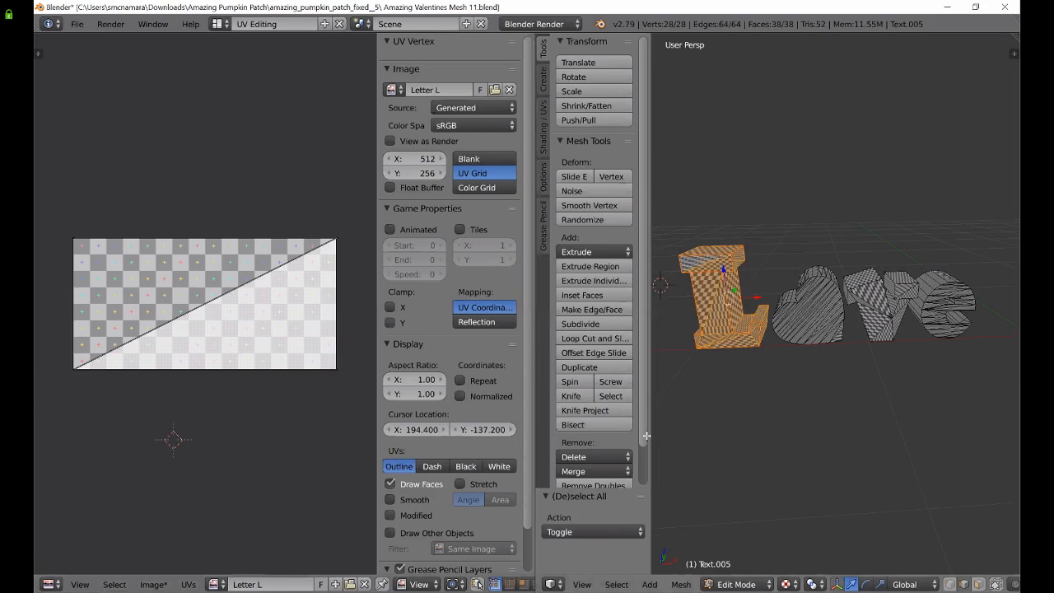
- Unwrap the whole letter L mesh and select all of its UVs in the UV editor
left_click(251, 442)
key("e")
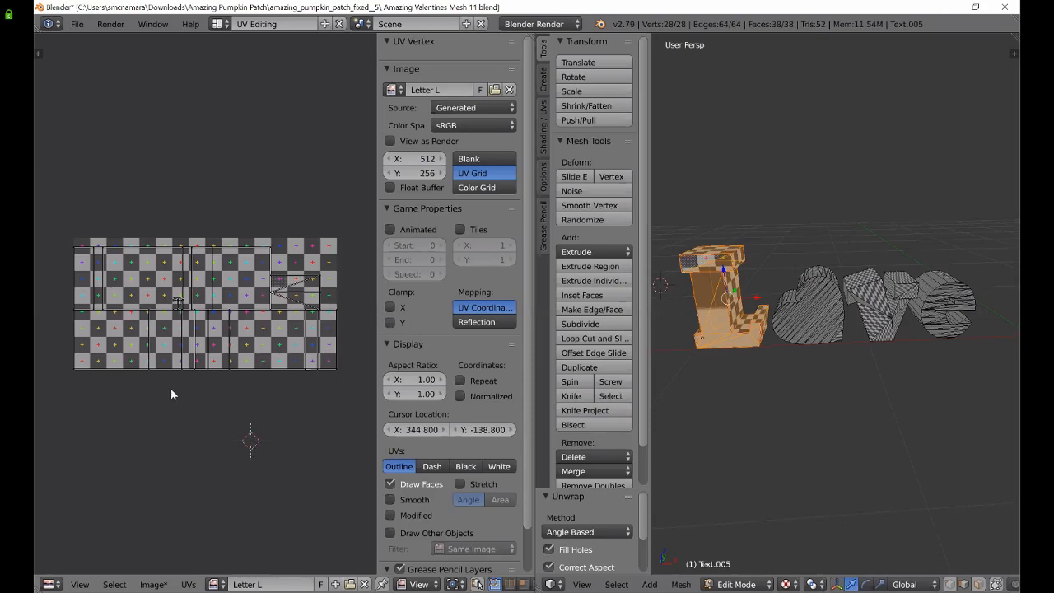
key("a")
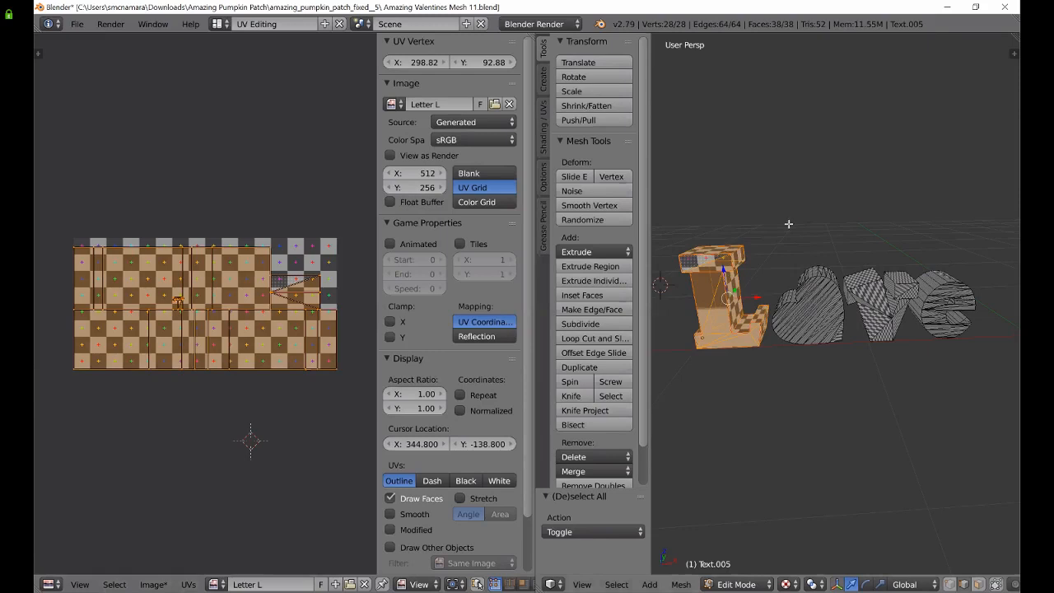
- Frame the selected letter in the 3D view and examine the checker texture on its front, back and sides for stretching
left_click(582, 584)
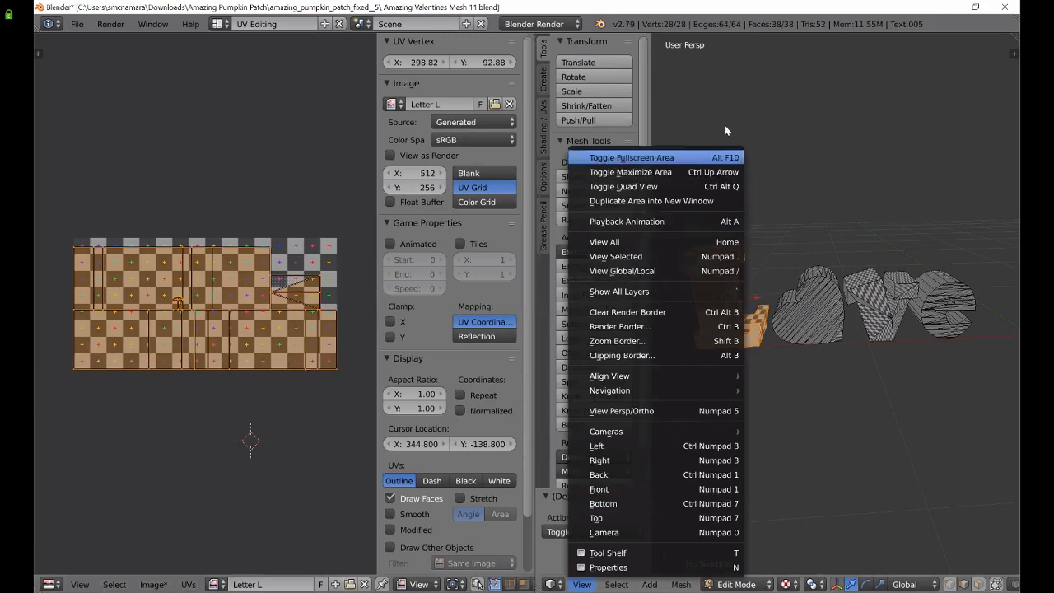
left_click(581, 584)
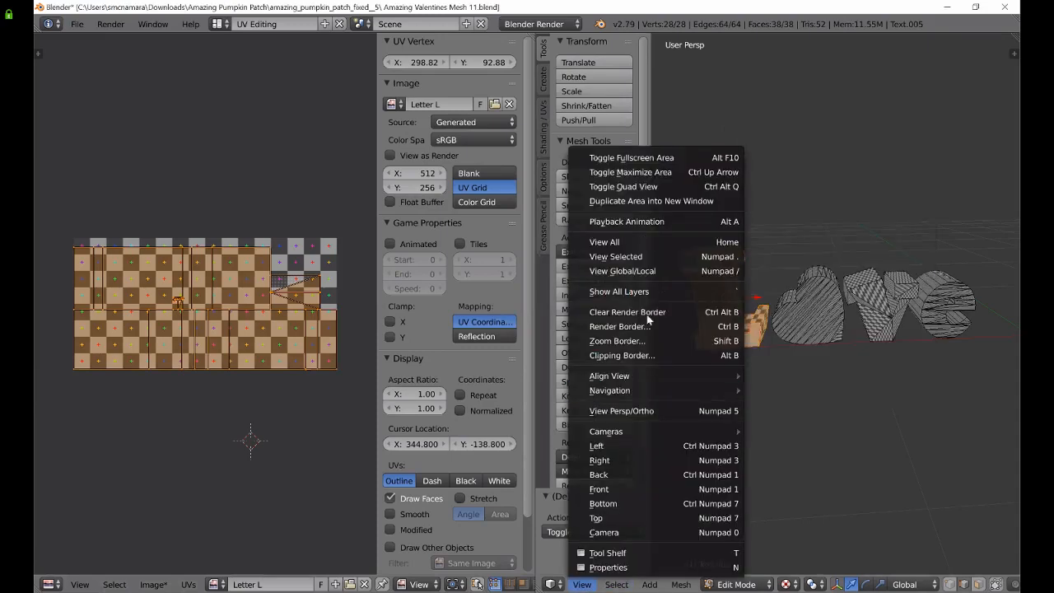
left_click(654, 257)
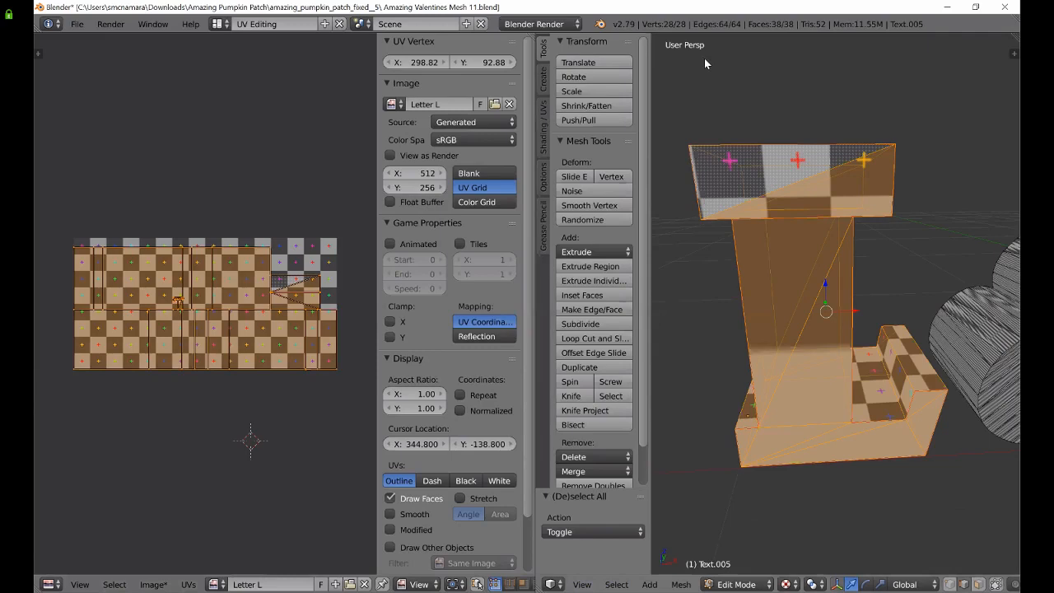
middle_click_drag(717, 148, 896, 333)
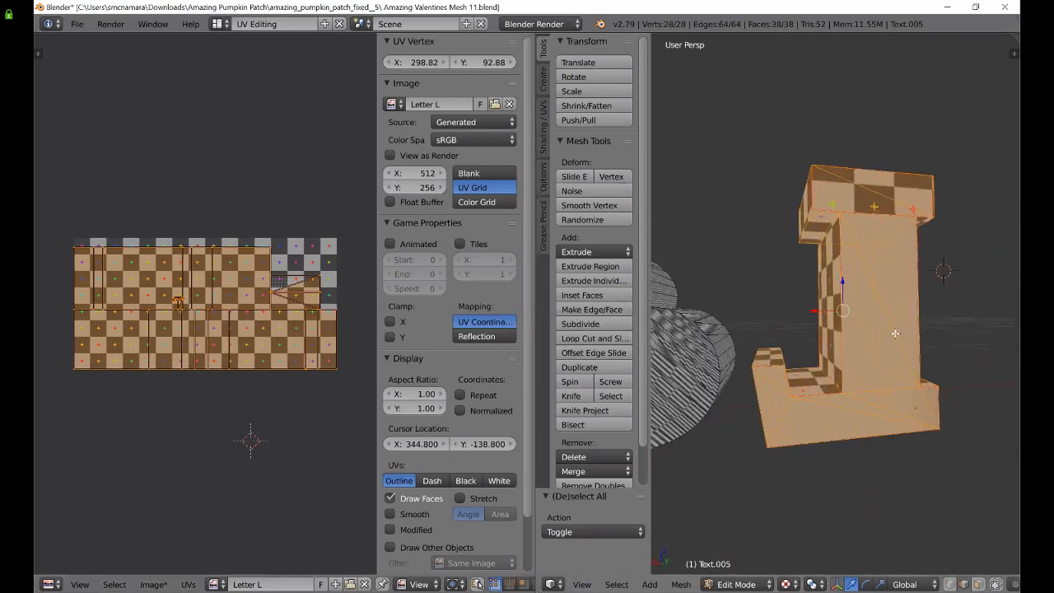
middle_click_drag(740, 342, 975, 357)
middle_click_drag(819, 367, 701, 354)
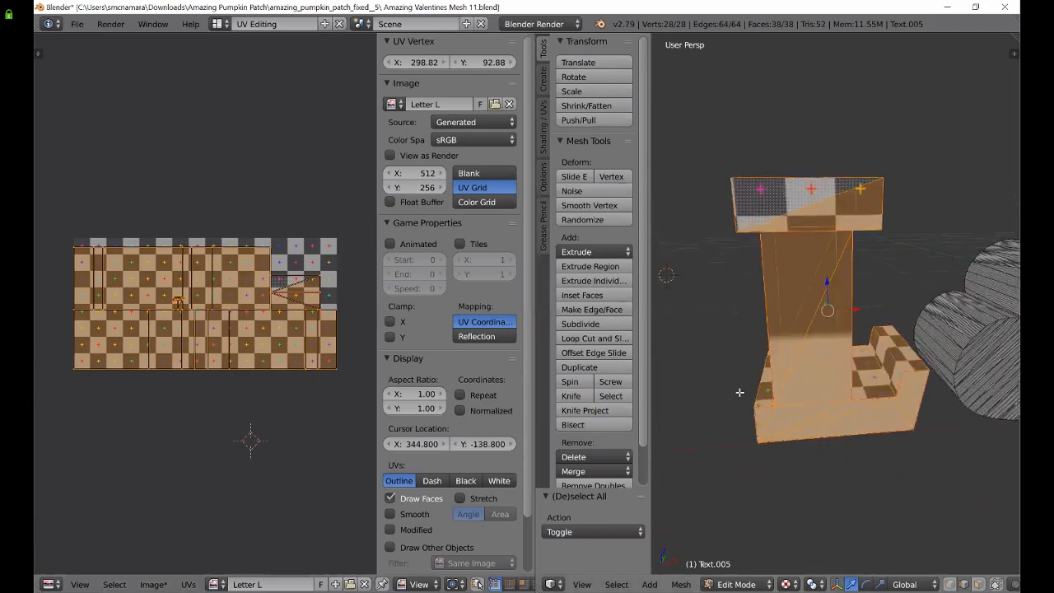
middle_click_drag(765, 423, 754, 414)
scroll(756, 414, "up", 1)
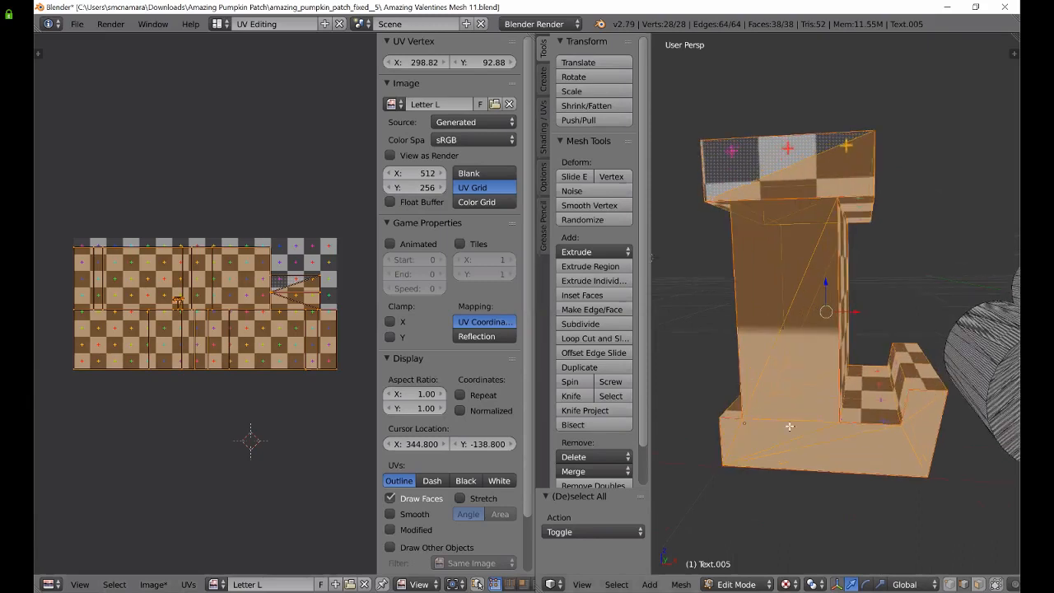
- Switch to face selection, try selecting the stem's front faces, limit selection to visible geometry, and deselect everything
right_click(788, 302)
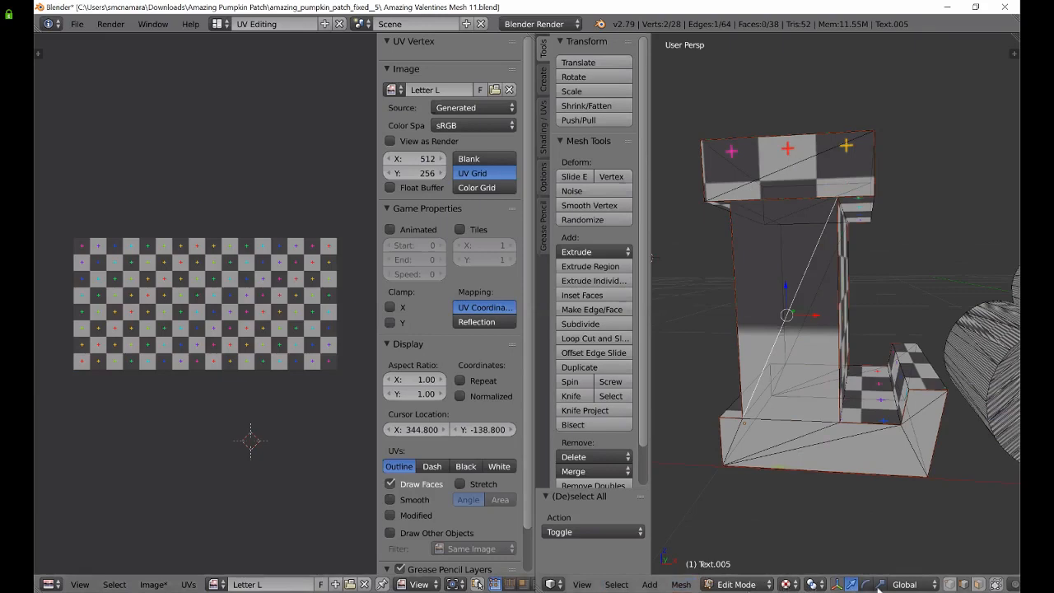
left_click(979, 585)
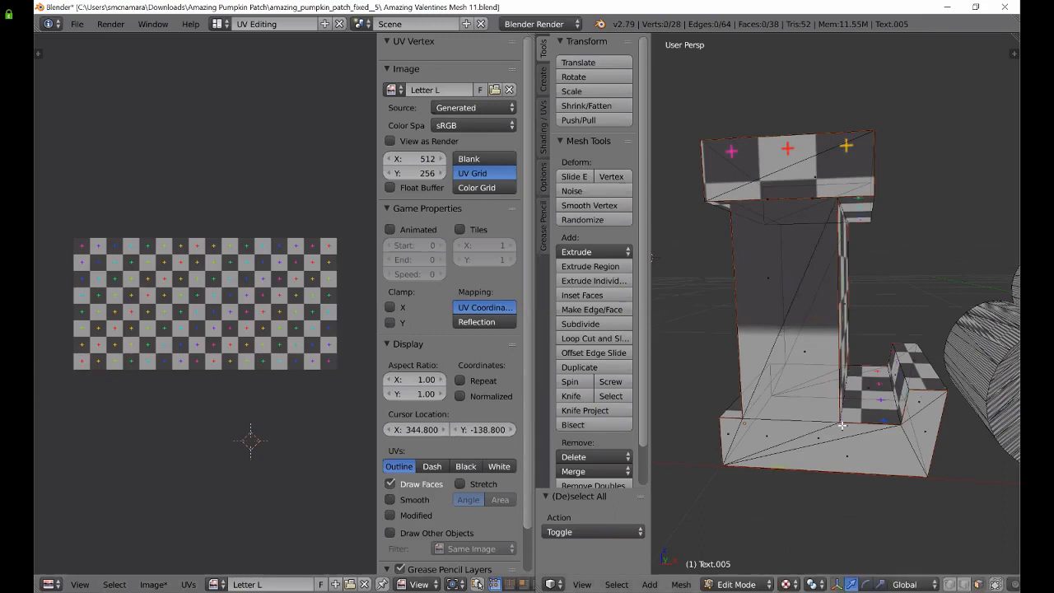
right_click(766, 275)
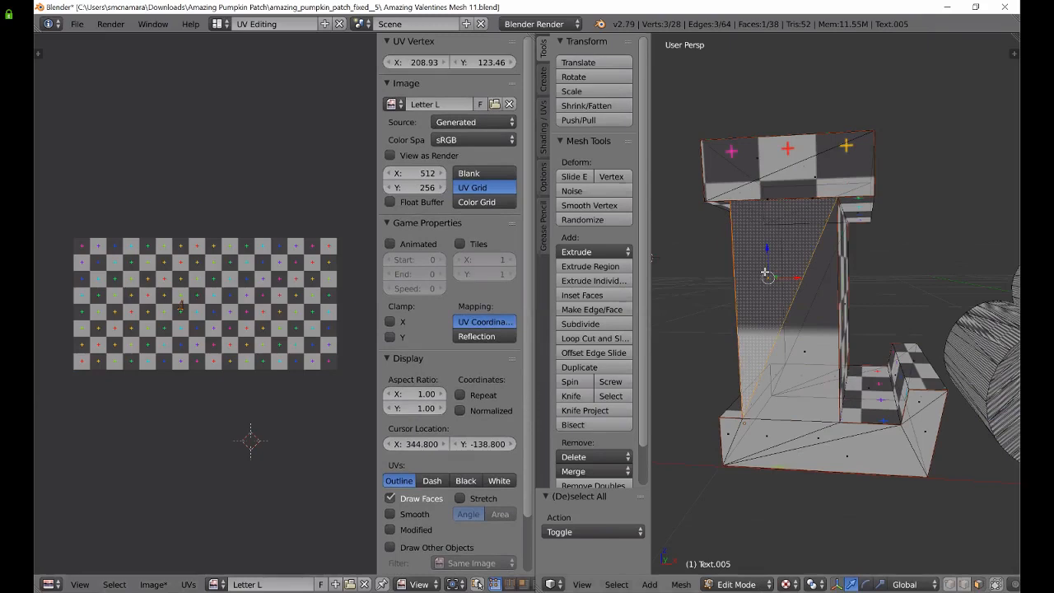
right_click(814, 322, "shift")
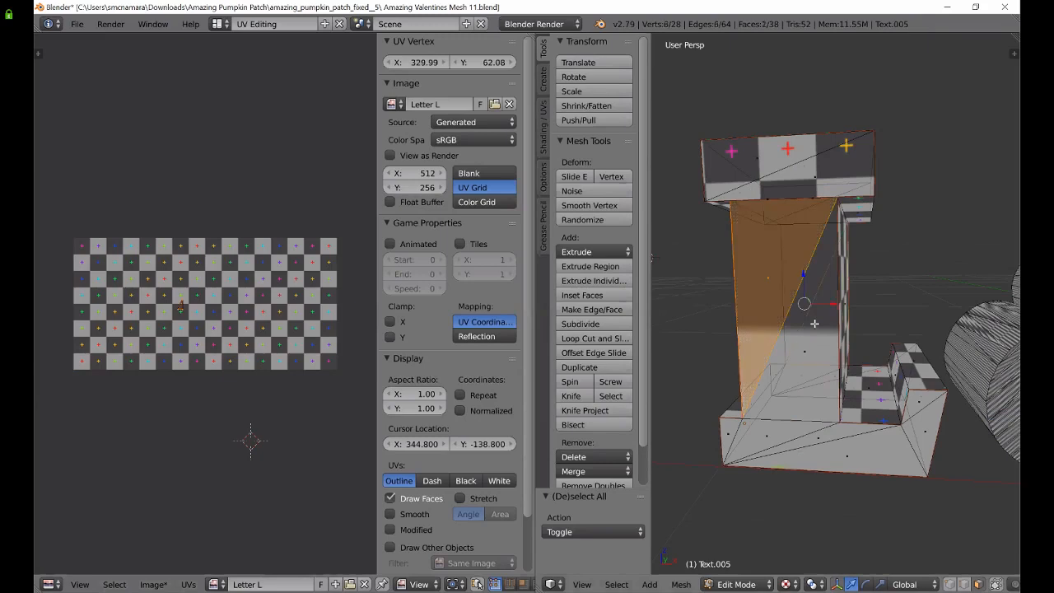
right_click(818, 380, "shift")
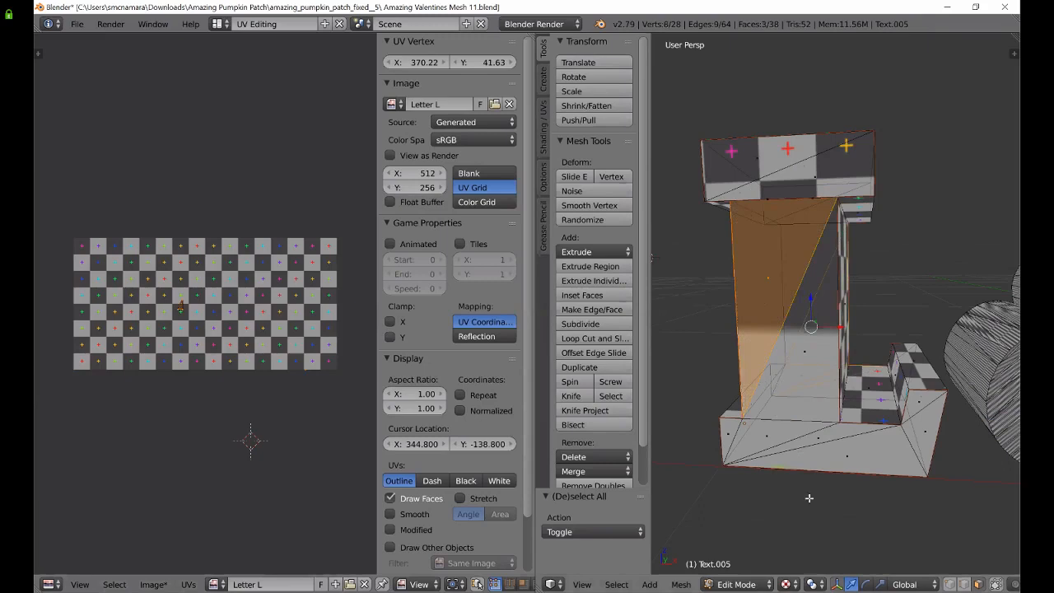
left_click(996, 586)
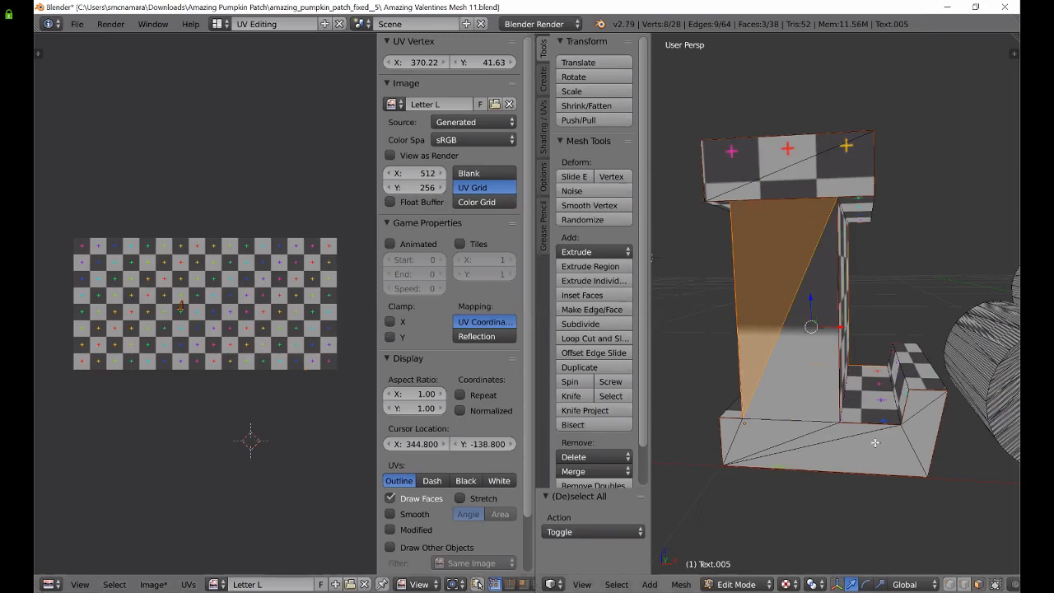
key("a")
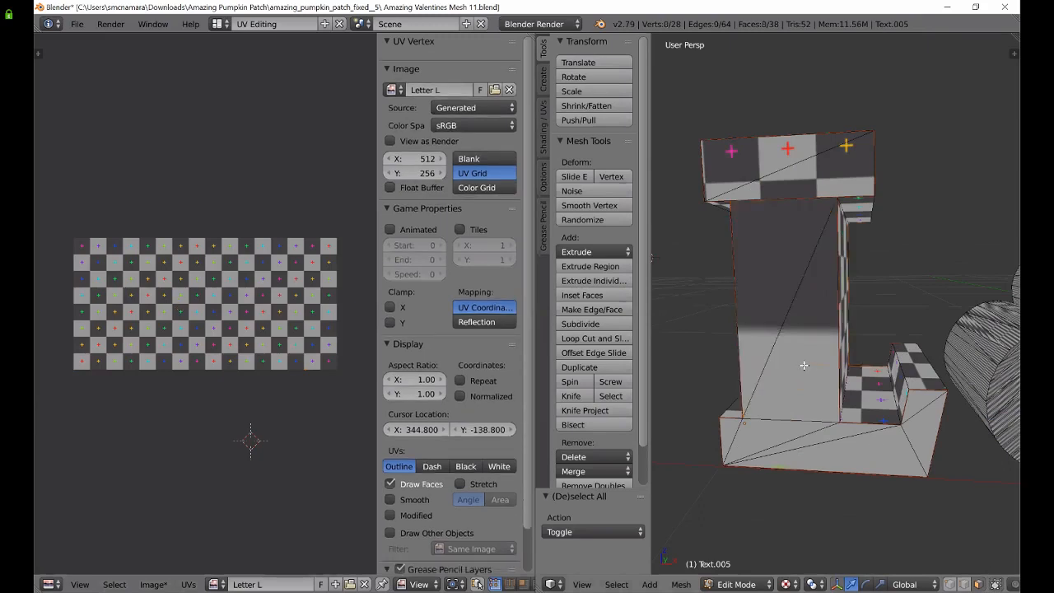
- Select both front faces of the letter's stem and the first two triangular faces on the front of its base
right_click(760, 298)
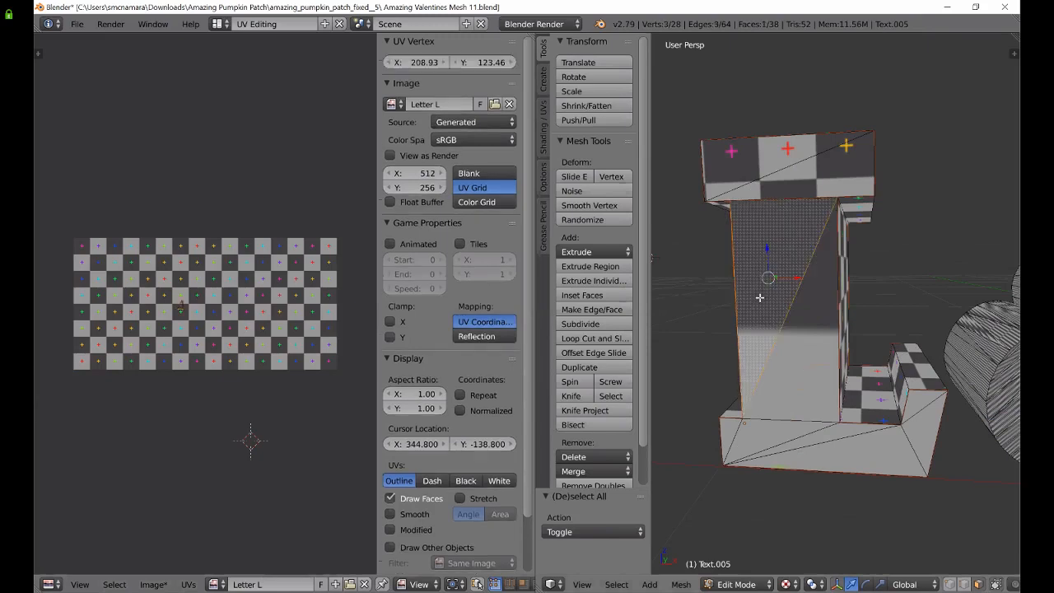
right_click(798, 340, "shift")
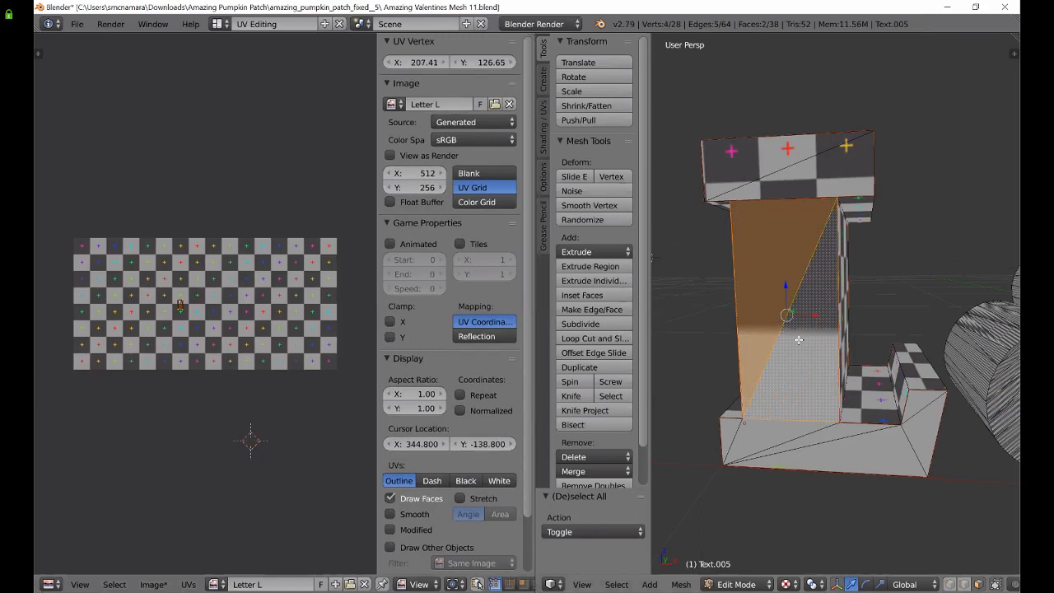
right_click(769, 454, "shift")
right_click(753, 445, "shift")
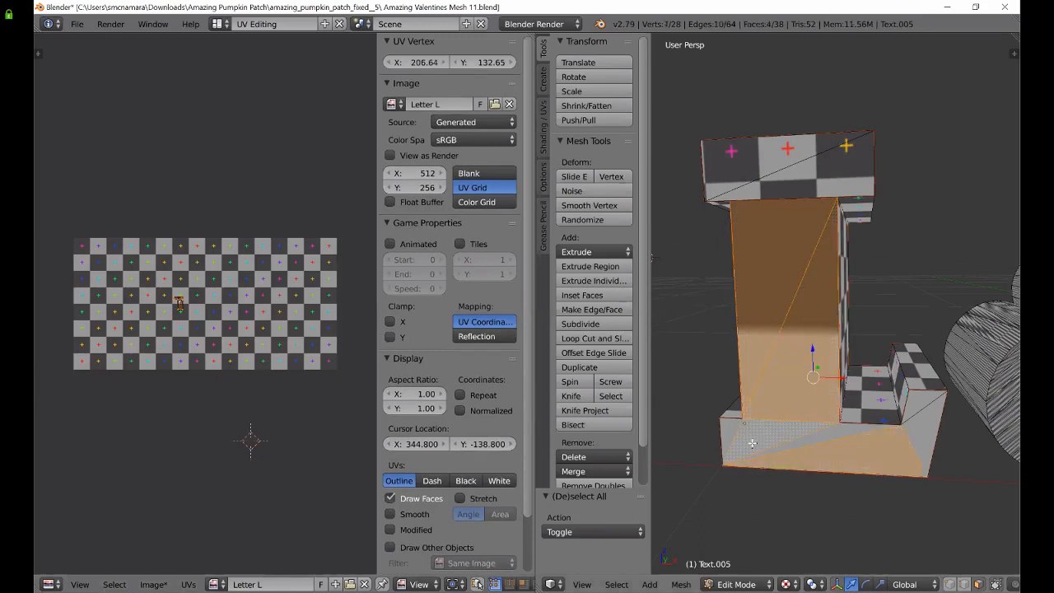
right_click(828, 437, "shift")
right_click(831, 439, "shift")
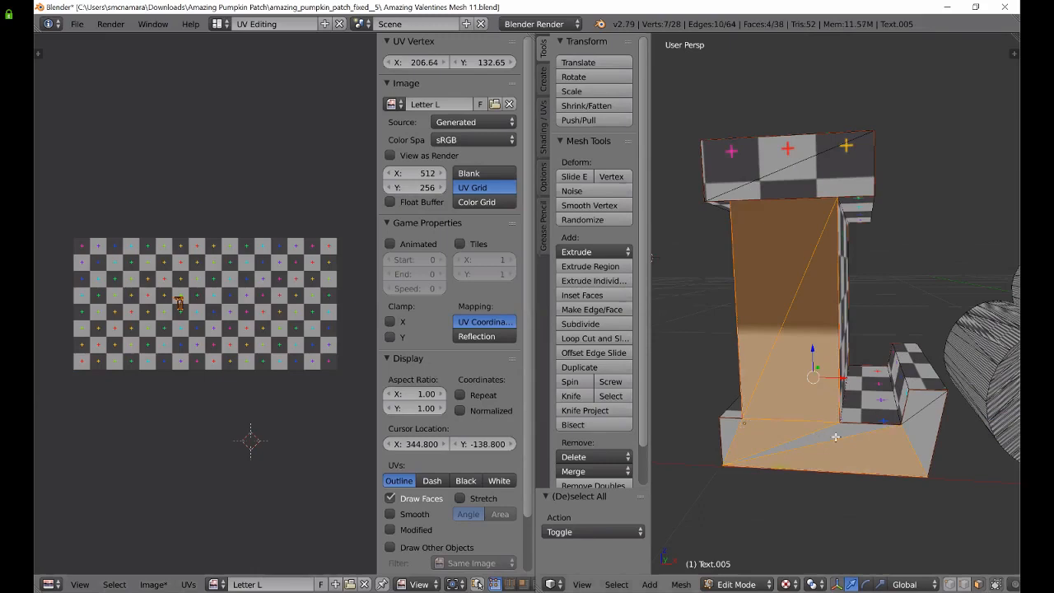
- Add the base's front face below the upturned tip and the thin middle sliver face to the selection
right_click(928, 430, "shift")
right_click(919, 406, "shift")
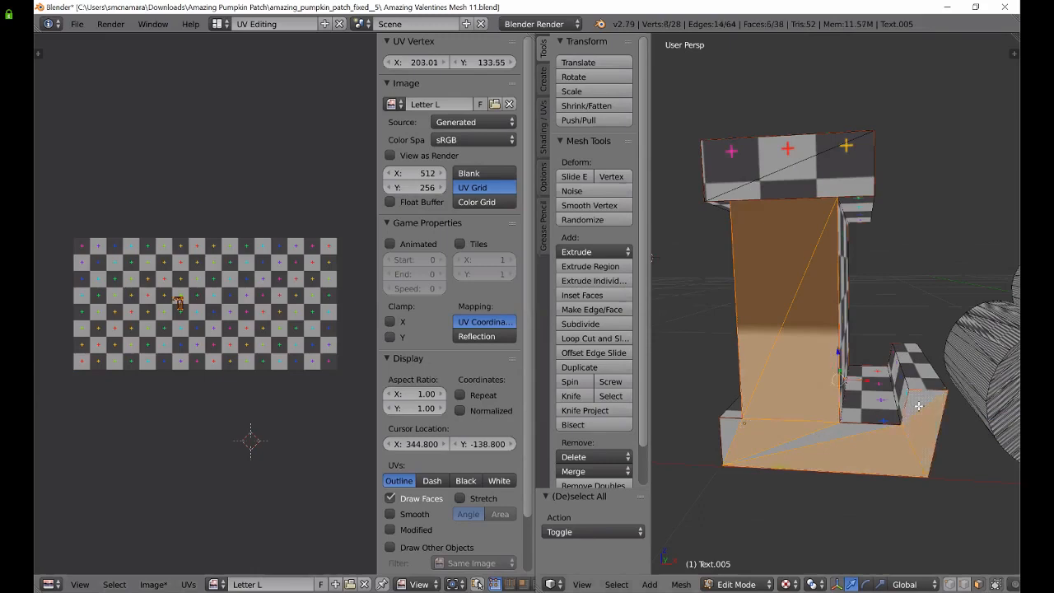
right_click(918, 403, "shift")
right_click(916, 401, "shift")
right_click(830, 431, "shift")
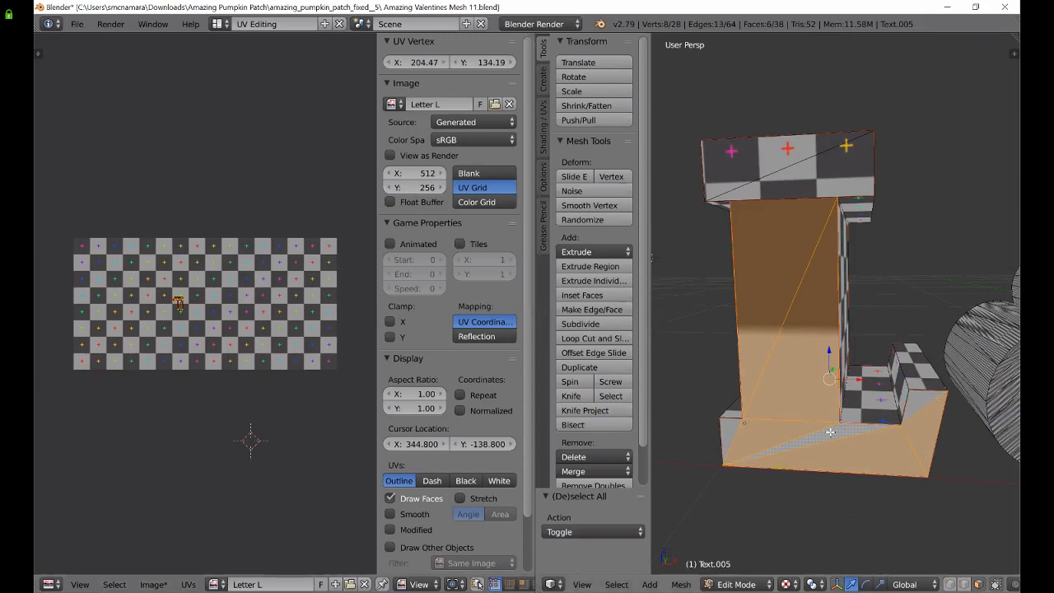
right_click(830, 432, "shift")
right_click(830, 431, "shift")
right_click(832, 432, "shift")
right_click(833, 431, "shift")
- Add the front faces at the base's short end and upturned tip to the selection, and unwrap the selected faces
right_click(729, 431, "shift")
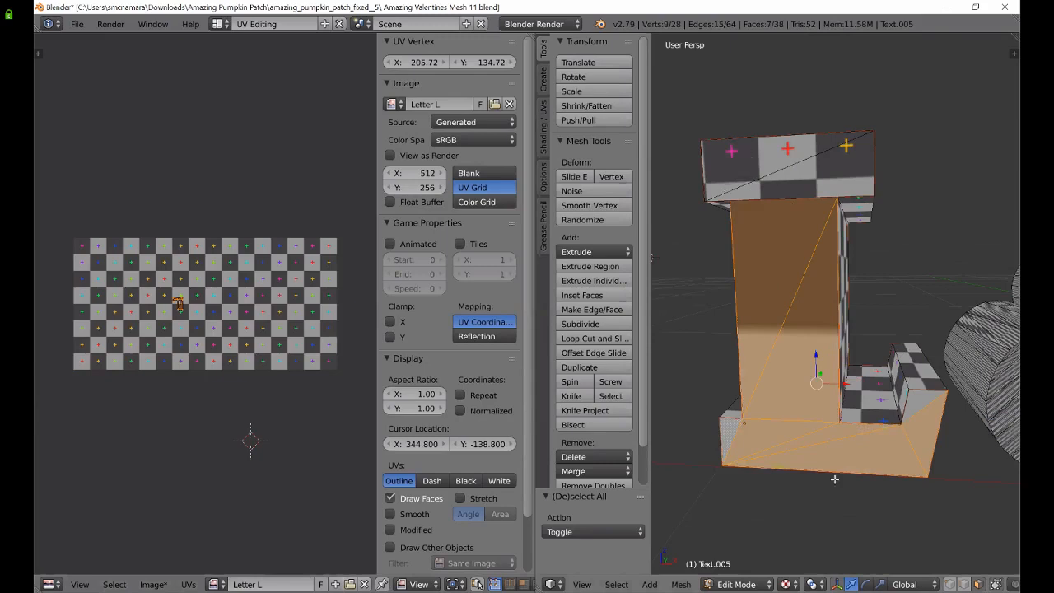
right_click(725, 434, "shift")
right_click(725, 434, "shift")
right_click(917, 405, "shift")
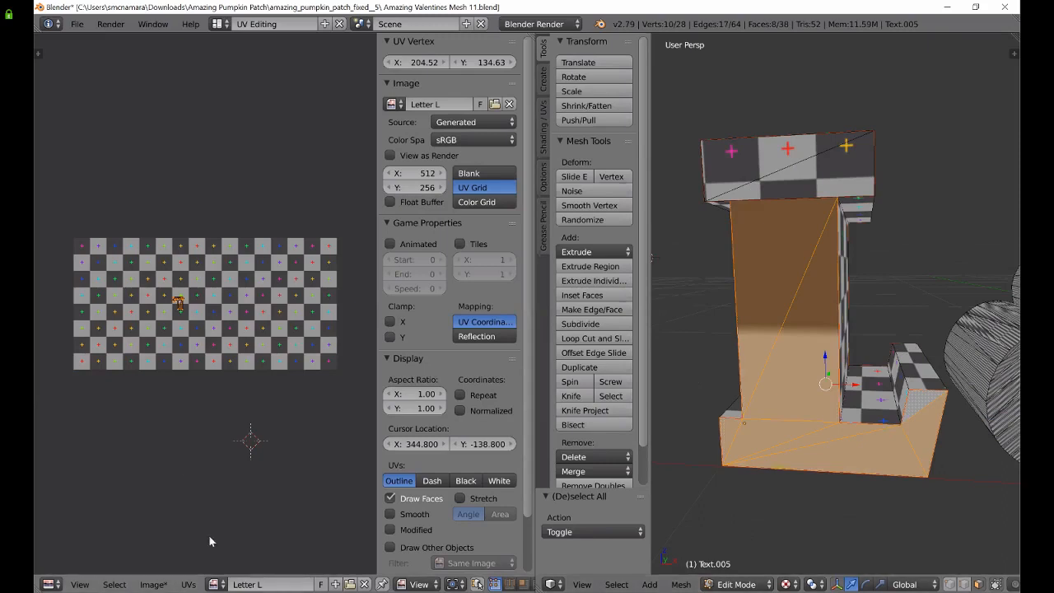
key("e")
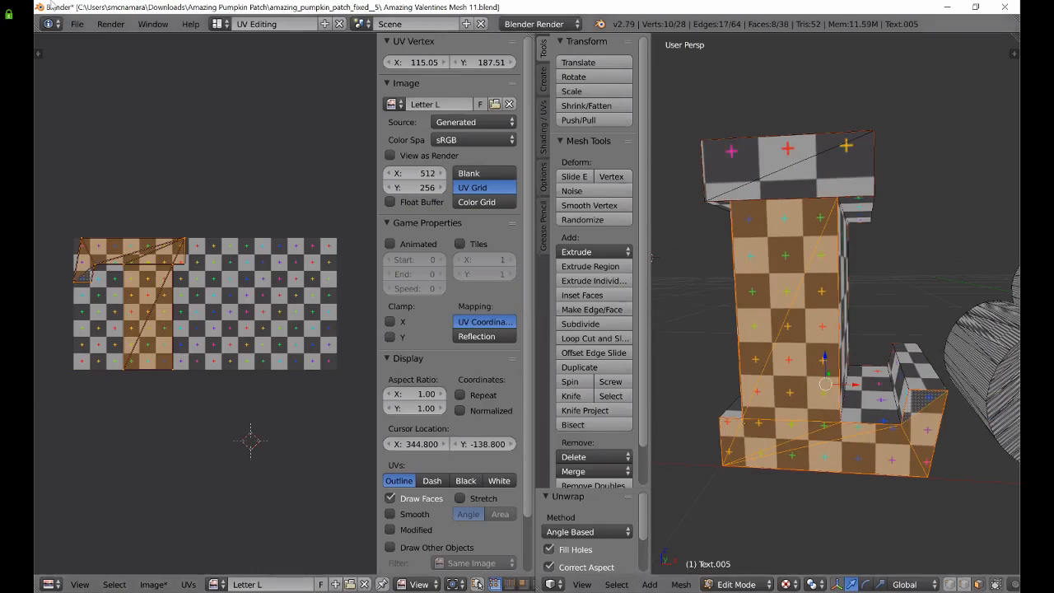
- Save the scene as a new file named Amazing Valentines Mesh 12.blend
left_click(76, 23)
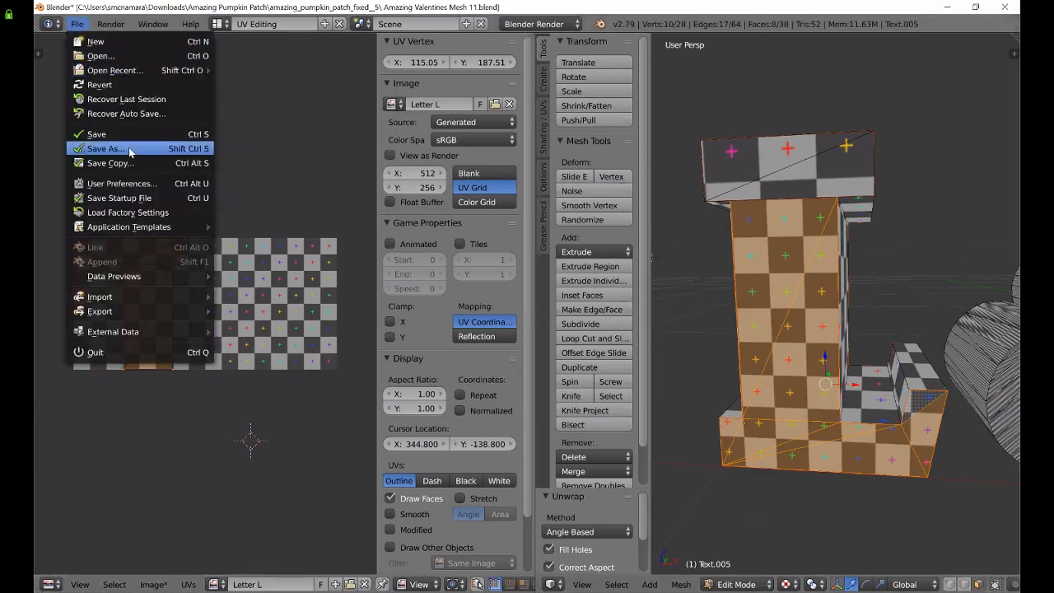
left_click(106, 148)
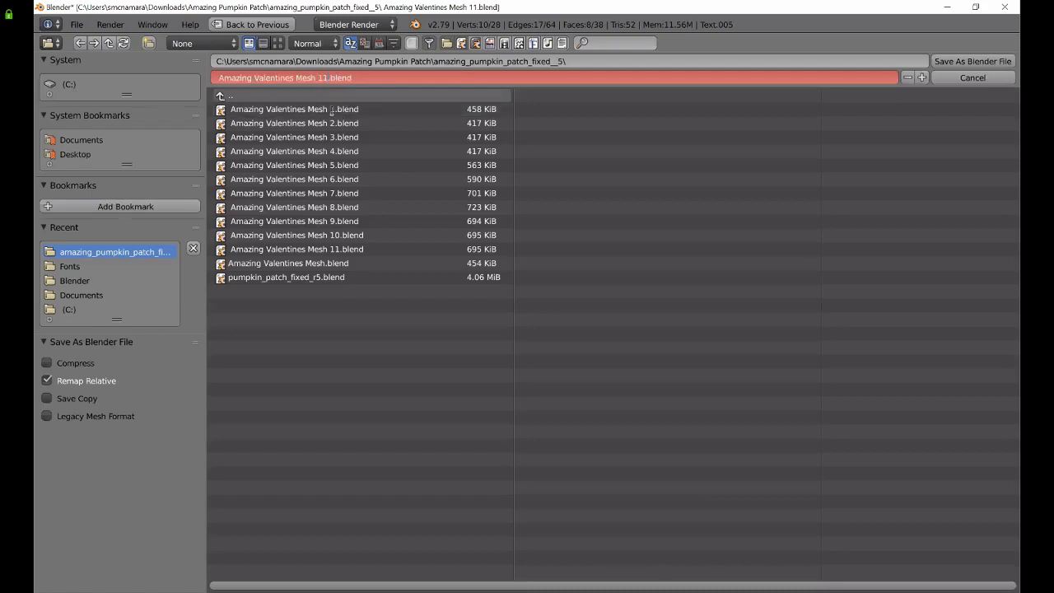
key("BackSpace")
type("2")
key("Return")
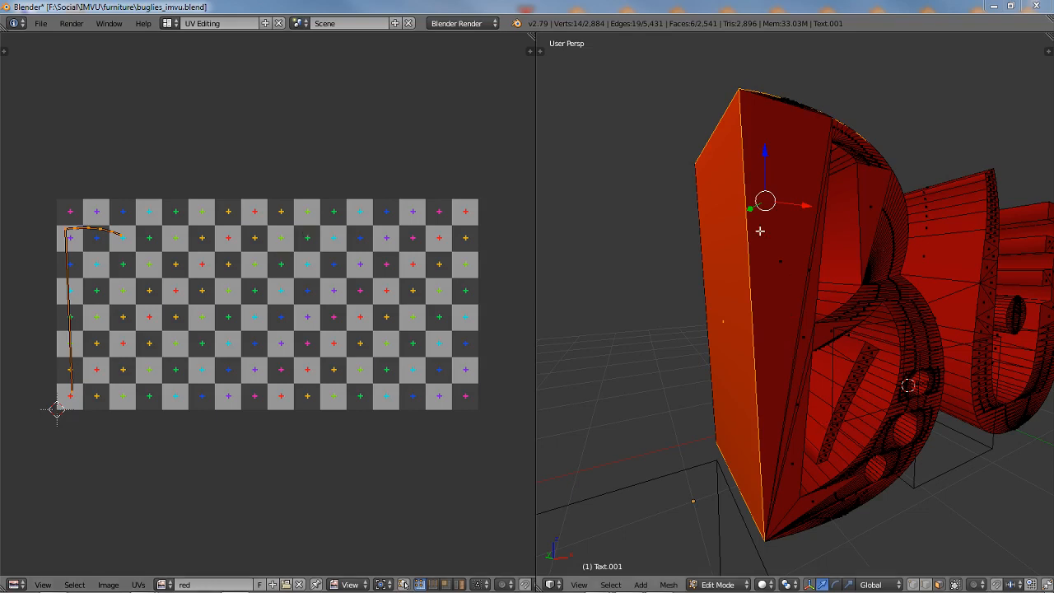
middle_click_drag(760, 232, 767, 276)
key("KP_Decimal")
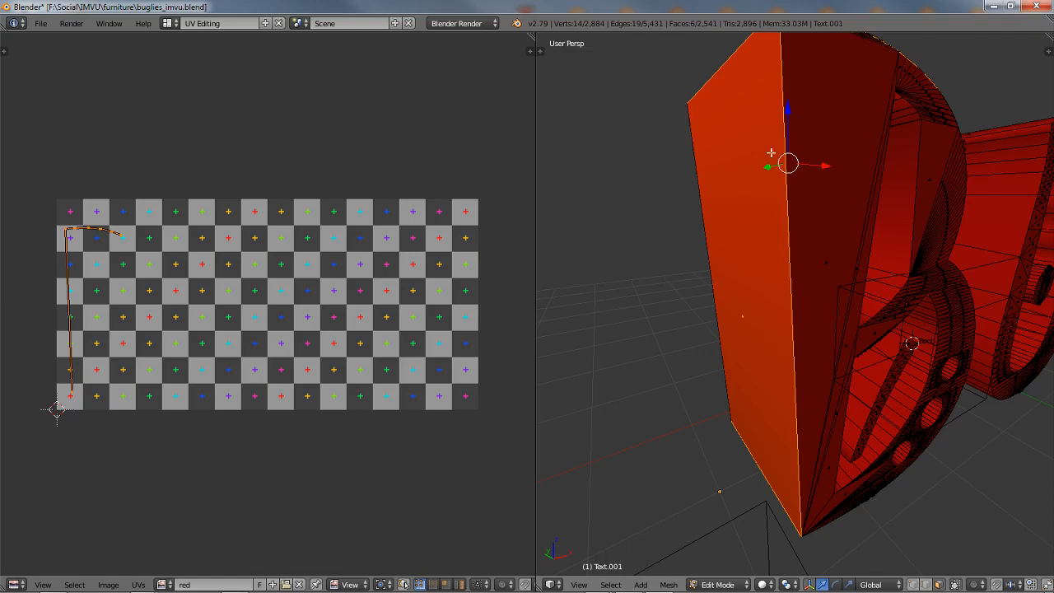
mouse_move(390, 586)
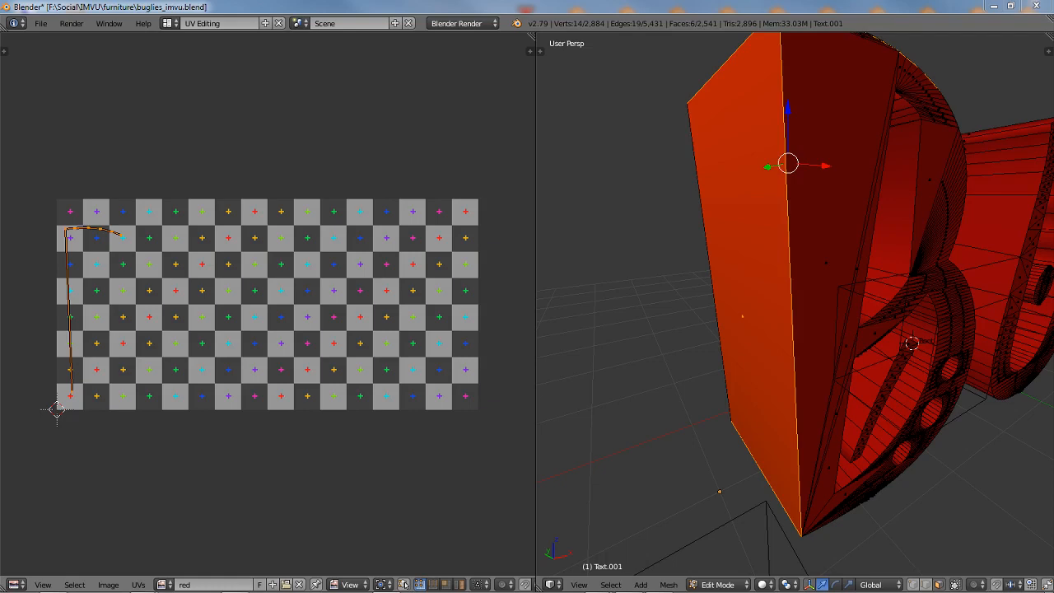
- Switch to Amazing Valentines Mesh 12.blend and select both triangular front faces of the letter L's stem
key("super")
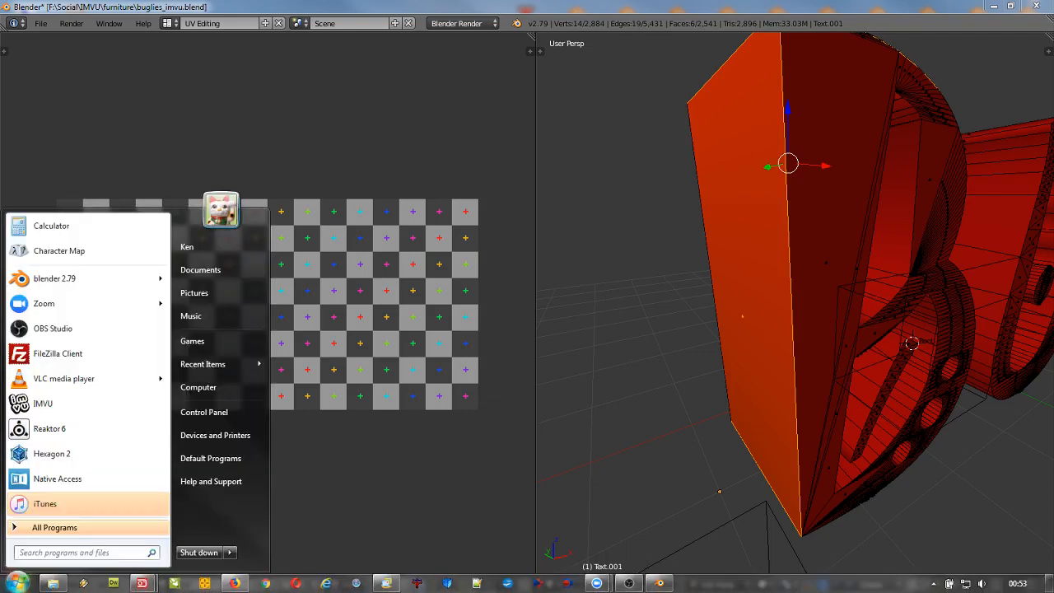
left_click(532, 4)
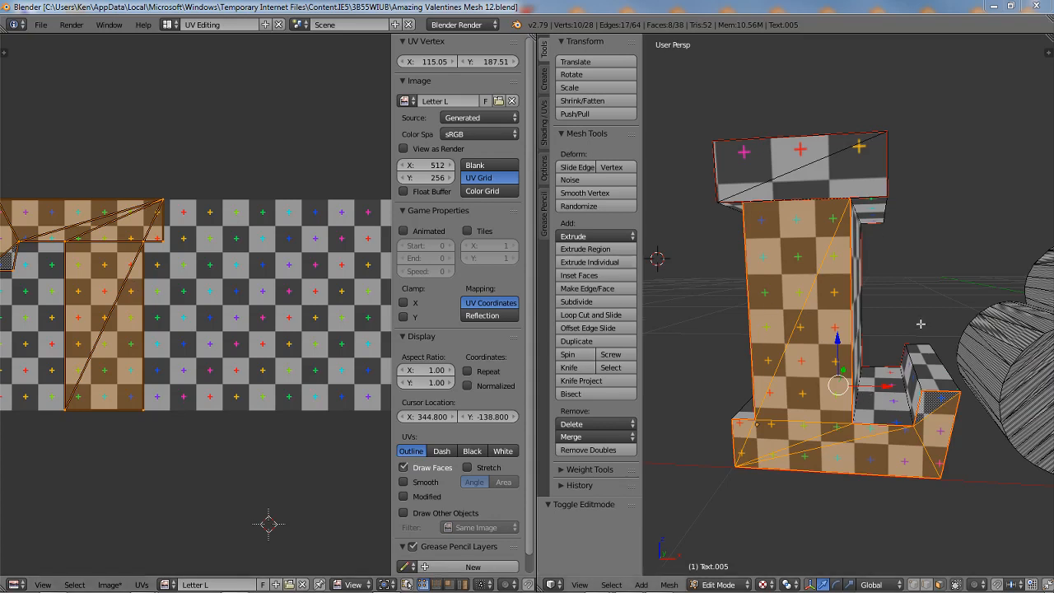
middle_click_drag(905, 336, 971, 350)
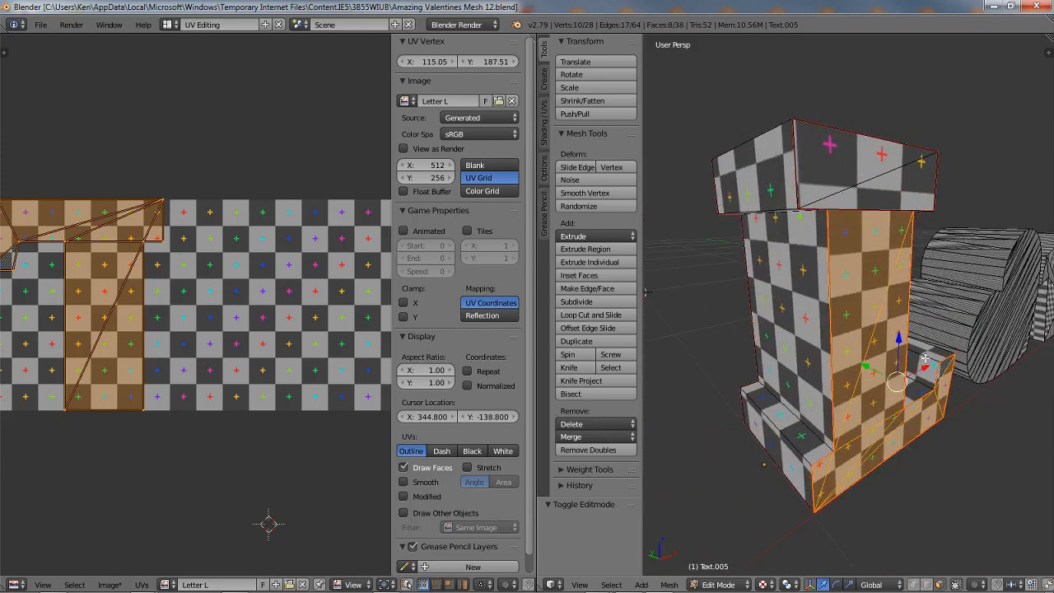
middle_click_drag(902, 386, 864, 381)
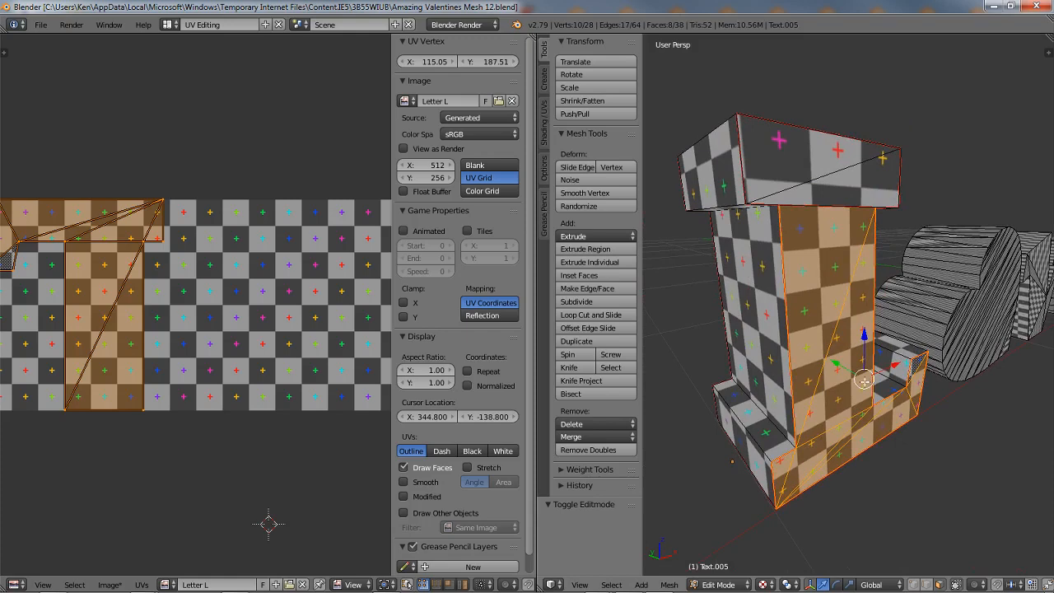
right_click(822, 306)
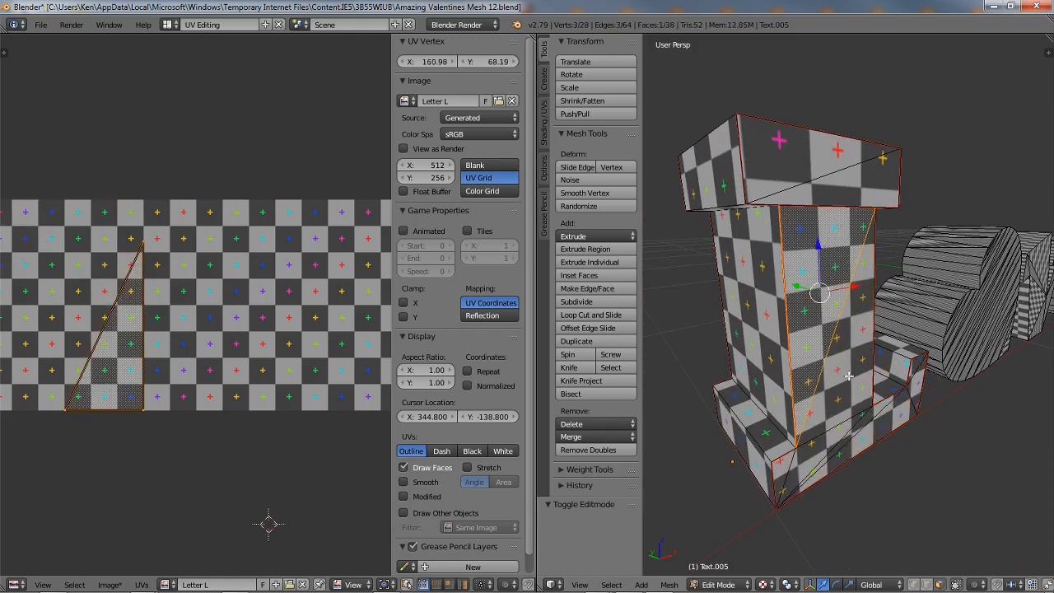
right_click(849, 375, "shift")
middle_click_drag(844, 365, 755, 310)
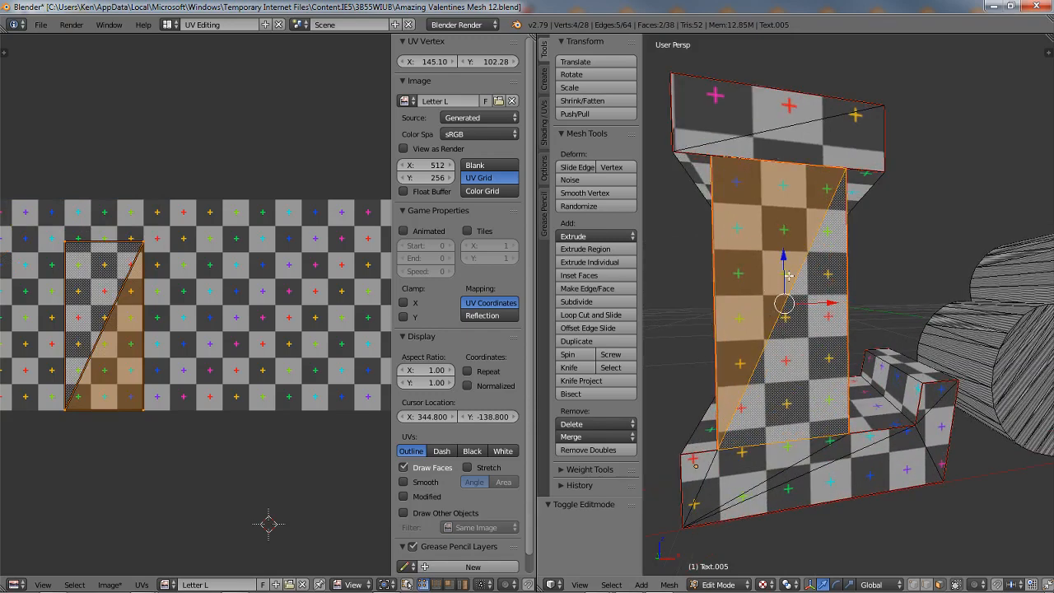
middle_click_drag(800, 345, 792, 299)
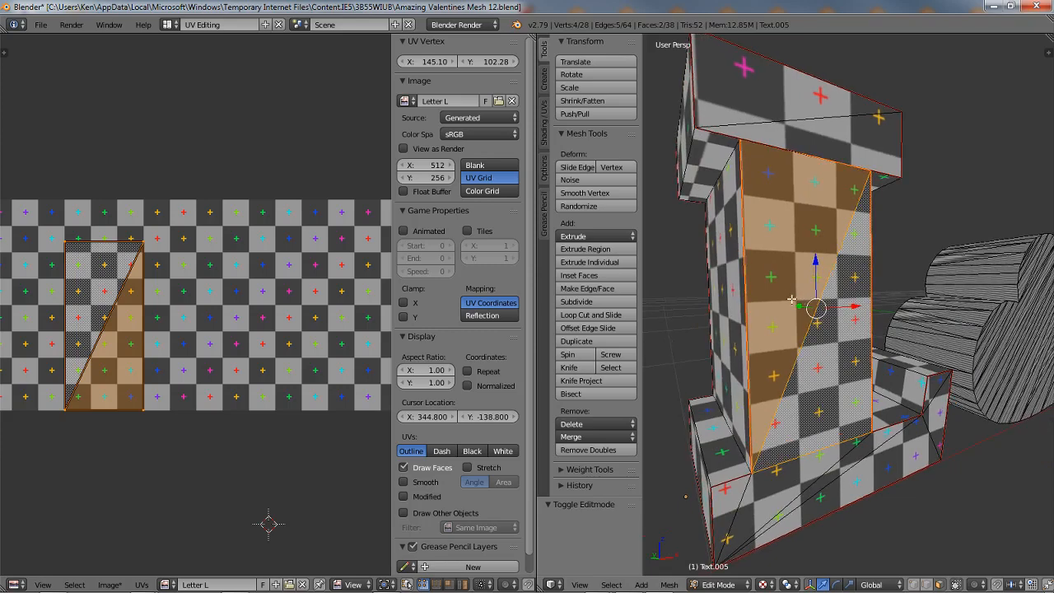
- Try moving the selected stem faces and switch the viewport to solid shading
key("g")
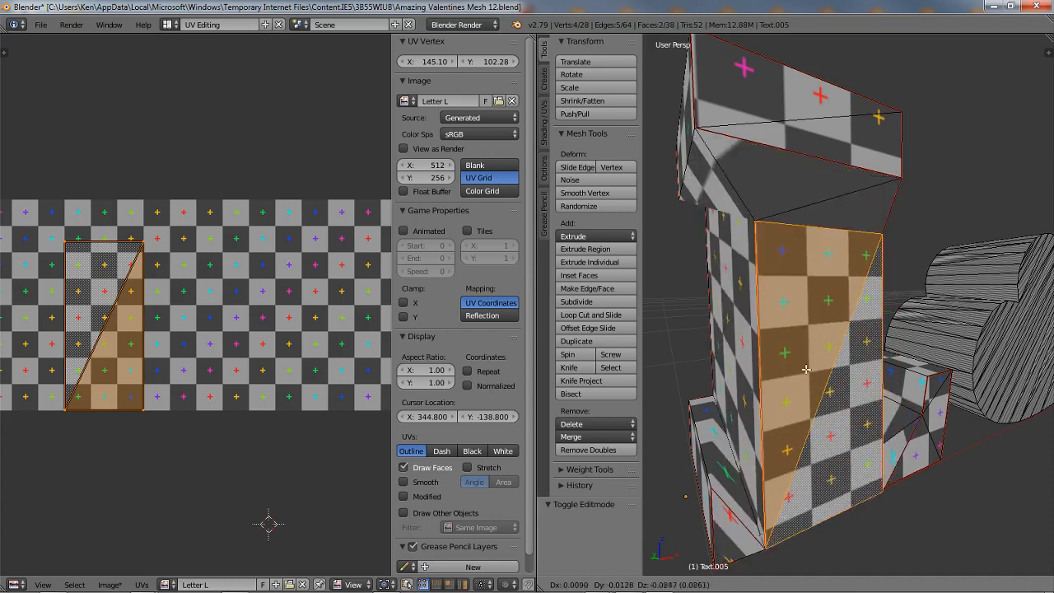
right_click(802, 379)
key("z")
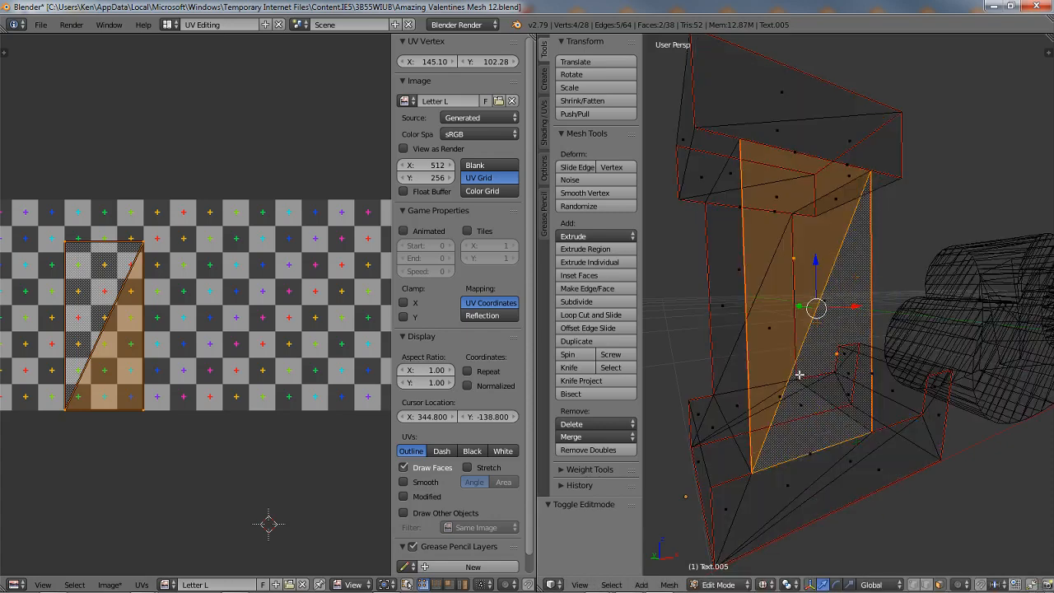
key("z")
middle_click_drag(770, 280, 812, 254)
key("g")
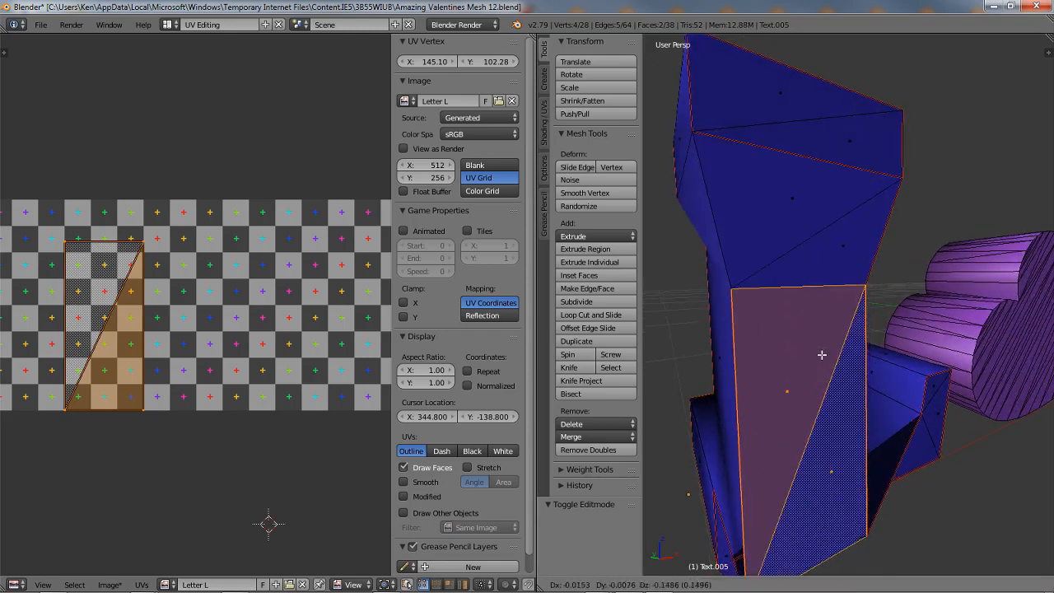
right_click(903, 367)
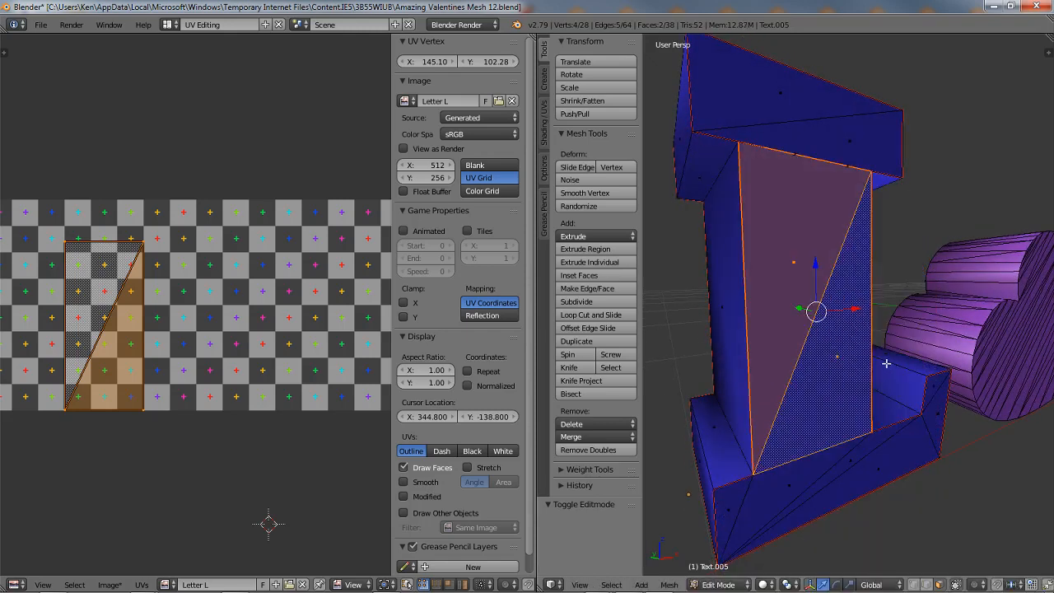
- Select the side face of the letter's top cap and both triangular faces on the cap's front
middle_click_drag(801, 362, 935, 360)
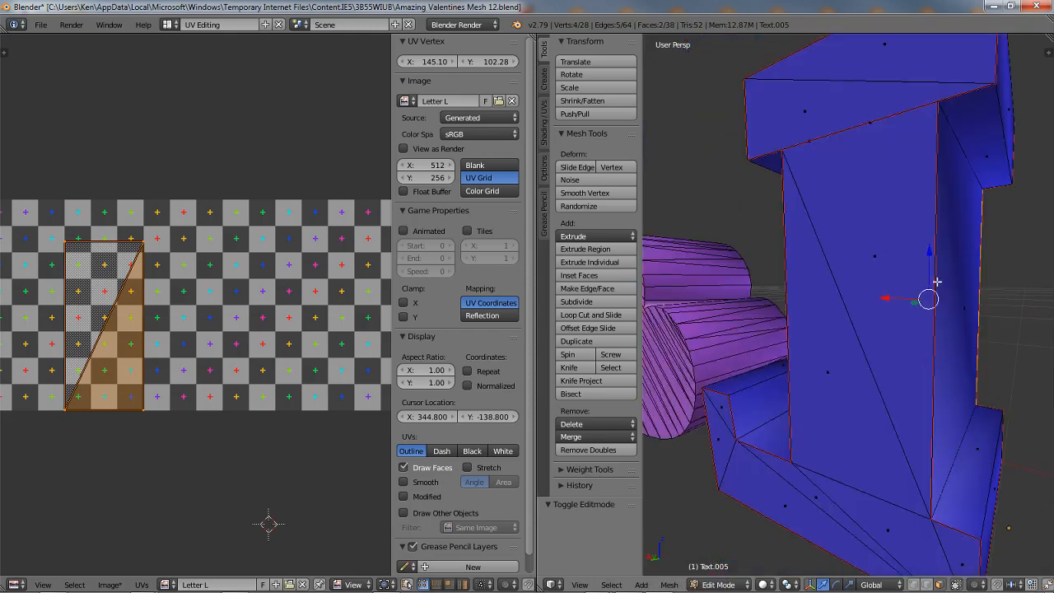
middle_click_drag(933, 282, 753, 277)
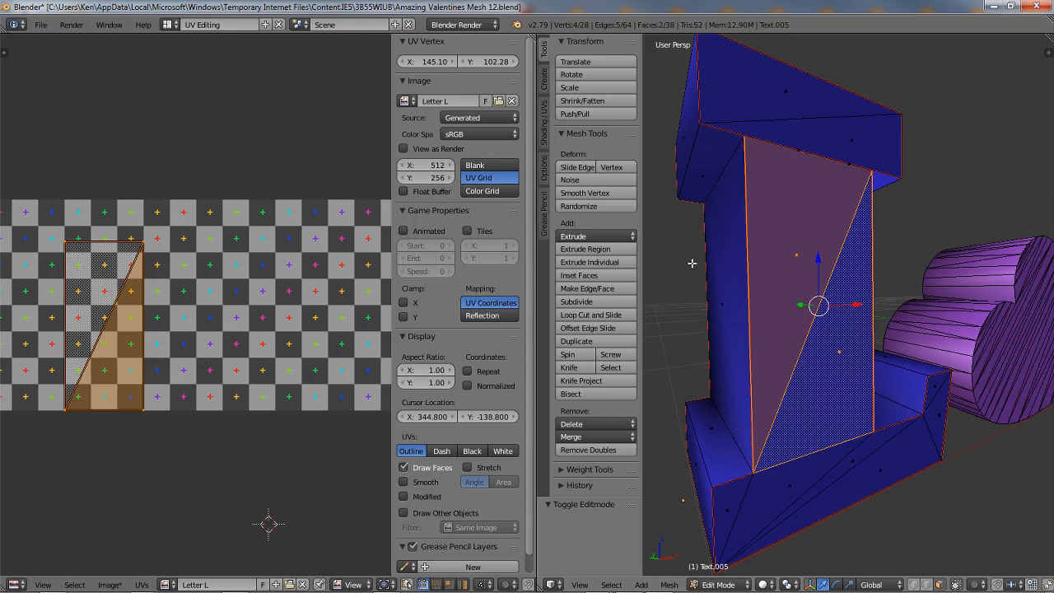
scroll(795, 242, "up", 2)
middle_click_drag(779, 164, 837, 253, "shift")
scroll(824, 257, "up", 2)
scroll(846, 267, "down", 1)
scroll(856, 257, "down", 2)
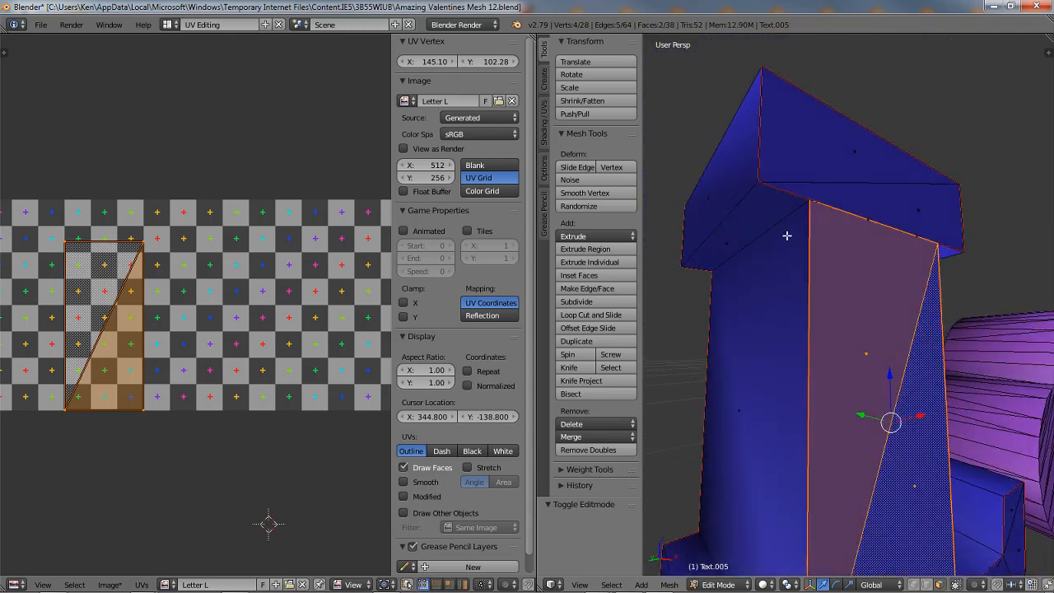
right_click(763, 122)
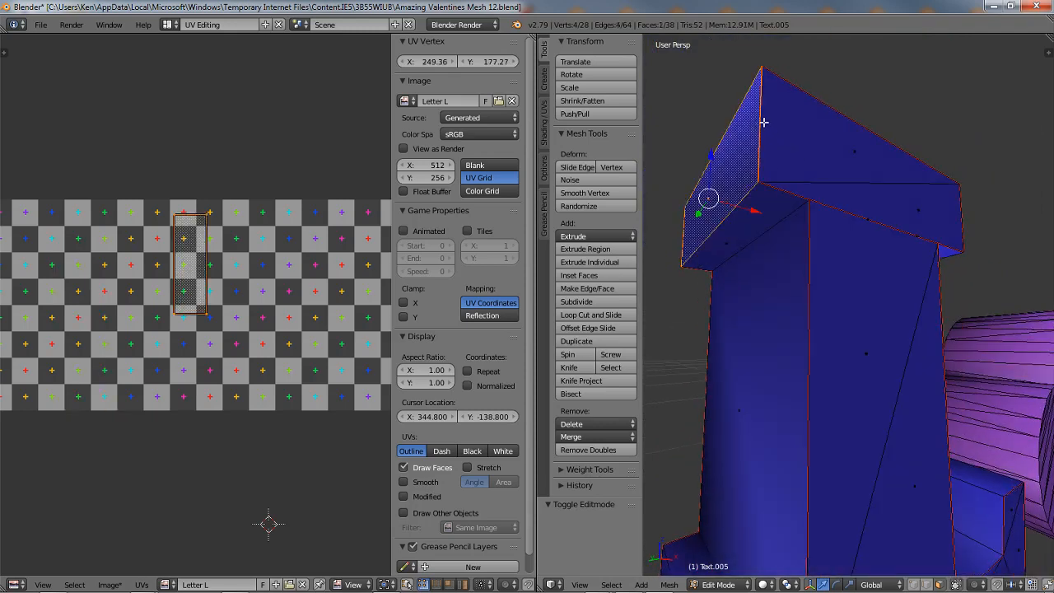
right_click(780, 136, "shift")
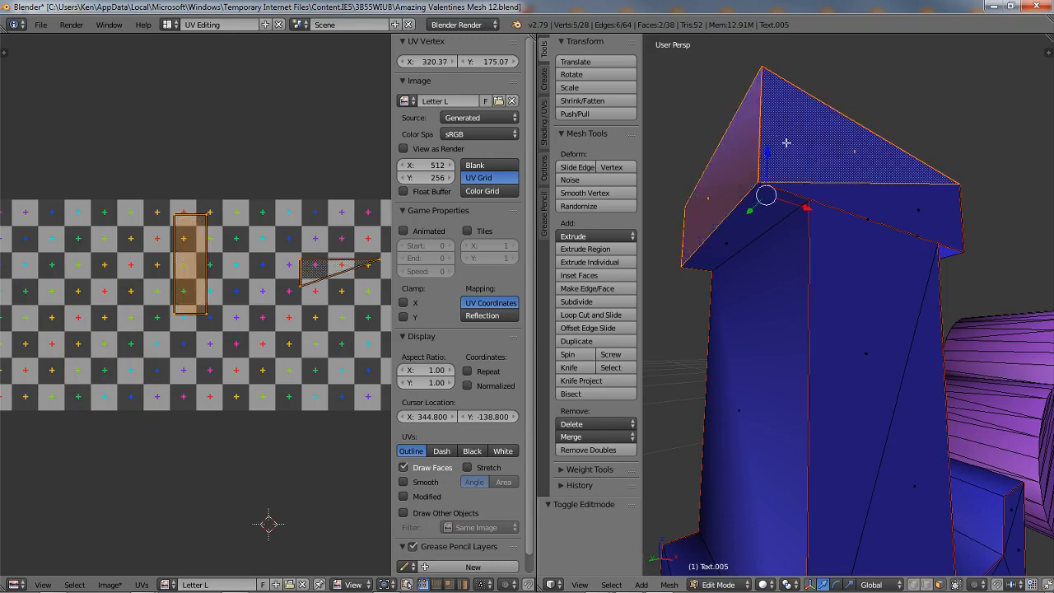
right_click(937, 208, "shift")
- Add the cap's opposite side face and its two triangular back faces to the selection
middle_click_drag(989, 263, 775, 272)
right_click(839, 226, "shift")
right_click(856, 213, "shift")
right_click(909, 205, "shift")
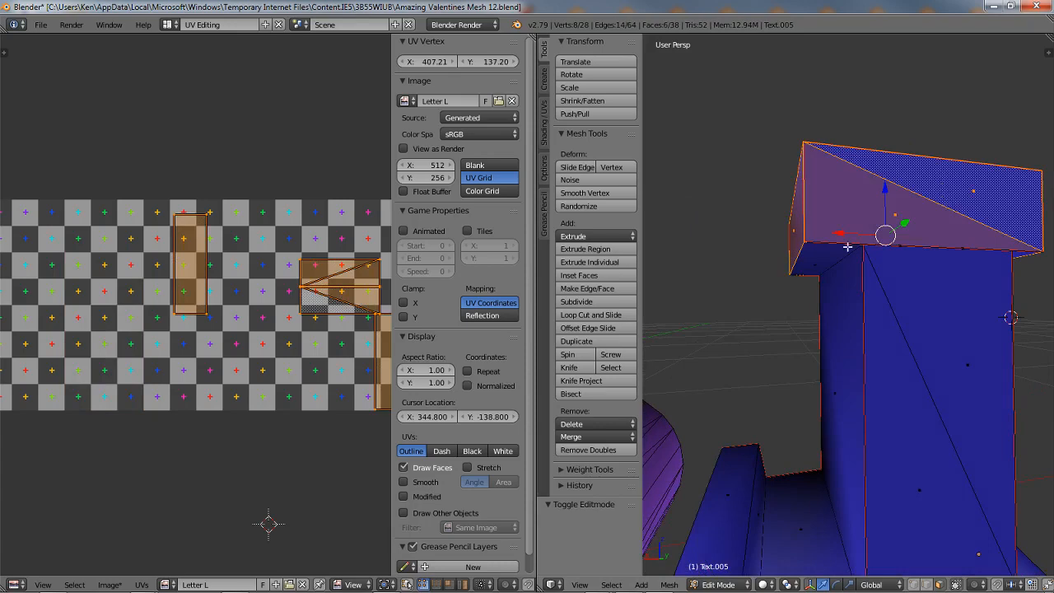
- Try raising the selected cap faces 0.12 along the Z axis
scroll(904, 251, "up", 3)
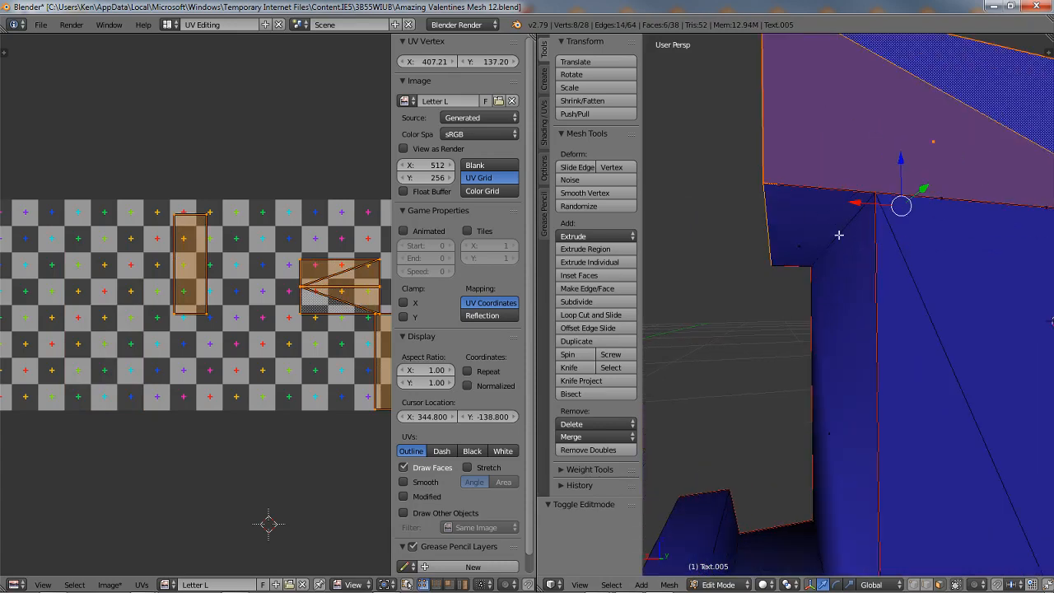
middle_click_drag(957, 282, 772, 234)
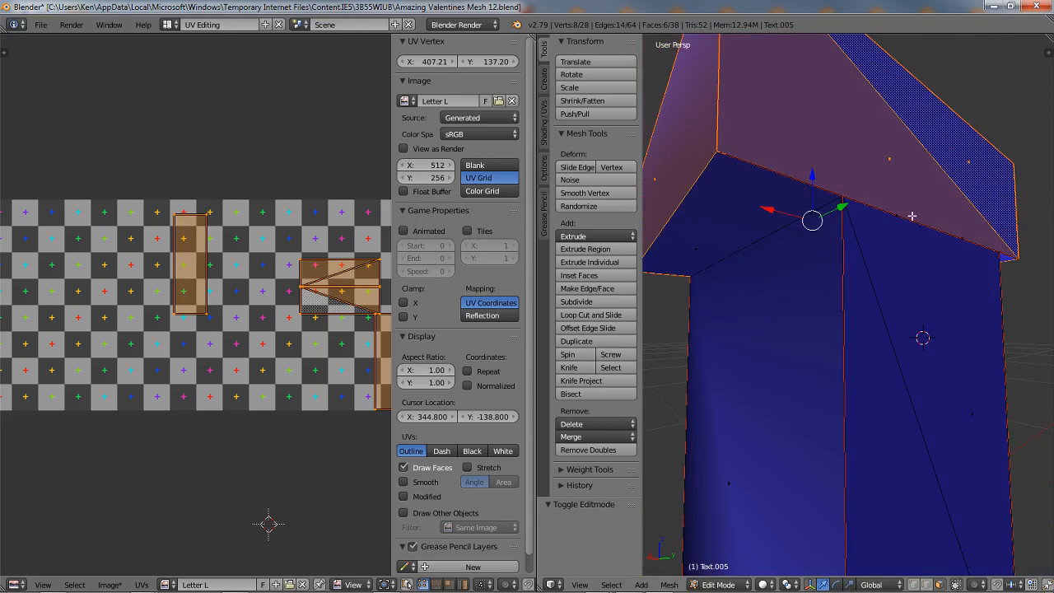
middle_click_drag(809, 236, 861, 296)
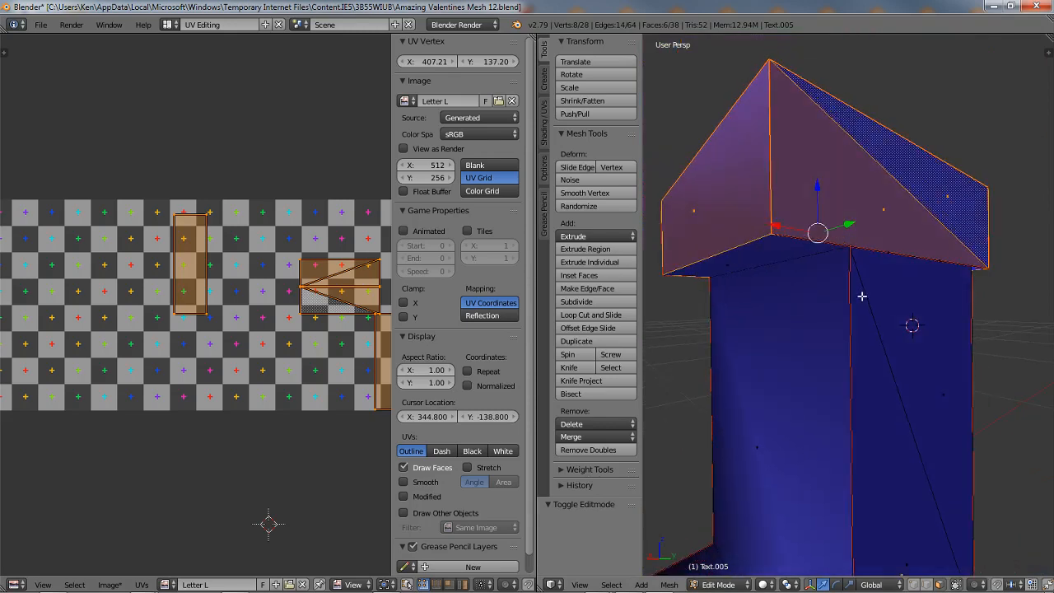
key("g")
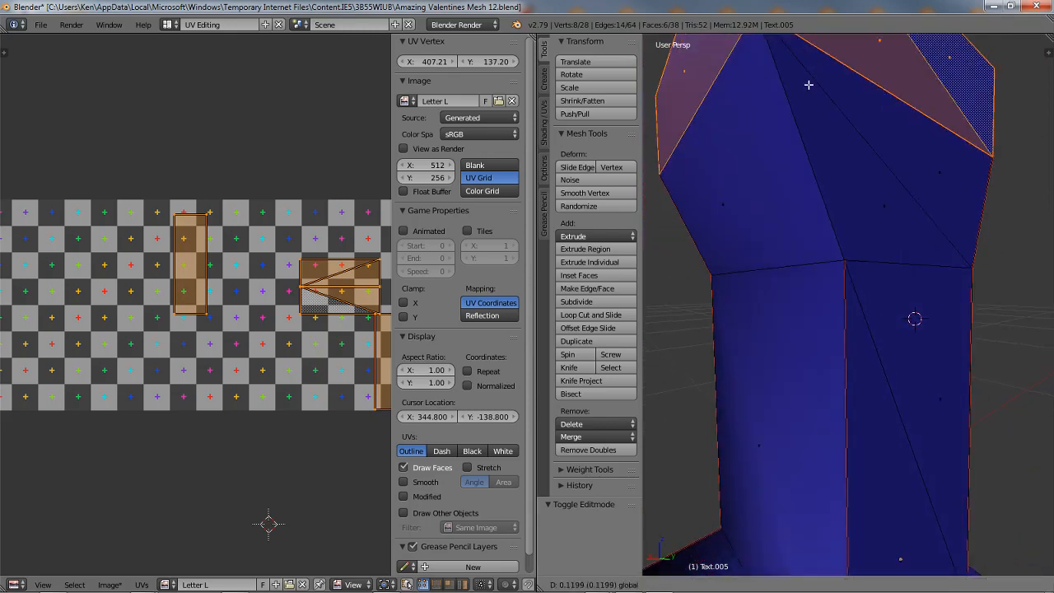
left_click_drag(809, 84, 808, 85)
middle_click_drag(878, 297, 843, 251)
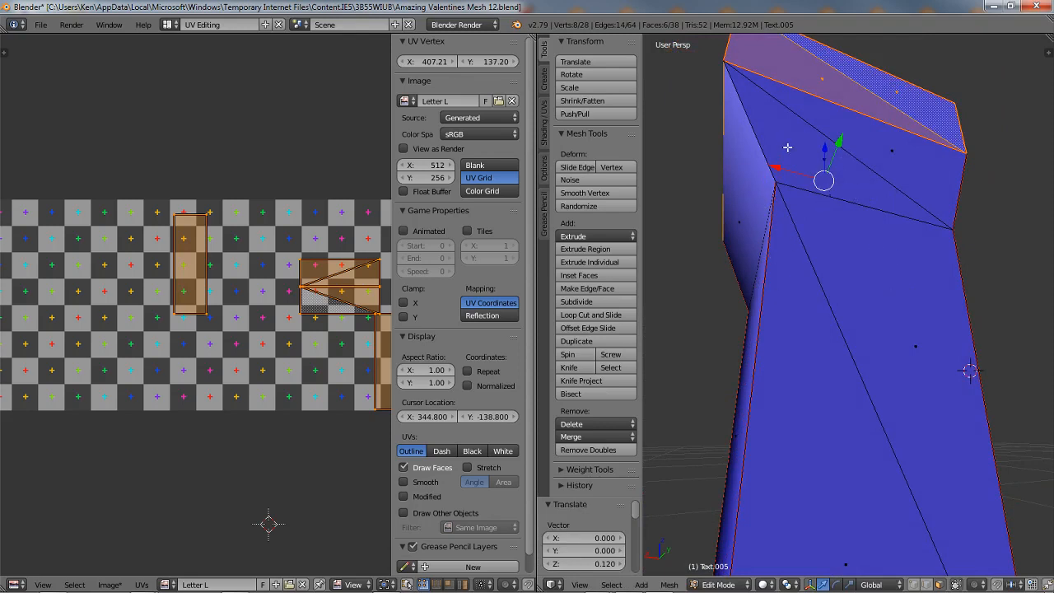
middle_click_drag(811, 172, 794, 226)
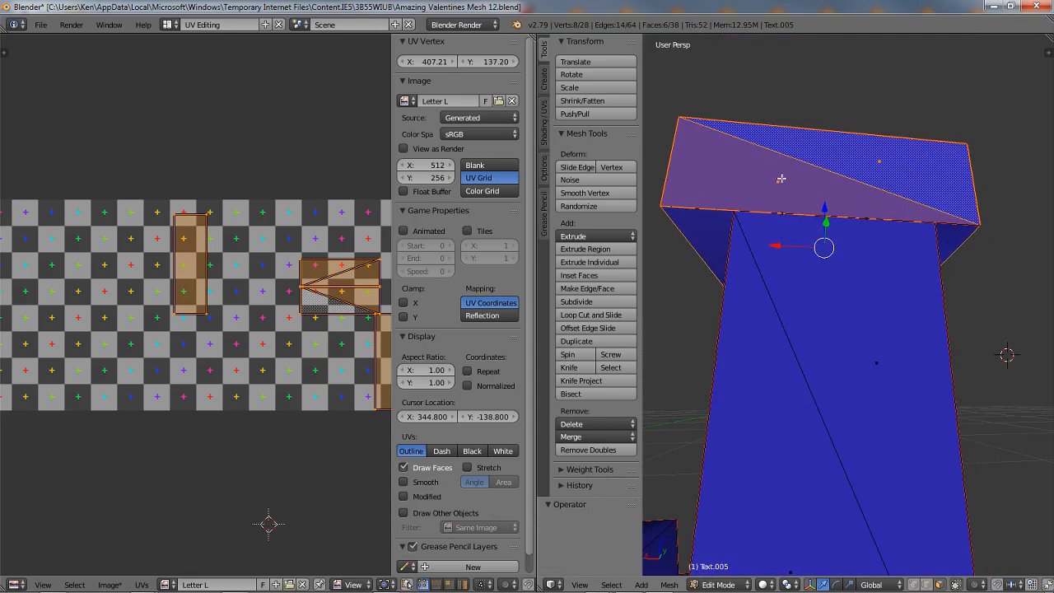
- Select only the two triangular back faces of the top cap and delete them
middle_click_drag(756, 234, 813, 248)
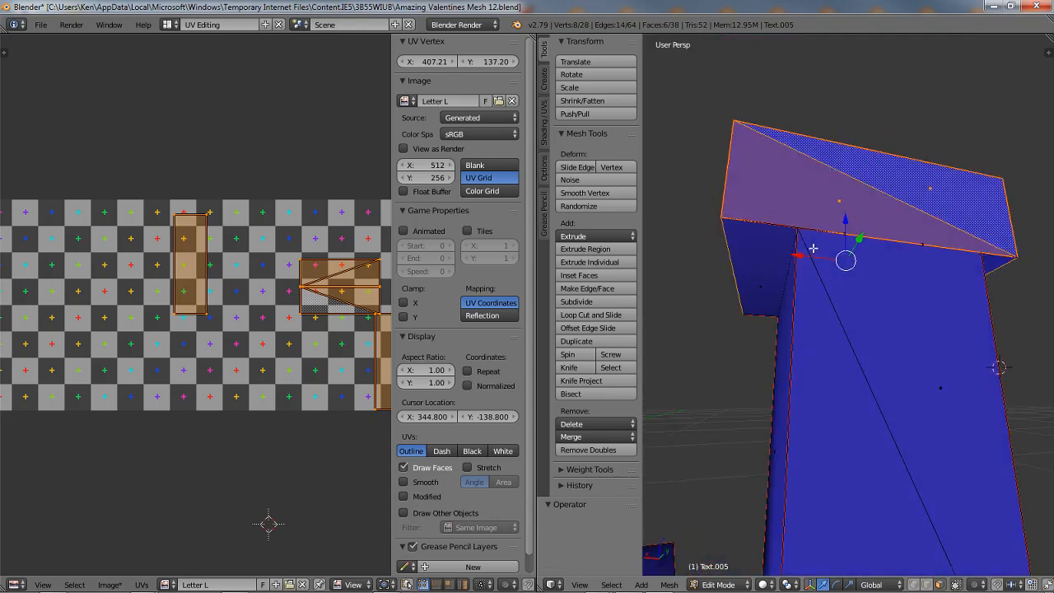
right_click(948, 193, "shift")
key("x")
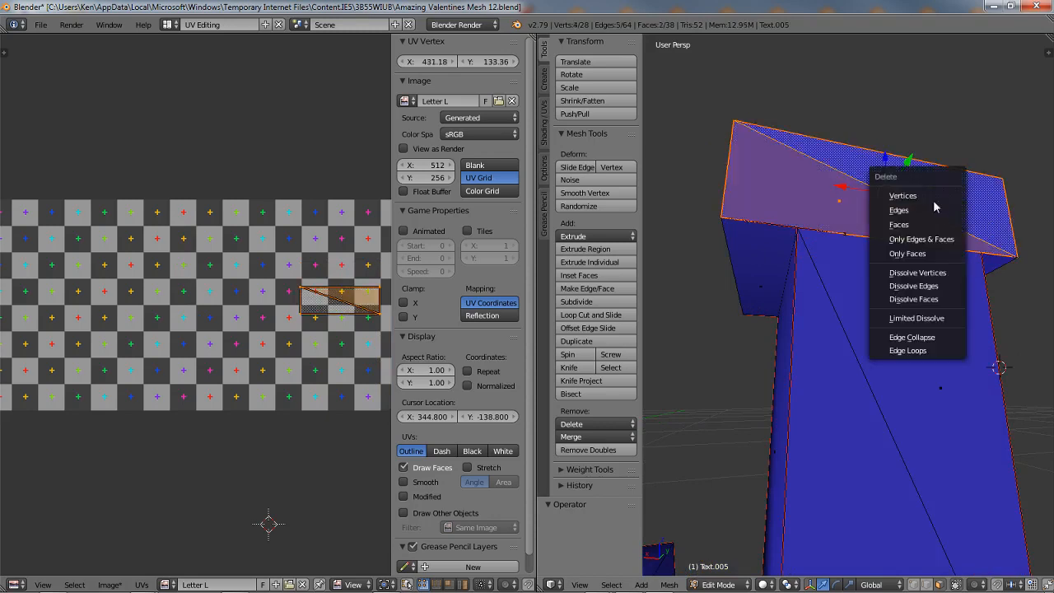
left_click(888, 223)
- Switch to edge selection and delete the long edge along the bottom of the cap's open back
middle_click_drag(890, 206, 901, 276)
right_click(898, 352)
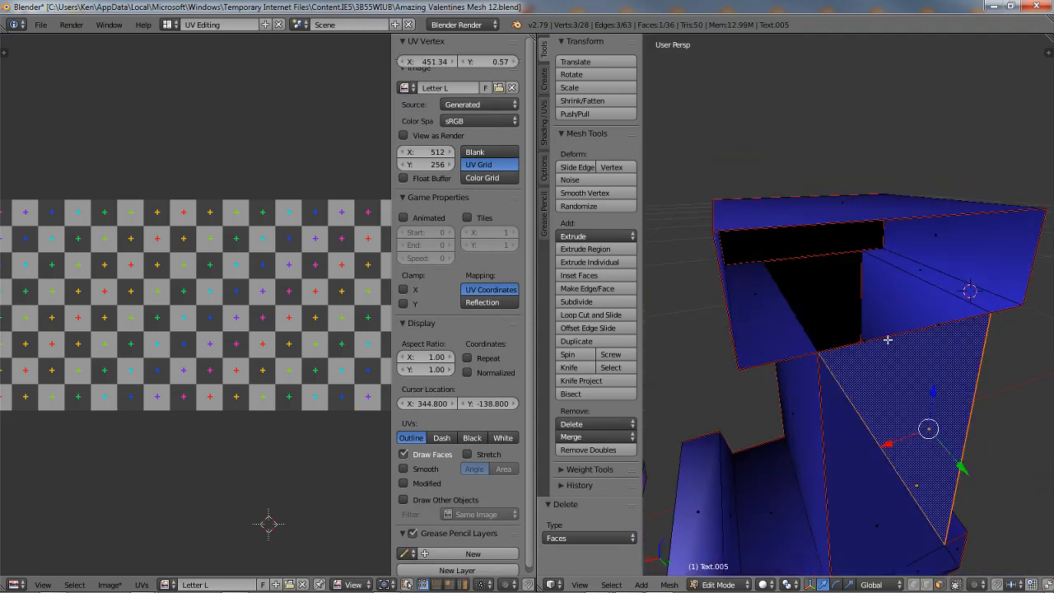
middle_click_drag(886, 338, 859, 394)
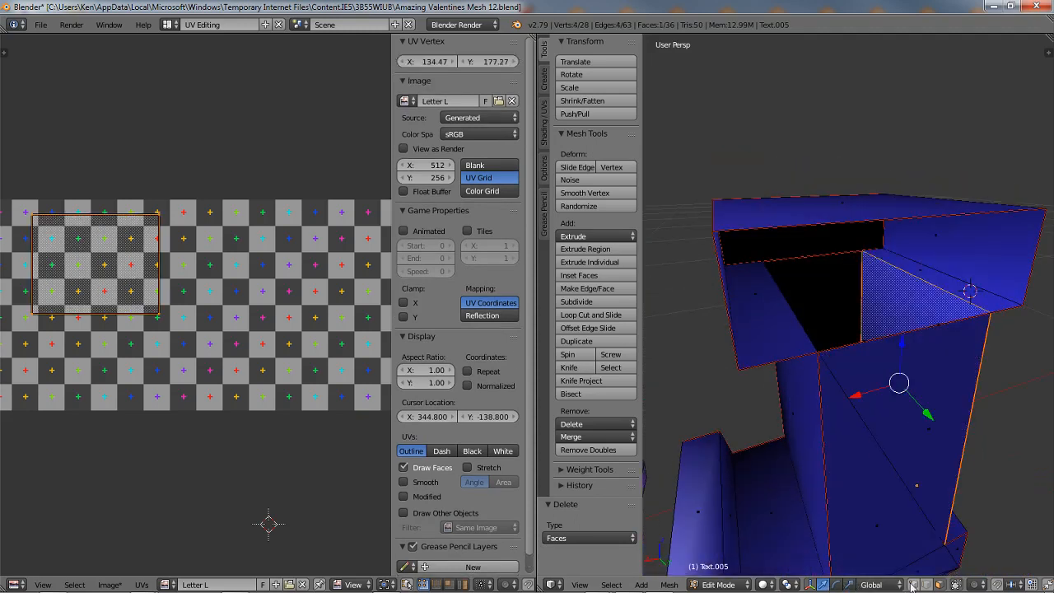
right_click(812, 352)
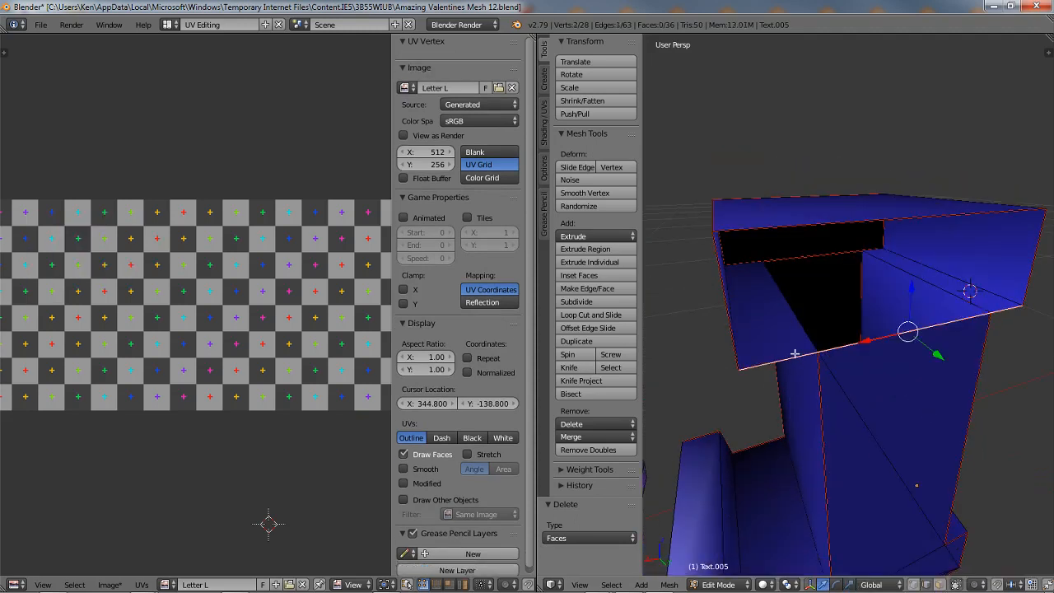
middle_click_drag(909, 362, 906, 295)
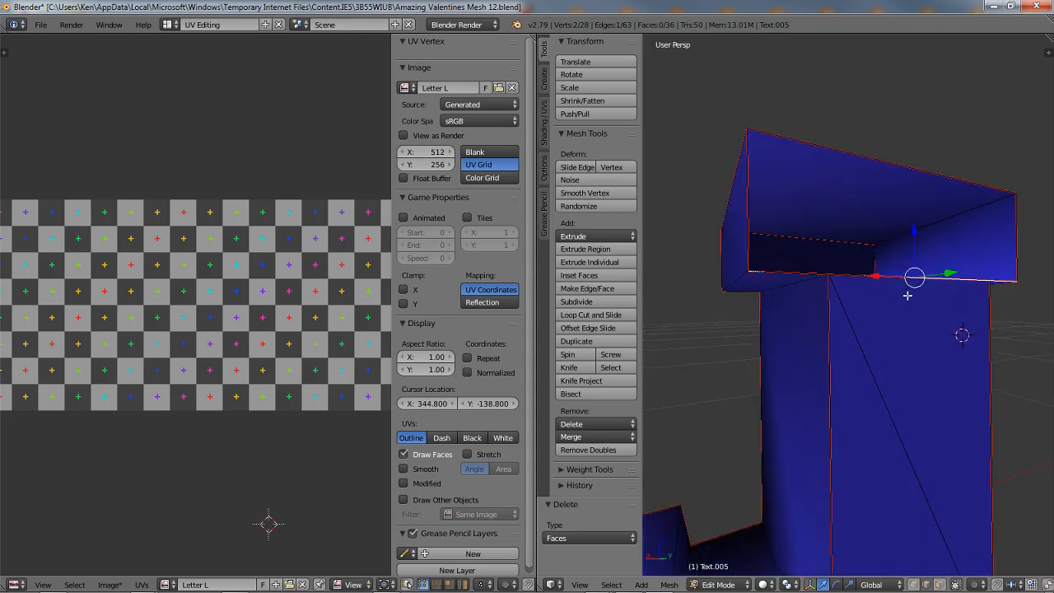
scroll(906, 294, "up", 1)
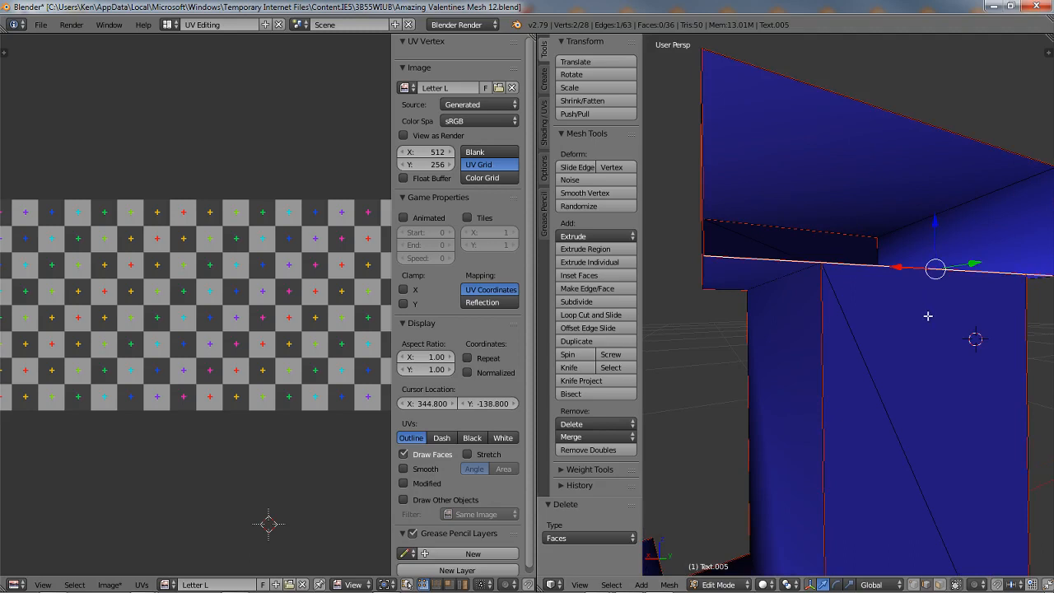
middle_click_drag(941, 320, 898, 322)
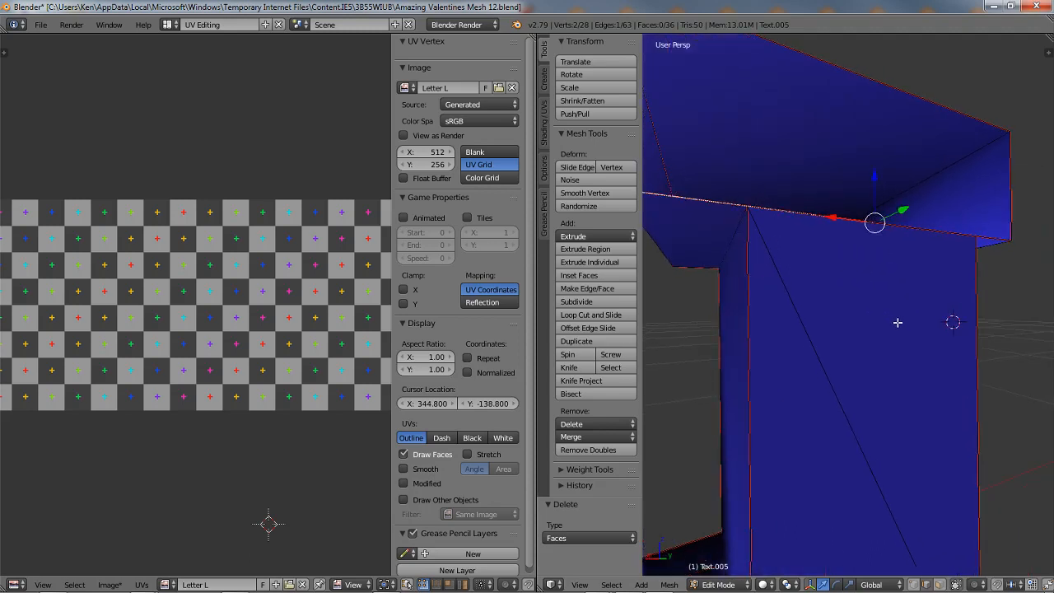
scroll(898, 323, "down", 1)
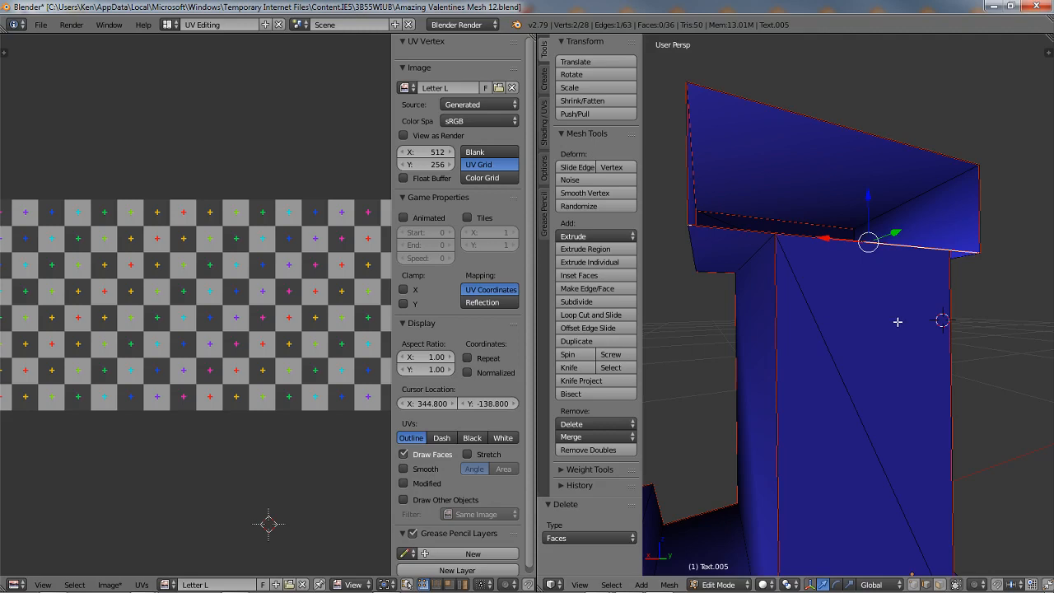
middle_click_drag(835, 329, 807, 300)
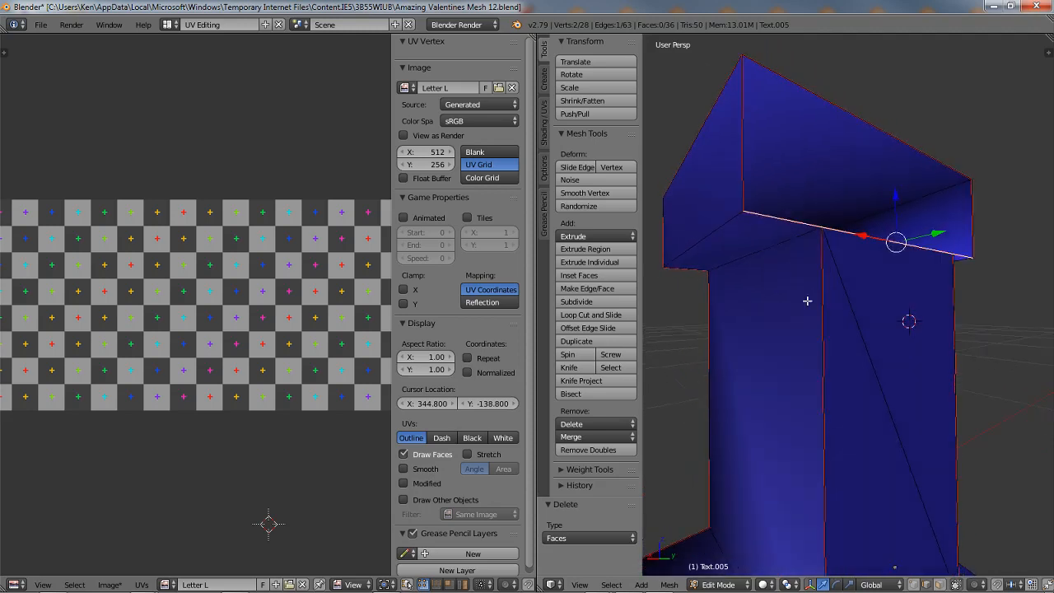
key("x")
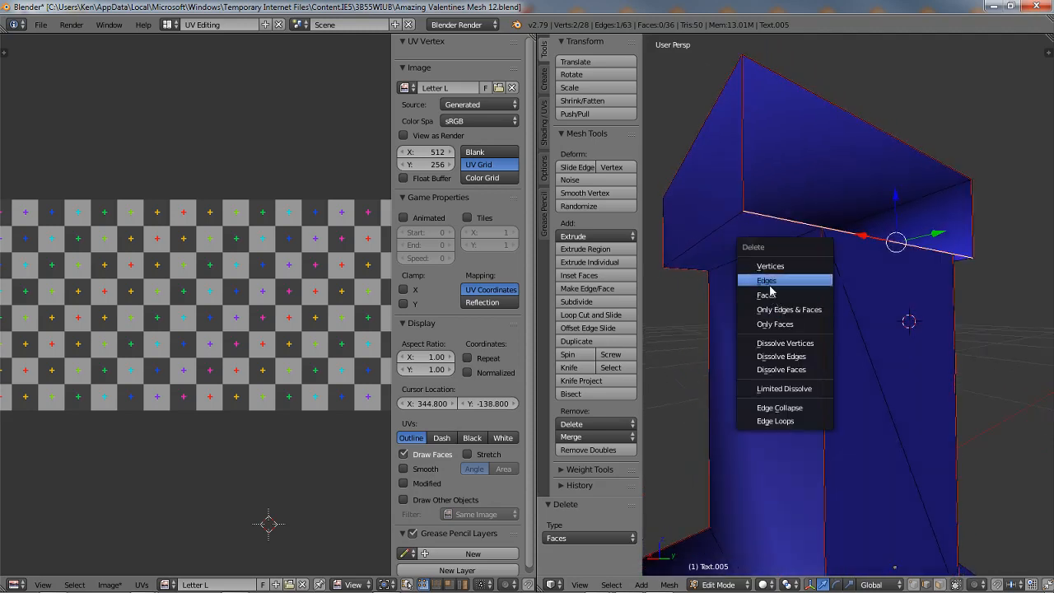
left_click(769, 281)
- Delete the remaining overlapping long edge along the bottom of the cap's open back
middle_click_drag(832, 250, 763, 288)
right_click(786, 347)
key("x")
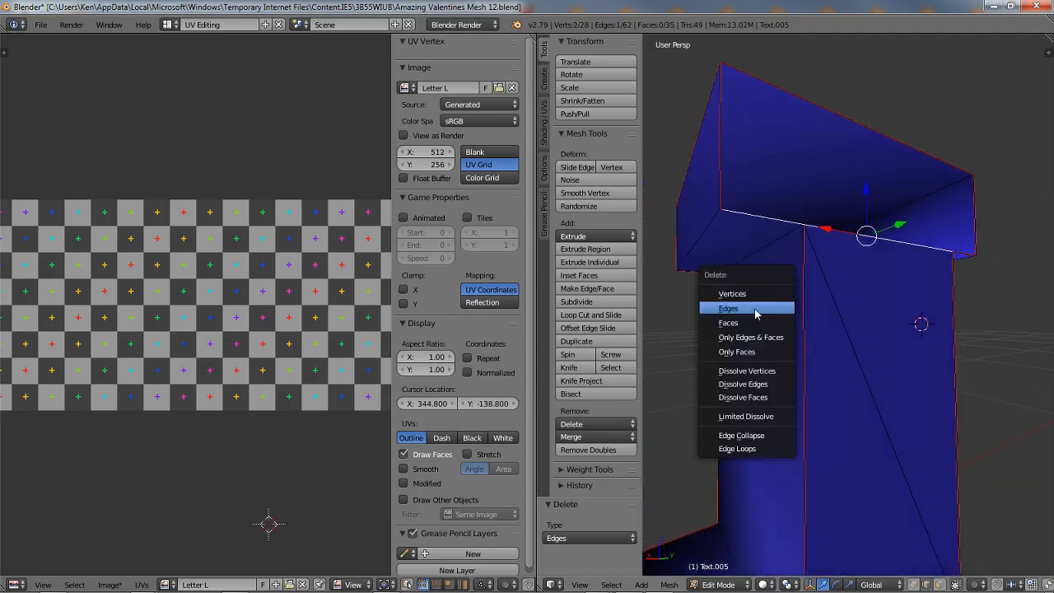
left_click(741, 309)
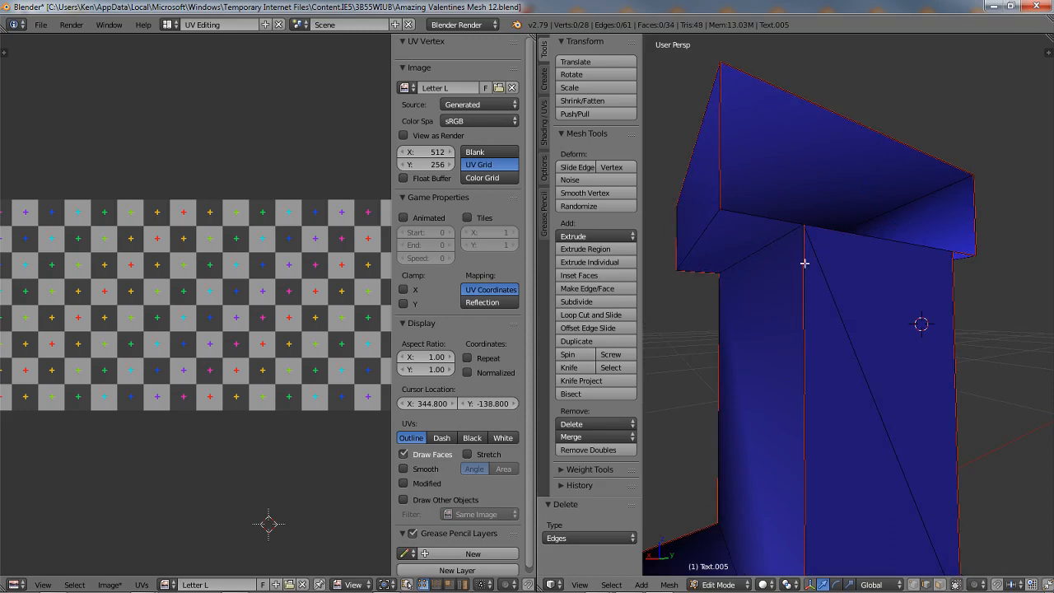
- Fill a triangular face at one end of the cap's open back, between its vertical side edge and the short bottom edge
middle_click_drag(805, 263, 802, 299)
right_click(785, 309)
right_click(955, 283)
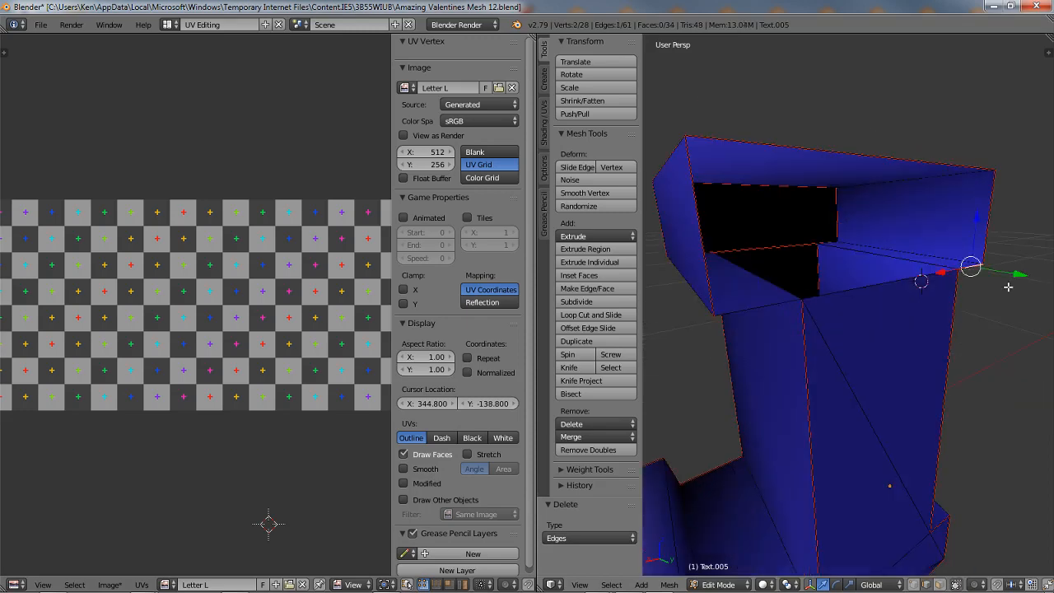
middle_click_drag(1008, 286, 974, 305)
right_click(886, 298)
middle_click_drag(834, 319, 807, 234)
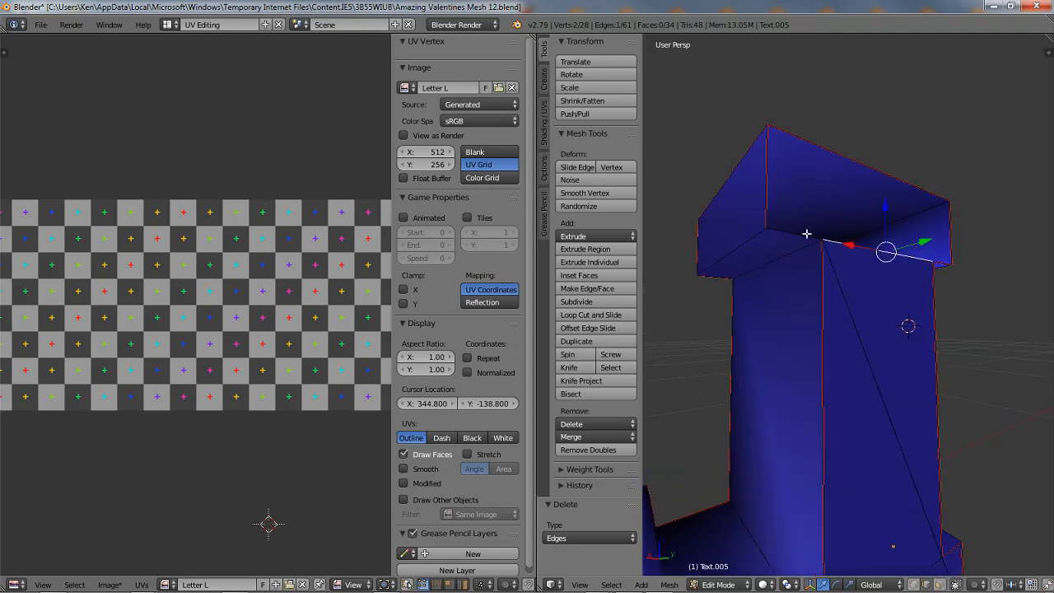
right_click(787, 212, "shift")
key("f")
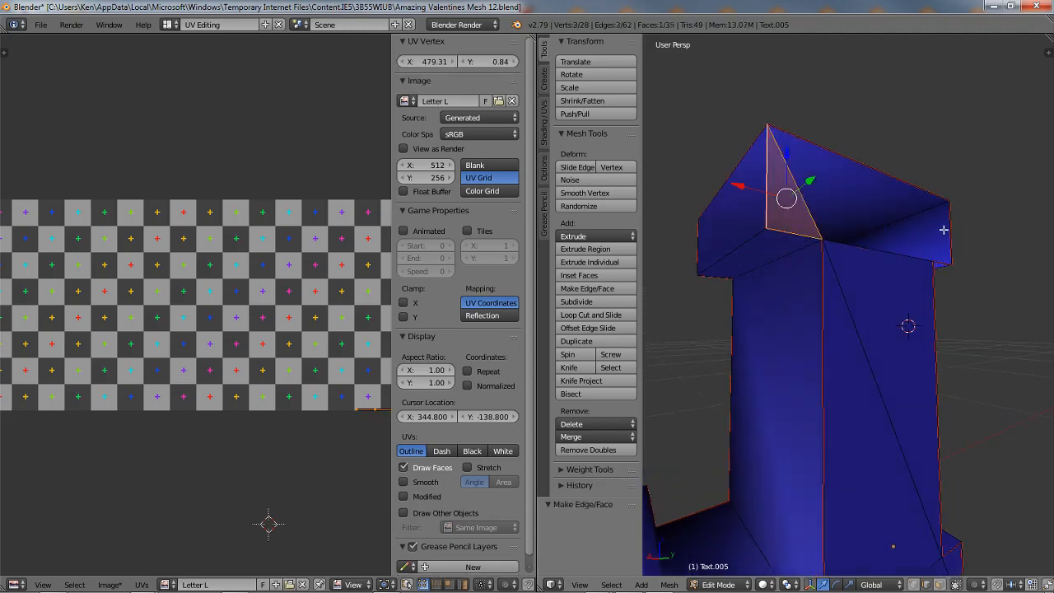
- Fill the small triangle at the other end of the cap's open back and close the large middle opening with a face
right_click(949, 231)
right_click(944, 262, "shift")
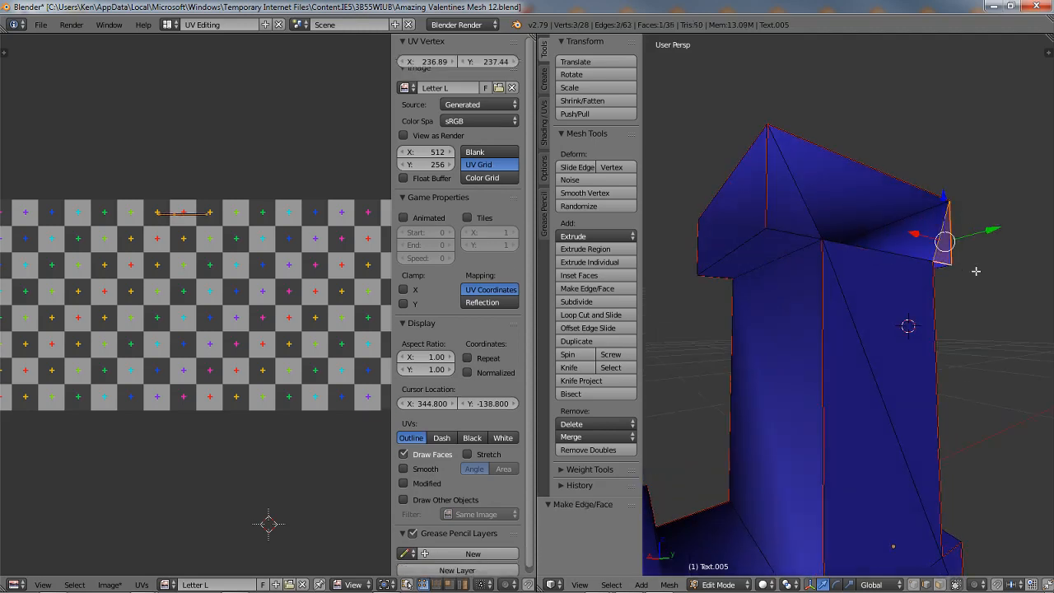
right_click(900, 183, "shift")
right_click(885, 245, "shift")
key("f")
- Switch to face selection and select the cap's two new triangular back faces and the large face between them
middle_click_drag(884, 244, 914, 298)
right_click(756, 257)
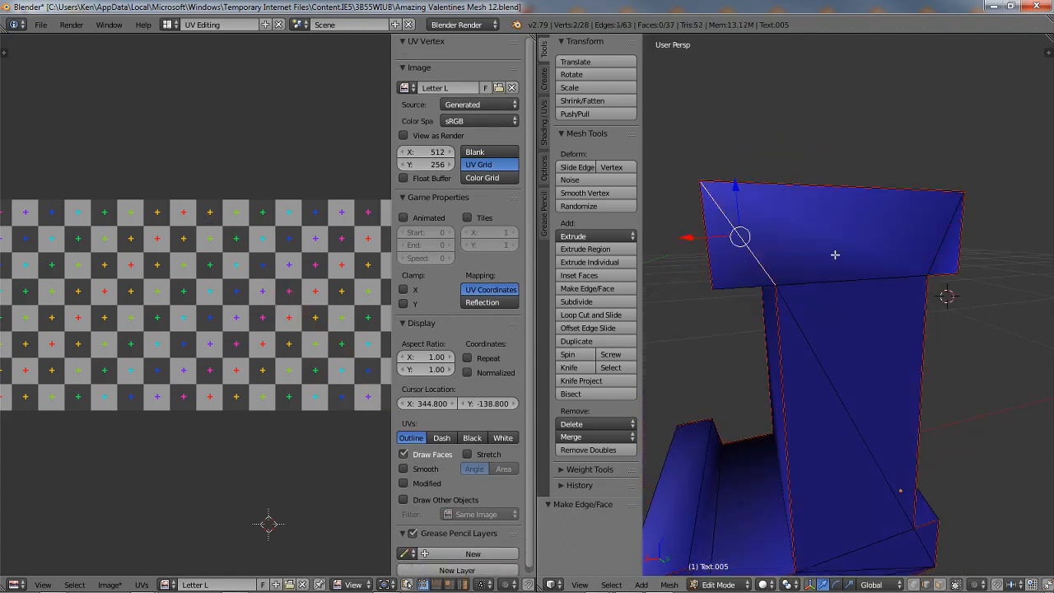
left_click(940, 585)
right_click(749, 264)
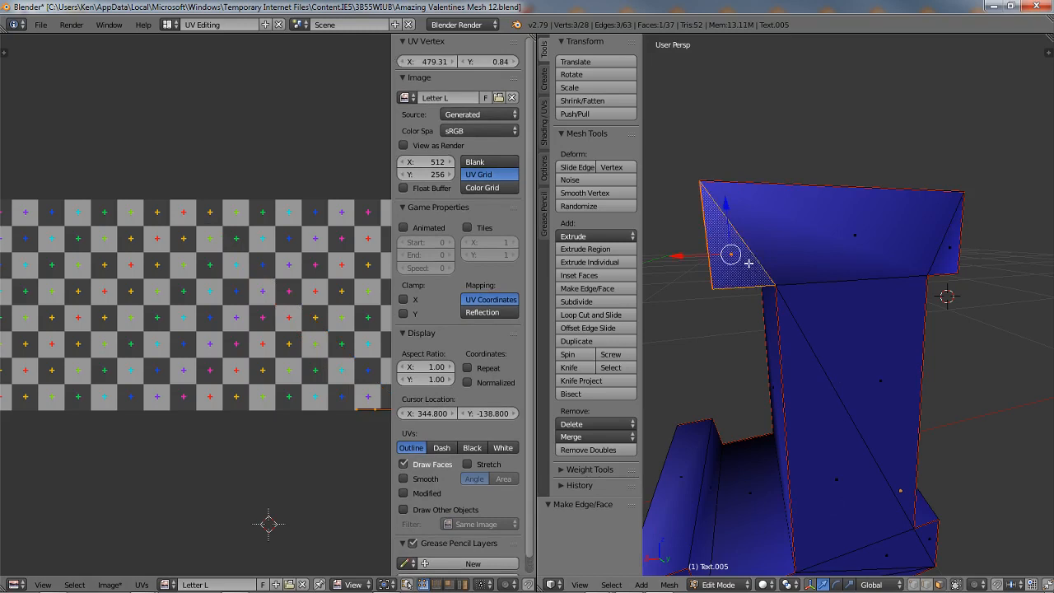
right_click(784, 245, "shift")
right_click(949, 262, "shift")
scroll(850, 349, "up", 3)
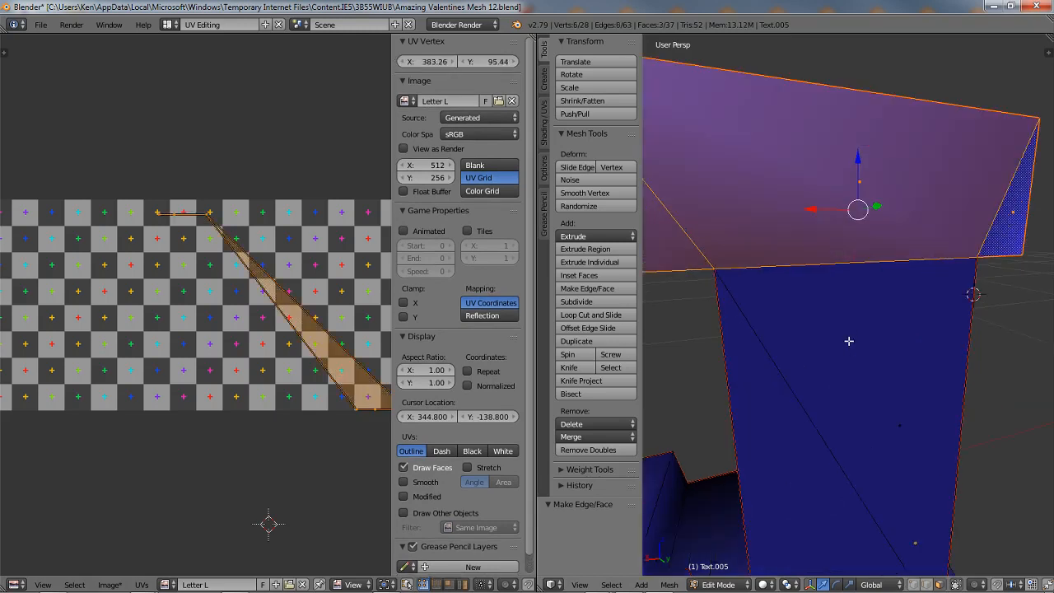
scroll(849, 340, "down", 2)
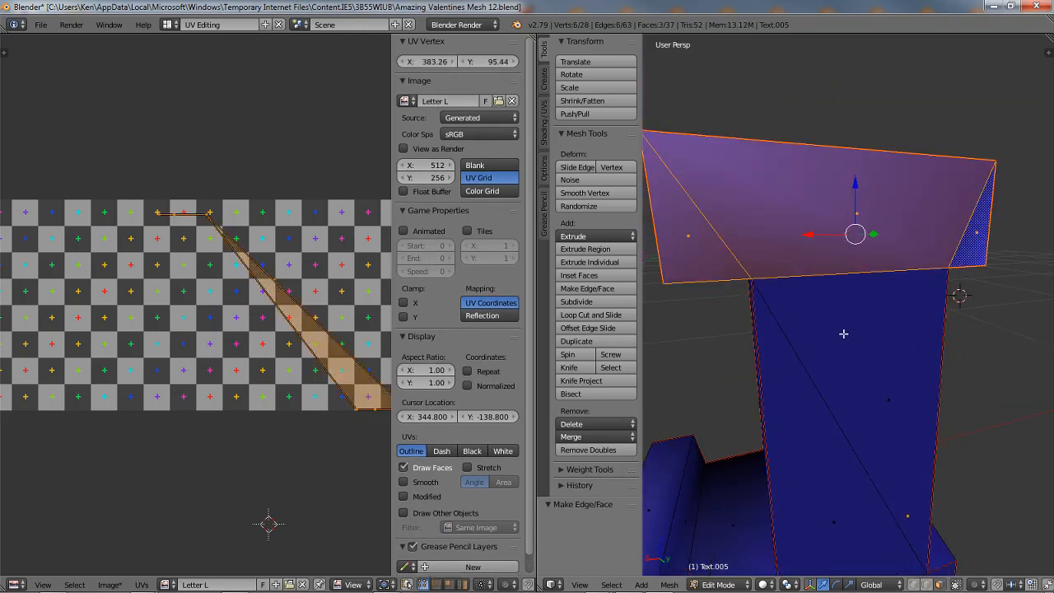
- Switch to the Default screen layout and show the letter L in textured shading
left_click(176, 29)
left_click(183, 80)
scroll(365, 280, "up", 3)
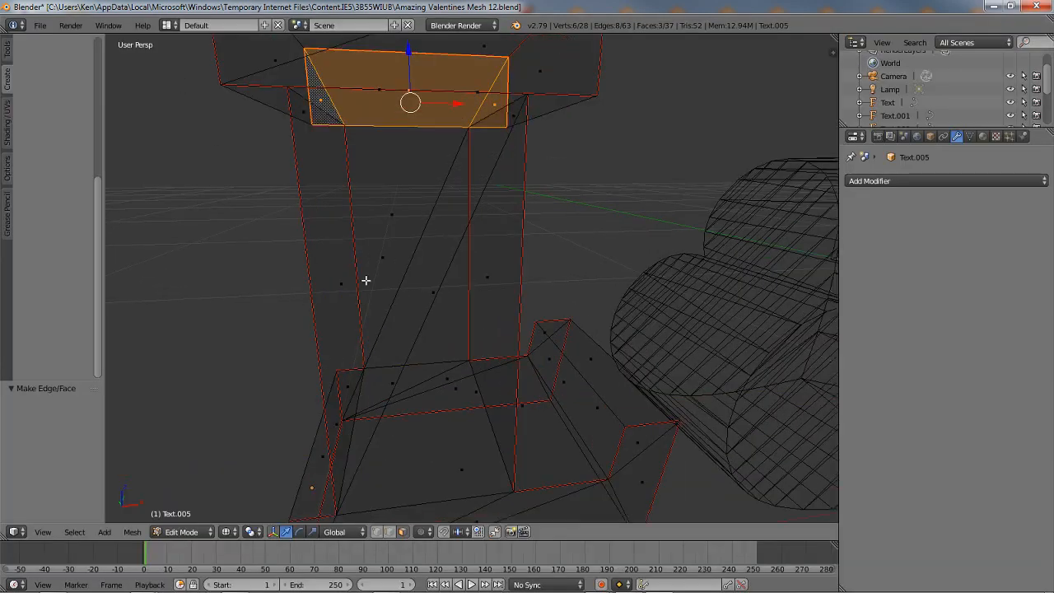
key("alt+z")
middle_click_drag(403, 297, 623, 306)
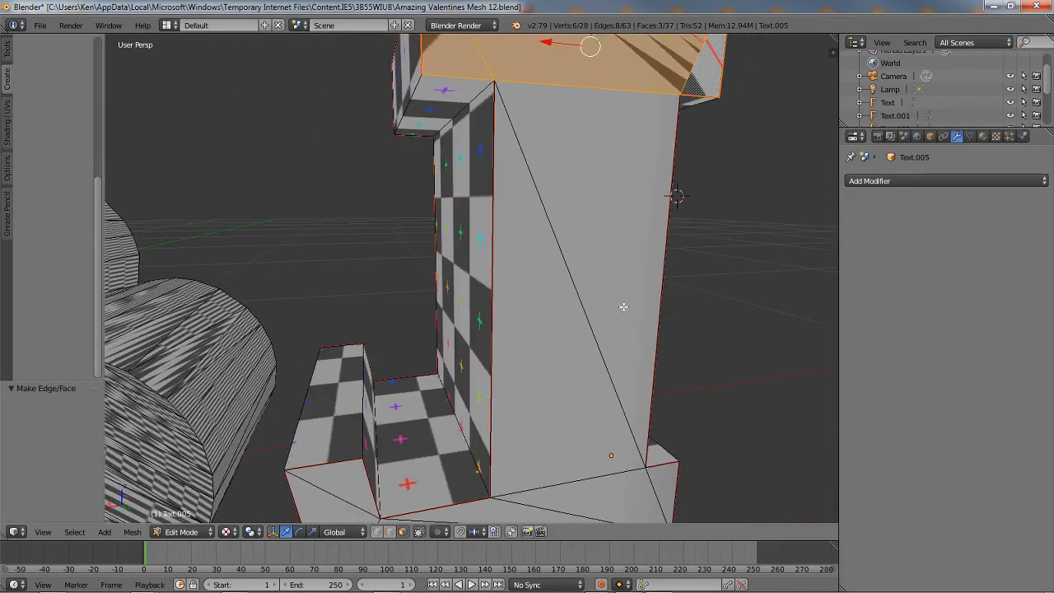
- Return the view to solid shading and select only the cap's three new back faces
key("a")
mouse_move(562, 282)
middle_mouse_down()
mouse_move(539, 160)
mouse_move(518, 302)
mouse_move(557, 268)
mouse_move(553, 219)
mouse_move(492, 214)
middle_mouse_up()
key("z")
key("z")
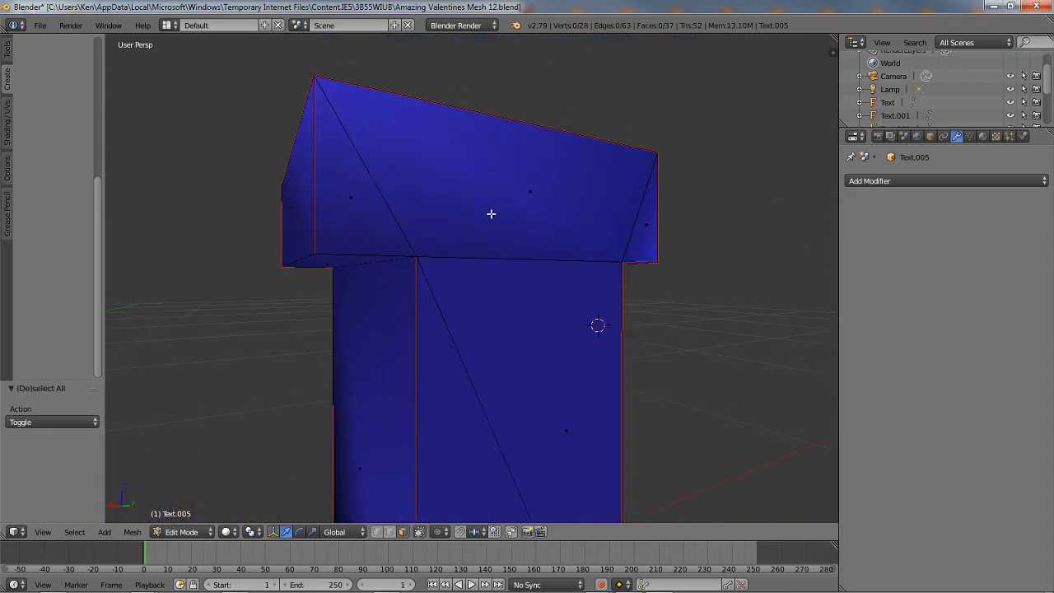
right_click(352, 198)
right_click(446, 189, "shift")
right_click(657, 244, "shift")
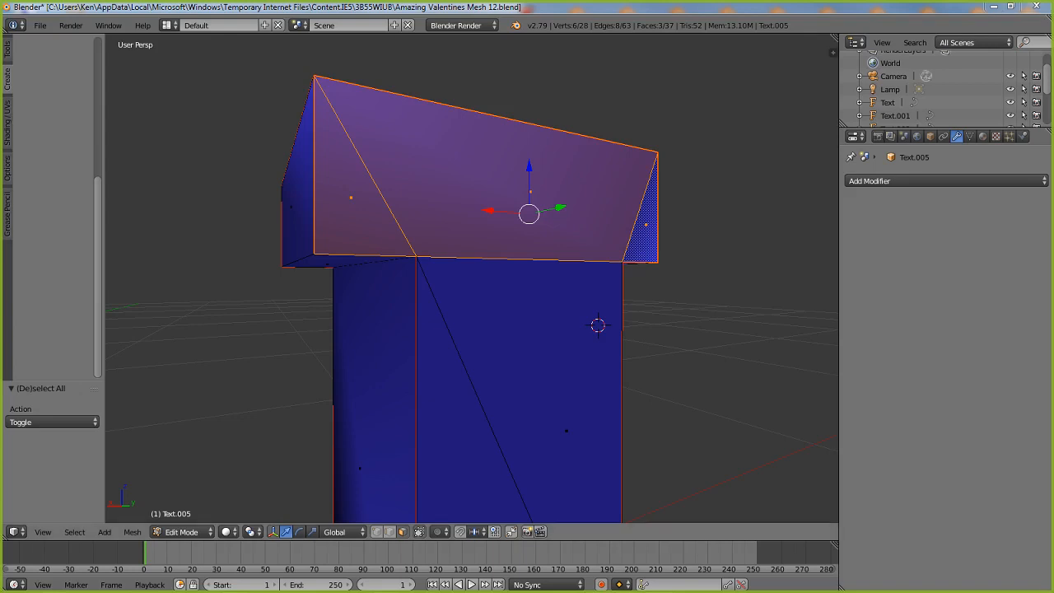
- Examine the cap's back up close and reselect its two end triangles and large middle face
middle_click_drag(425, 65, 476, 231)
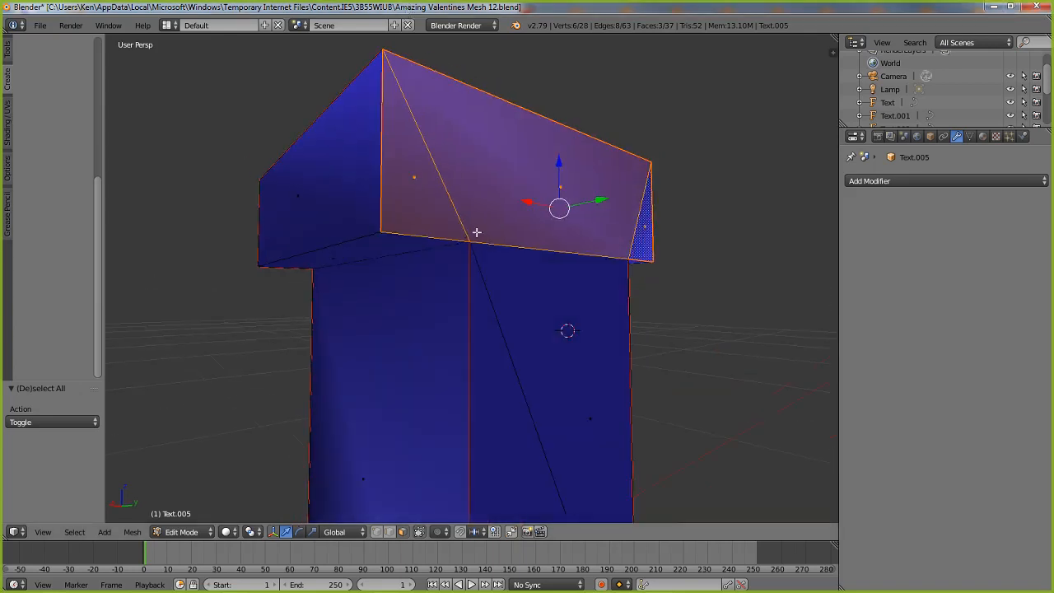
scroll(472, 233, "up", 1)
middle_click_drag(442, 184, 299, 244)
right_click(297, 233)
right_click(534, 272, "shift")
right_click(675, 272, "shift")
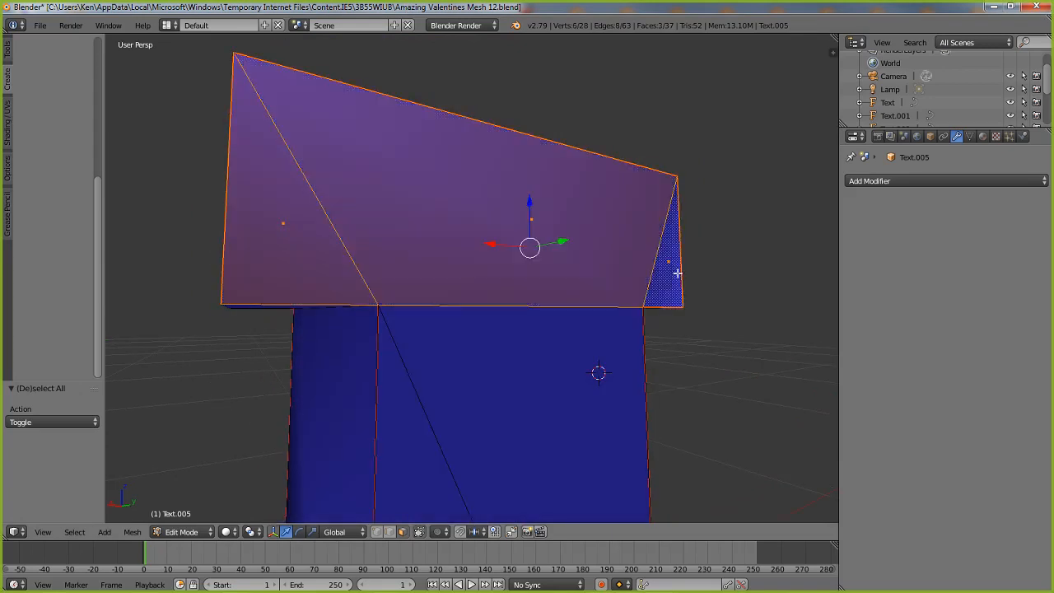
- Add the stem's two triangular back faces, and reduce the selection to one of them plus the cap's large middle face
middle_click_drag(442, 337, 332, 335)
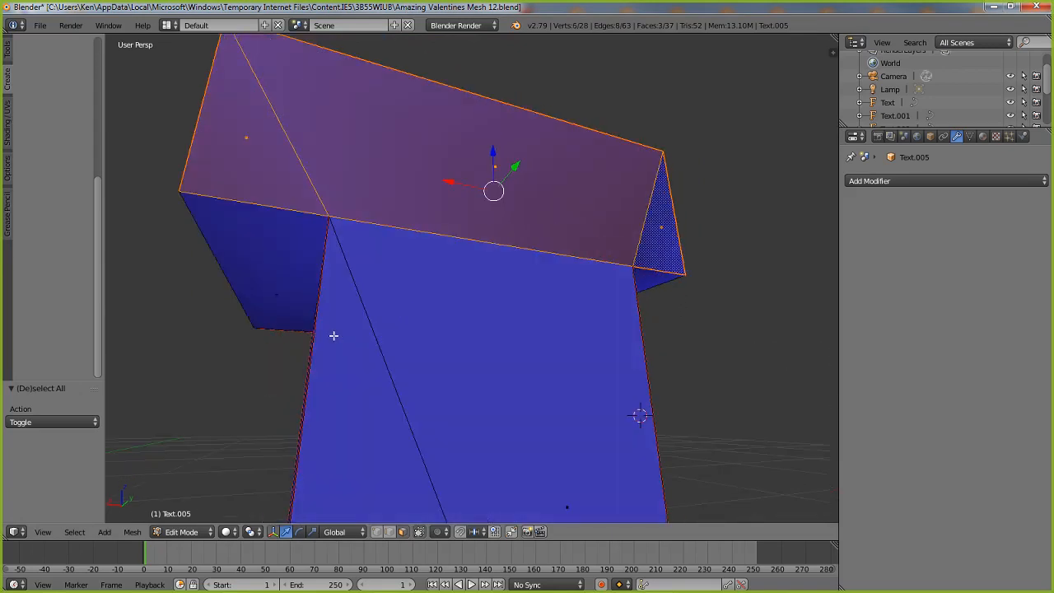
right_click(332, 335, "shift")
right_click(489, 302, "shift")
middle_click_drag(489, 302, 515, 323)
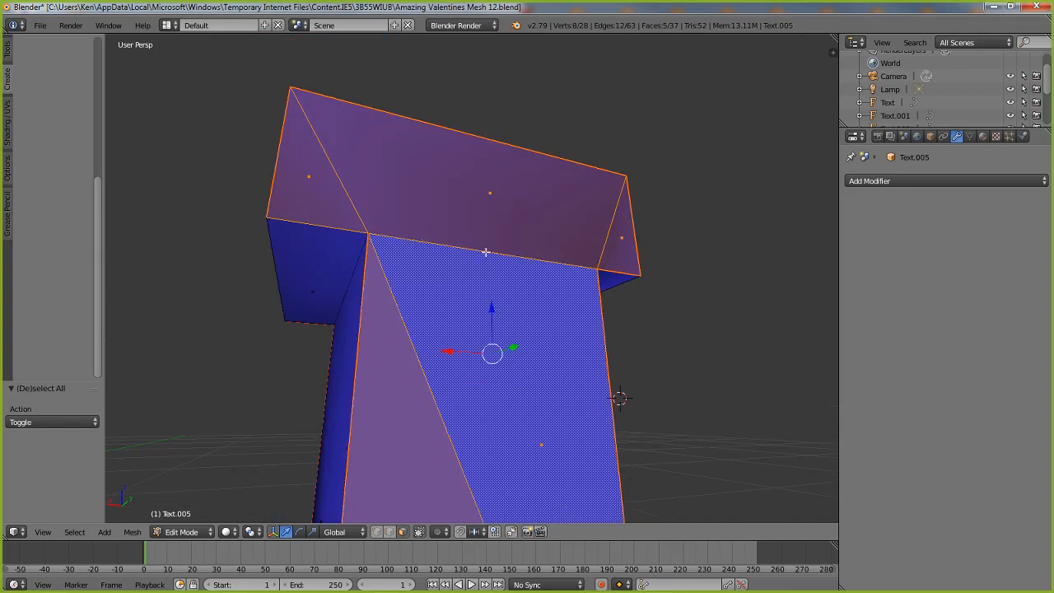
right_click(423, 292)
right_click(459, 203, "shift")
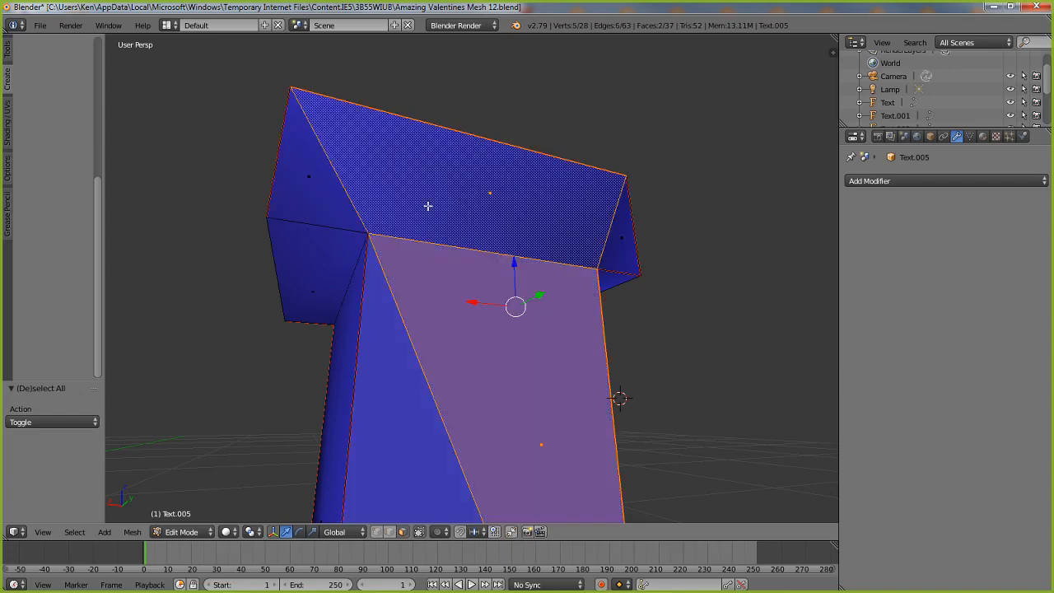
- Select the cap's two triangular front faces together with the stem's two triangular front faces
middle_click_drag(428, 205, 525, 252)
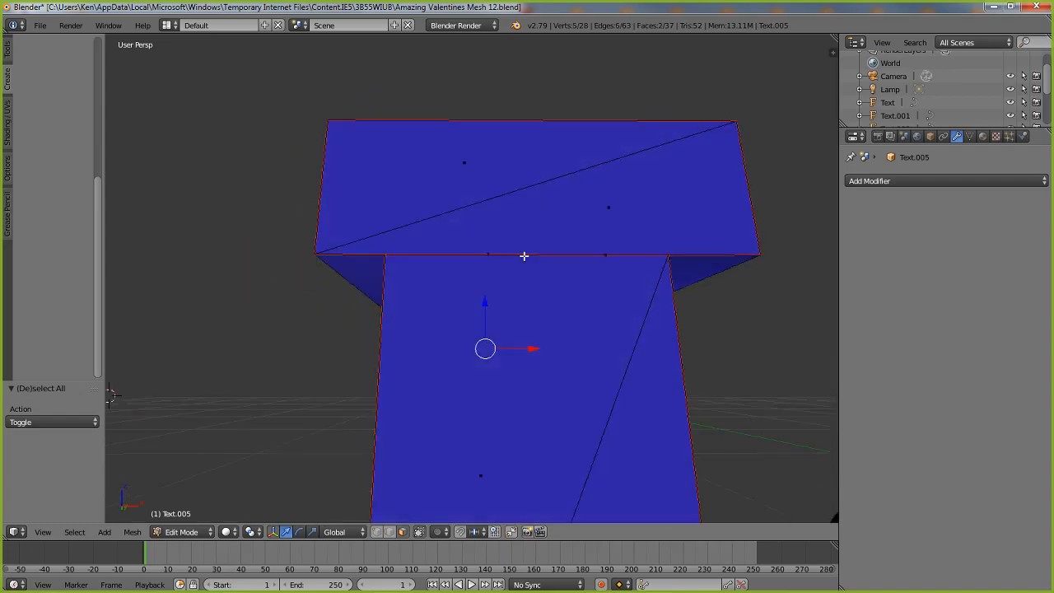
right_click(518, 207)
right_click(431, 160, "shift")
right_click(485, 361, "shift")
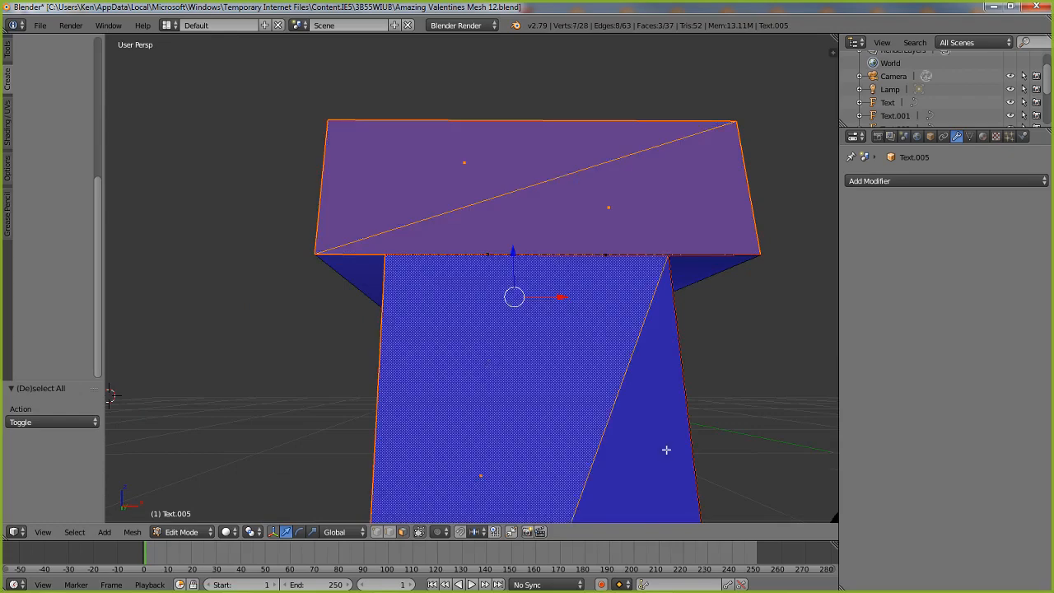
right_click(651, 439, "shift")
middle_click_drag(538, 368, 569, 346)
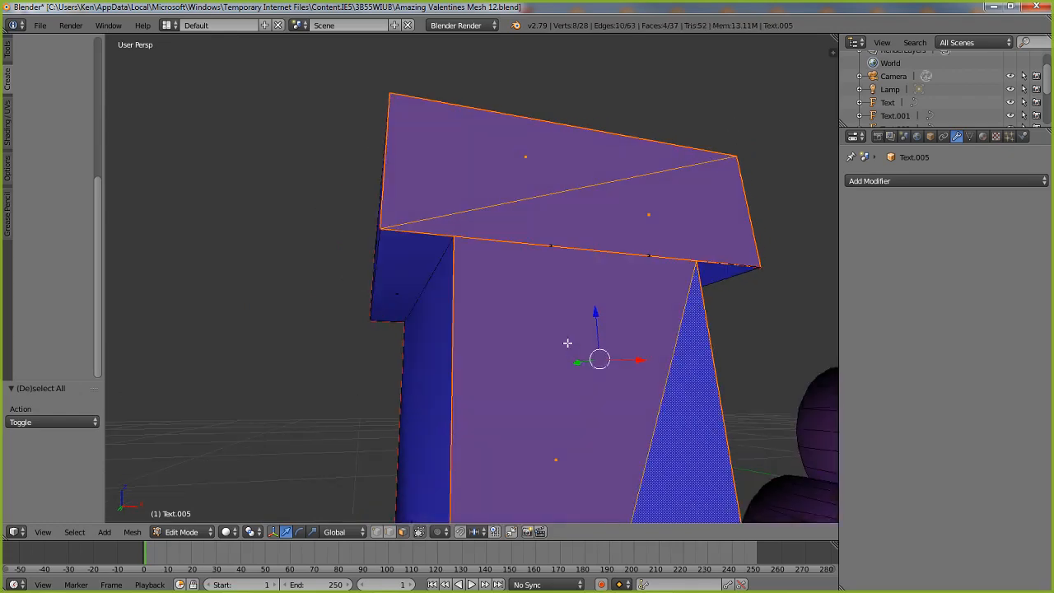
- Select only the cap's two triangular front faces and raise them 0.063 along the Z axis
right_click(589, 217)
right_click(506, 171, "shift")
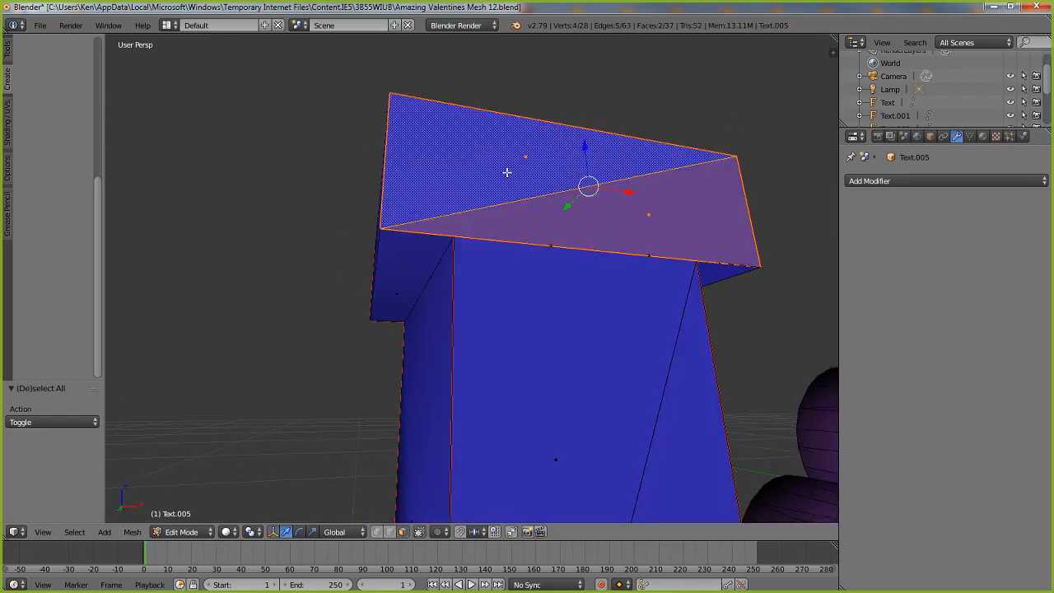
middle_click_drag(507, 173, 546, 348)
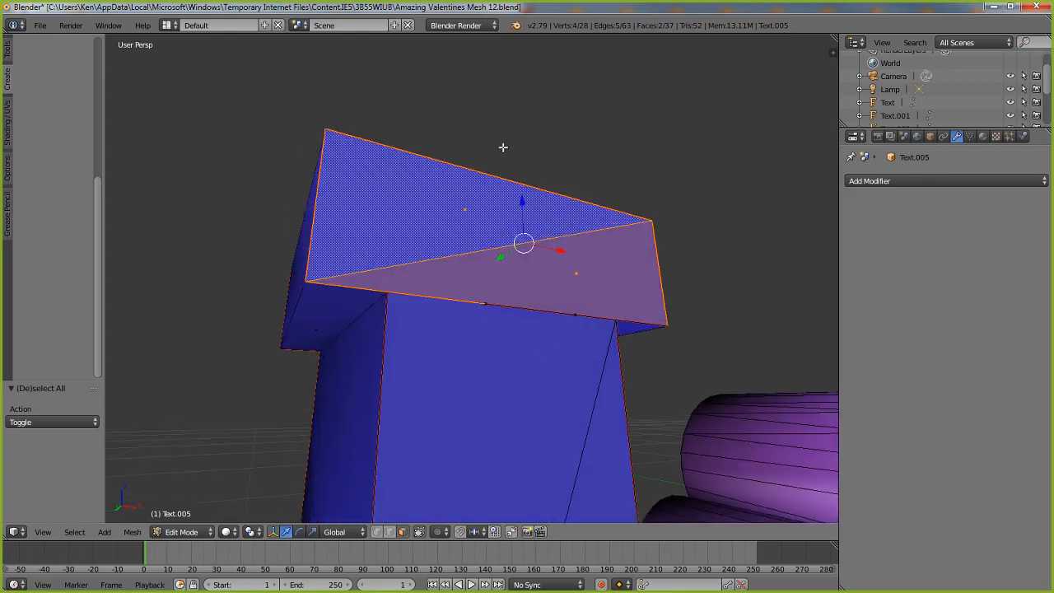
left_click_drag(522, 199, 522, 115)
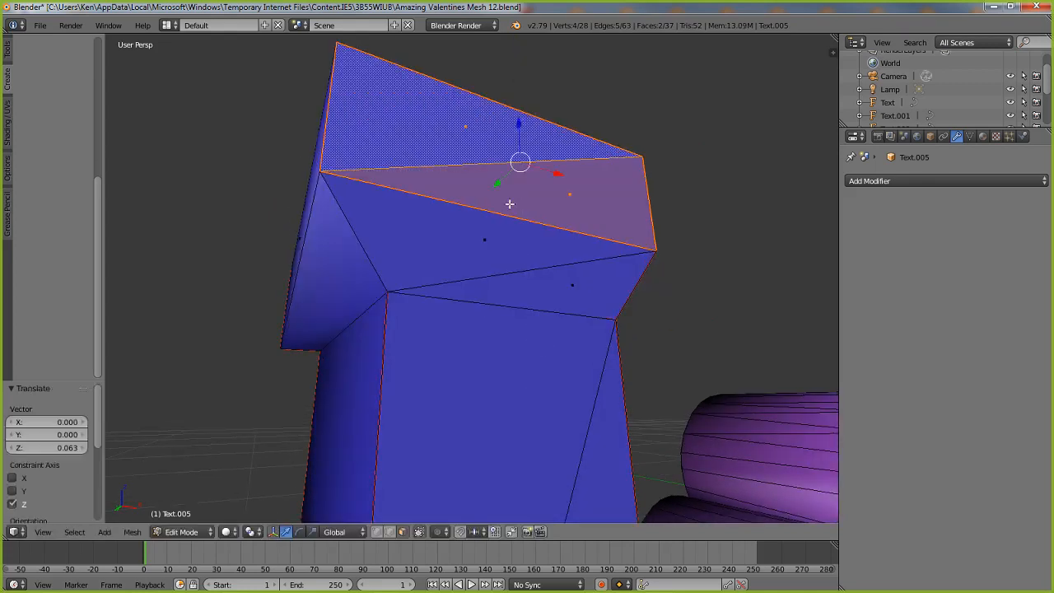
- Add the two slanted triangles between the cap's front and the stem to the selection and examine them from several angles
right_click(504, 286, "shift")
right_click(494, 253, "shift")
middle_click_drag(494, 255, 433, 313)
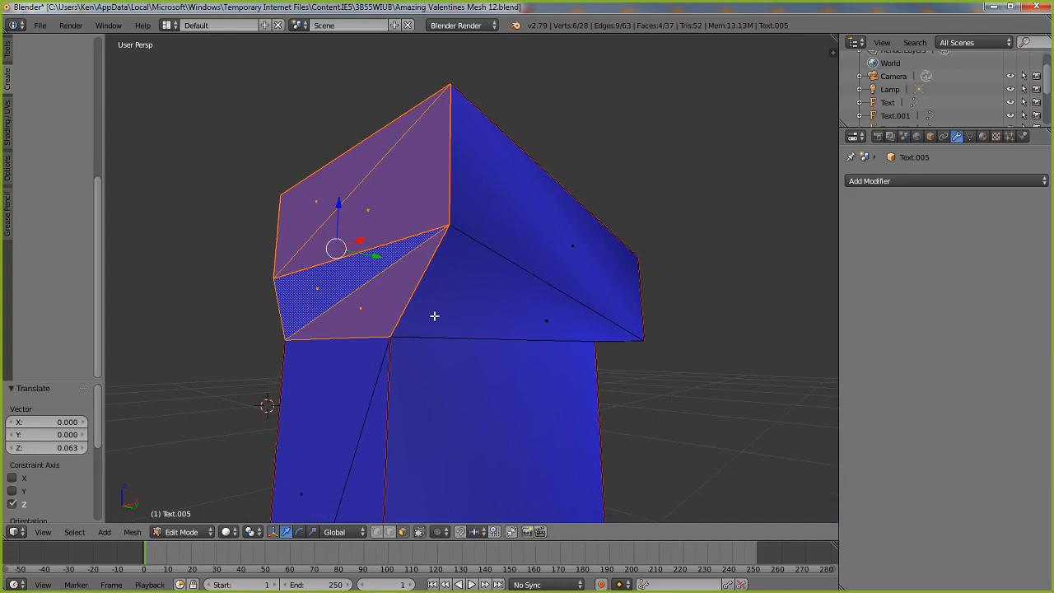
middle_click_drag(434, 315, 617, 306)
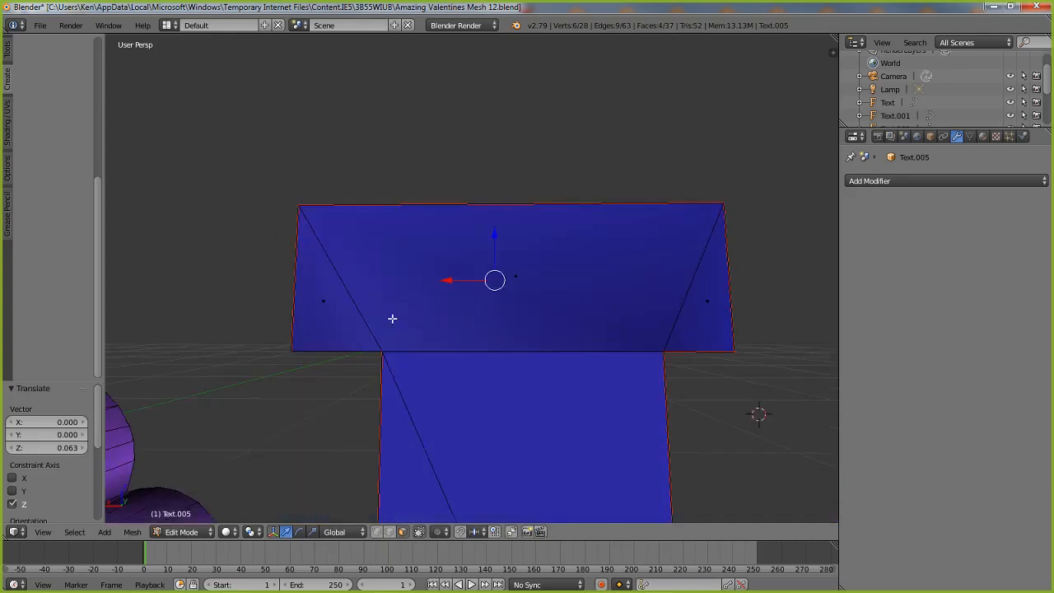
middle_click_drag(392, 318, 642, 311)
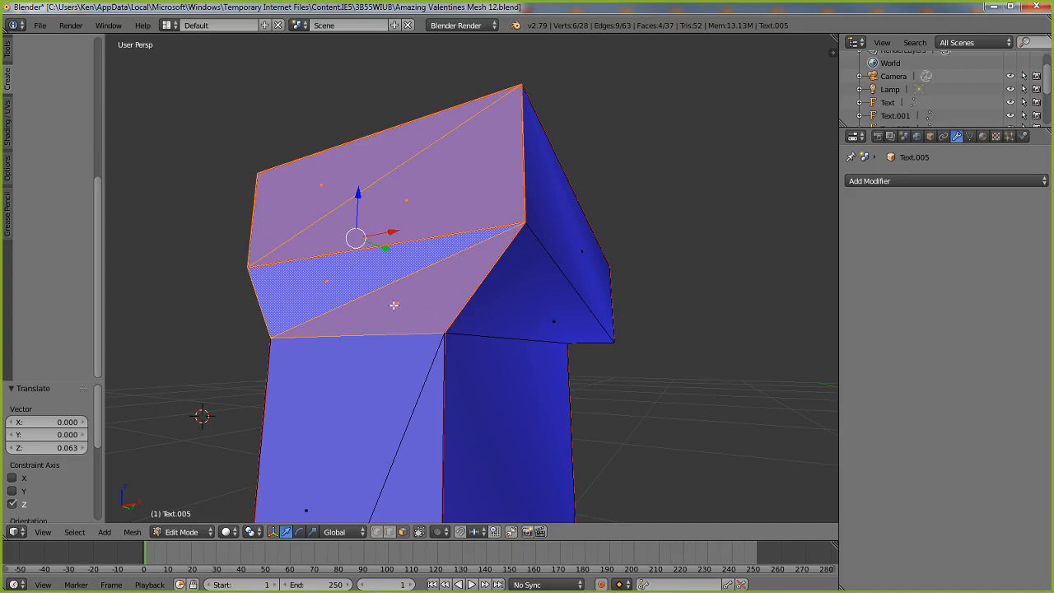
middle_click_drag(343, 283, 380, 306)
scroll(463, 409, "up", 2)
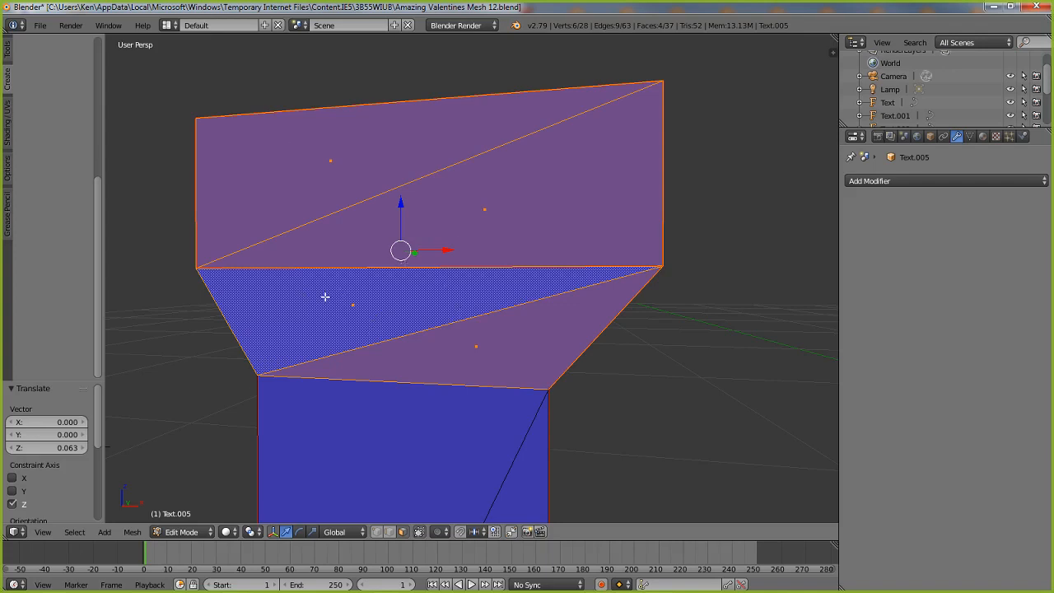
scroll(373, 306, "down", 1)
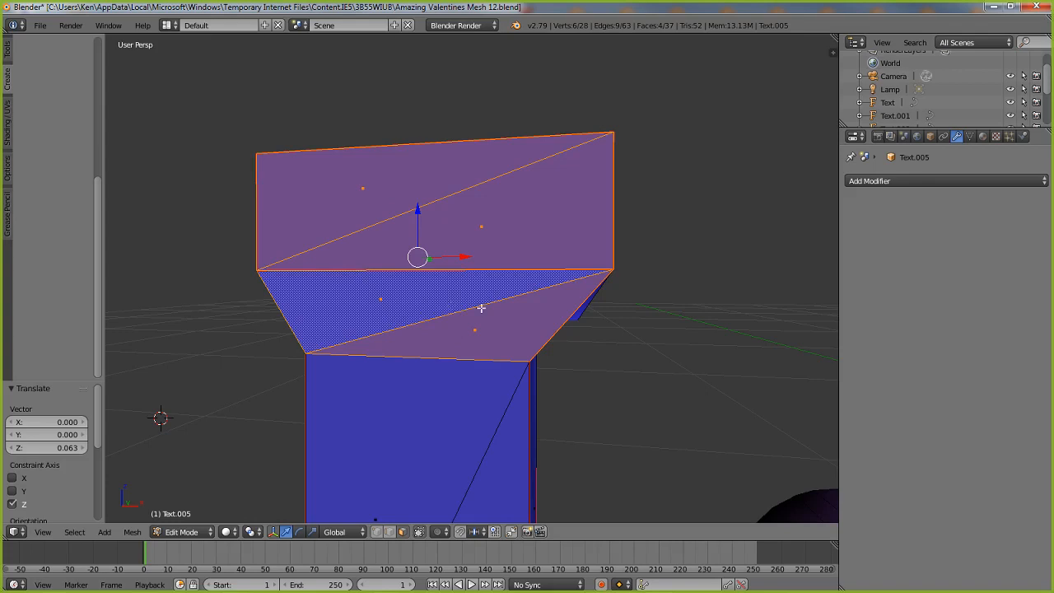
middle_click_drag(538, 331, 527, 311)
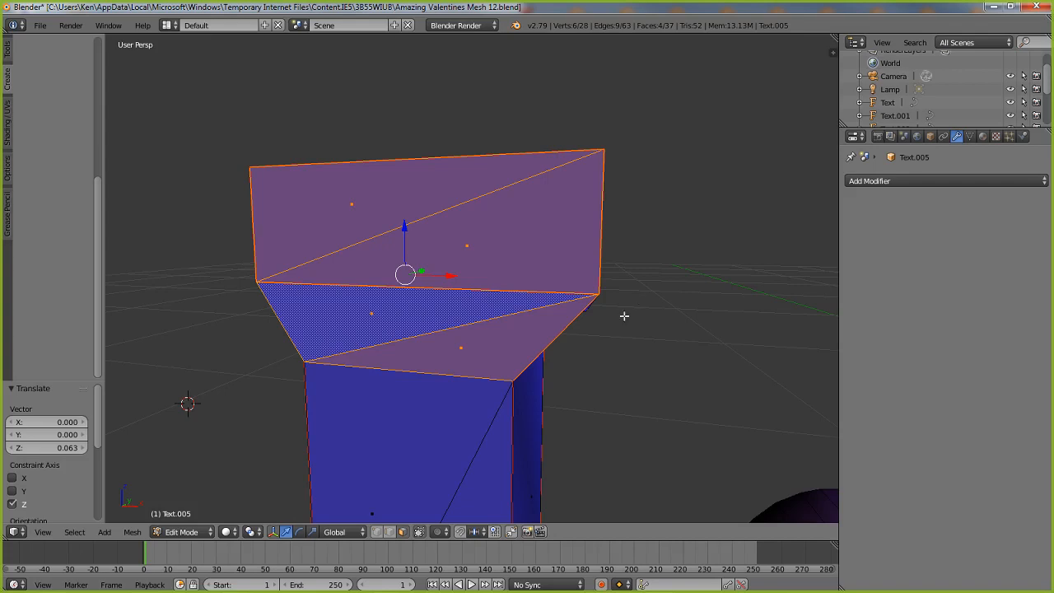
- Extend the selection over the stem's two front triangles and all front triangles of the base, including its upturned tip
scroll(401, 291, "down", 4)
middle_click_drag(401, 290, 330, 263, "shift")
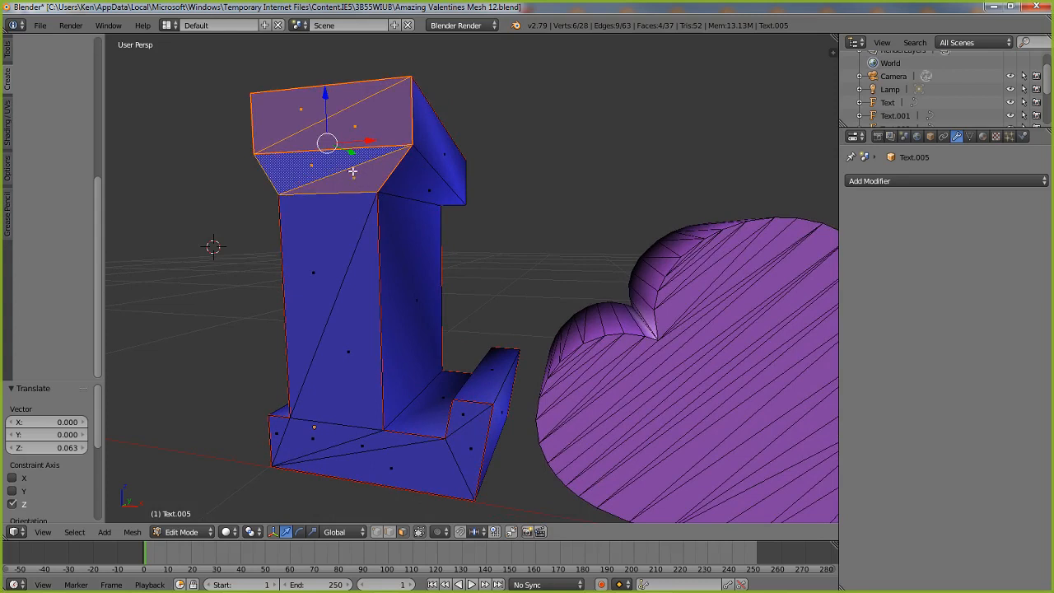
right_click(328, 229, "shift")
right_click(361, 323, "shift")
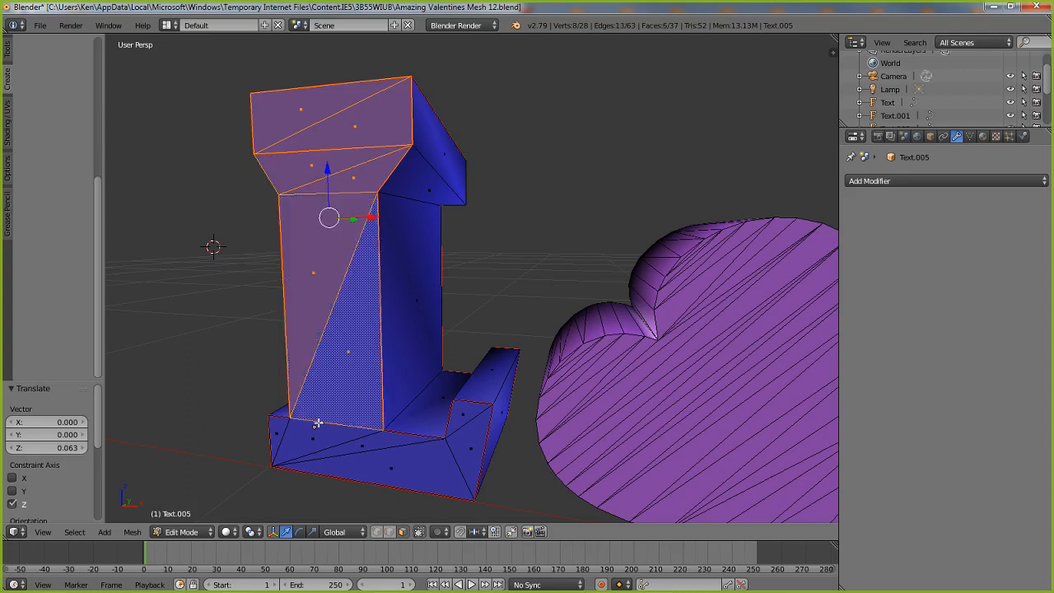
right_click(281, 433, "shift")
right_click(313, 437, "shift")
right_click(361, 445, "shift")
right_click(376, 461, "shift")
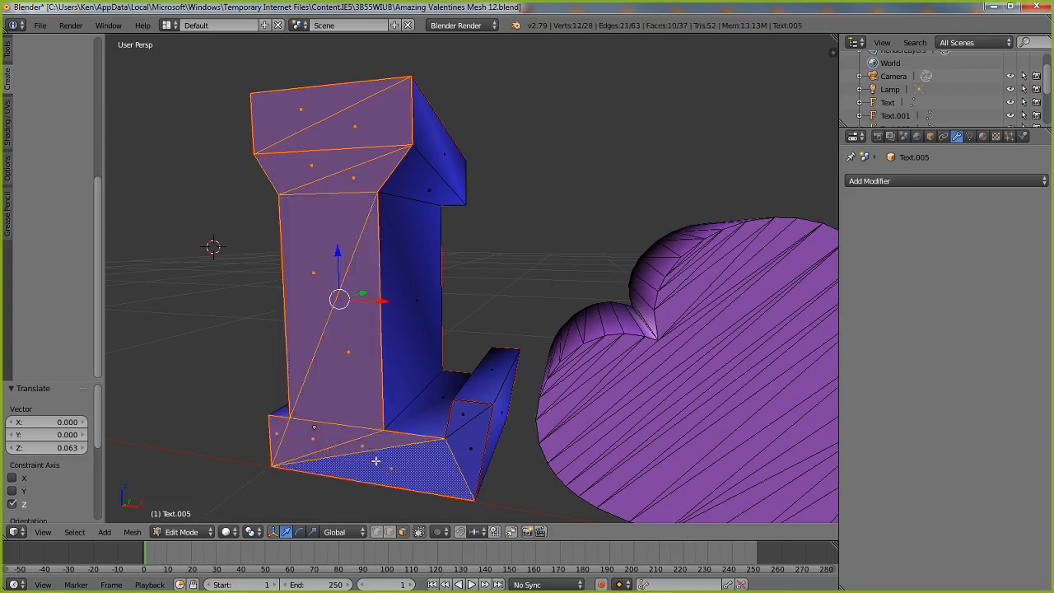
right_click(455, 452, "shift")
right_click(463, 412, "shift")
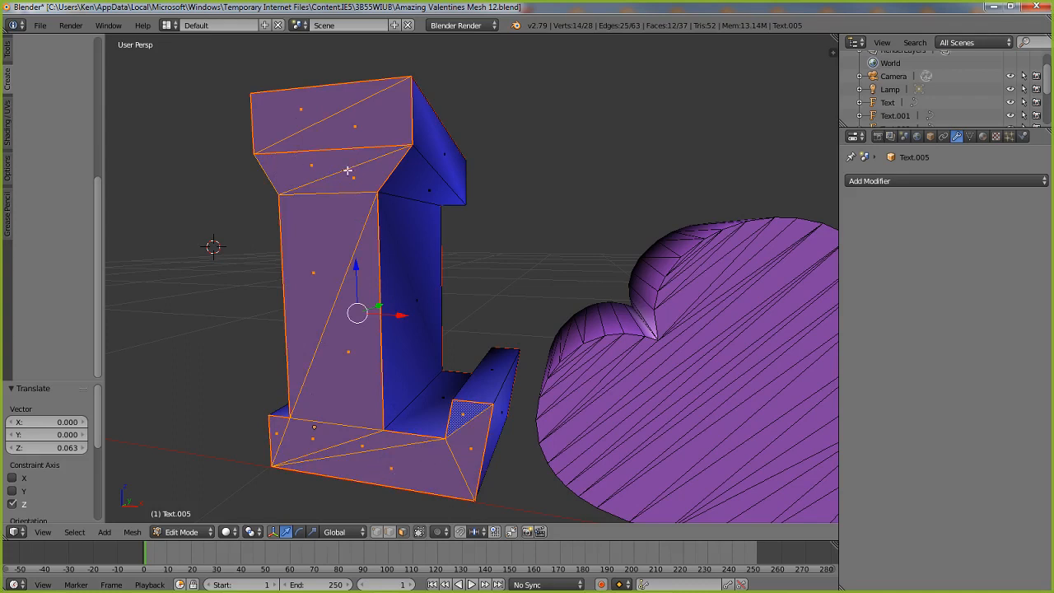
- Select only the cap's three back faces together with the stem's two triangular back faces
middle_click_drag(340, 322, 532, 182)
right_click(532, 180)
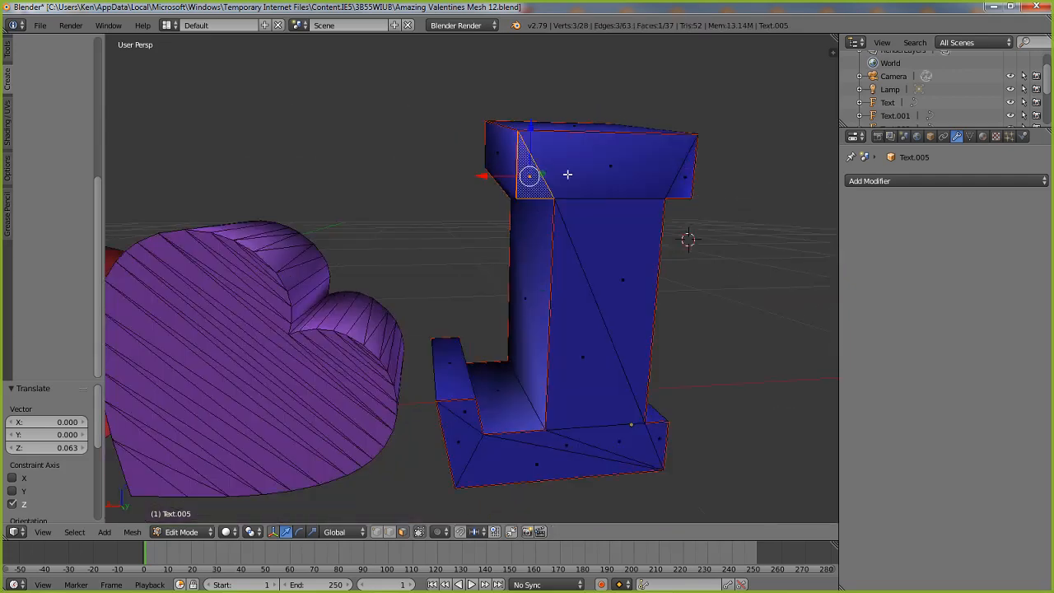
right_click(601, 172, "shift")
right_click(681, 177, "shift")
right_click(624, 249, "shift")
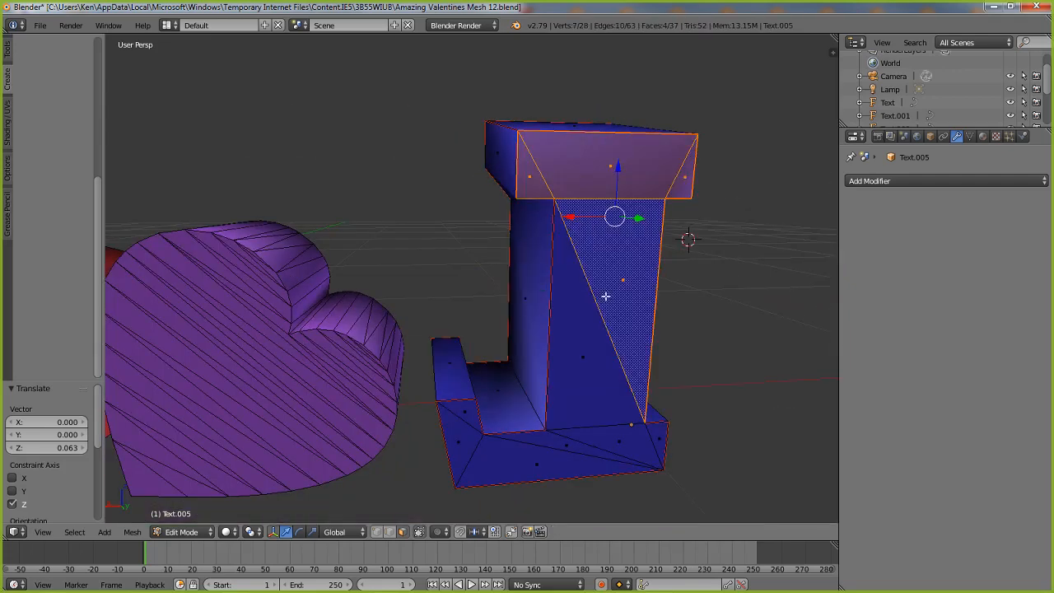
right_click(580, 334, "shift")
- Extend the selection over all back faces of the base, including the upturned tip
right_click(621, 441, "shift")
right_click(655, 435, "shift")
right_click(596, 461, "shift")
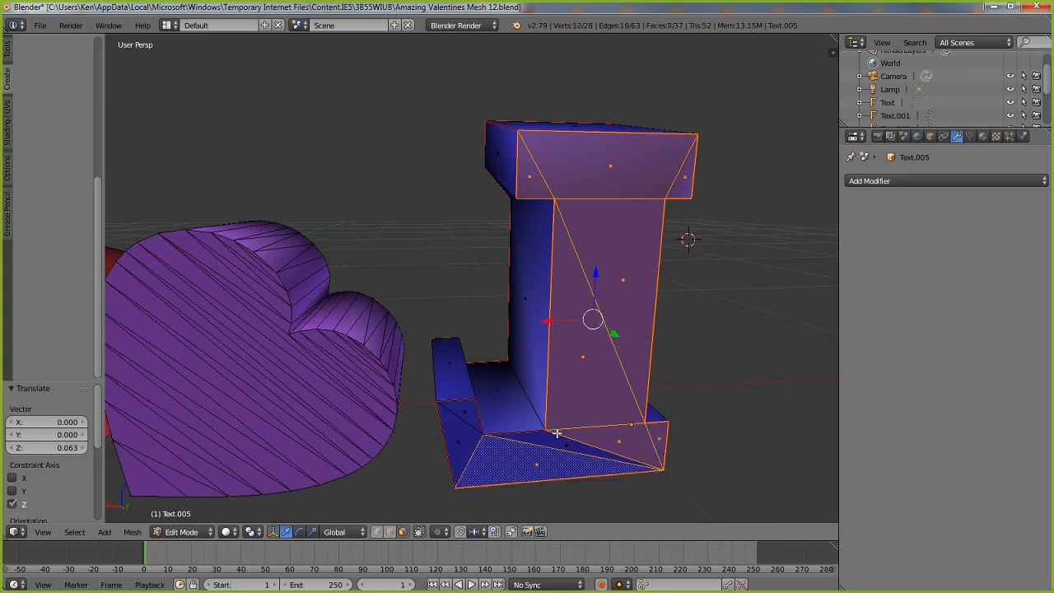
right_click(555, 438, "shift")
right_click(455, 438, "shift")
right_click(458, 412, "shift")
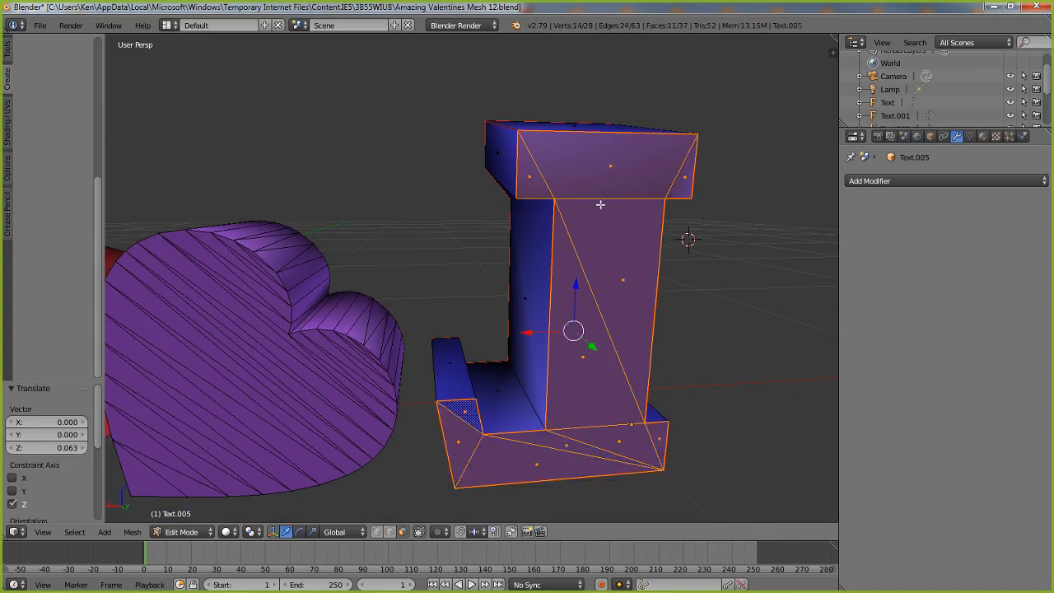
middle_click_drag(592, 300, 575, 294)
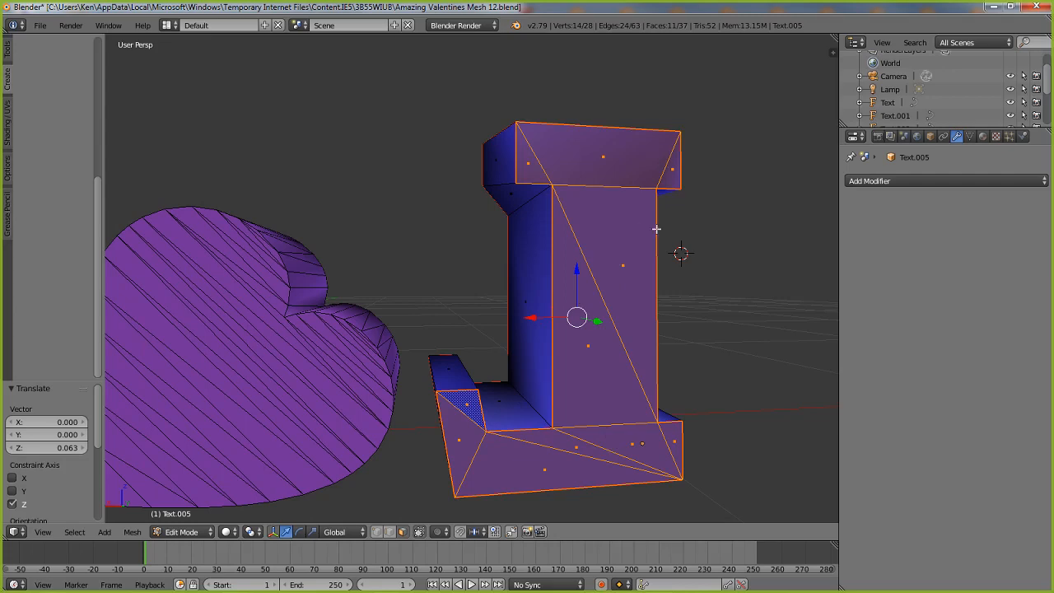
- Add the cap's two front triangles, the two slanted triangles beneath them and the stem's two front triangles to the selection
middle_click_drag(668, 269, 344, 151)
right_click(341, 119, "shift")
right_click(345, 154, "shift")
right_click(278, 101, "shift")
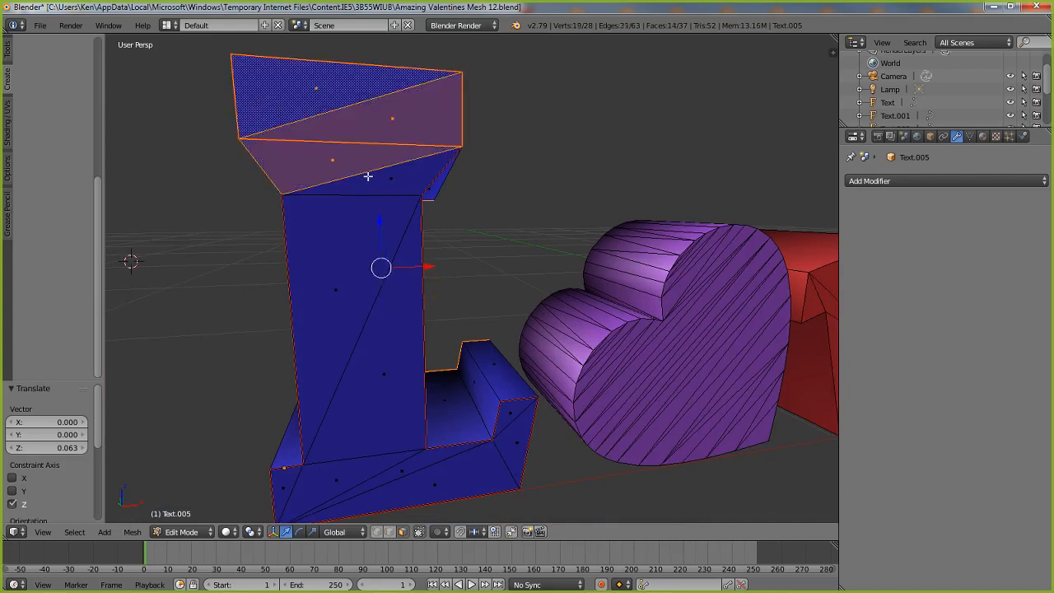
right_click(367, 172, "shift")
right_click(368, 225, "shift")
right_click(380, 410, "shift")
- Add the base's front triangles and upturned tip to the selection, and compare the letter's front and back
right_click(362, 475, "shift")
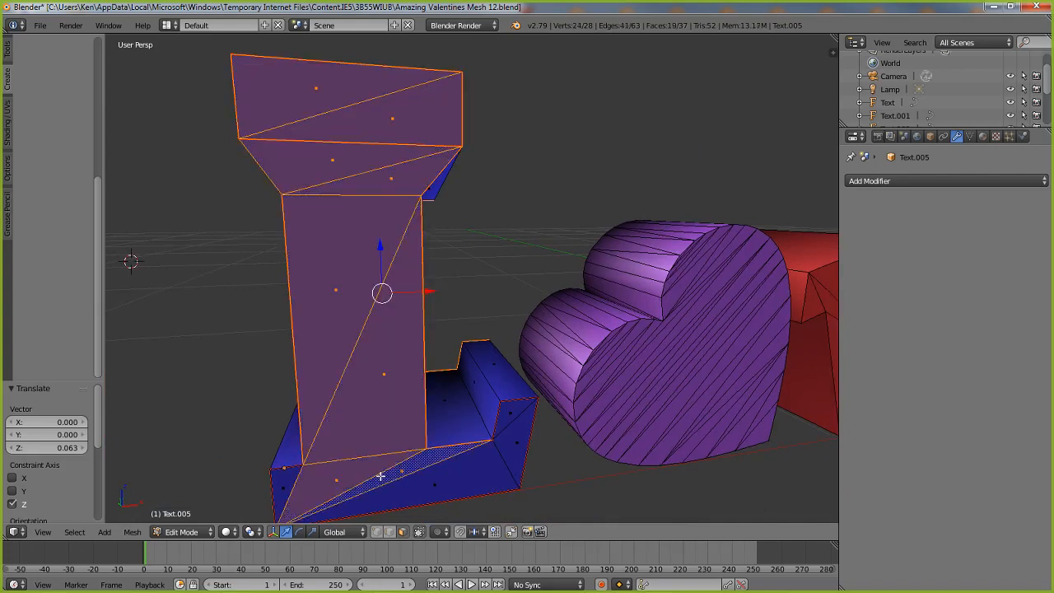
right_click(410, 485, "shift")
right_click(283, 480, "shift")
right_click(508, 443, "shift")
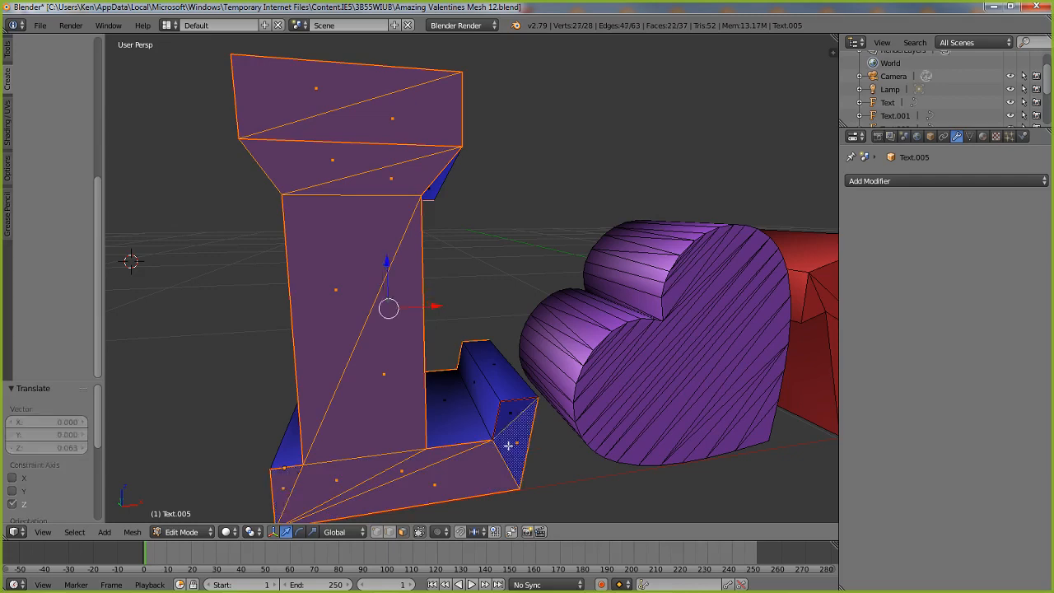
right_click(508, 412, "shift")
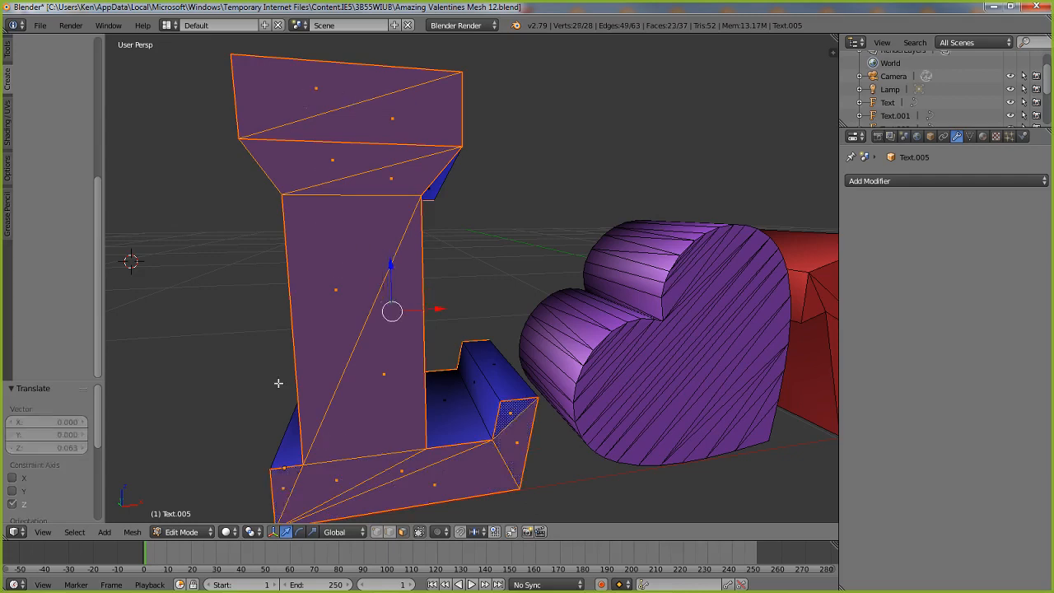
middle_click_drag(280, 384, 510, 207)
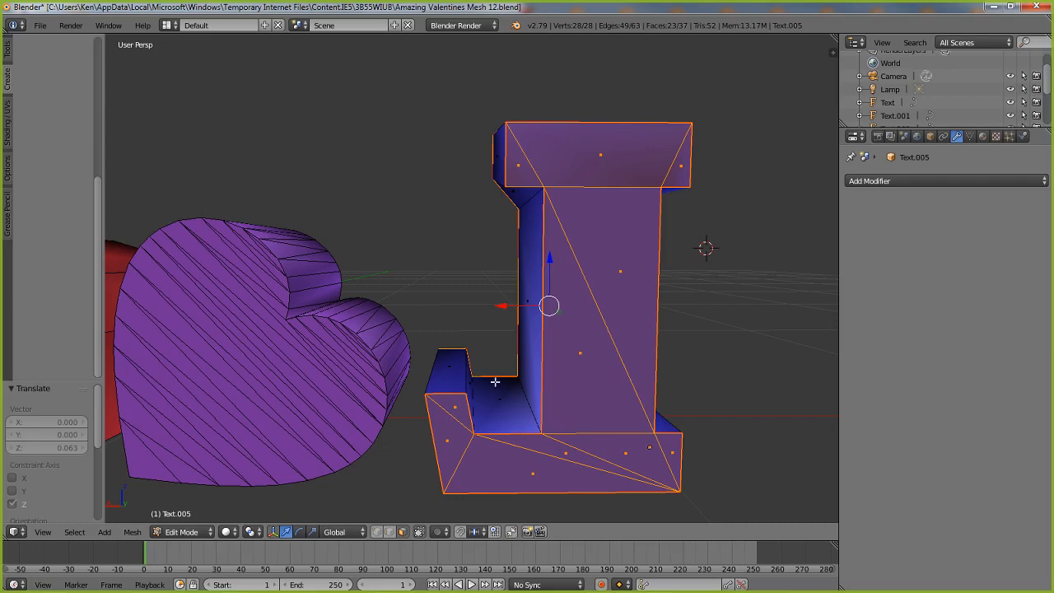
middle_click_drag(667, 327, 414, 321)
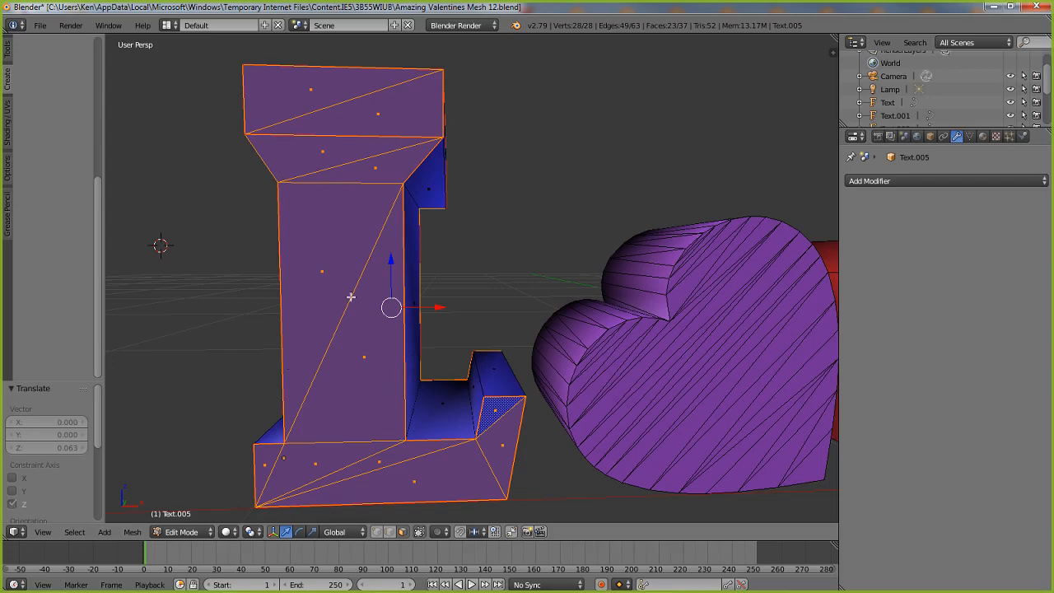
middle_click_drag(281, 312, 349, 324)
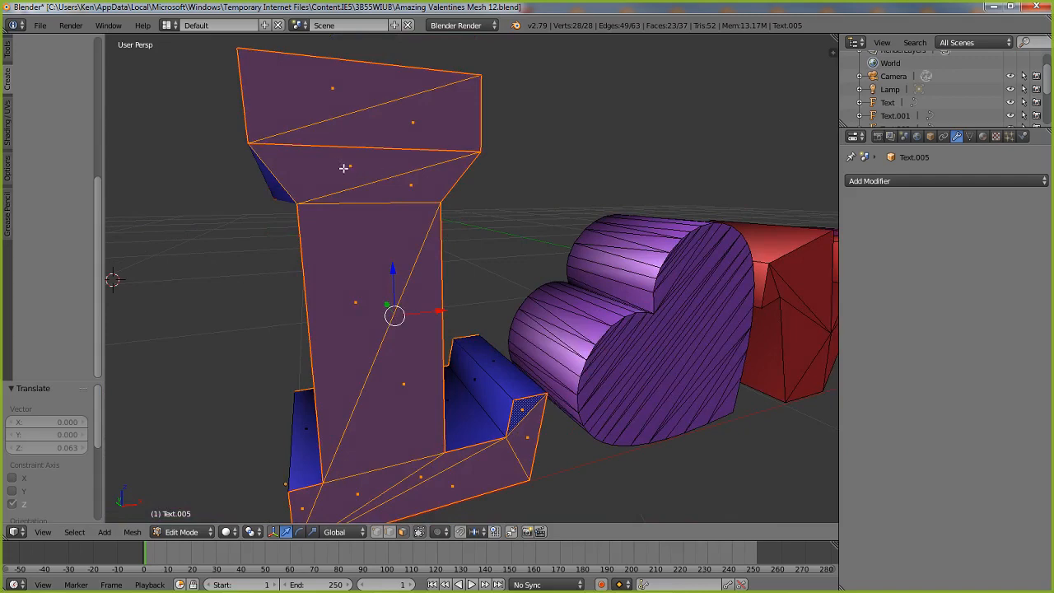
- Select only the two slanted triangles between the cap's front and the stem, and compare that area with the back
scroll(313, 172, "up", 4)
middle_click_drag(400, 168, 448, 205, "shift")
right_click(423, 170)
right_click(511, 223, "shift")
scroll(511, 224, "down", 3)
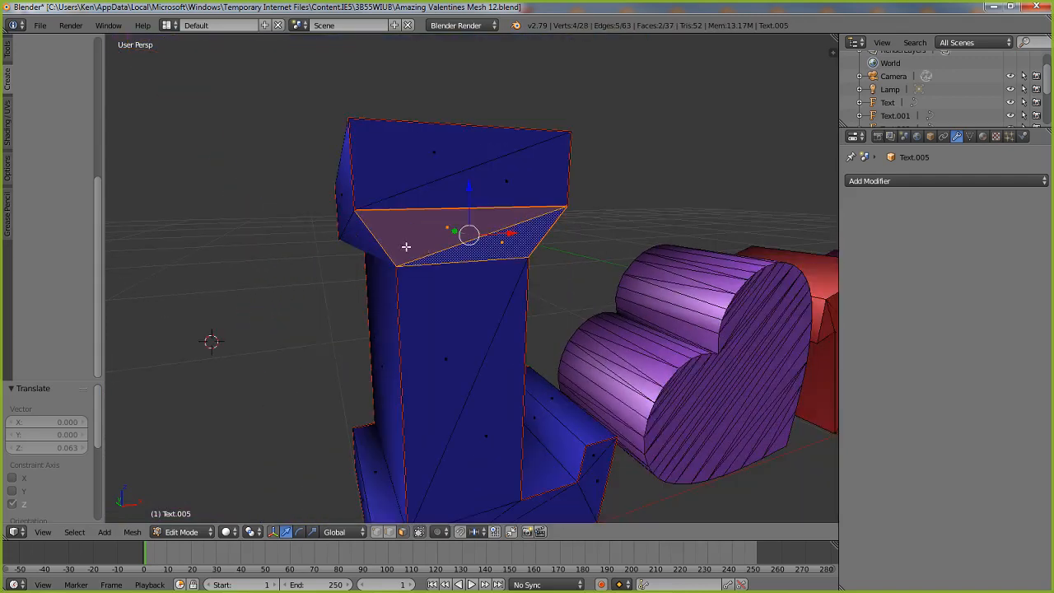
middle_click_drag(341, 257, 364, 255)
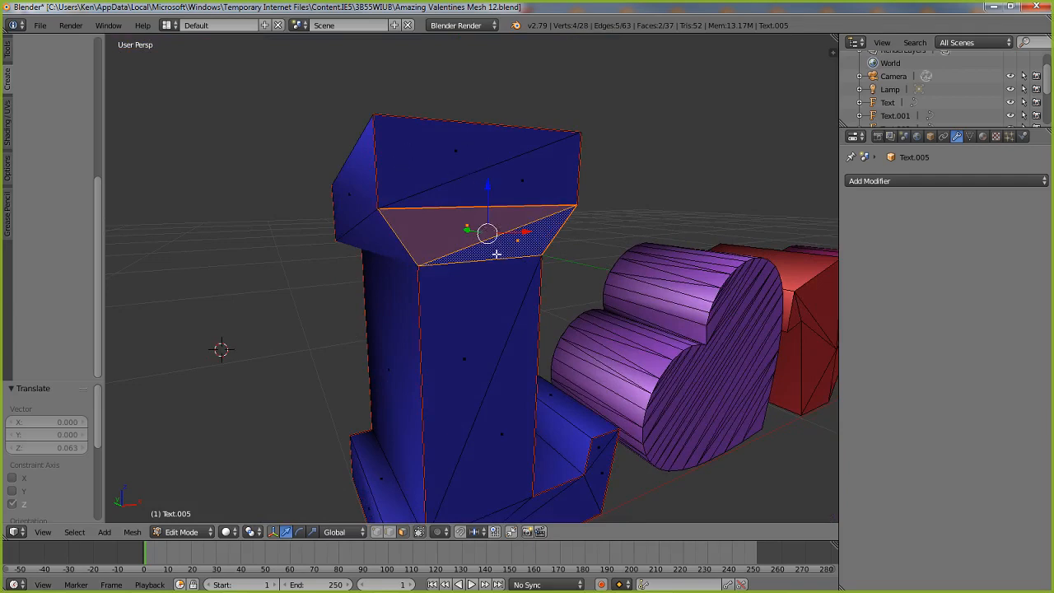
scroll(461, 265, "up", 2)
middle_click_drag(415, 287, 568, 297)
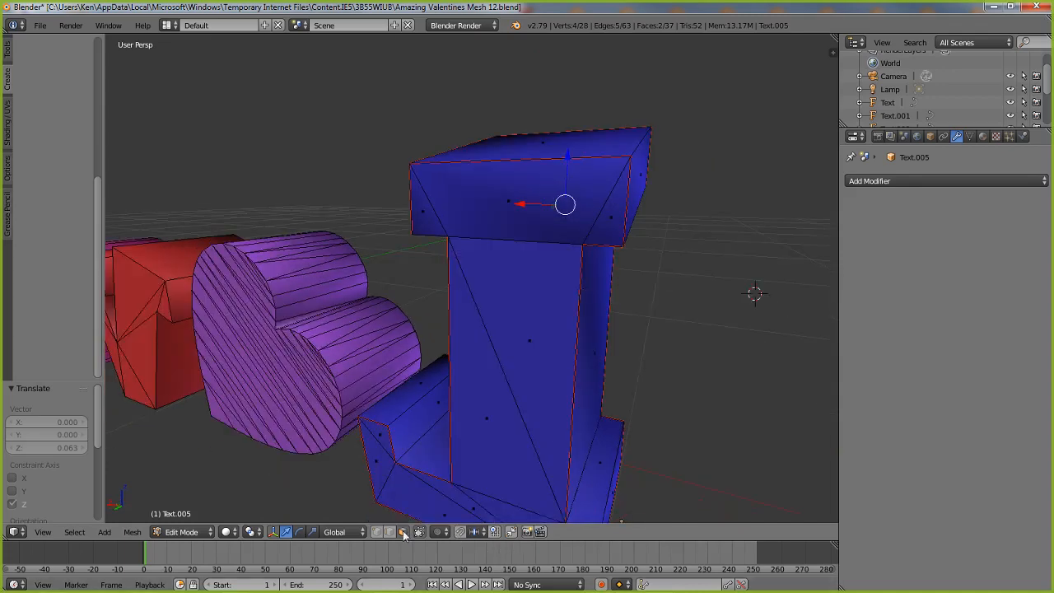
- Select the edge where the stem meets the cap on the back, compare it with the front, and save the file
right_click(531, 241)
scroll(535, 247, "up", 3)
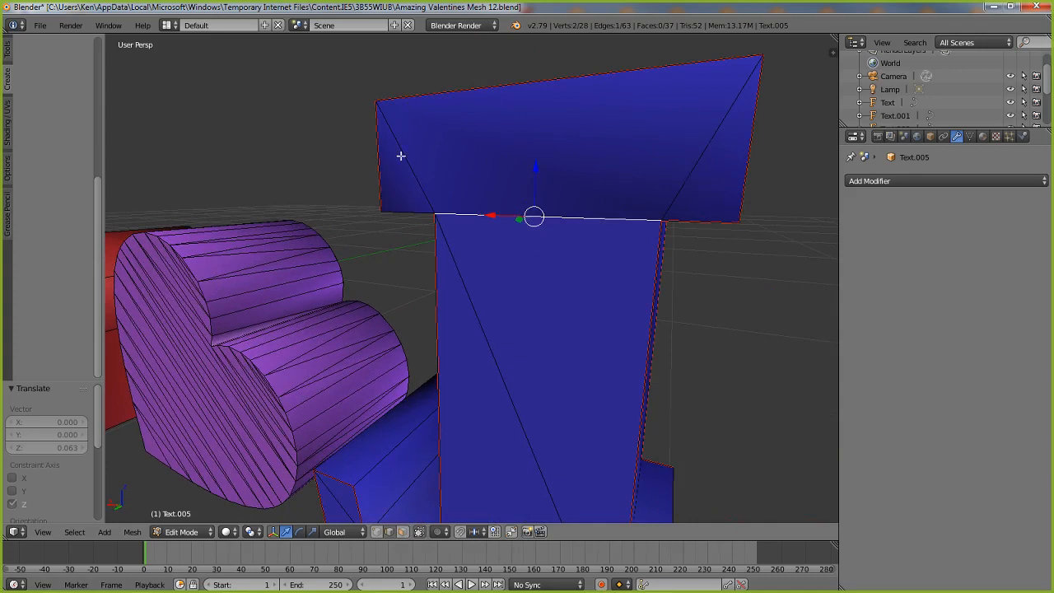
middle_click_drag(749, 311, 503, 309)
scroll(464, 322, "down", 3)
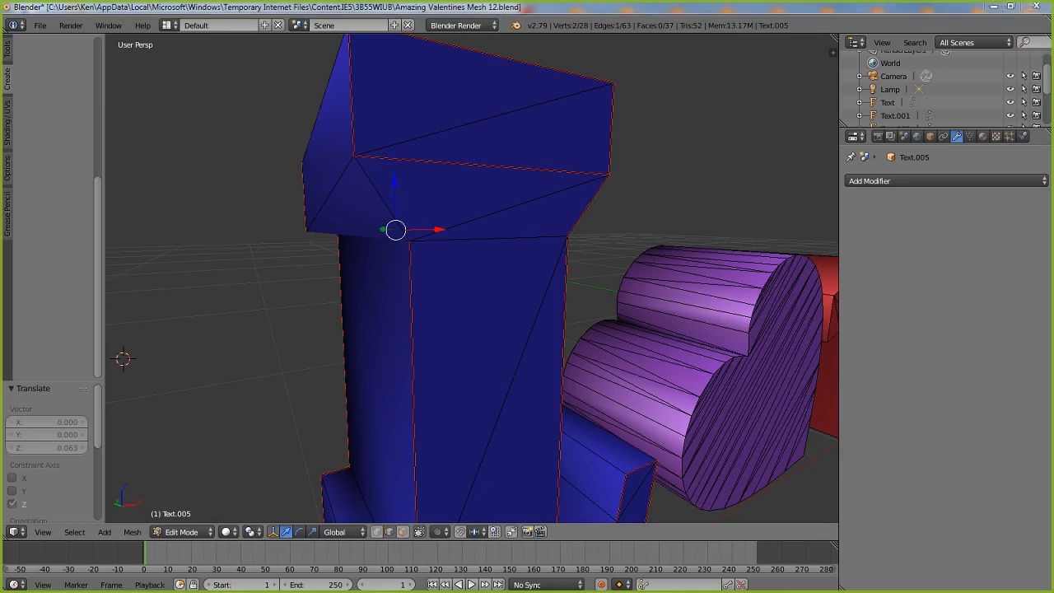
key("ctrl+s")
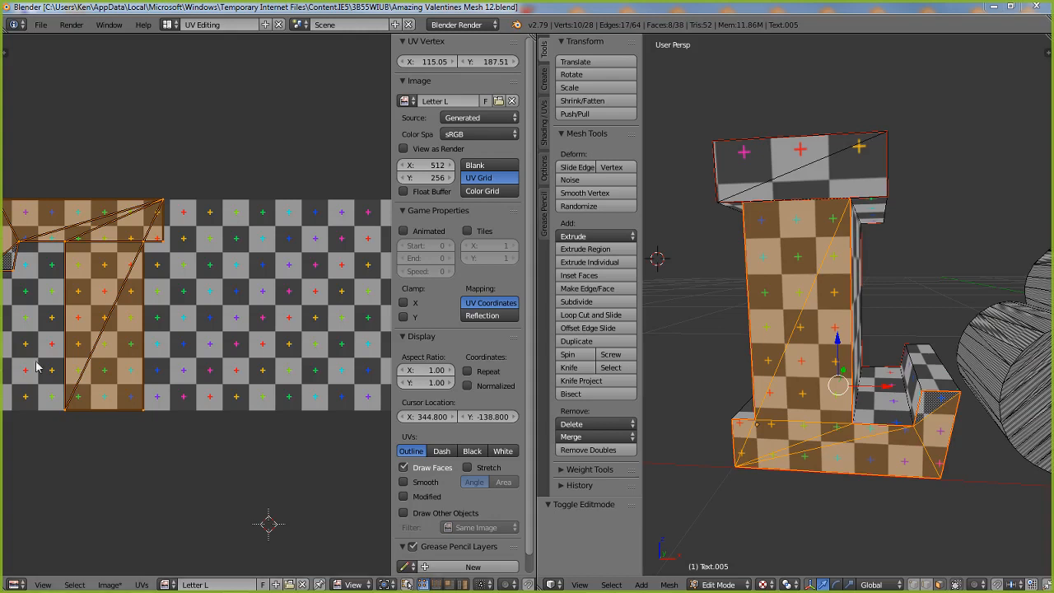
- Select the entire letter L mesh and examine the junction of cap and stem in wireframe and solid shading
scroll(865, 282, "up", 2)
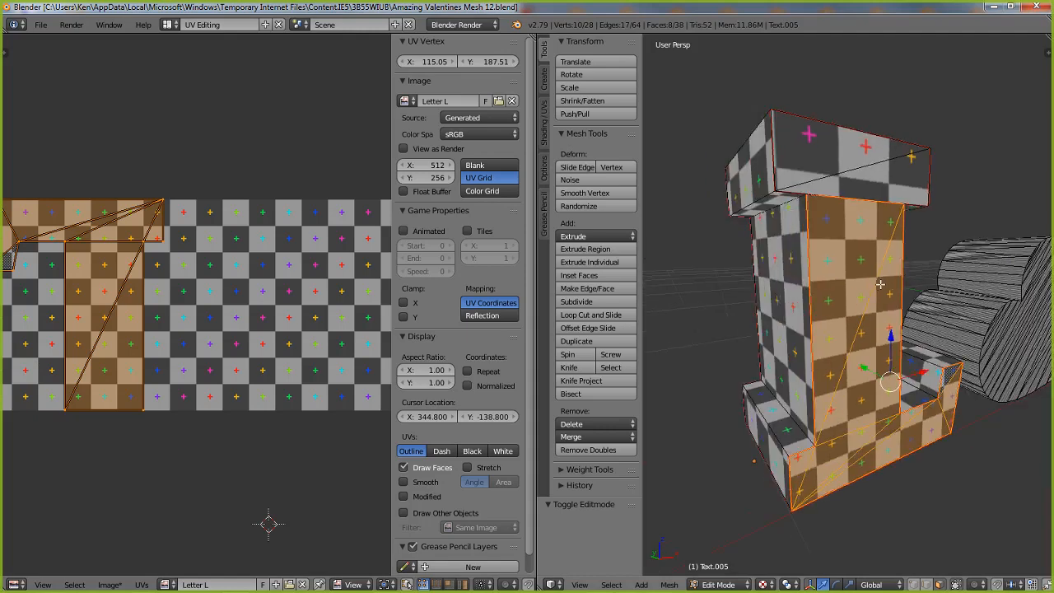
key("z")
scroll(866, 281, "up", 3)
key("a")
key("a")
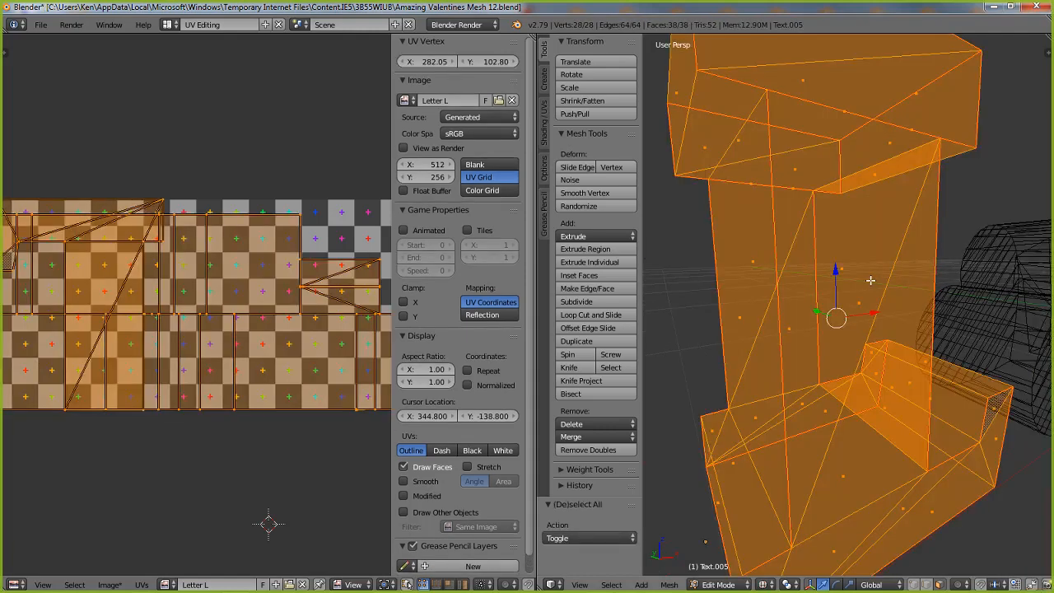
middle_click_drag(859, 165, 850, 247)
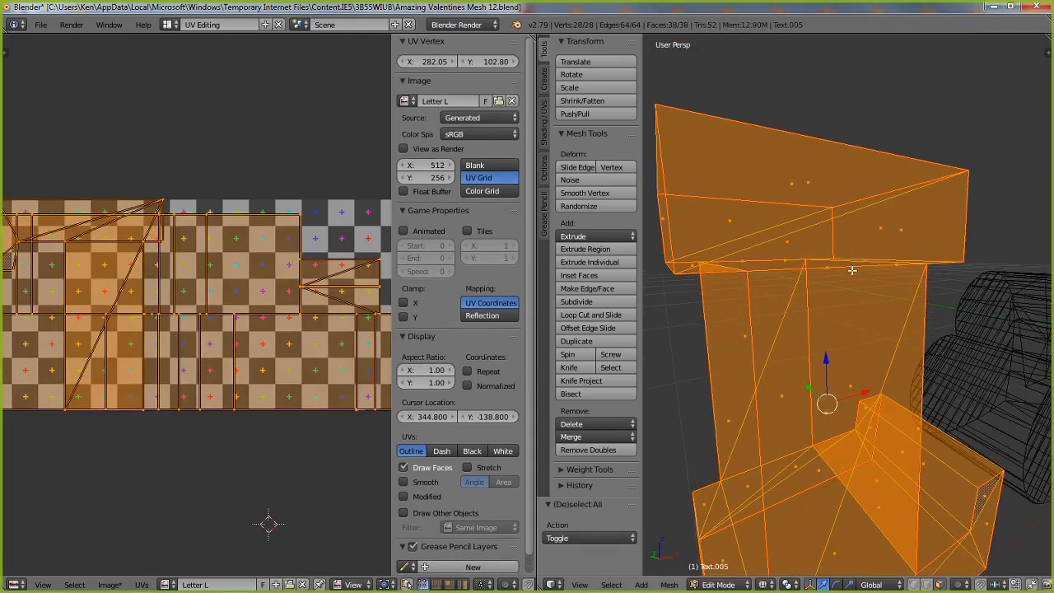
key("z")
scroll(853, 280, "up", 3)
middle_click_drag(852, 292, 853, 289)
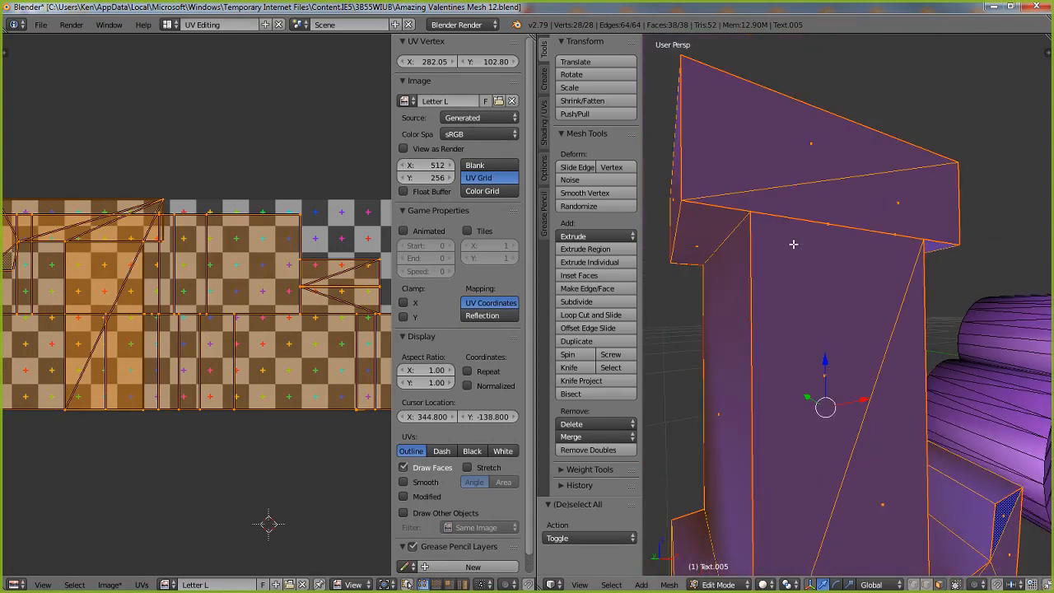
- Switch to the Default screen layout and show the letter L in solid shading, close up at the cap's underside
left_click(167, 25)
left_click(203, 84)
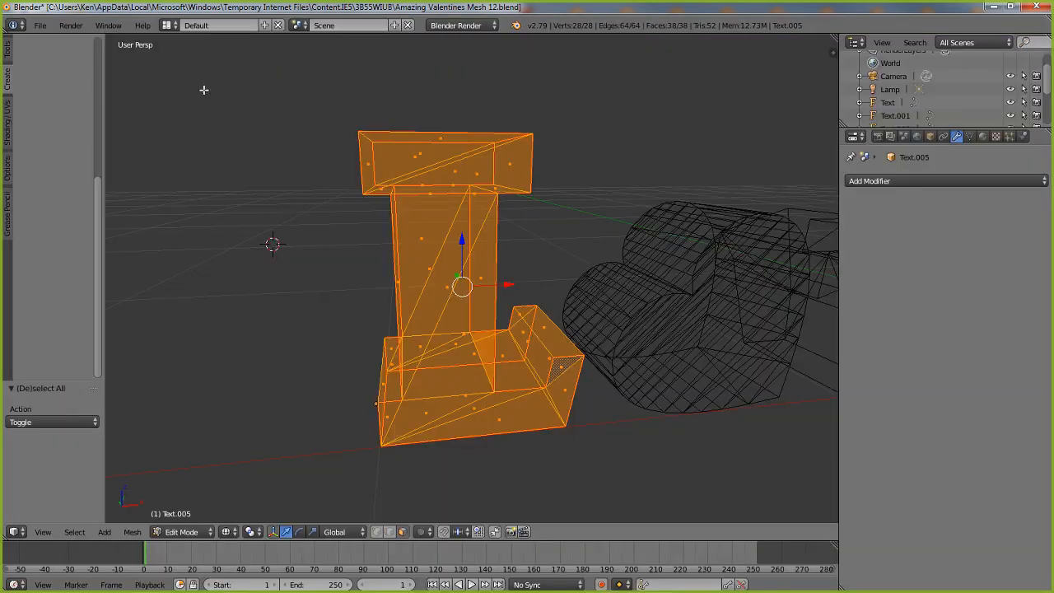
scroll(439, 281, "up", 3)
key("z")
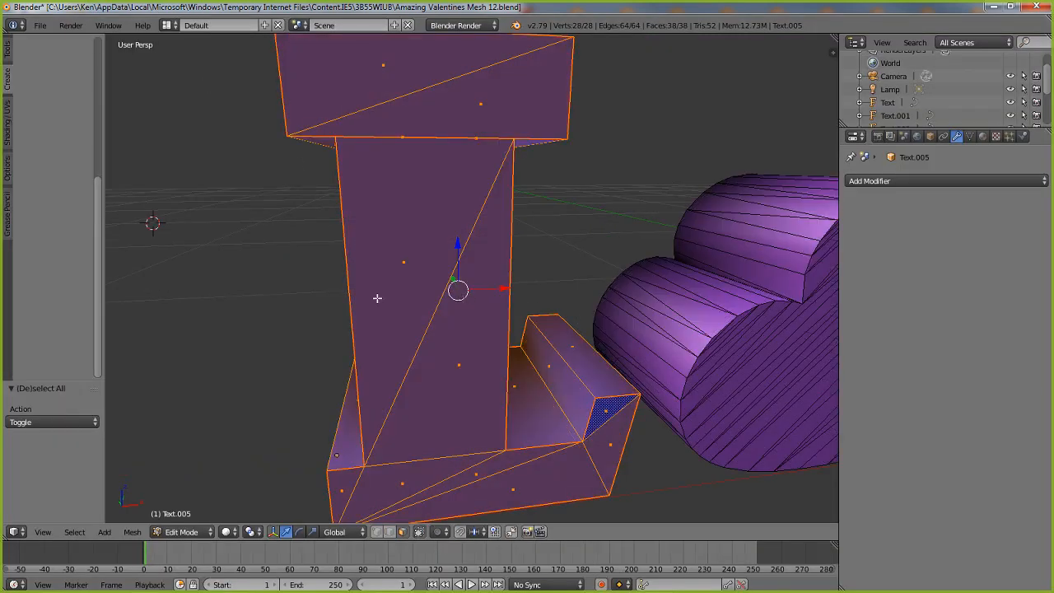
middle_click_drag(377, 298, 402, 273)
middle_click_drag(431, 190, 424, 258, "shift")
scroll(425, 258, "up", 1)
middle_click_drag(422, 210, 436, 308, "shift")
scroll(412, 288, "up", 4)
scroll(410, 289, "down", 2)
middle_click_drag(471, 349, 474, 315)
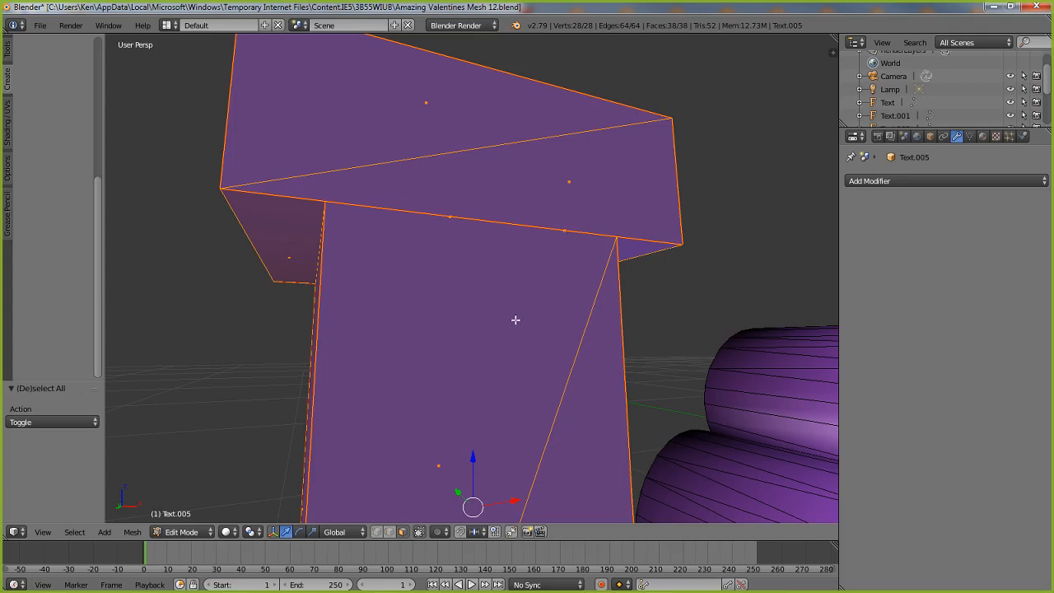
- In edge selection mode, delete the lower edge of the cap's front and look into the opening above the stem
left_click(390, 533)
right_click(497, 222)
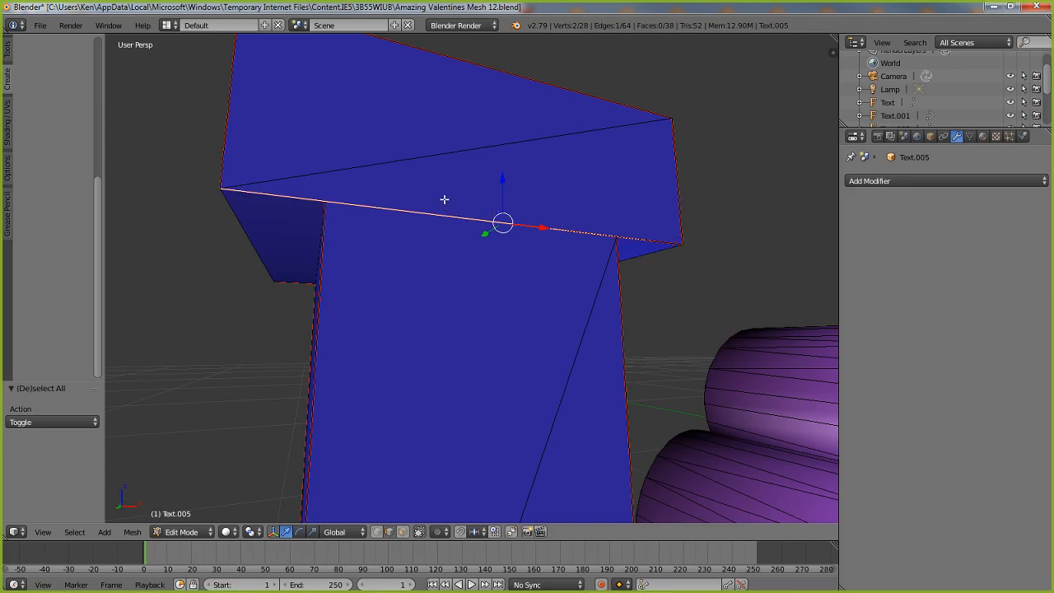
key("x")
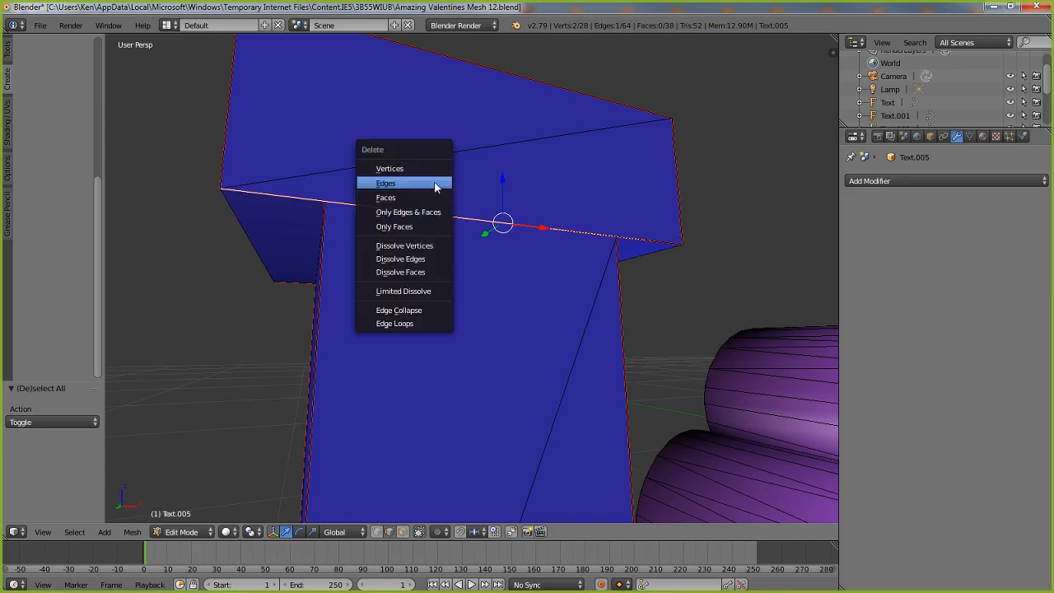
left_click(388, 184)
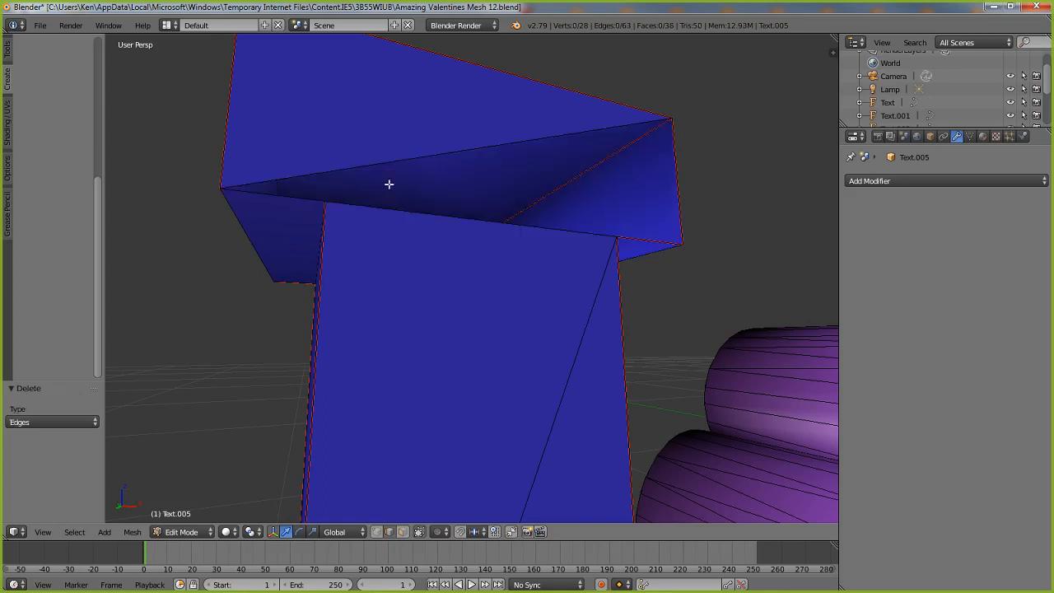
middle_click_drag(499, 143, 359, 279)
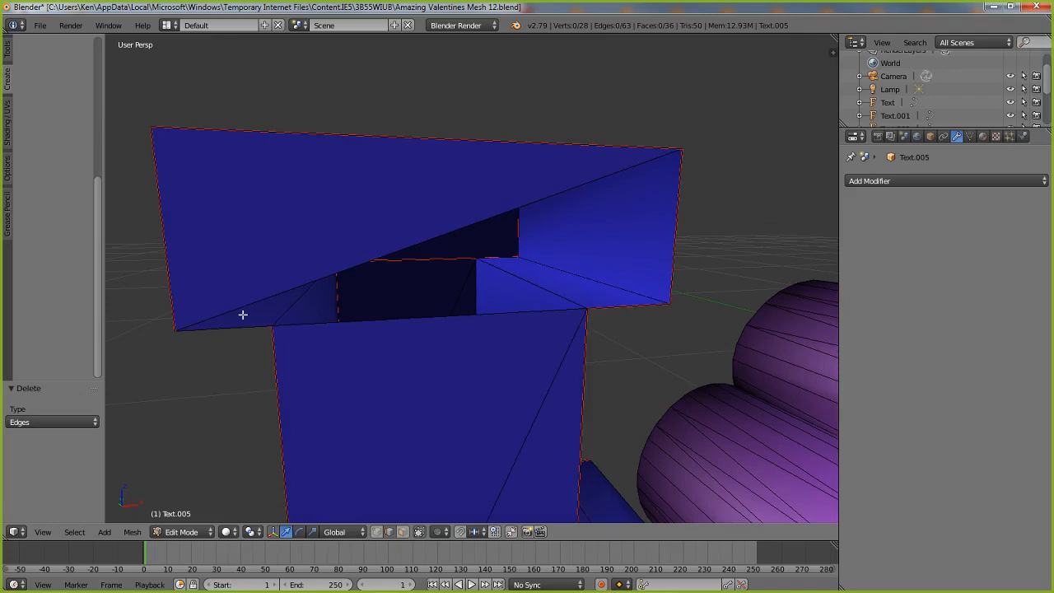
- Delete the long edge running across the stem's top to the lower corner of the letter's upper bar
middle_click_drag(481, 238, 502, 214)
right_click(533, 245)
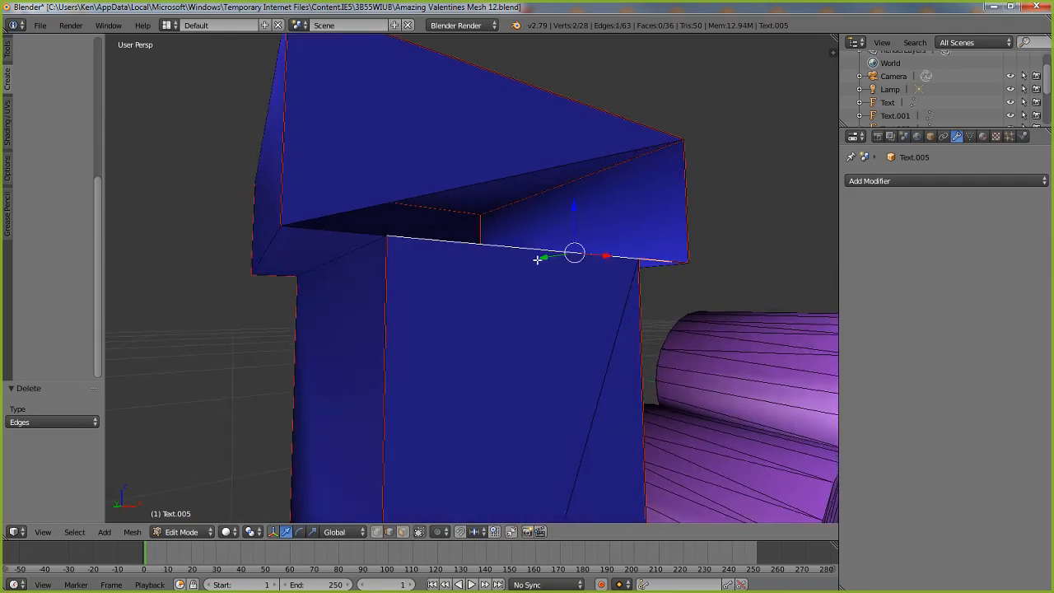
mouse_move(540, 259)
middle_mouse_down()
mouse_move(527, 238)
mouse_move(545, 249)
middle_mouse_up()
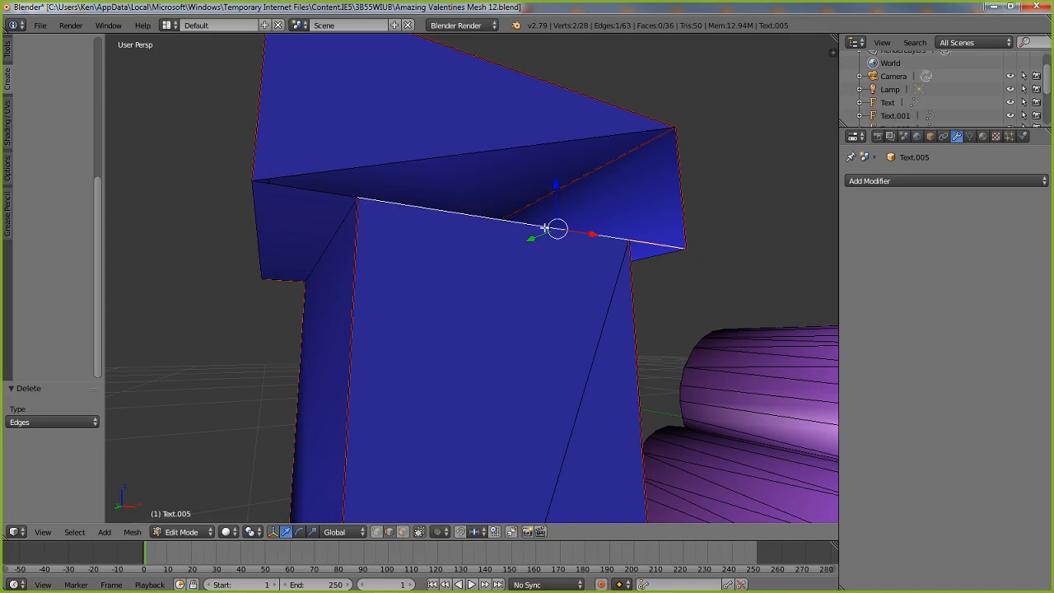
key("x")
left_click(500, 228)
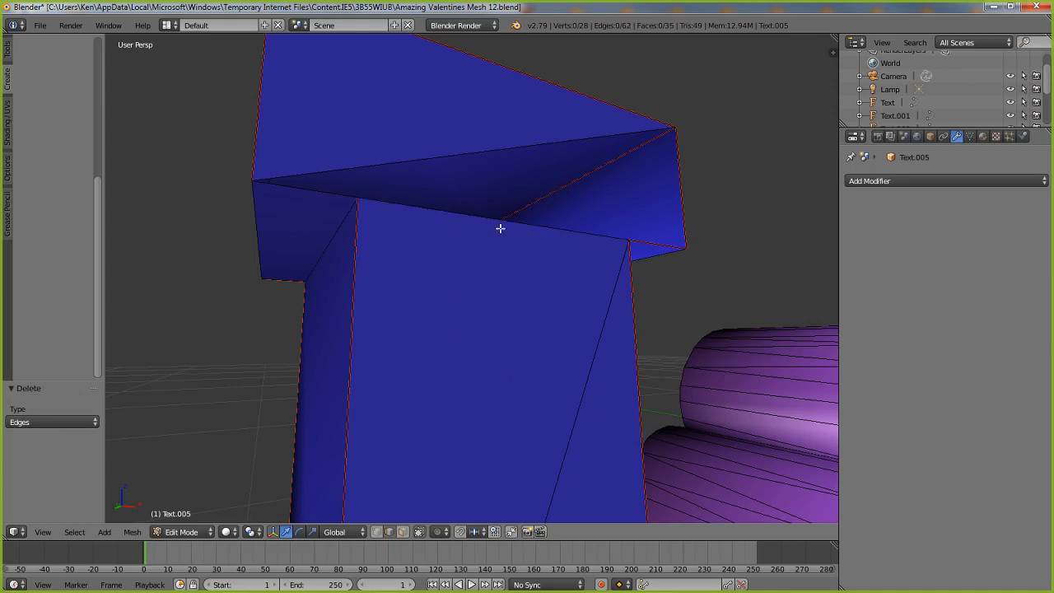
- Examine the individual edges where the letter's upper bar meets the stem
right_click(656, 244)
right_click(588, 234)
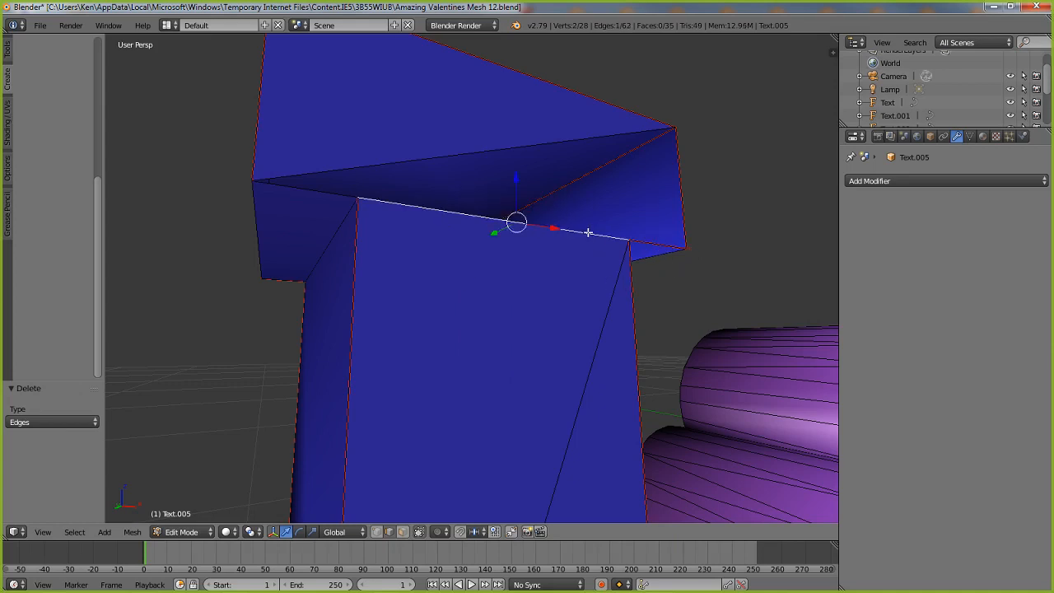
right_click(336, 195)
right_click(395, 204)
right_click(659, 244)
middle_click_drag(561, 241, 630, 249)
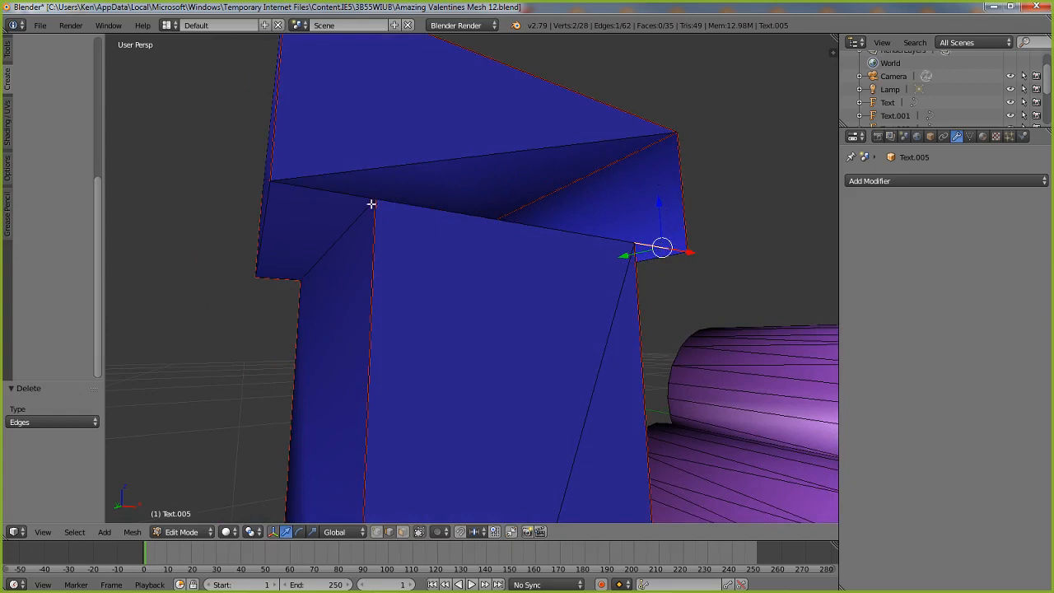
right_click(346, 194)
right_click(487, 218)
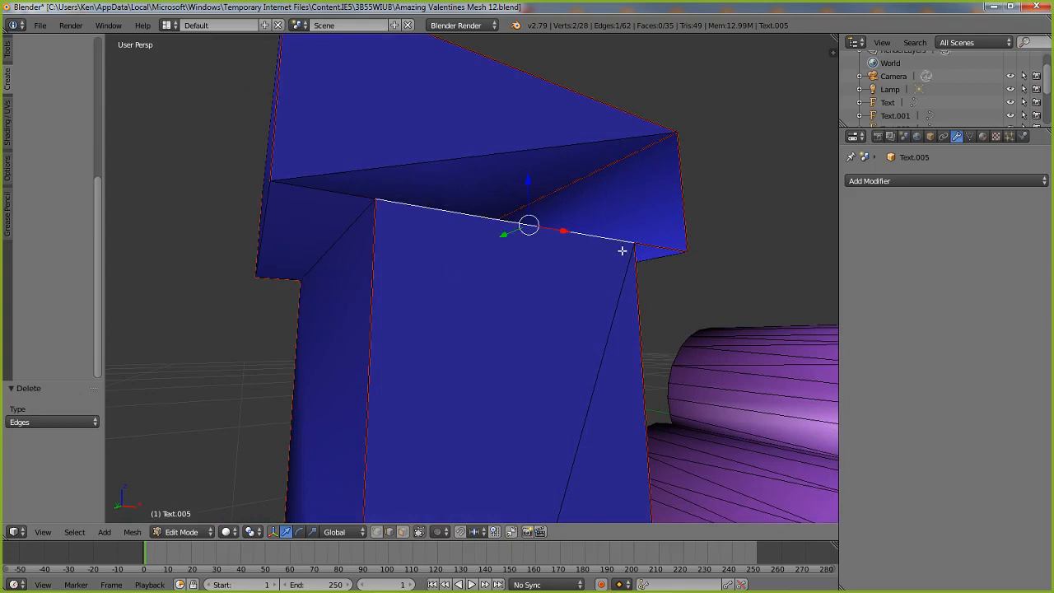
- Fill a triangular face between the upper bar's vertical outer edge and its short lower edge on the side nearest the purple heart
right_click(663, 241)
right_click(687, 216, "shift")
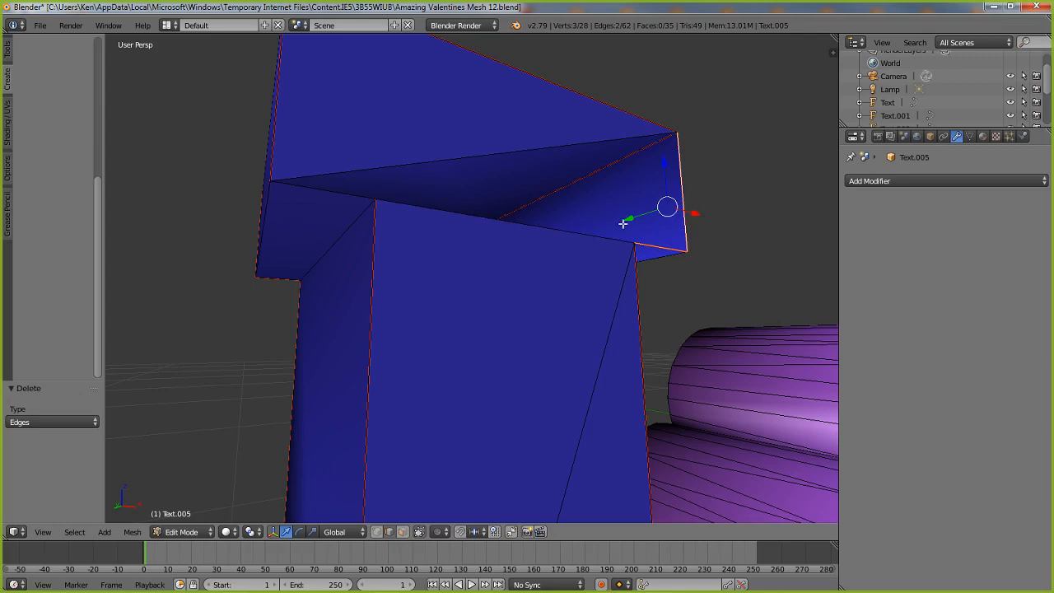
right_click(652, 246)
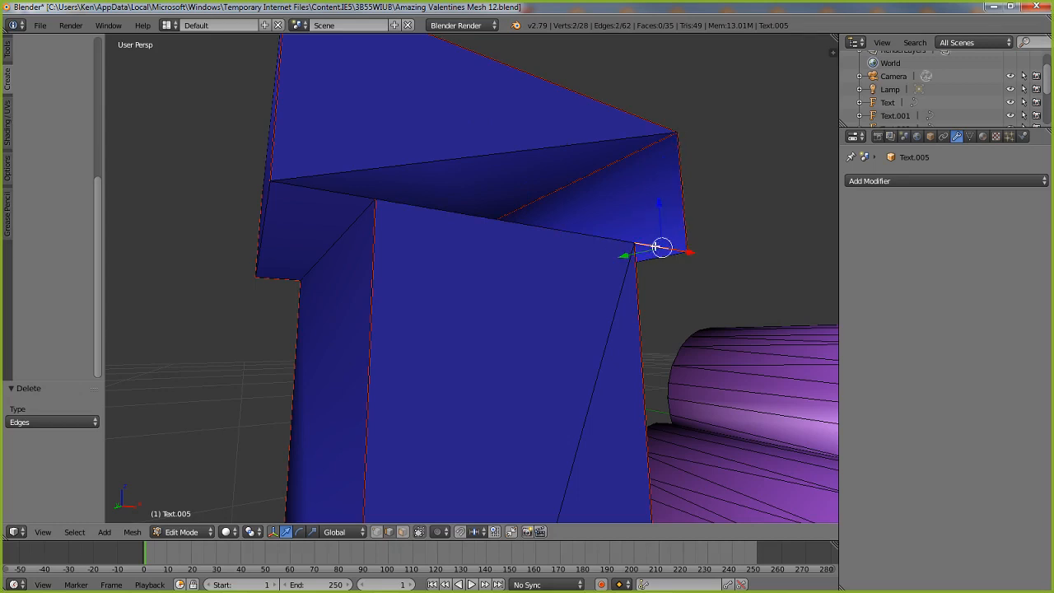
right_click(684, 192, "shift")
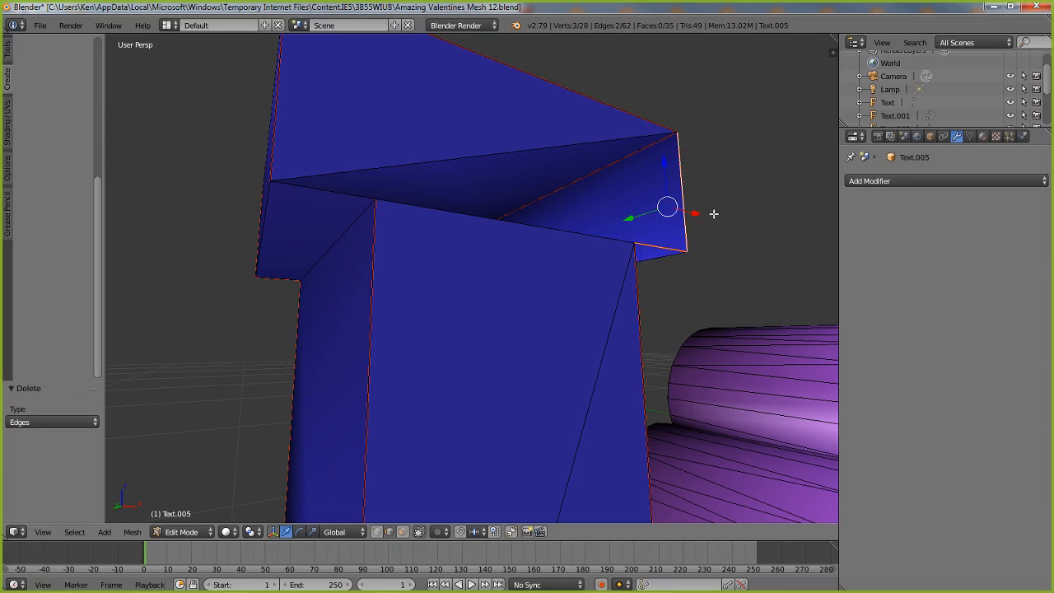
key("f")
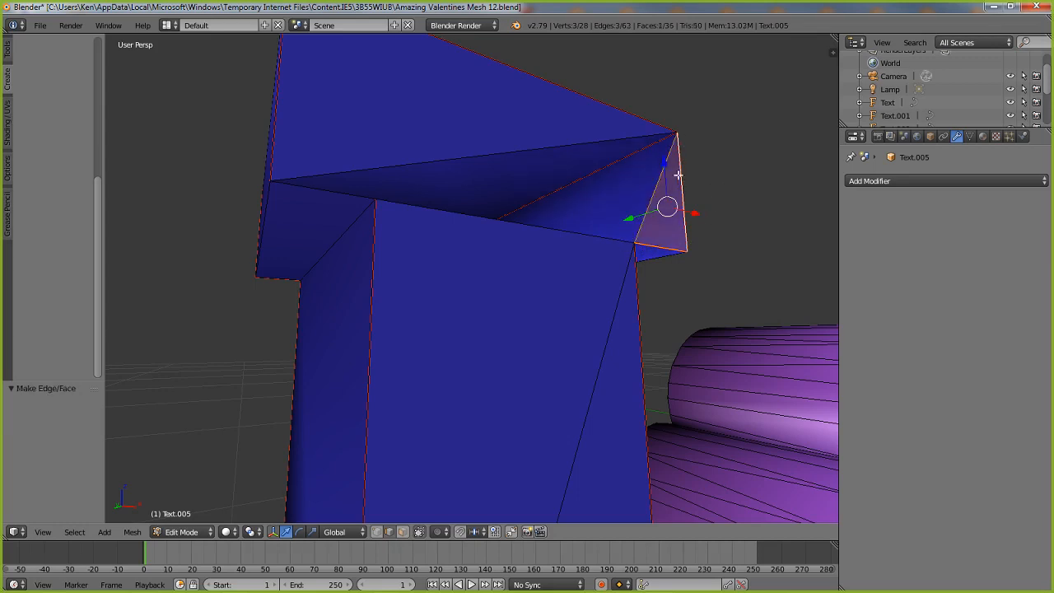
- Try to fill the opening between the upper bar's diagonal edge, the new triangle and the stem's top edge with one face
right_click(642, 247)
left_click(596, 141, "shift")
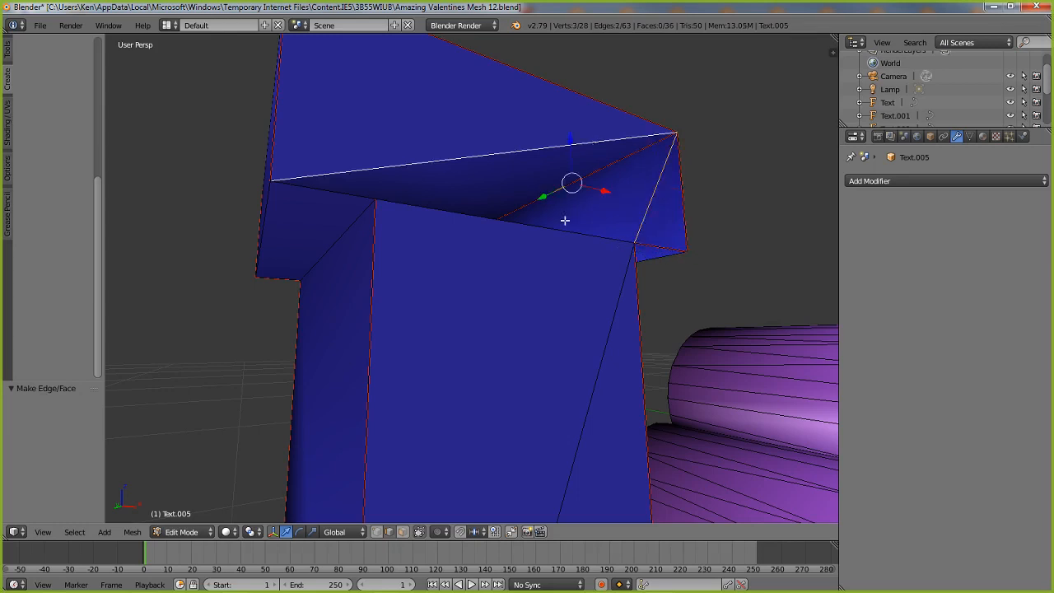
left_click(459, 212, "shift")
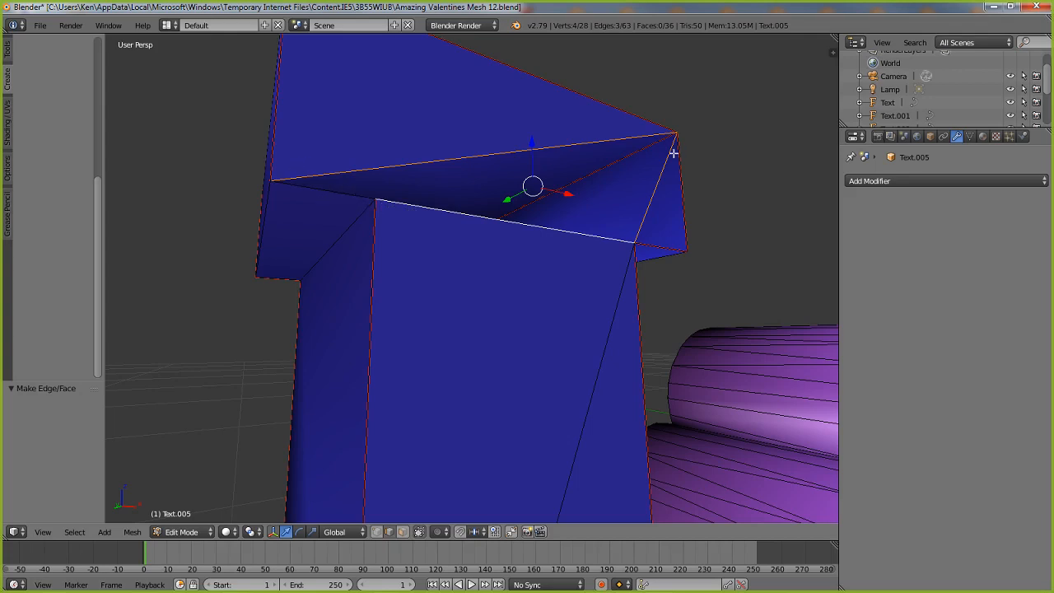
middle_click_drag(522, 225, 482, 249)
key("f")
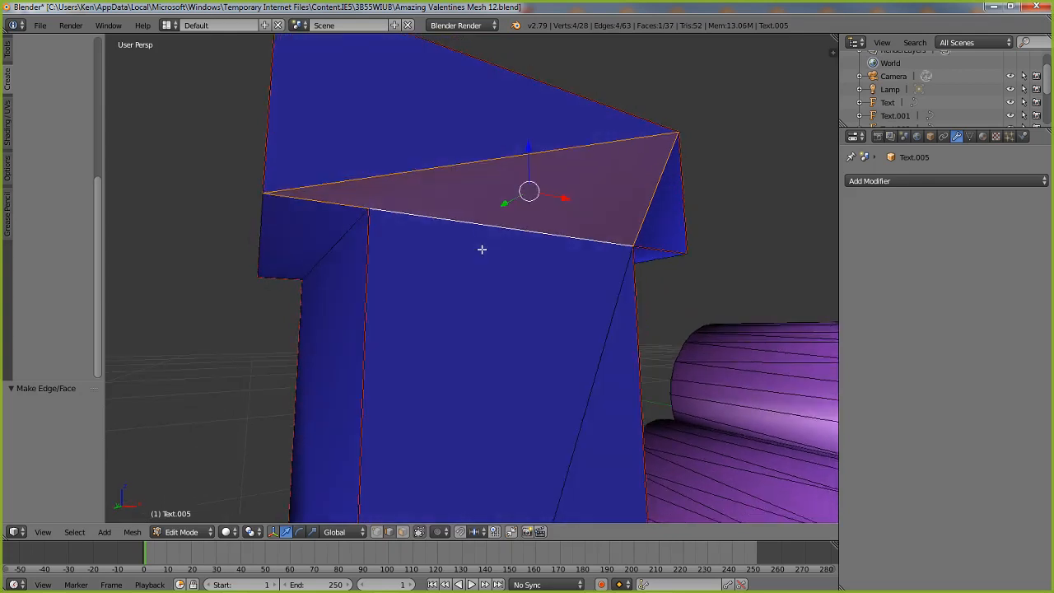
key("ctrl+z")
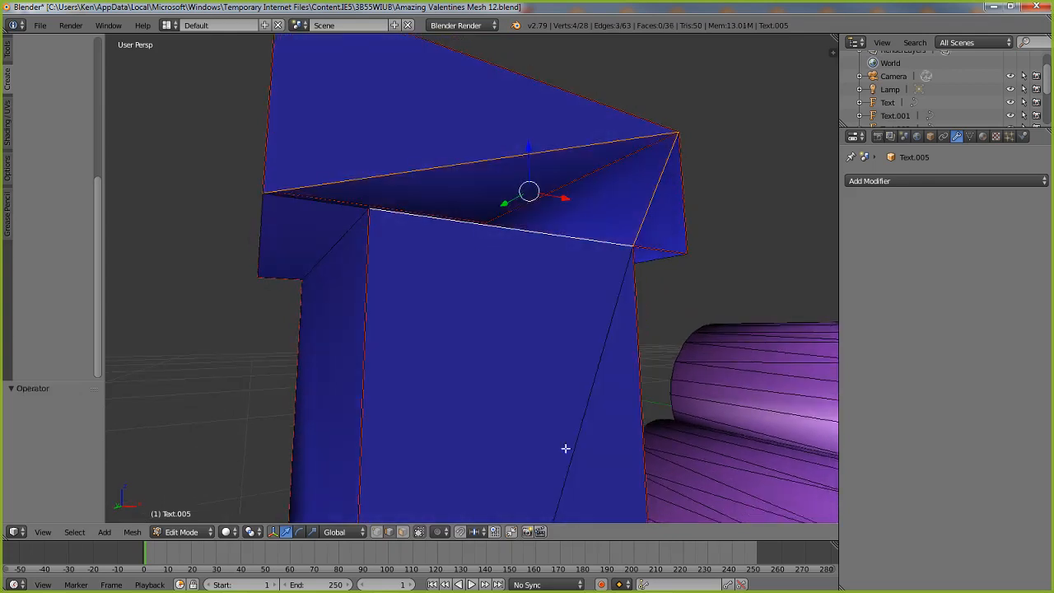
- Delete the large triangular face on the front of the letter's upper bar
left_click(403, 531)
left_click(425, 124)
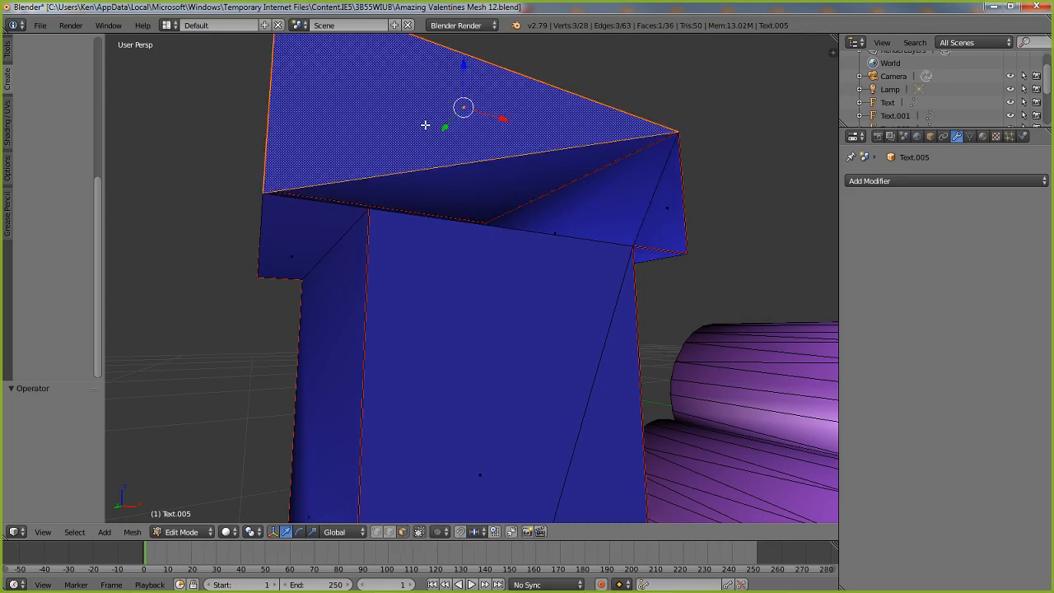
key("x")
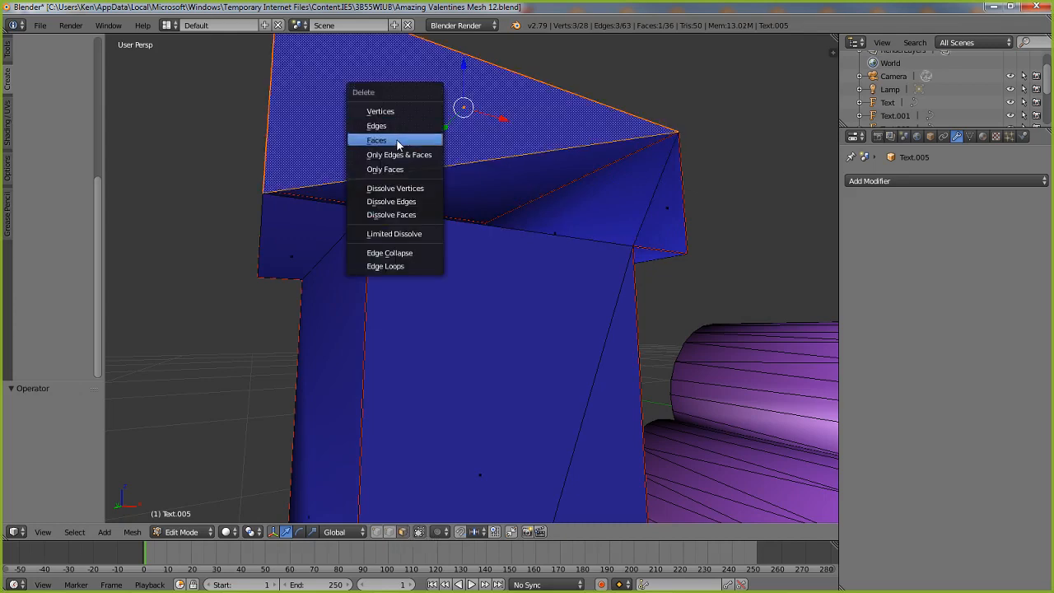
left_click(399, 141)
middle_click_drag(582, 130, 623, 186)
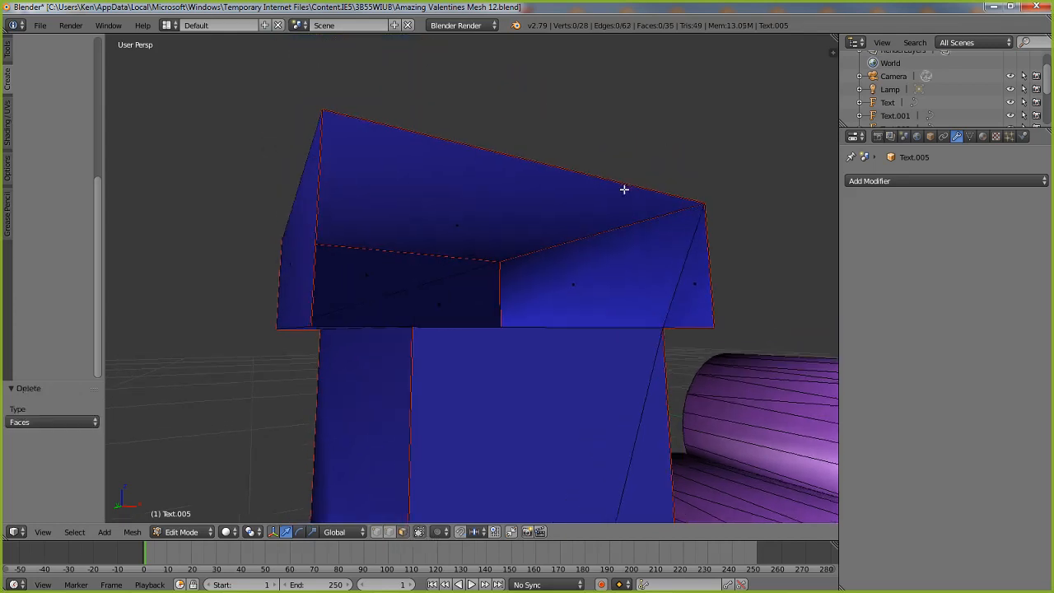
- Fill a triangular face between the upper bar's vertical outer edge and short lower edge on the side away from the heart
middle_click_drag(657, 332, 608, 298)
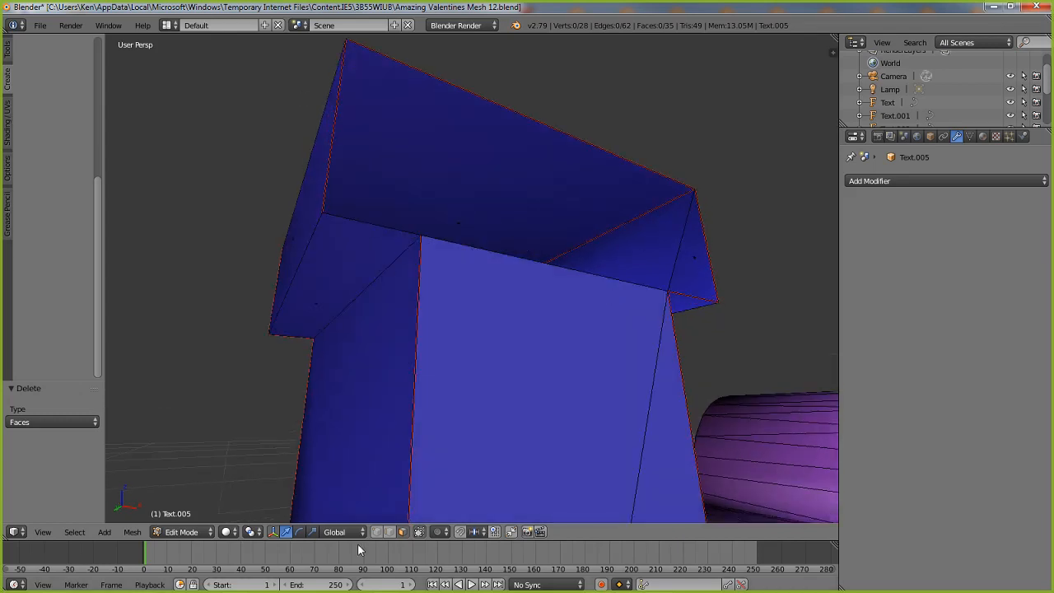
left_click(390, 532)
right_click(387, 222)
right_click(338, 129, "shift")
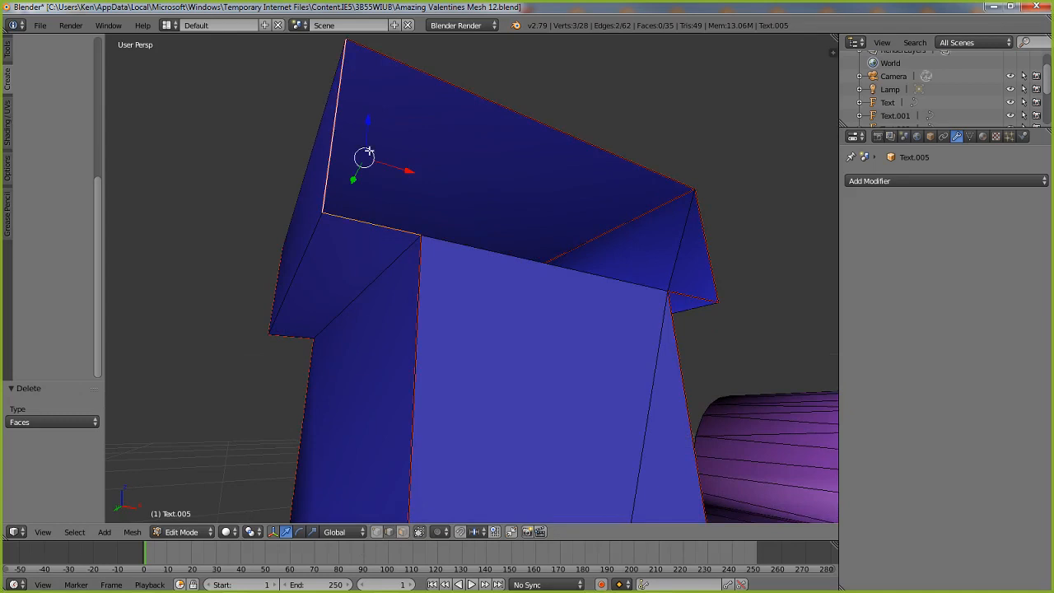
key("f")
- Fill the remaining opening between the two corner triangles with a four-sided face and select the edge joining it to the stem
right_click(396, 148)
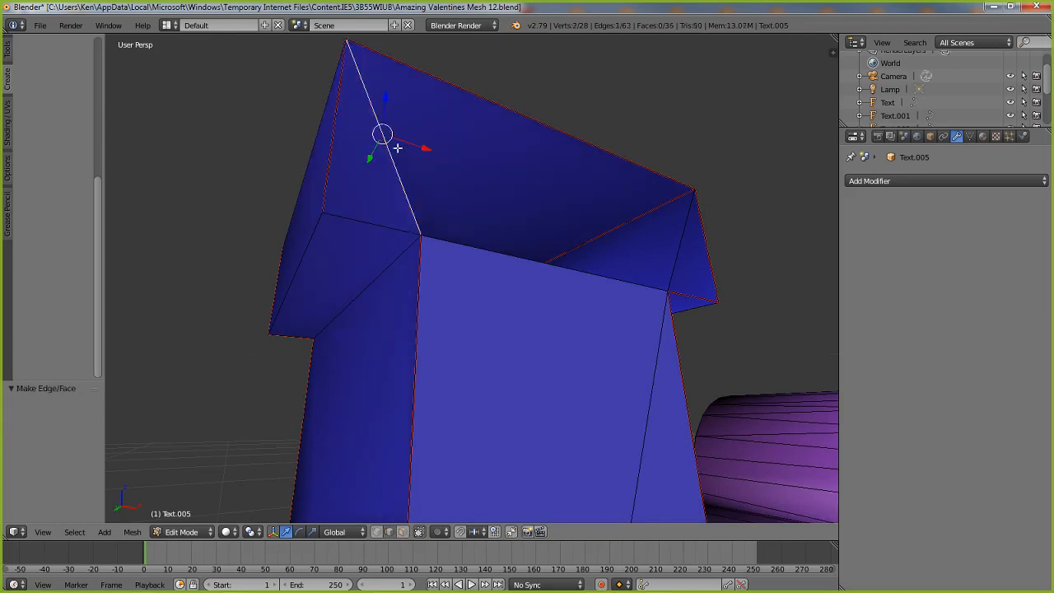
right_click(684, 243, "shift")
key("f")
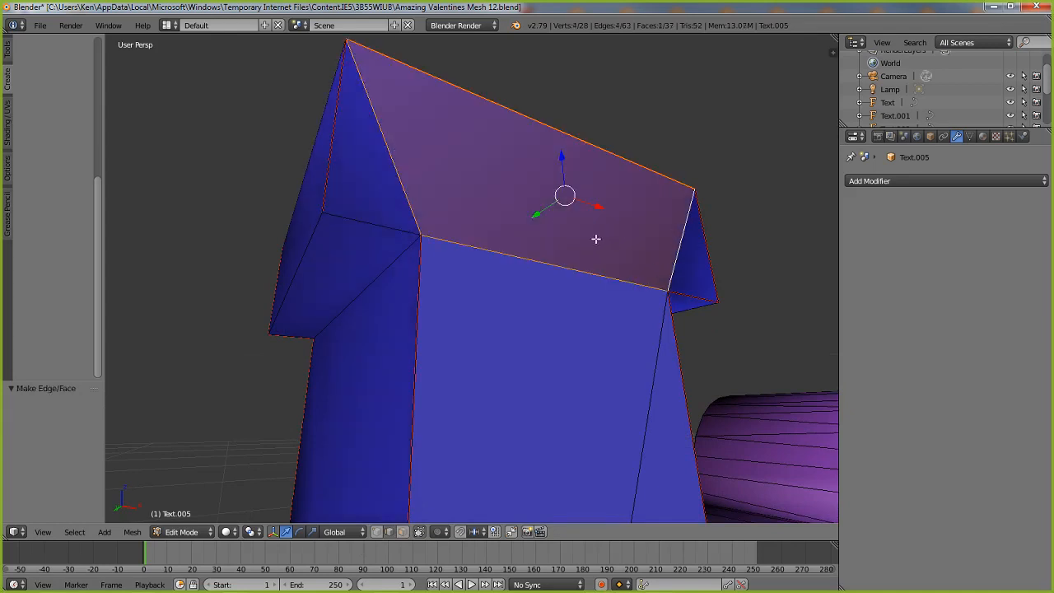
key("a")
middle_click_drag(685, 291, 454, 296)
right_click(454, 293)
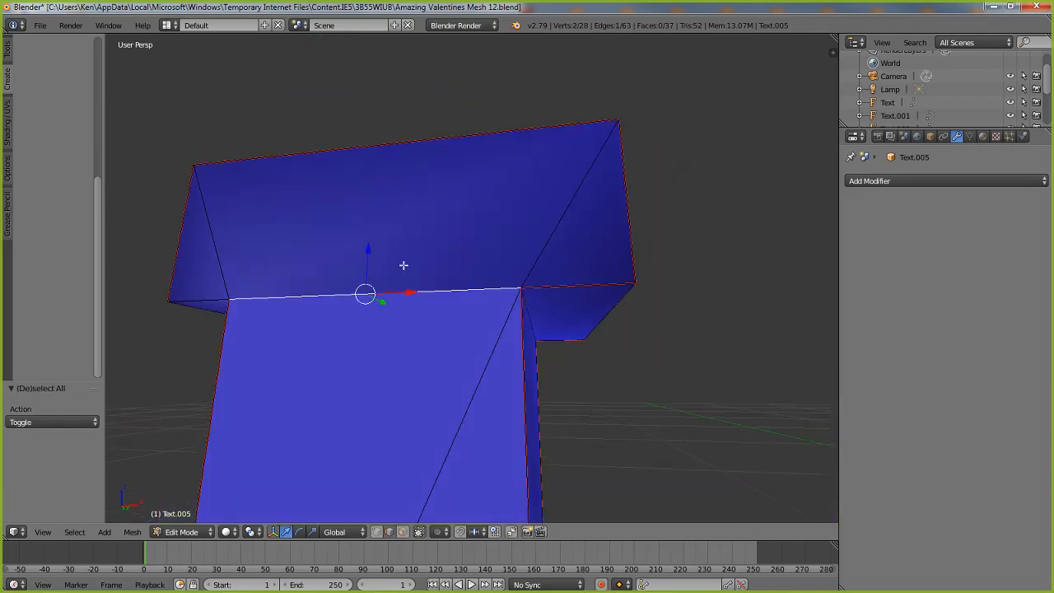
middle_click_drag(322, 299, 386, 304)
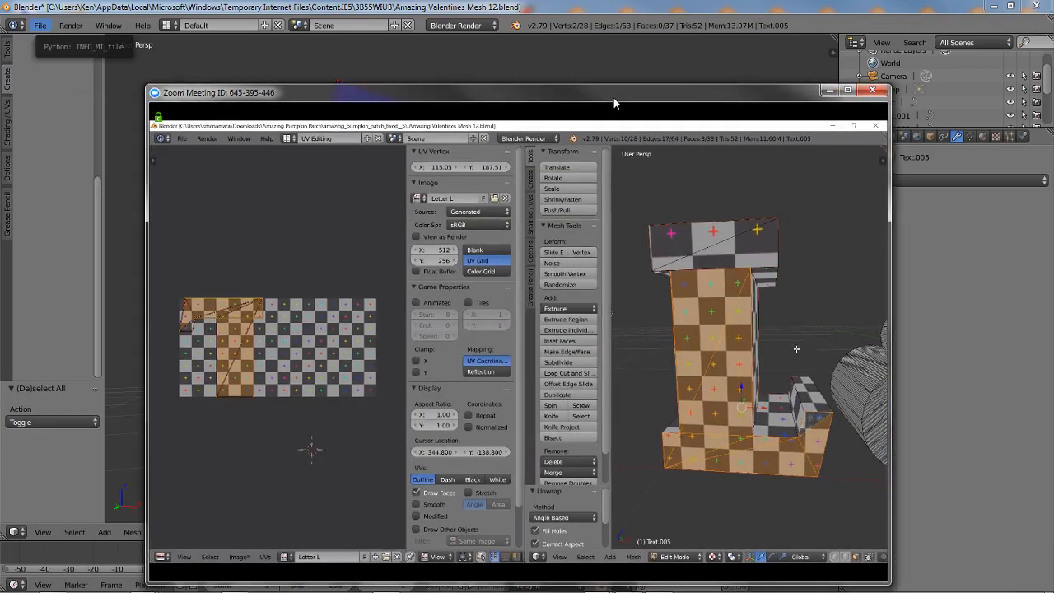
- Enlarge the shared-screen Zoom meeting window and switch the shared Blender session to the Default screen layout
double_click(614, 103)
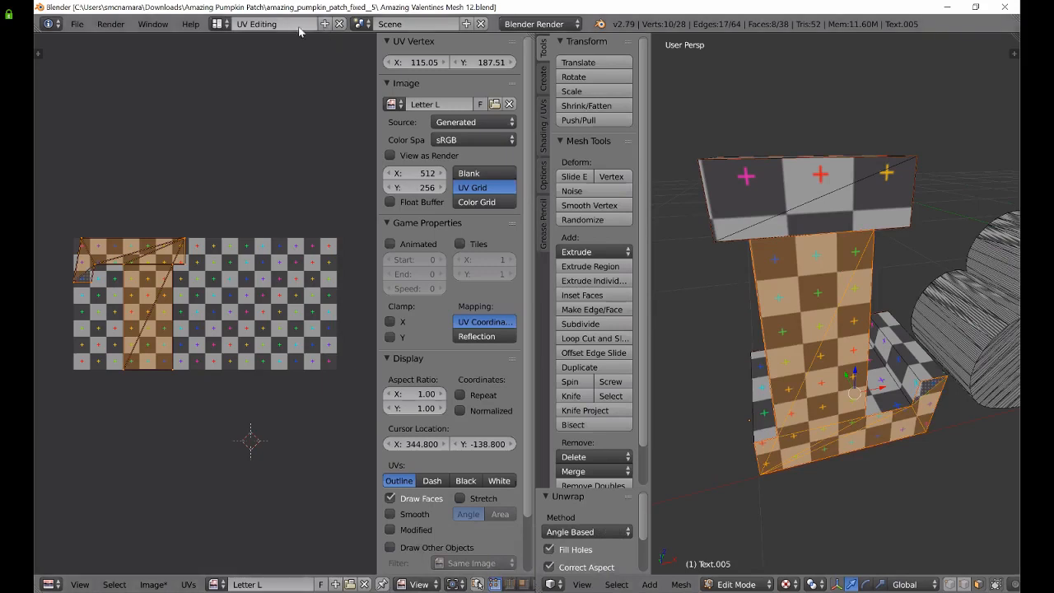
left_click(223, 25)
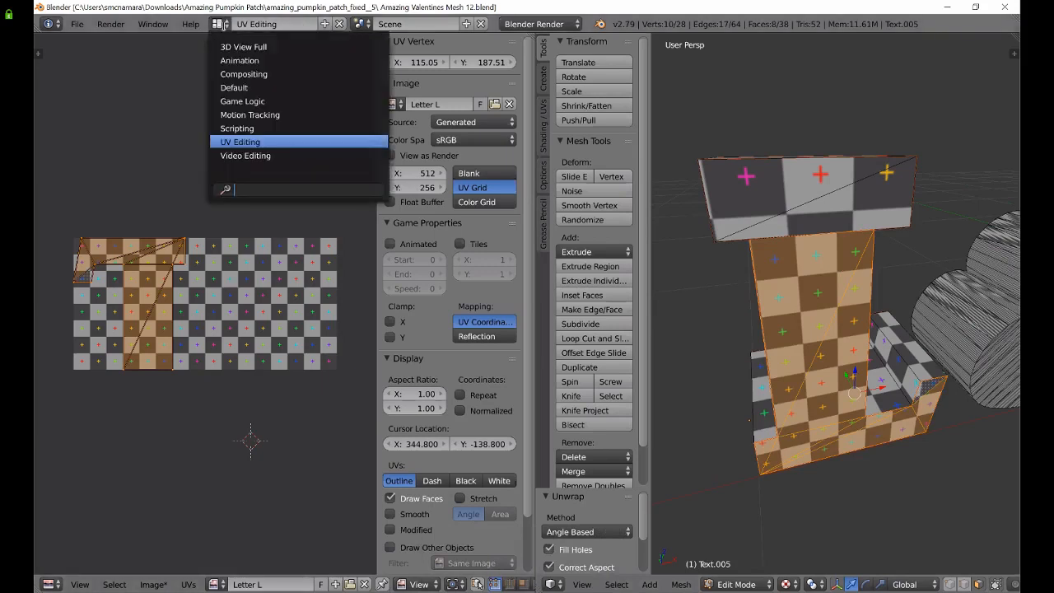
left_click(239, 86)
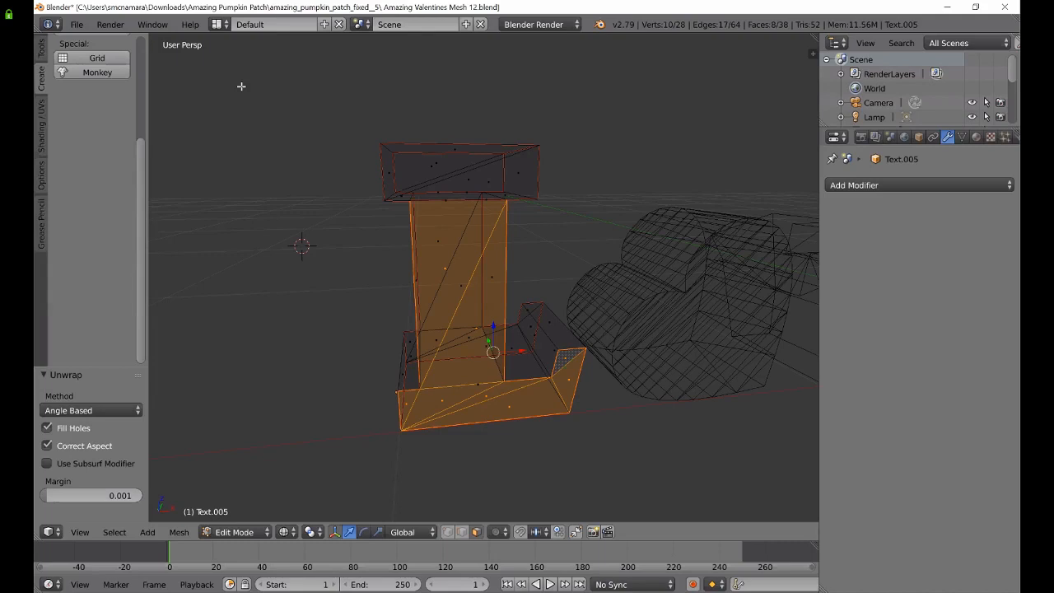
- Display the letter model in solid shading and view it closer and from above
key("z")
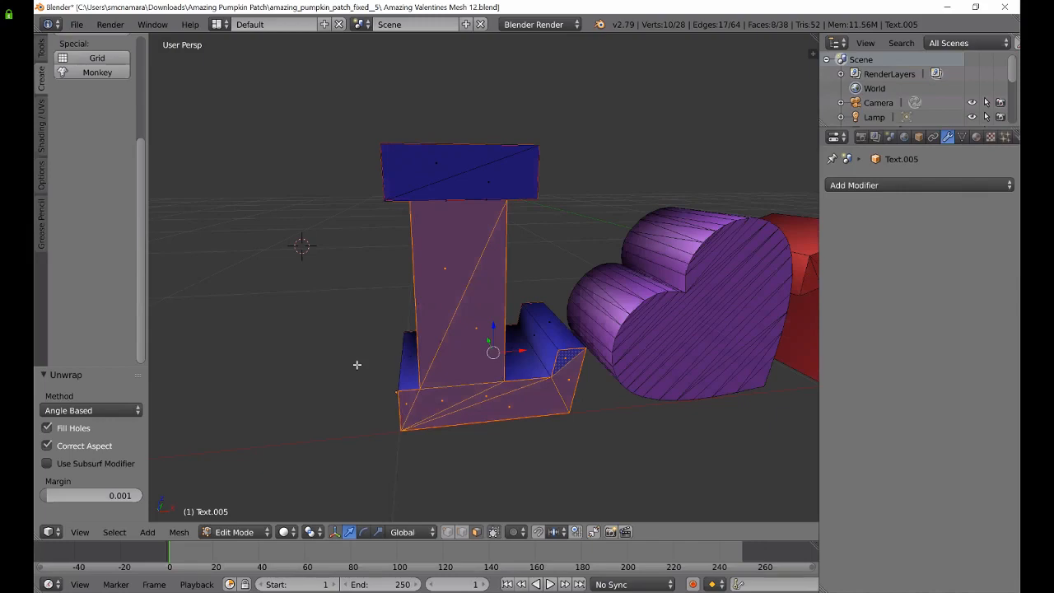
middle_click_drag(371, 308, 373, 309)
scroll(373, 308, "up", 5)
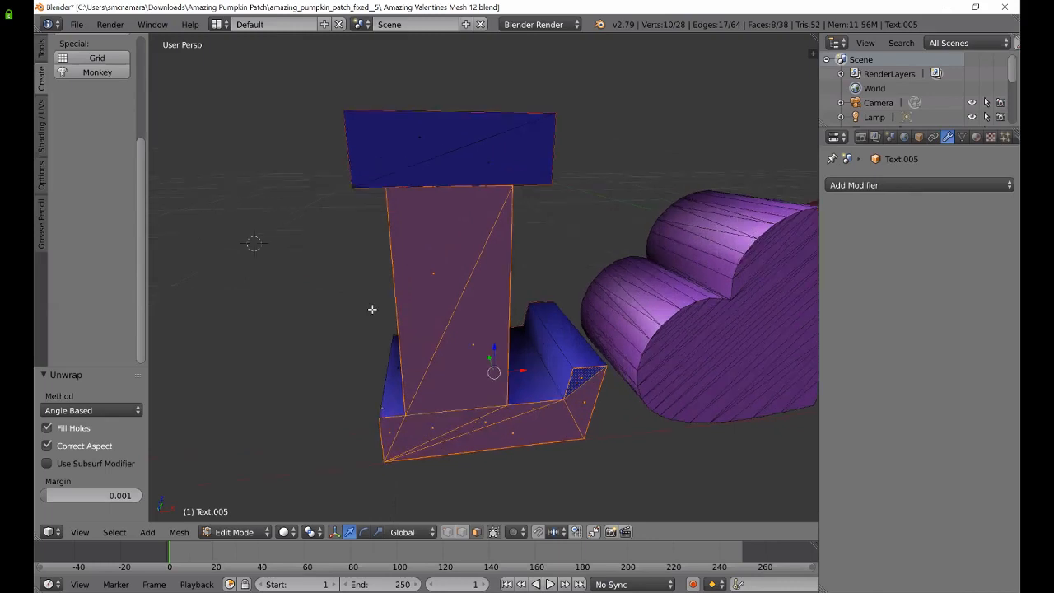
middle_click_drag(371, 311, 384, 336)
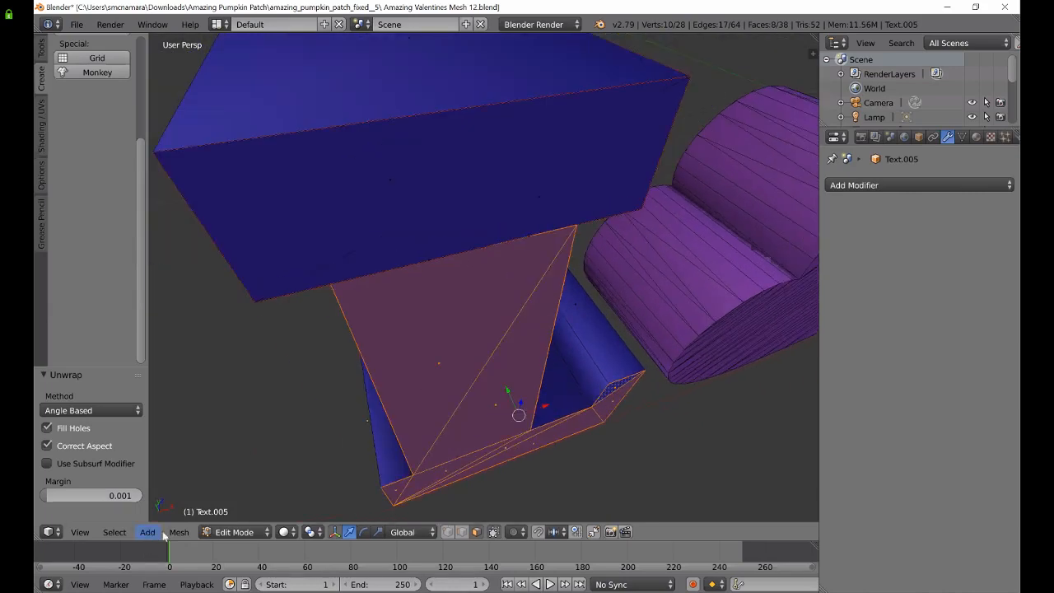
left_click(118, 533)
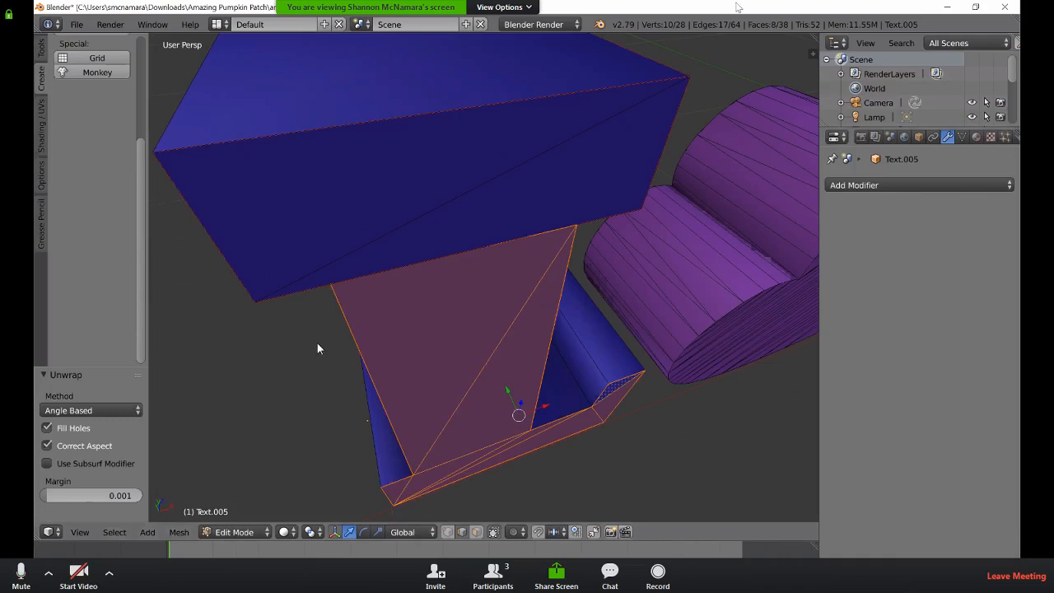
- Switch to Corel PHOTO-PAINT and paste the captured screenshot into Untitled-1.cpt as a new object
key("super")
left_click(141, 583)
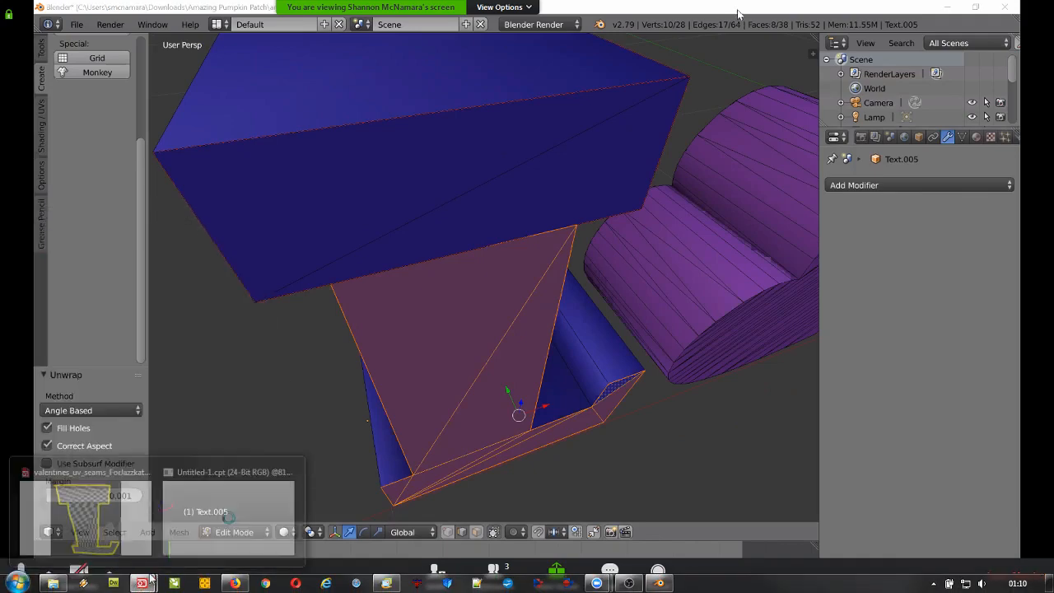
left_click(234, 509)
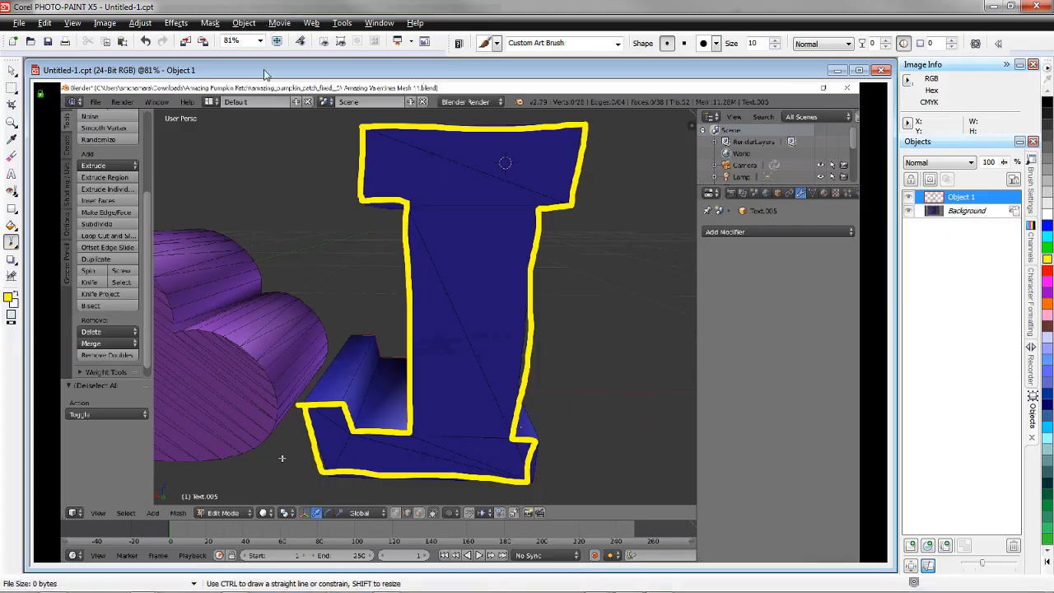
key("ctrl+v")
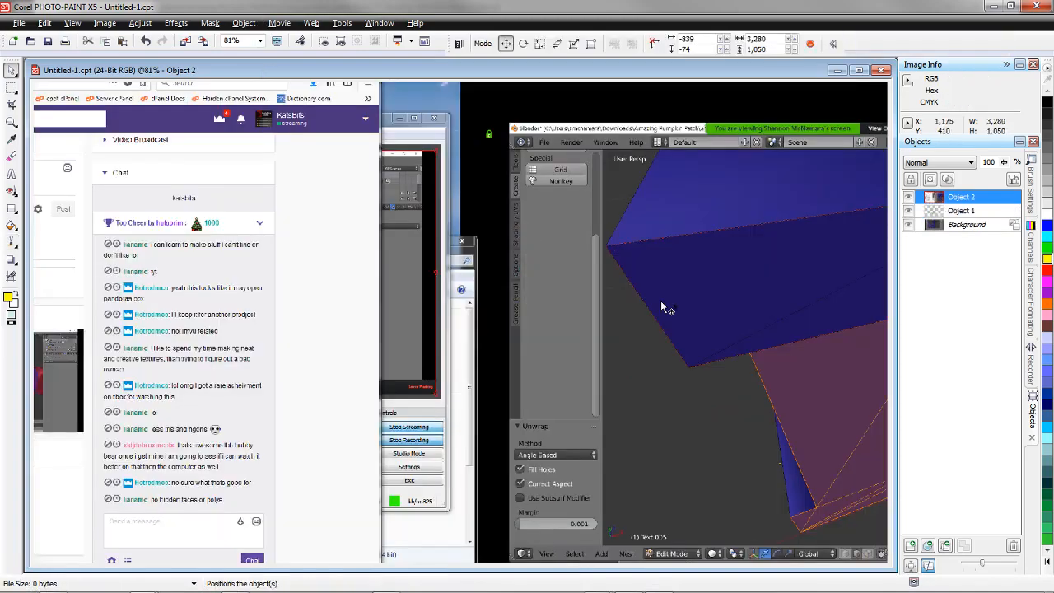
- Reposition the pasted screenshot and align it to the document's bottom and right edges
left_click_drag(661, 301, 316, 272)
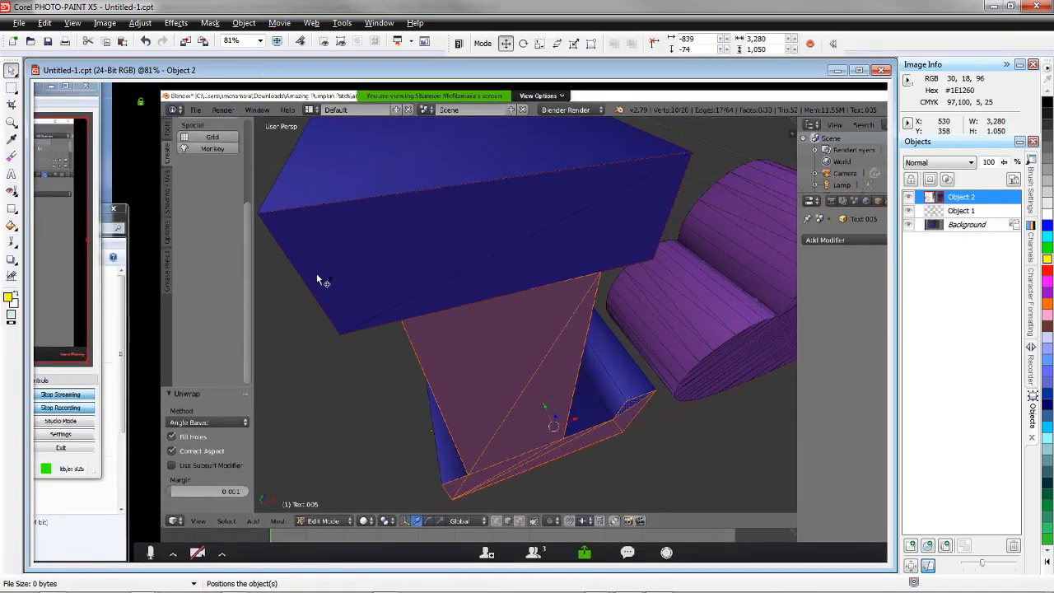
key("ctrl+shift+a")
left_click(94, 357)
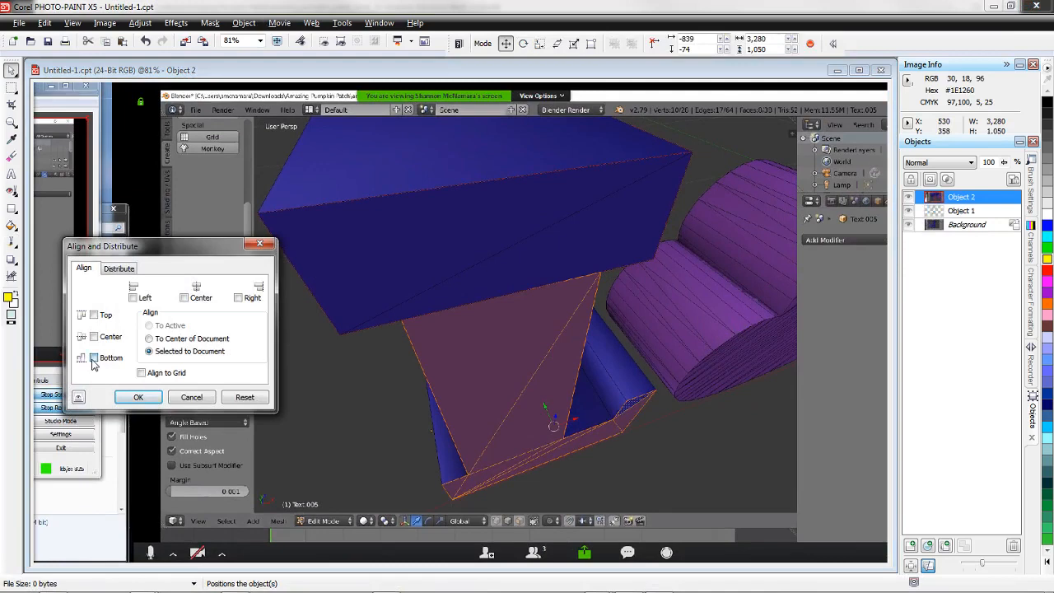
left_click(239, 298)
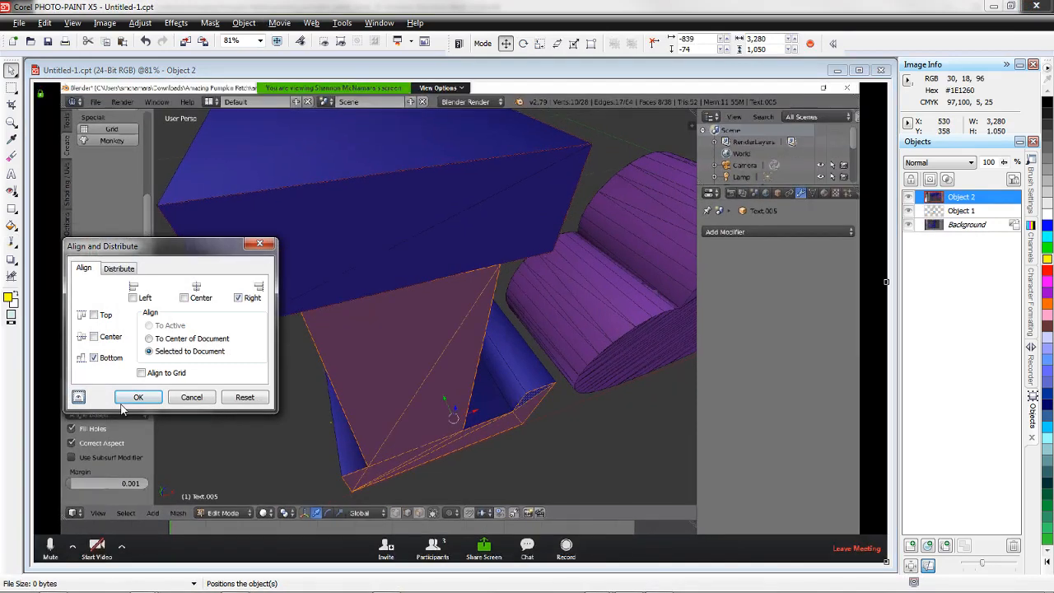
left_click(137, 398)
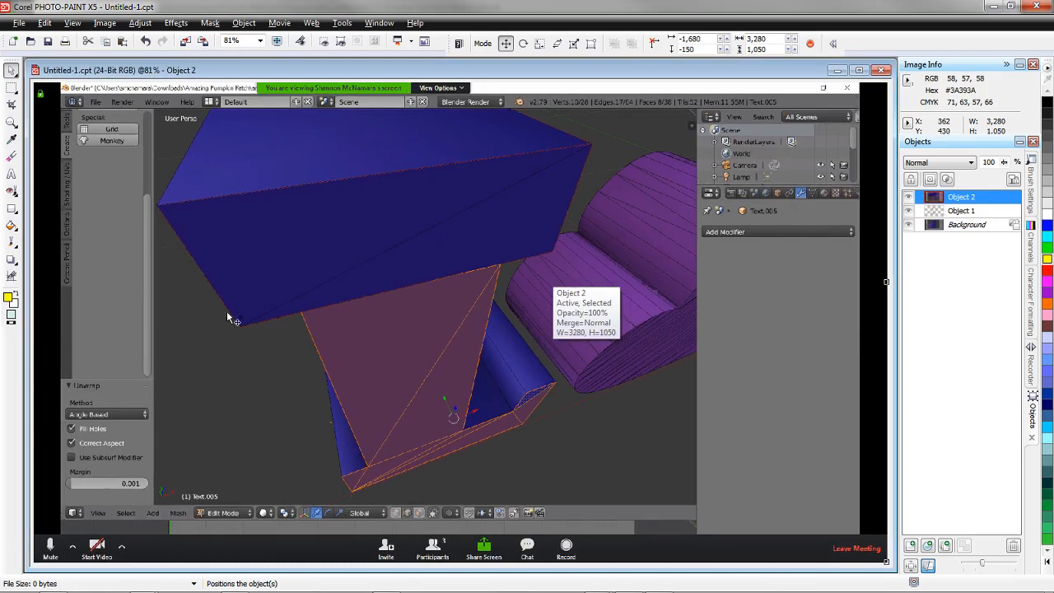
- Add a new object layer and paint a yellow line along the lower front edge of the letter's top bar
left_click(911, 547)
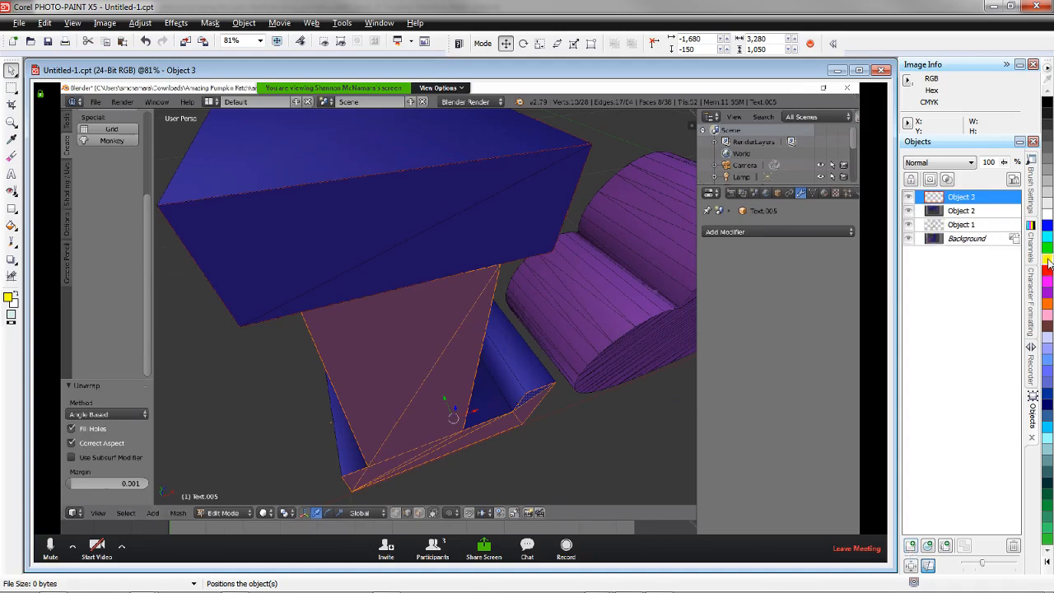
left_click(11, 241)
left_click_drag(235, 324, 416, 286)
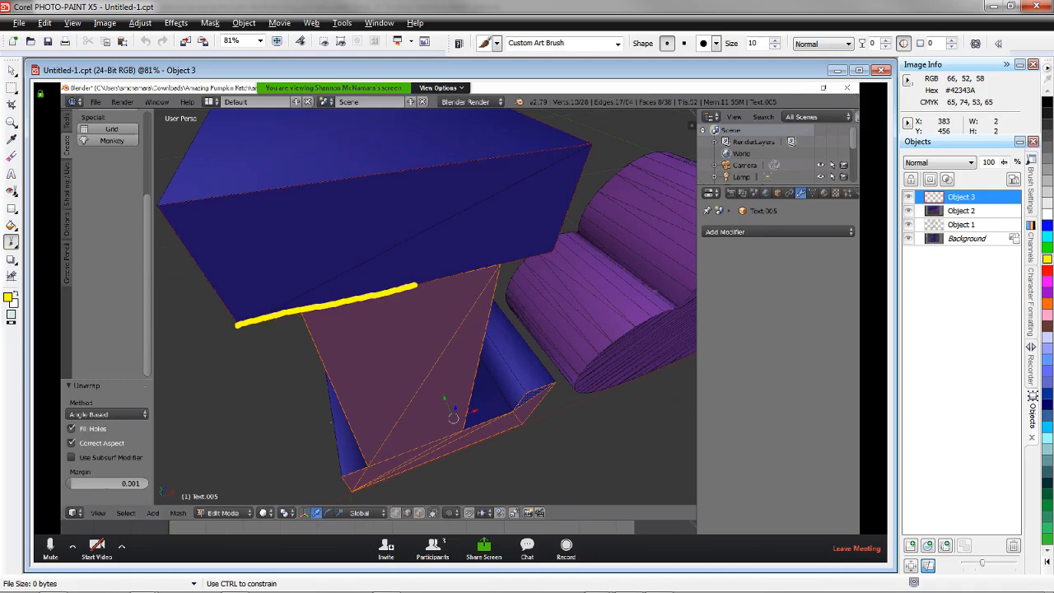
left_click_drag(416, 286, 554, 251)
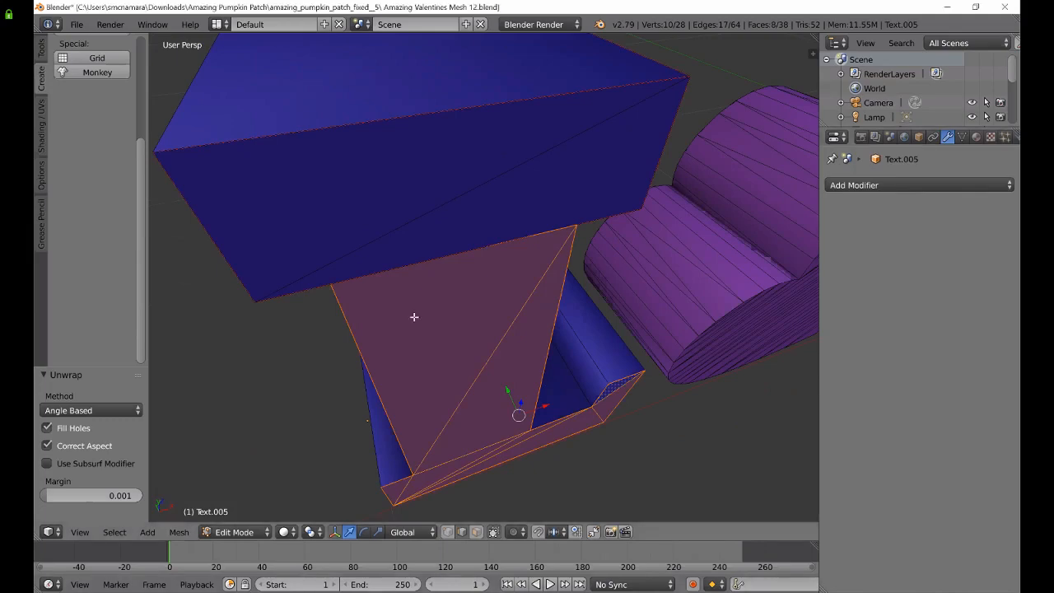
- In the shared Blender session, delete the long lower front edge of the letter's top bar
right_click(262, 300)
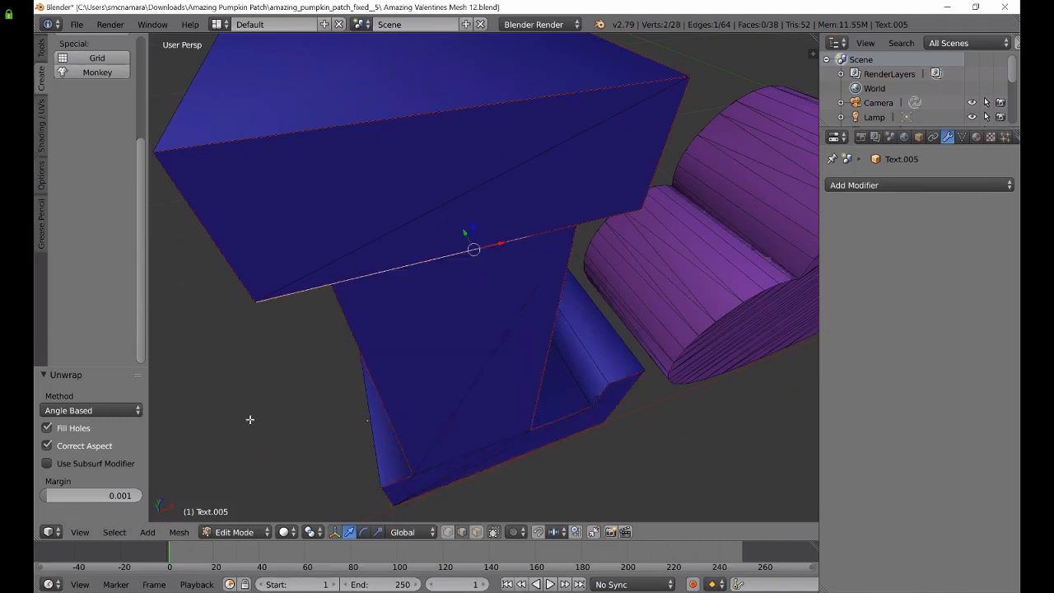
scroll(502, 313, "up", 2)
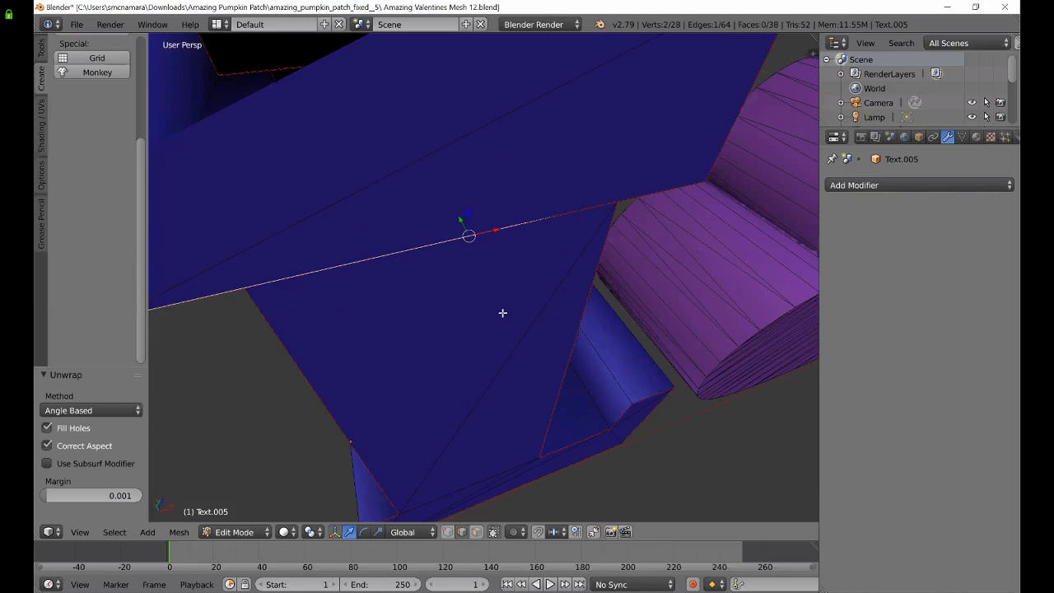
middle_click_drag(477, 310, 508, 308)
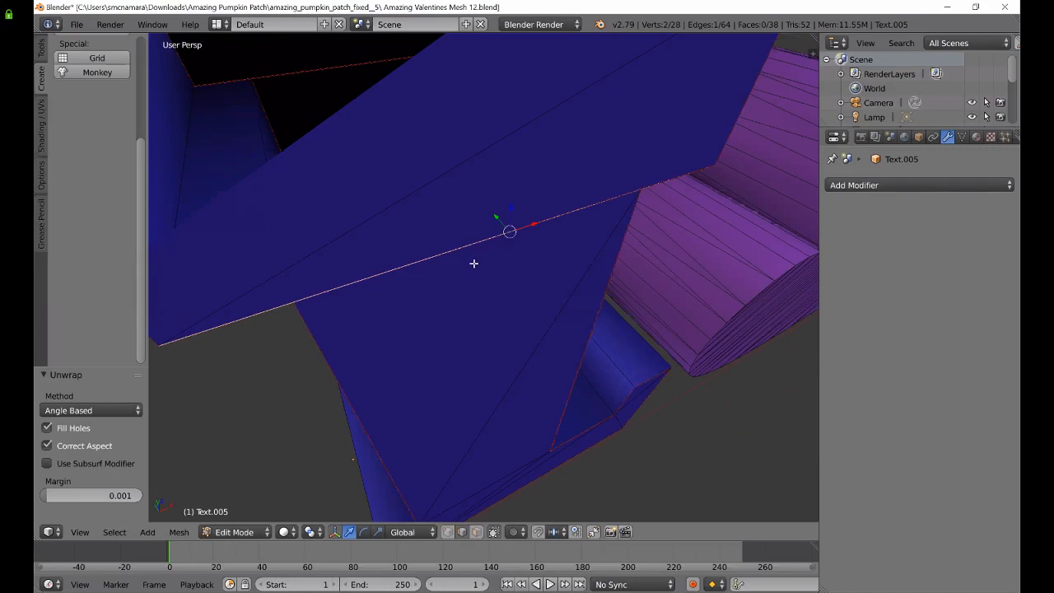
scroll(473, 264, "up", 1)
scroll(474, 263, "down", 1)
middle_click_drag(473, 264, 452, 257)
scroll(452, 257, "up", 1)
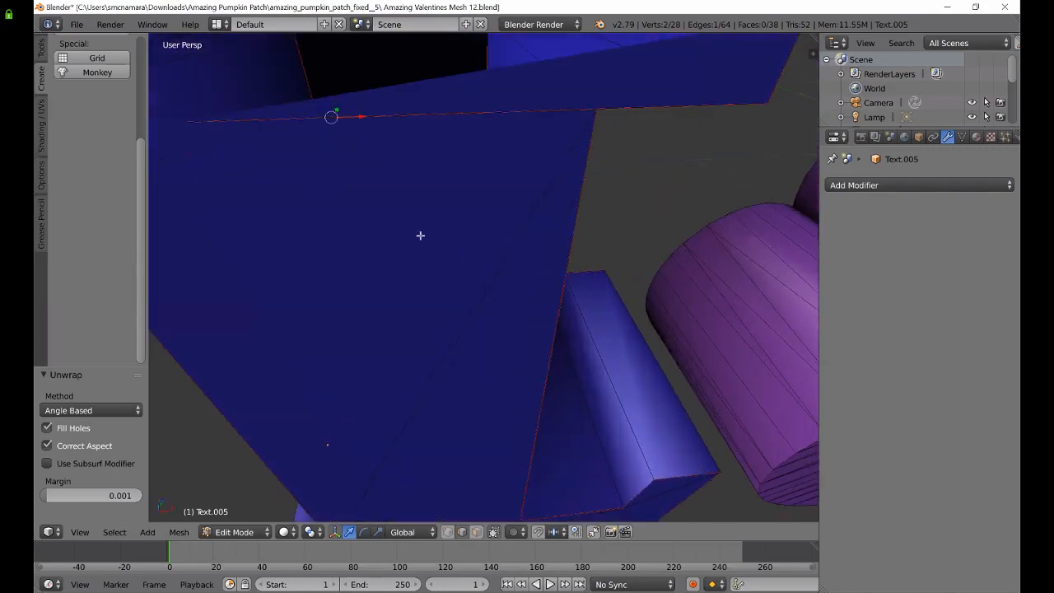
middle_click_drag(351, 181, 382, 211)
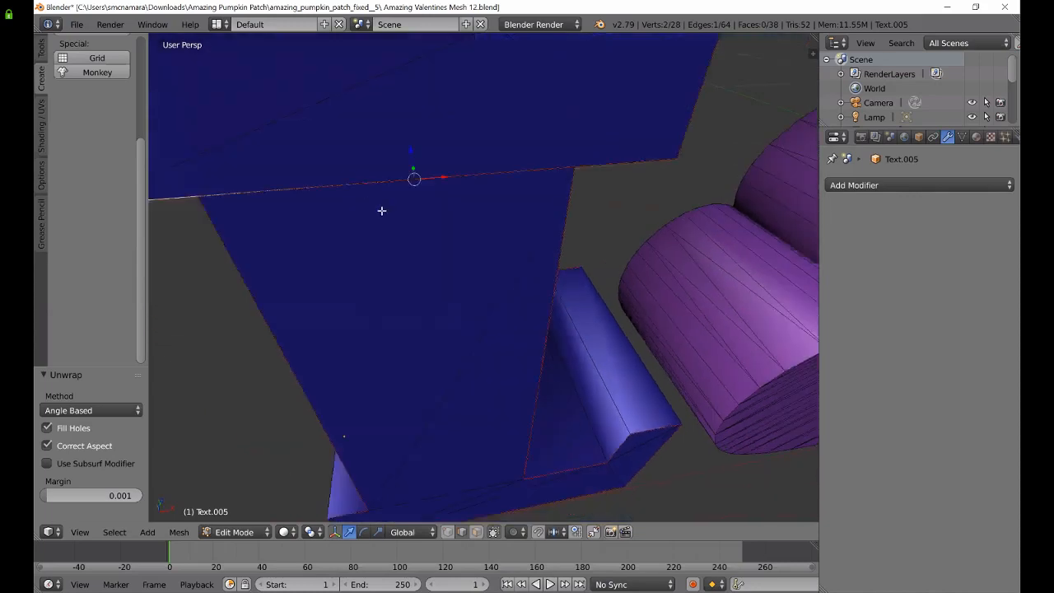
key("x")
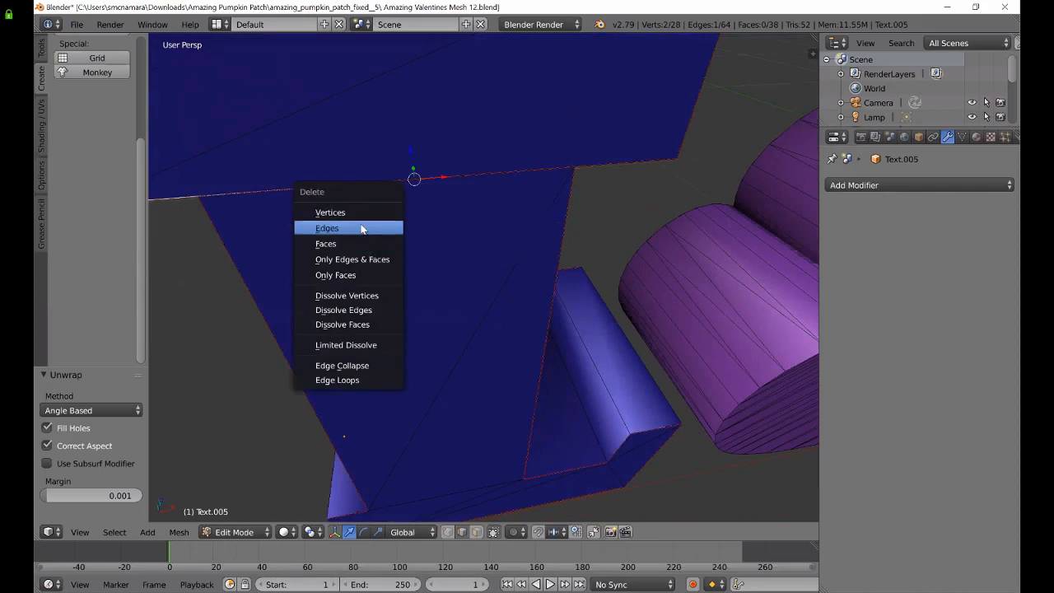
left_click(361, 230)
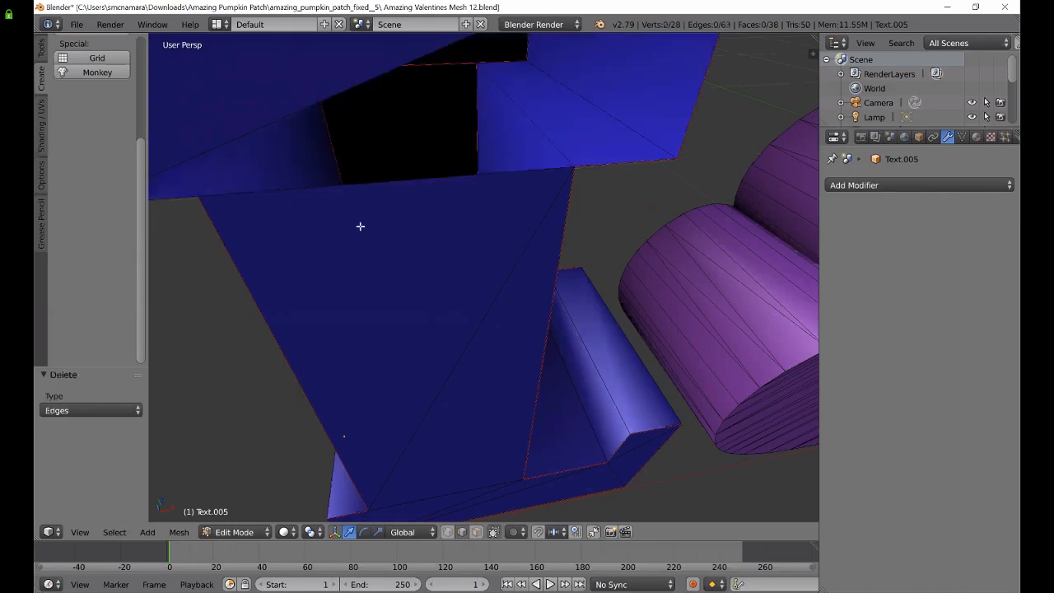
- Delete the overlapping edge that runs from the stem's upper left corner to the top bar's lower right corner
scroll(360, 227, "down", 1)
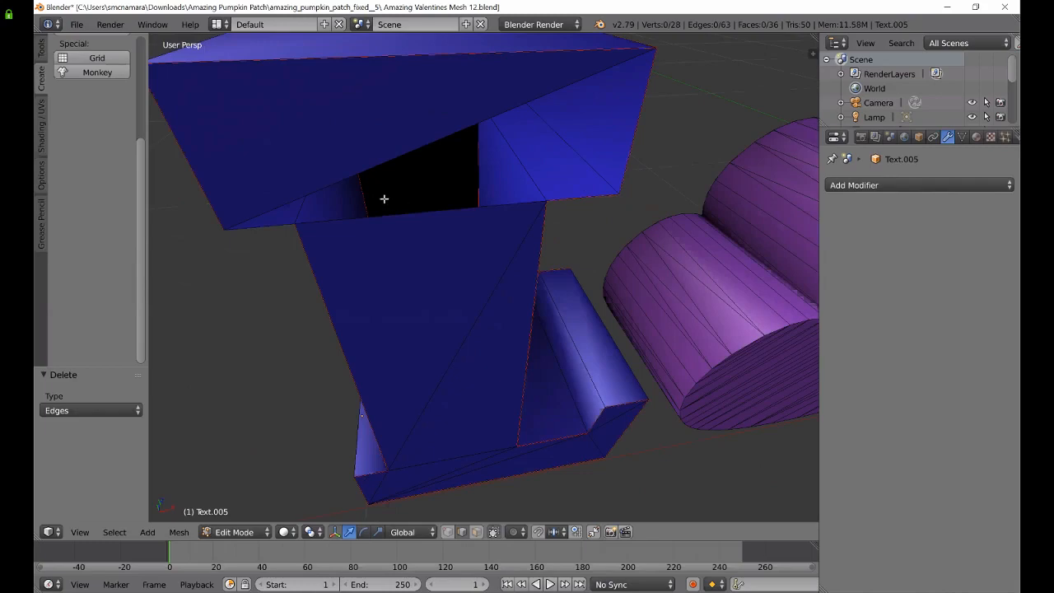
middle_click_drag(343, 198, 419, 210)
middle_click_drag(536, 190, 379, 193)
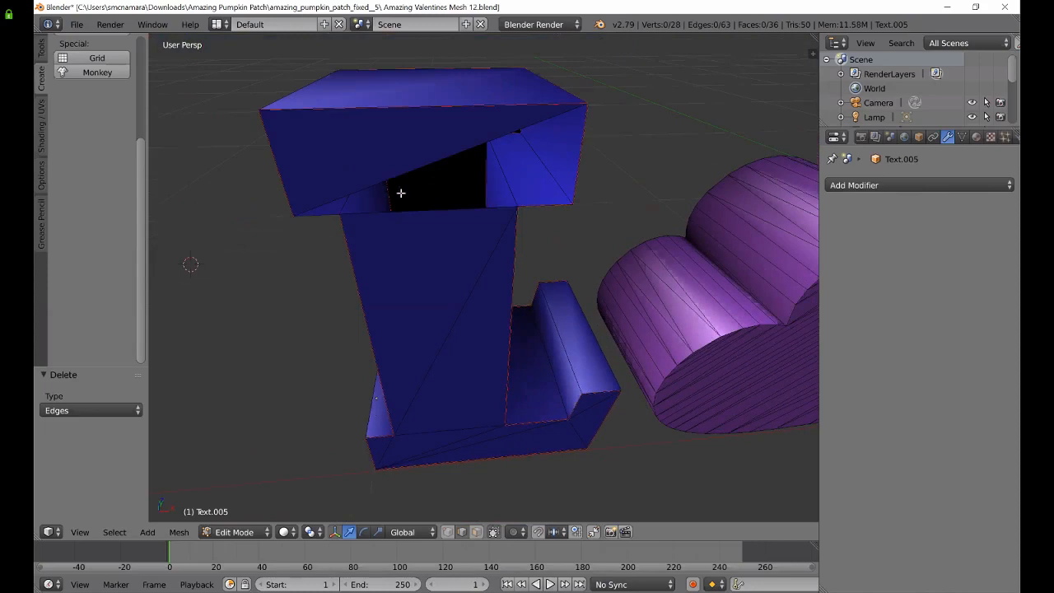
right_click(445, 211)
mouse_move(433, 243)
middle_mouse_down()
mouse_move(426, 238)
mouse_move(442, 235)
middle_mouse_up()
scroll(443, 235, "up", 2)
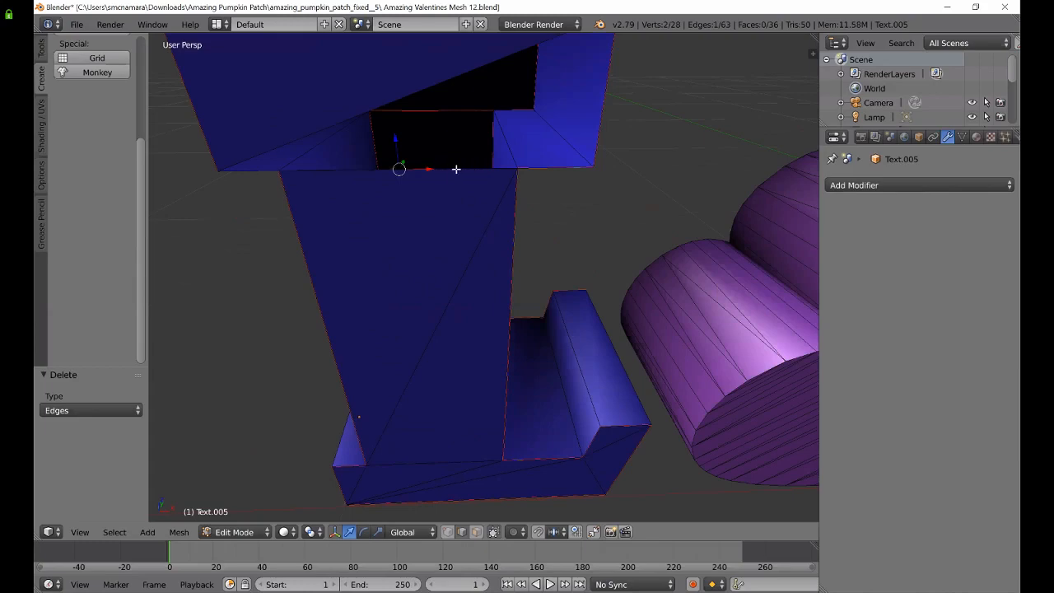
right_click(554, 167)
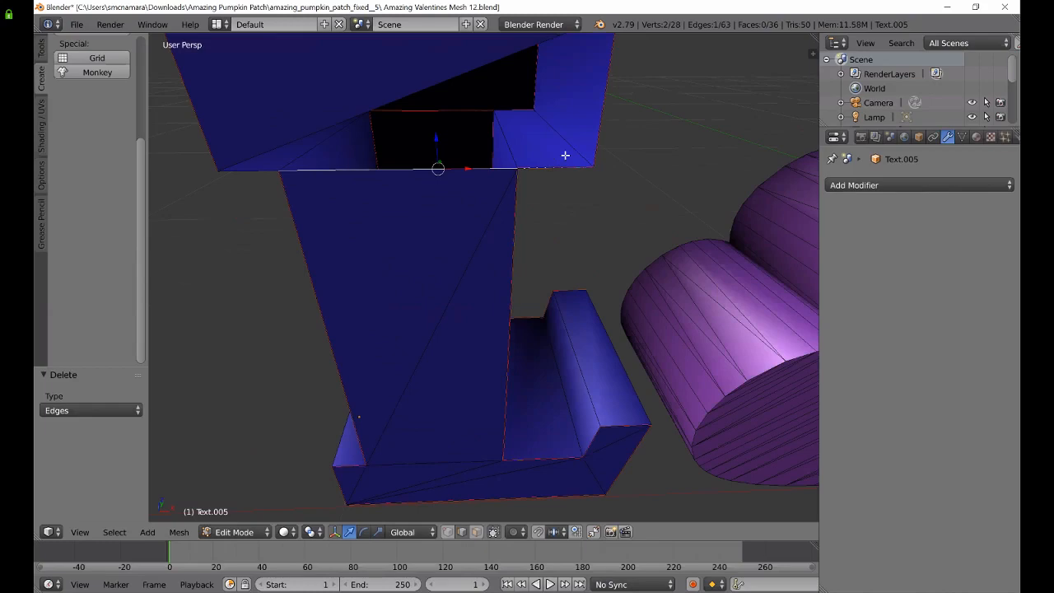
key("x")
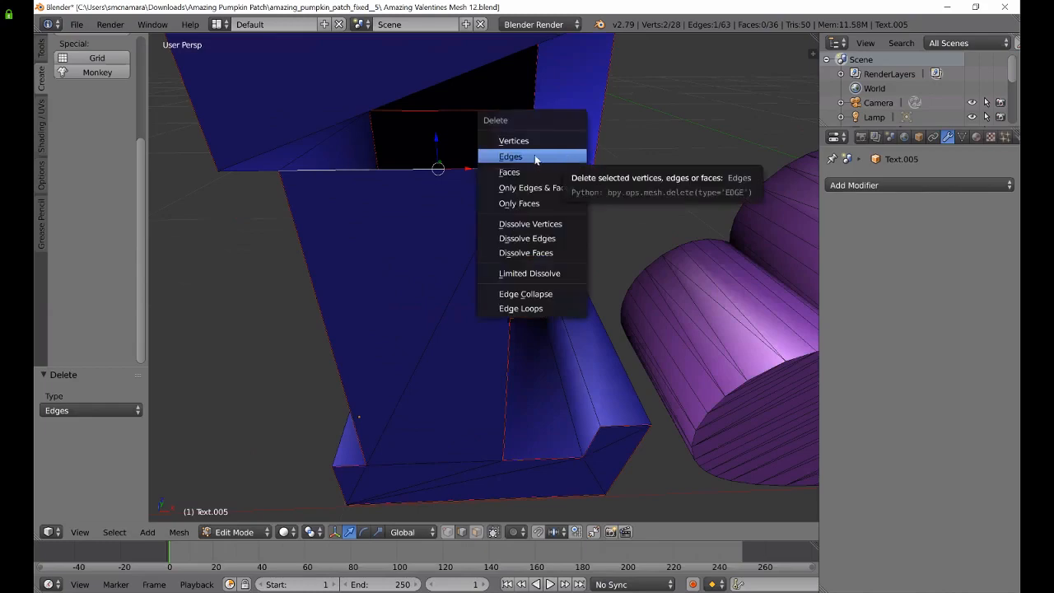
left_click(533, 156)
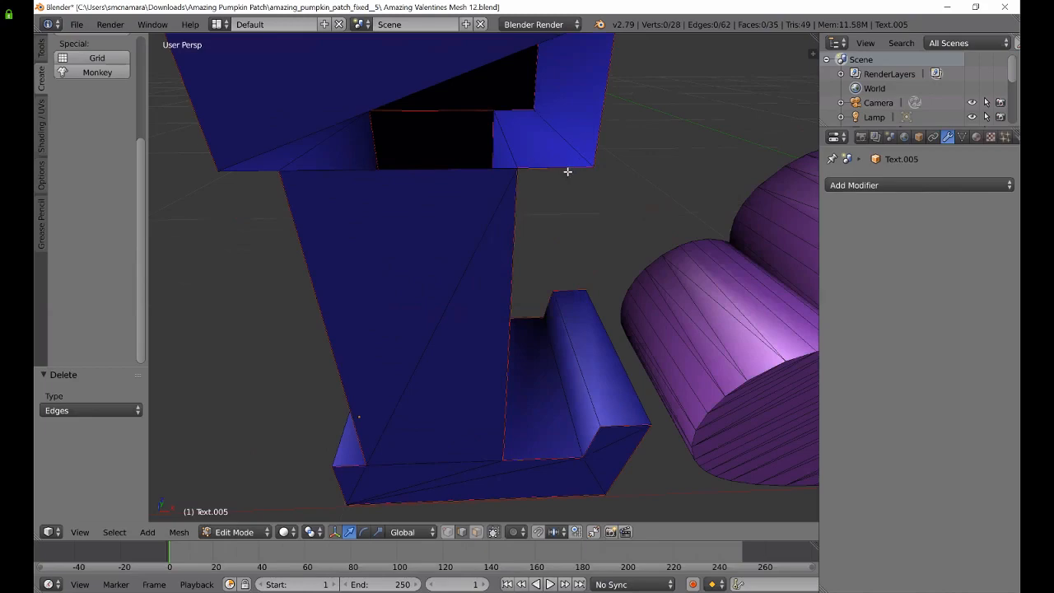
- Check the remaining edge segments along the top bar's lower front boundary by selecting them individually
right_click(571, 170)
right_click(504, 168)
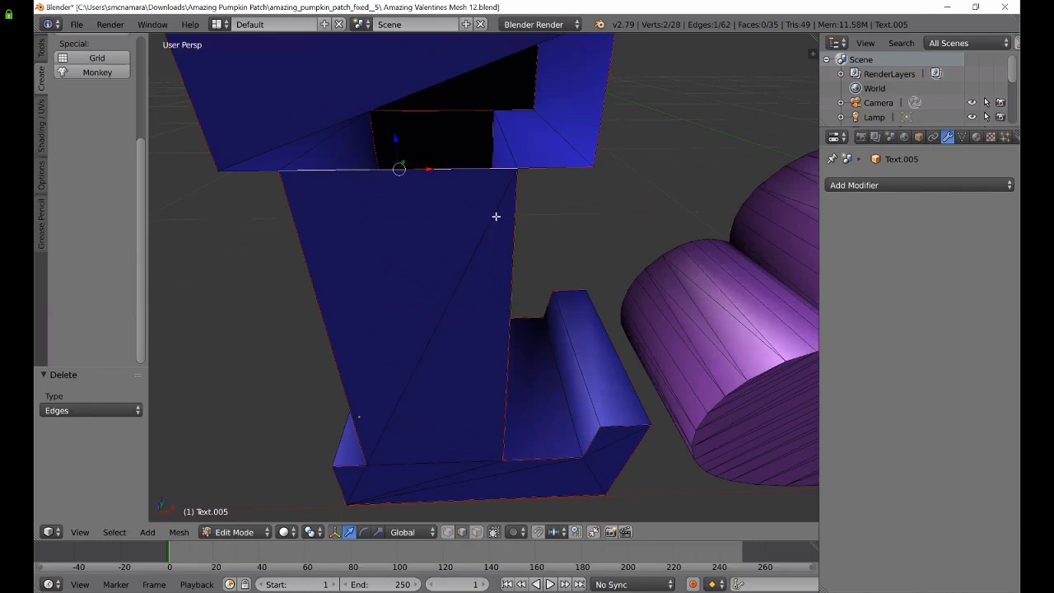
right_click(243, 172)
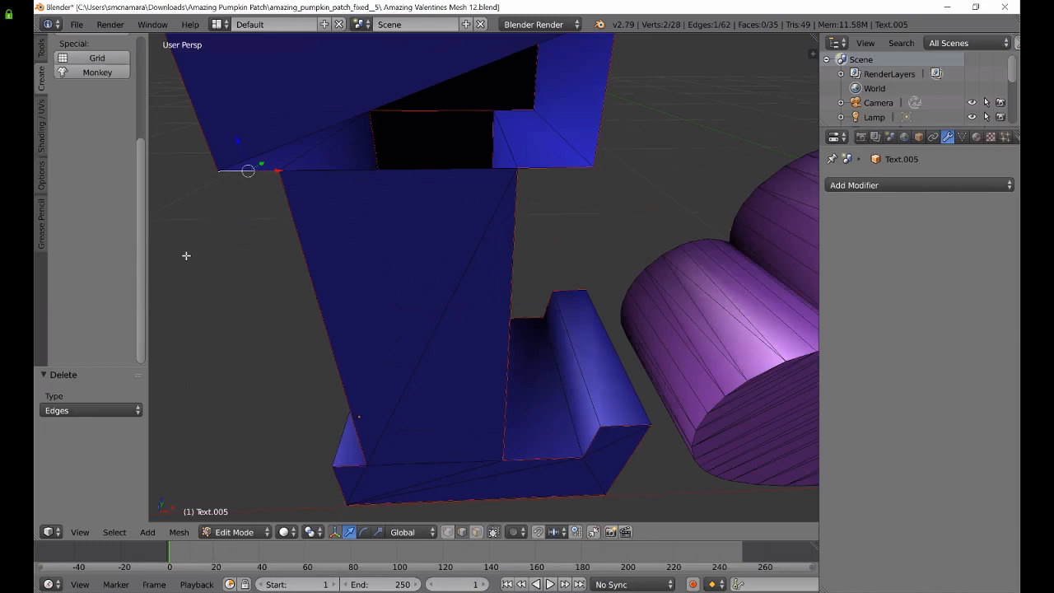
- Switch to face selection and delete the remaining triangular face on the front of the top bar
key("ctrl+Tab")
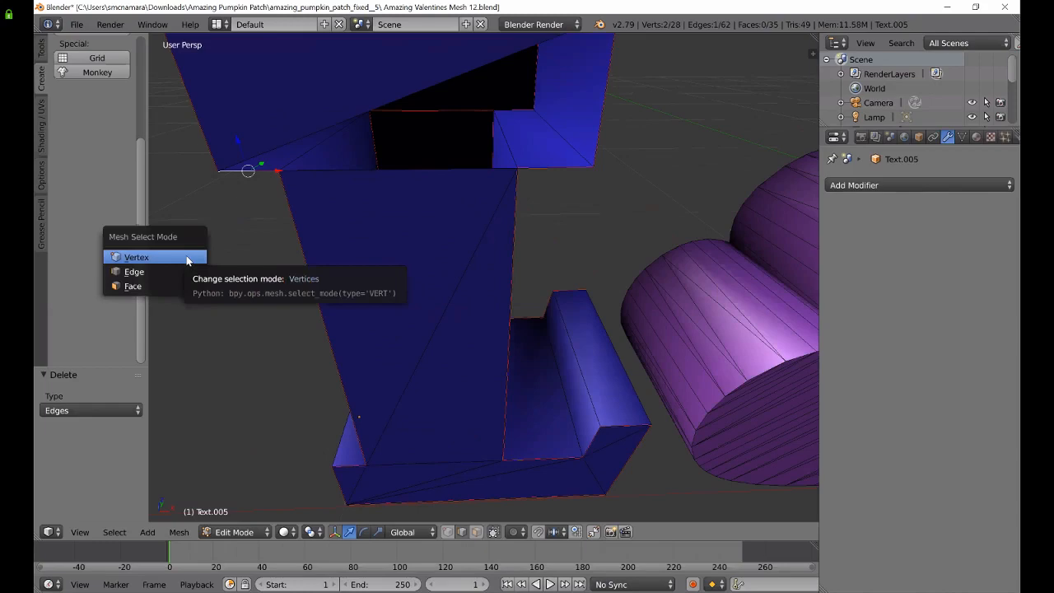
left_click(136, 286)
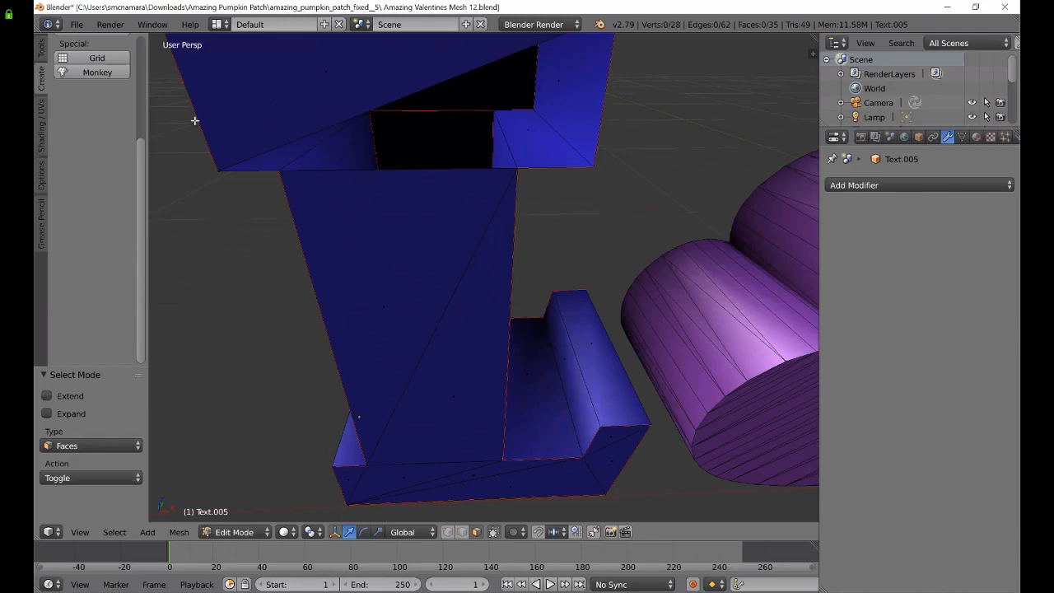
right_click(250, 110)
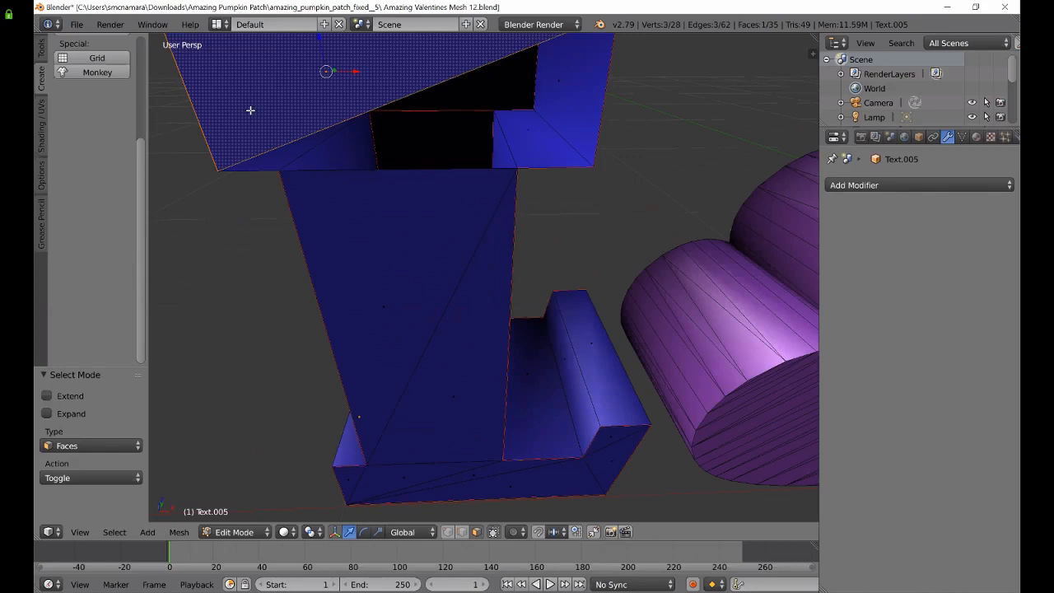
scroll(250, 109, "down", 2)
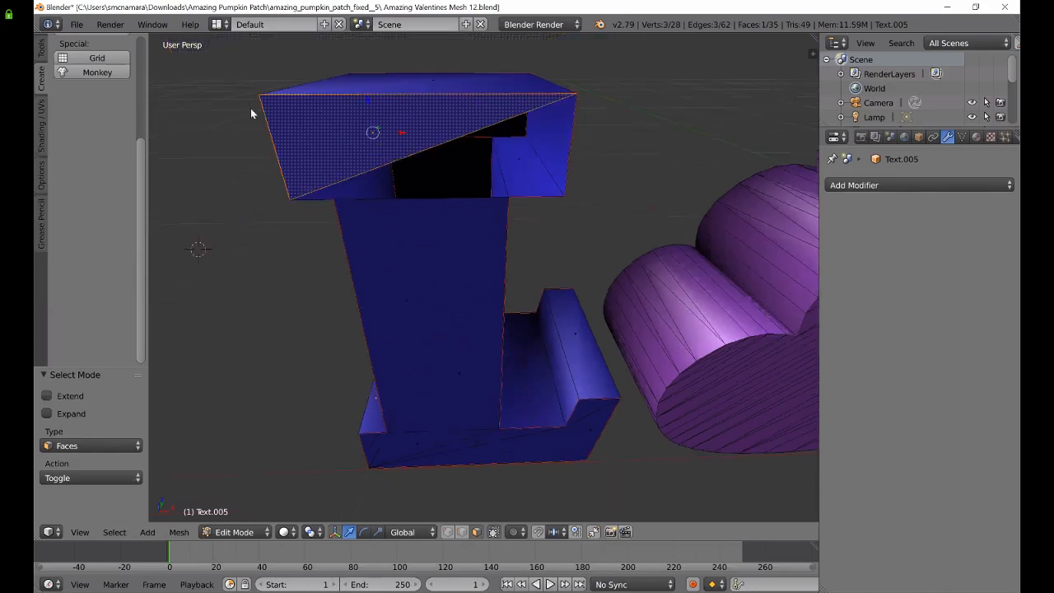
key("x")
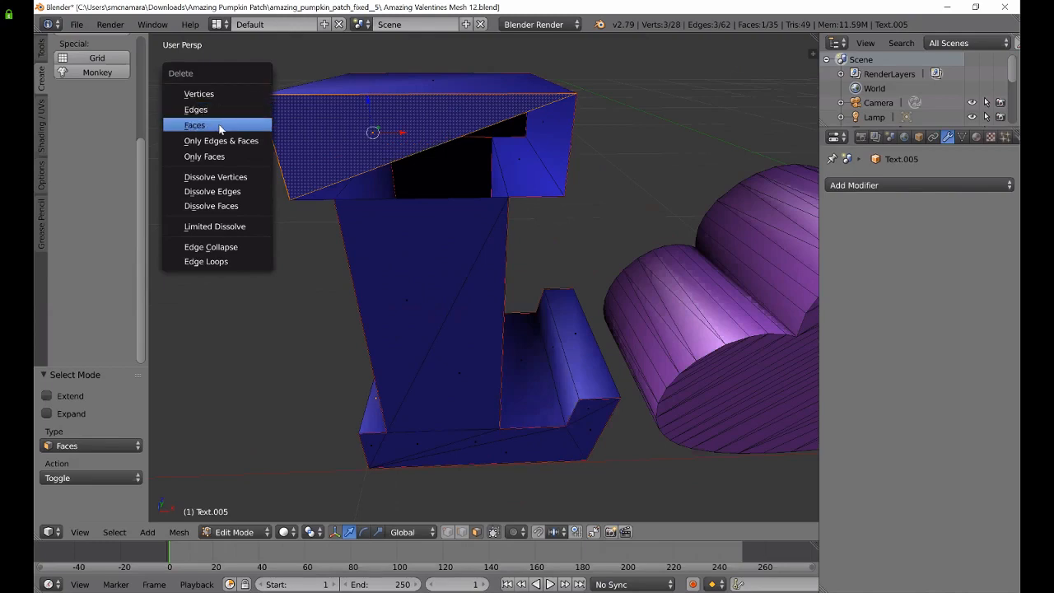
left_click(217, 125)
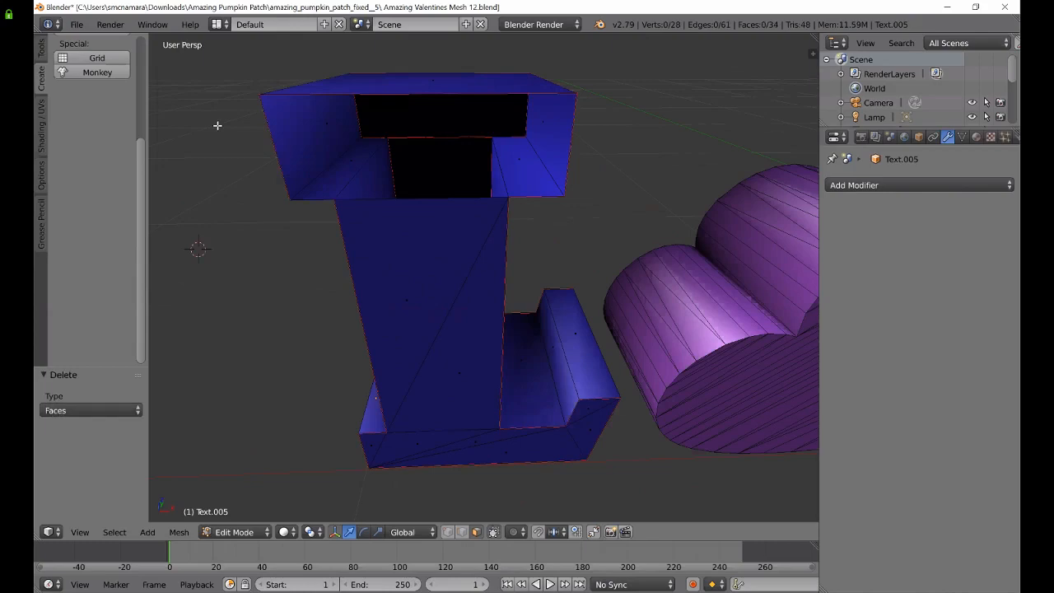
- Save the file as a new version named Amazing Valentines Mesh 13.blend
left_click(77, 25)
left_click(115, 149)
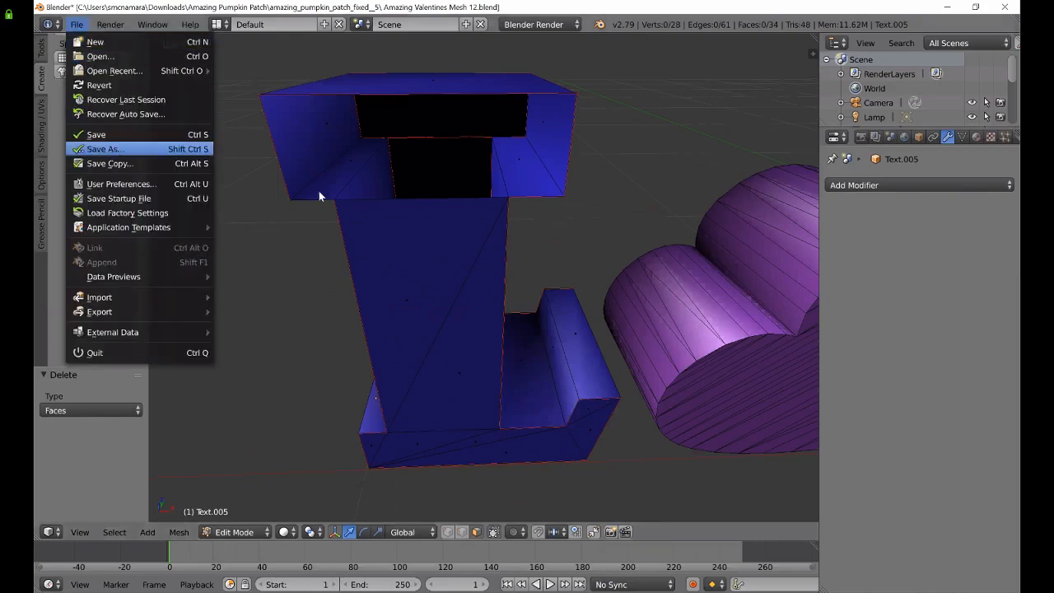
left_click(323, 79)
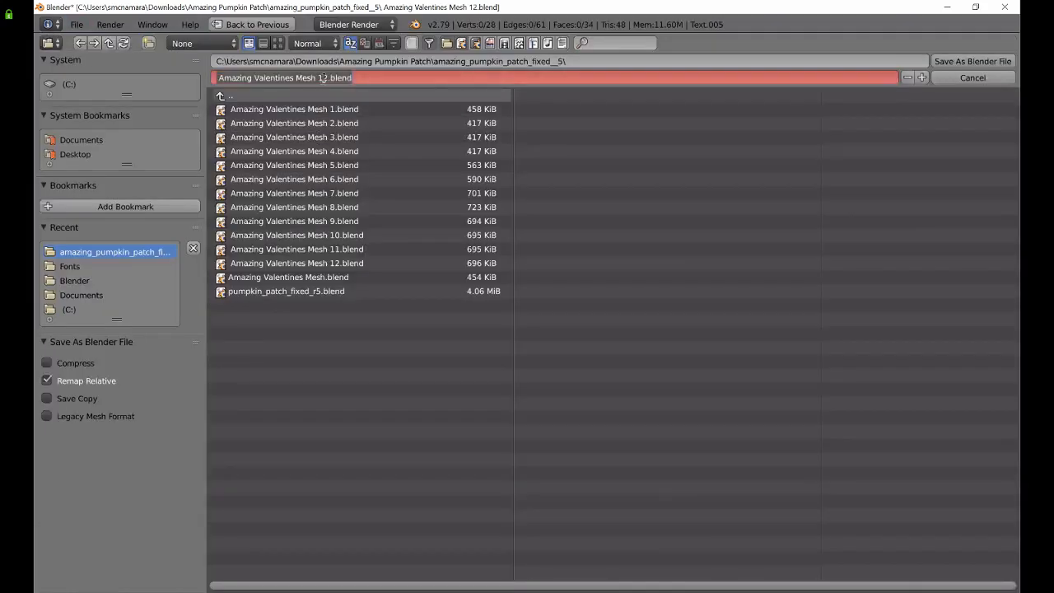
left_click(322, 78)
key("BackSpace")
type("3")
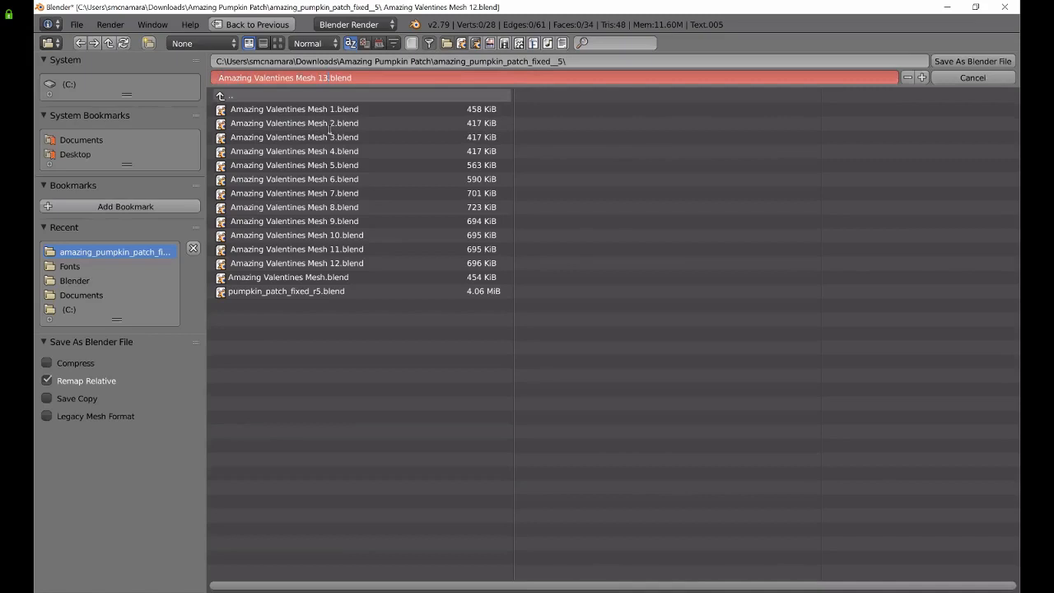
left_click(979, 61)
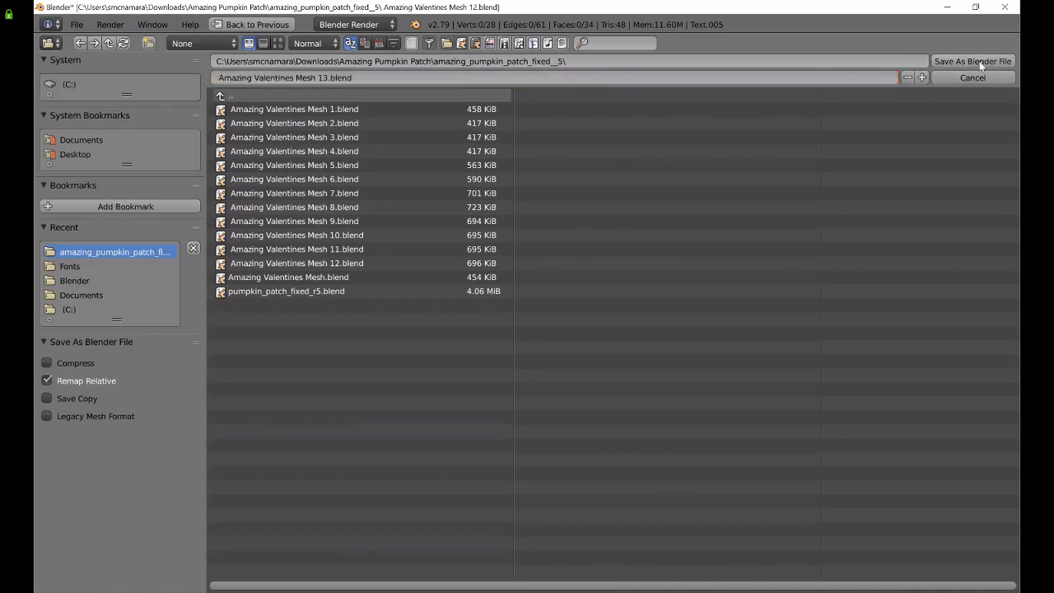
left_click(979, 61)
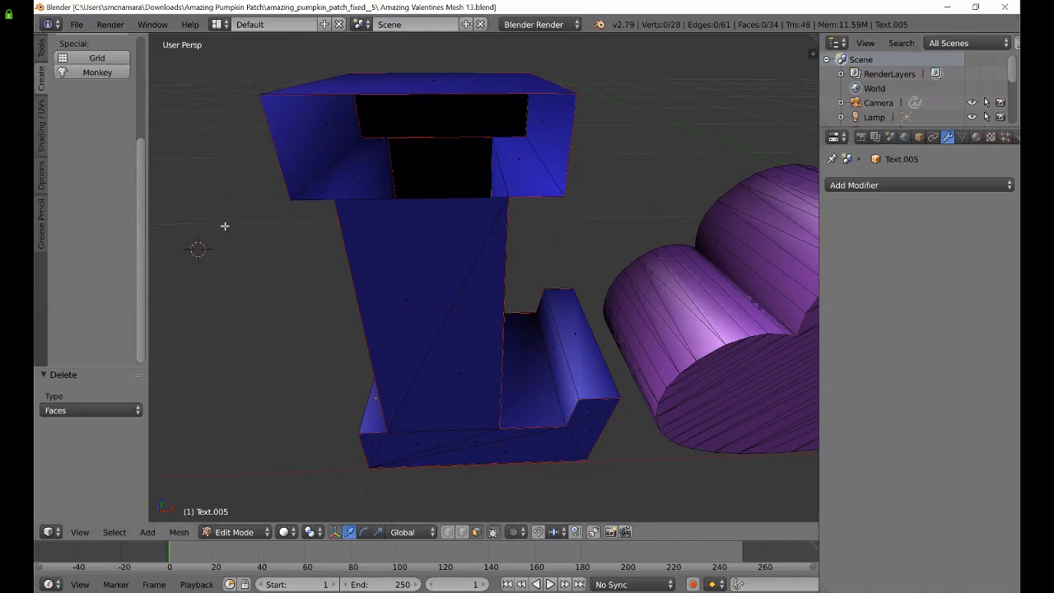
- Delete the two triangular faces covering the top bar on the opposite side of the letter
middle_click_drag(225, 228, 226, 226)
middle_click_drag(397, 227, 479, 210)
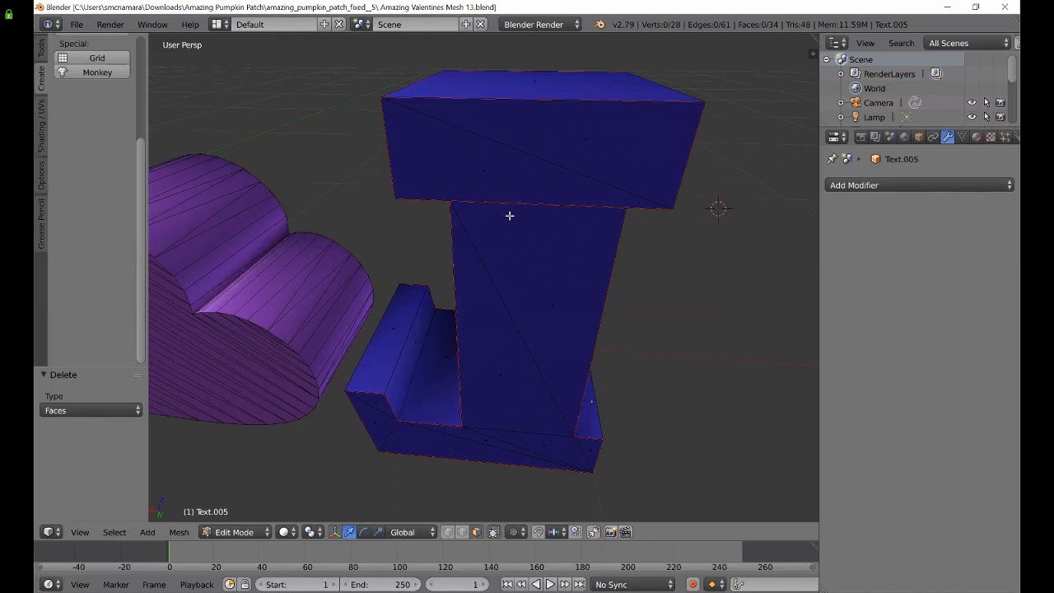
right_click(521, 129)
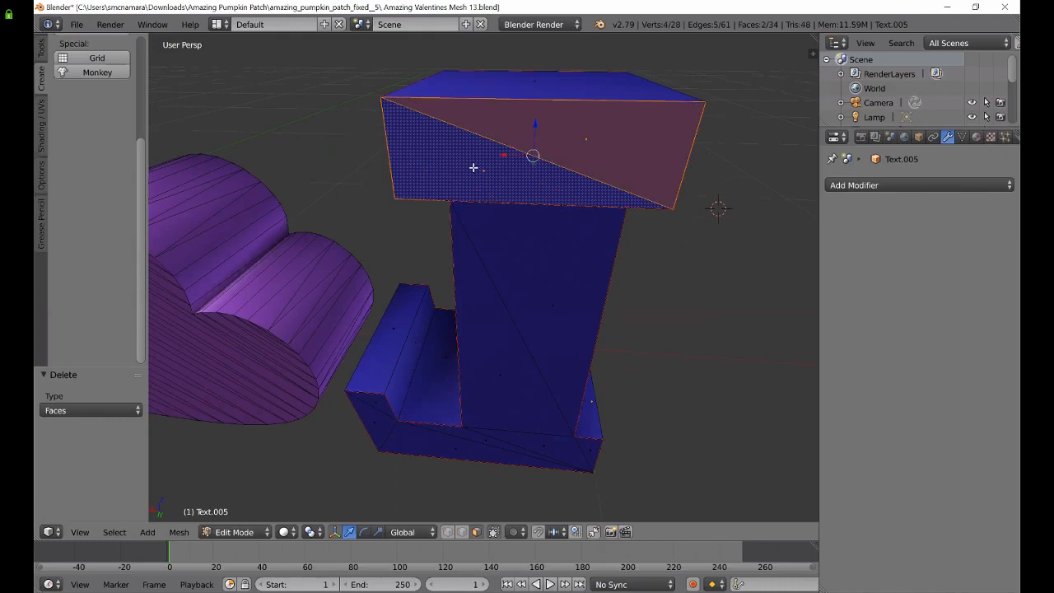
key("x")
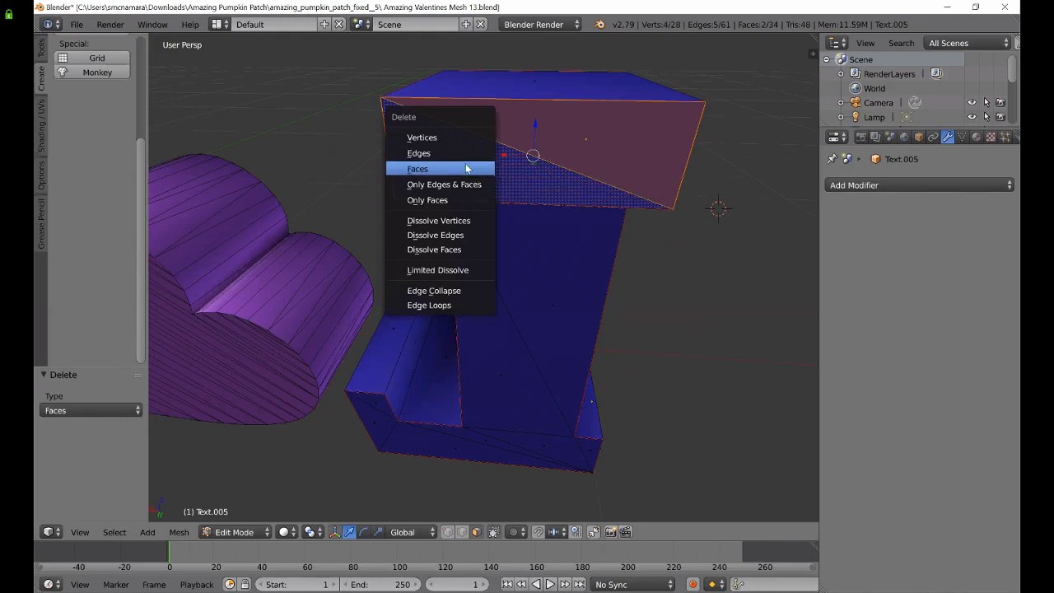
left_click(465, 163)
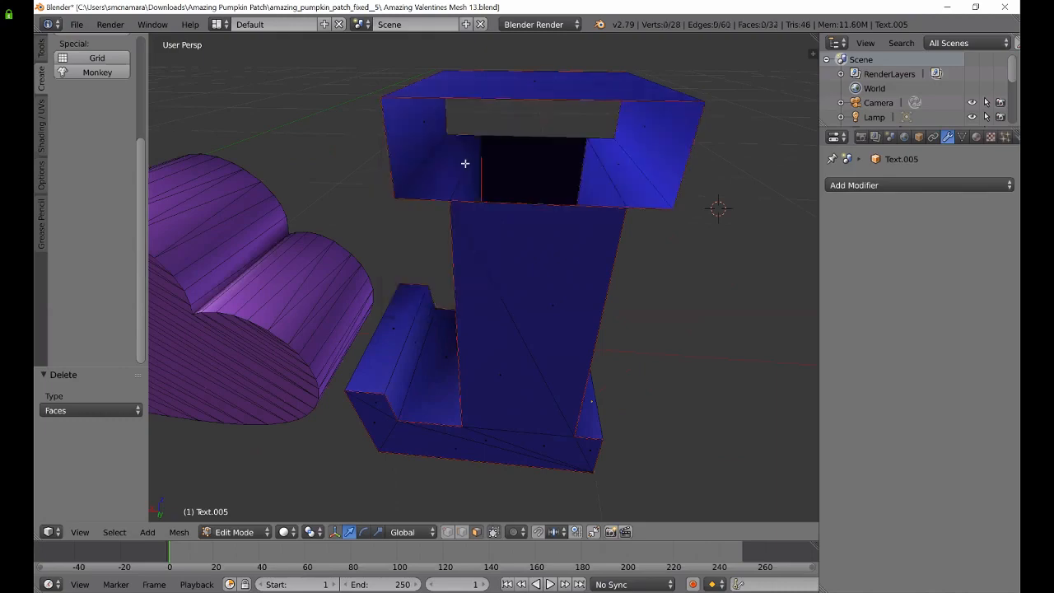
scroll(495, 152, "up", 2)
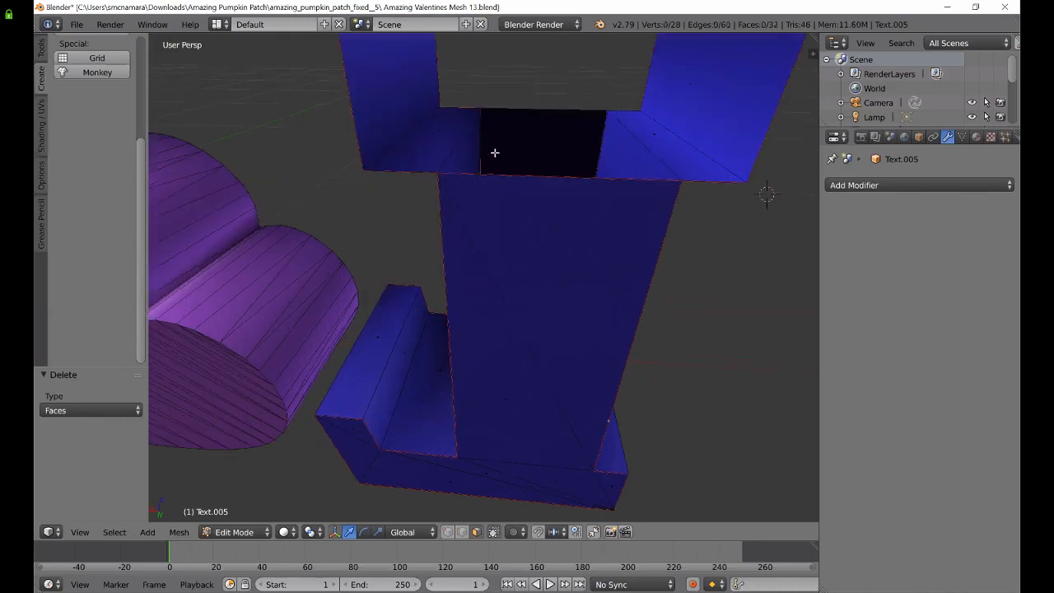
scroll(495, 152, "down", 1)
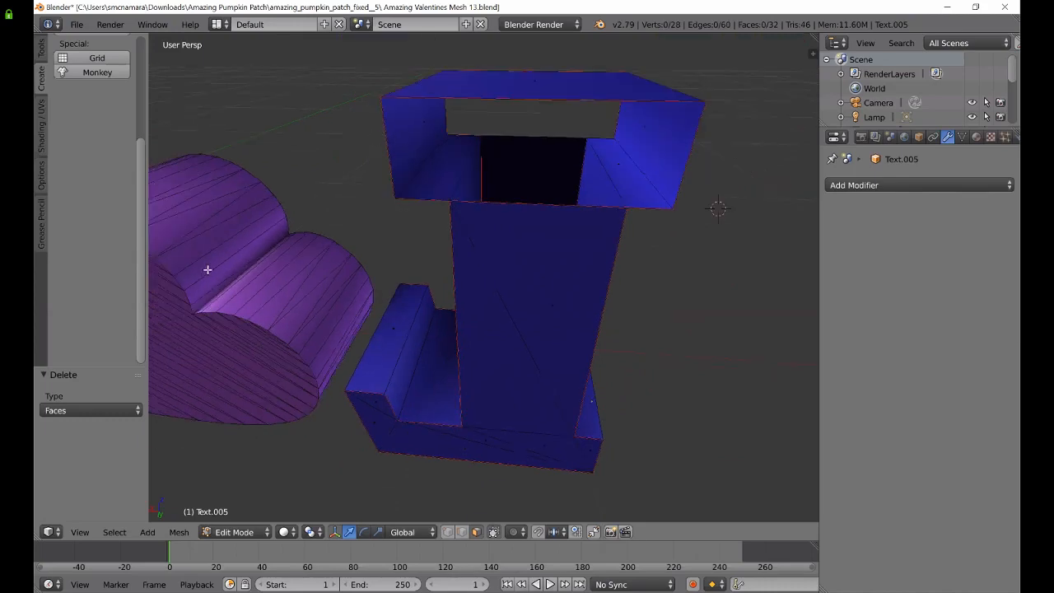
- Switch to edge selection, delete the overlapping edge along the top bar's lower boundary above the stem, and check the edge beneath it
key("ctrl+Tab")
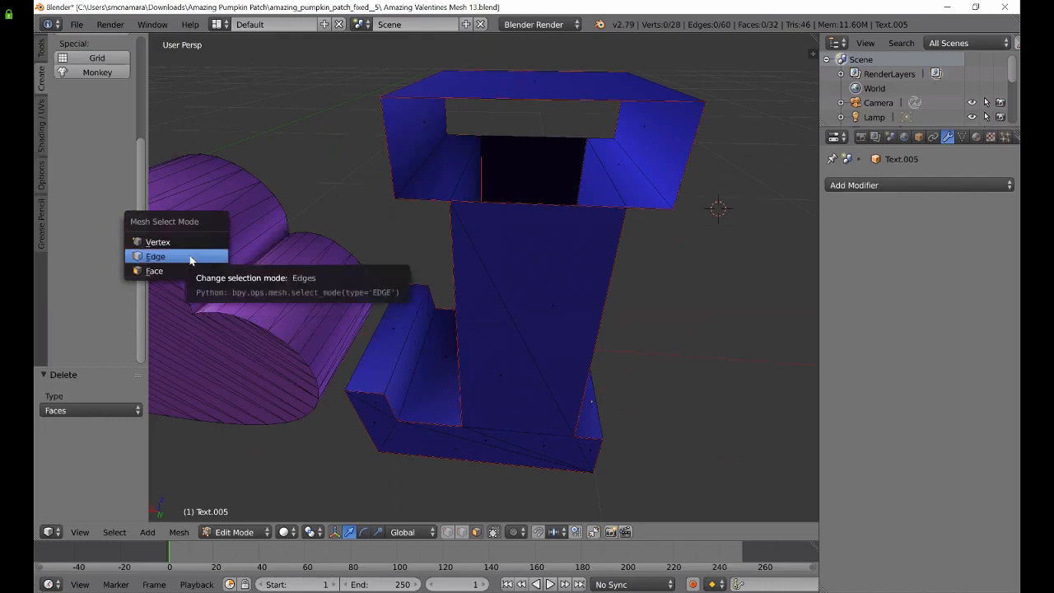
left_click(191, 258)
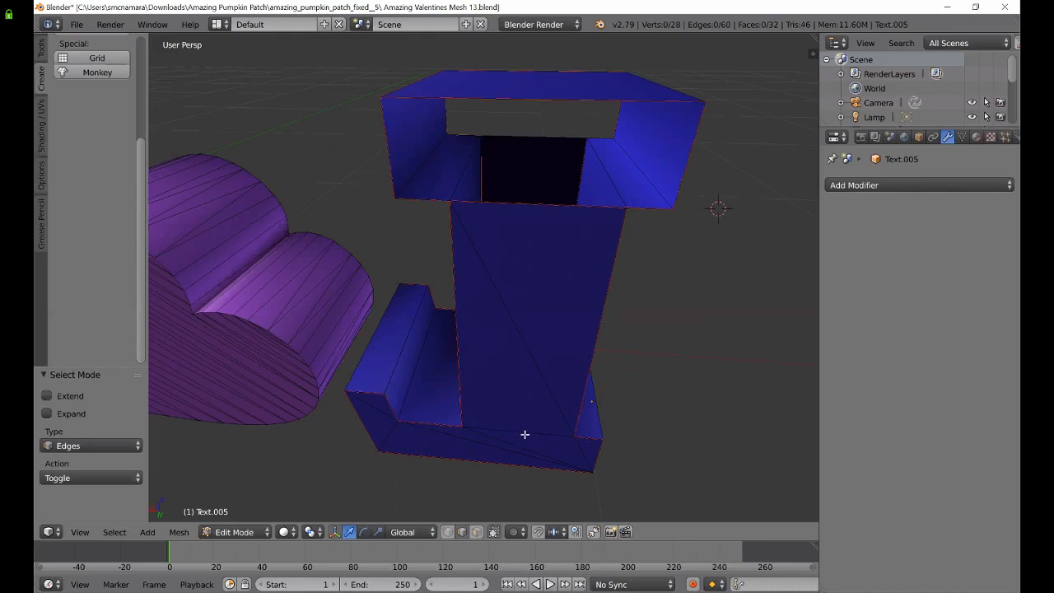
right_click(478, 203)
key("x")
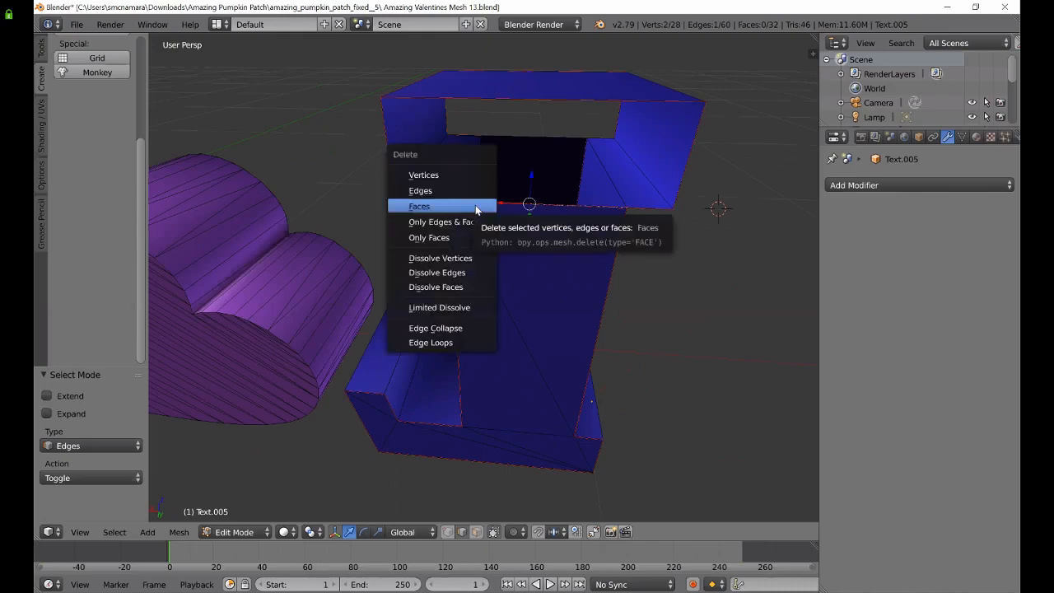
left_click(473, 192)
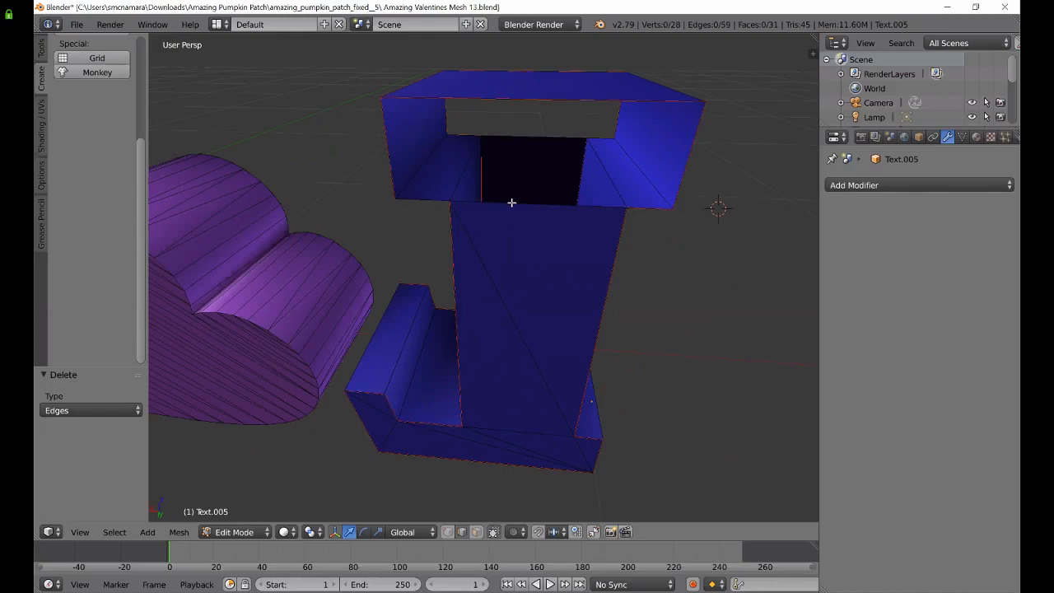
right_click(511, 203)
key("Tab")
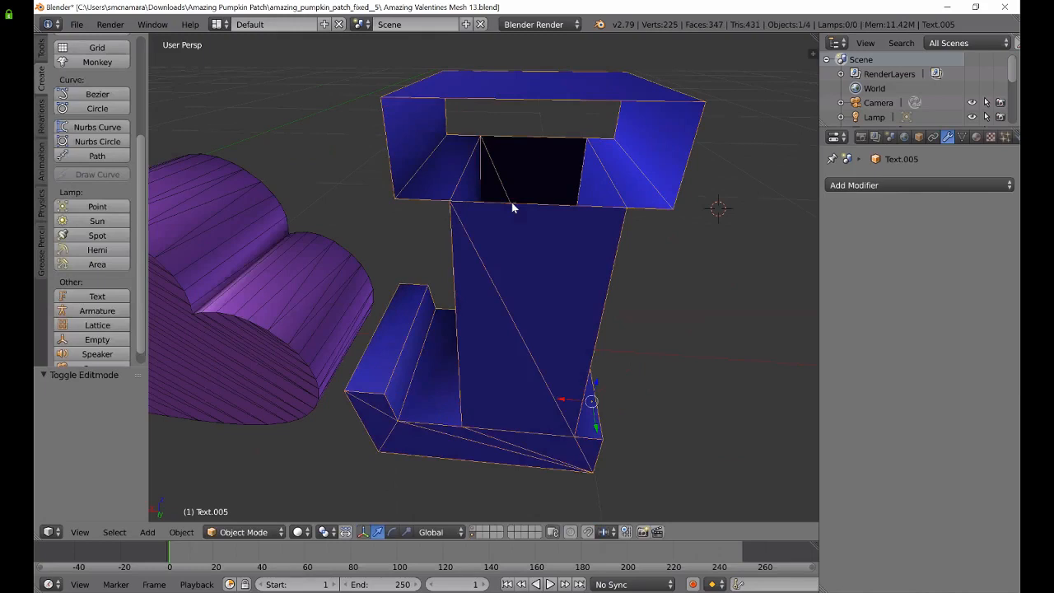
key("Tab")
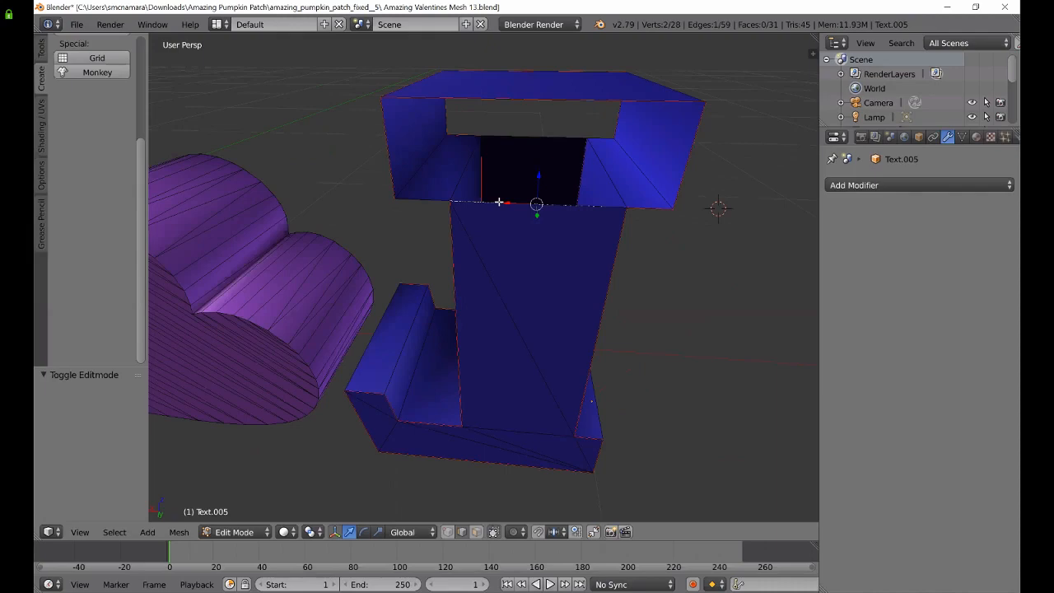
- Fill a triangular face at each lower corner of the top bar's open side, from its short vertical and bottom edges
right_click(422, 200)
right_click(650, 208)
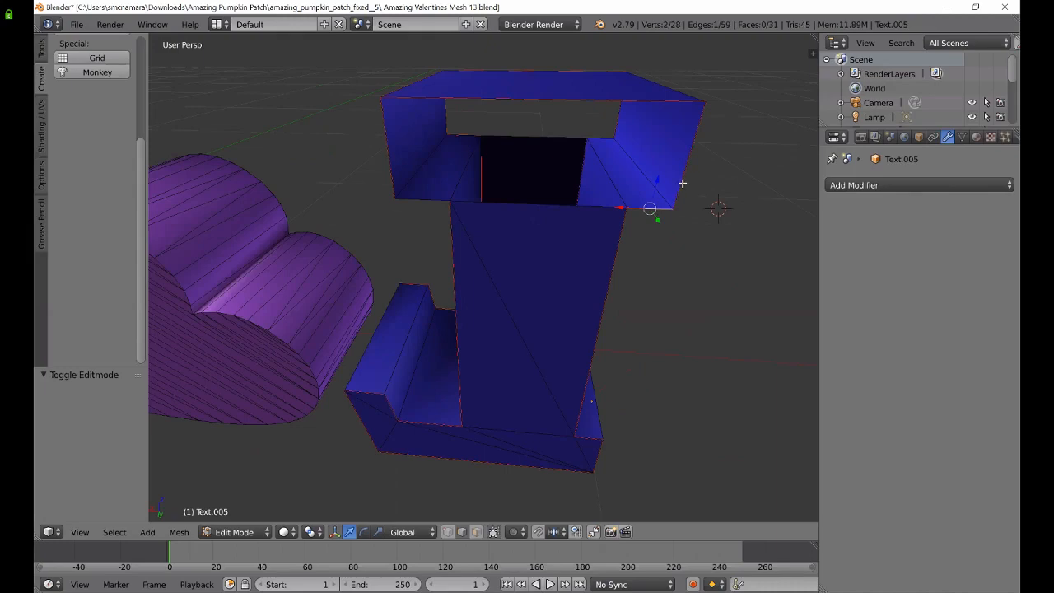
right_click(680, 183)
key("f")
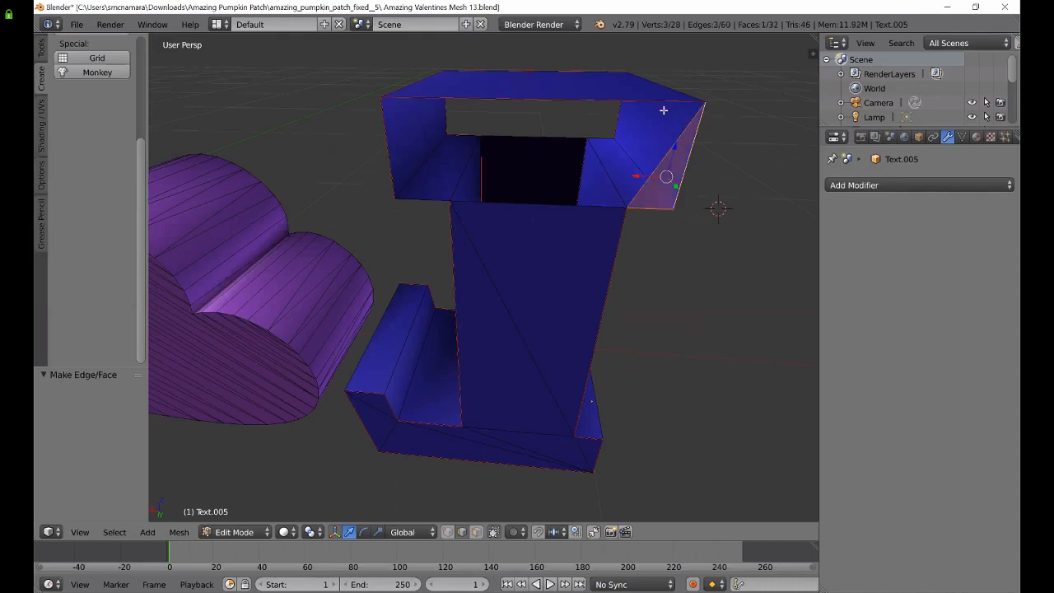
right_click(387, 154)
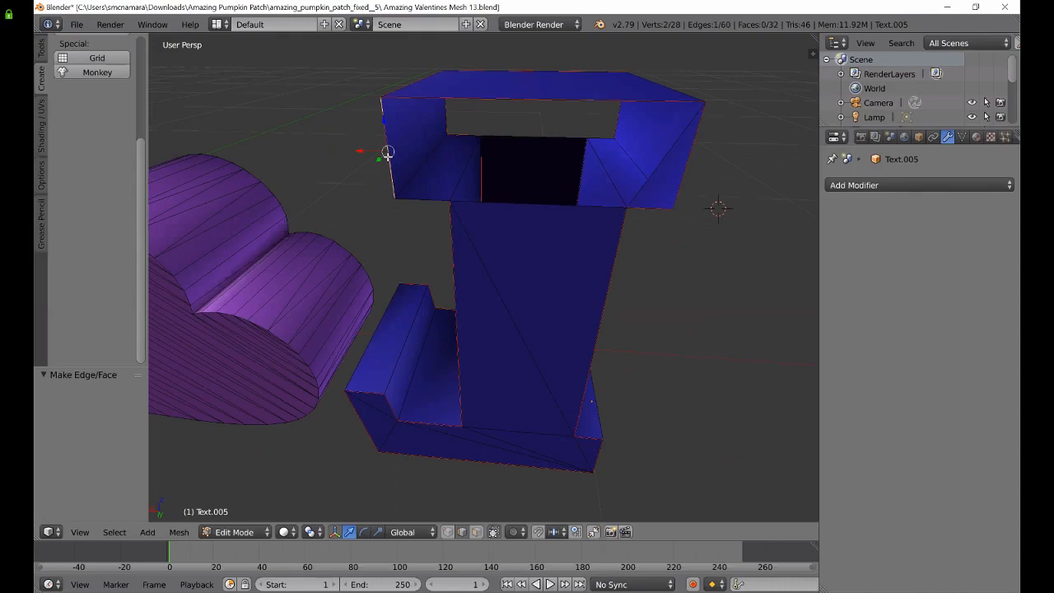
right_click(408, 198, "shift")
key("f")
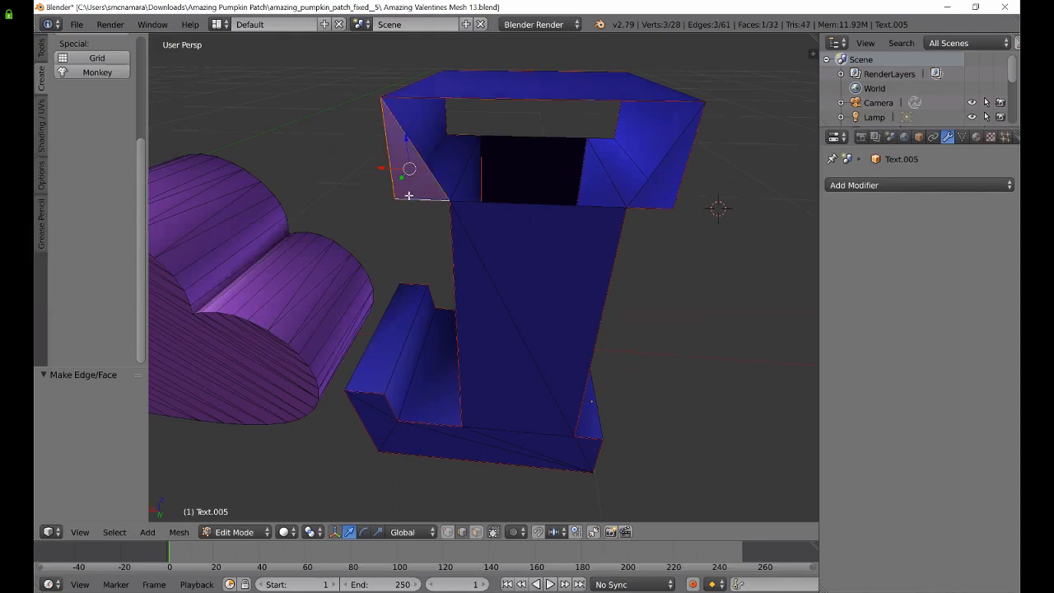
- Fill the gap between the two corner triangles' diagonal edges with a single face
right_click(413, 152)
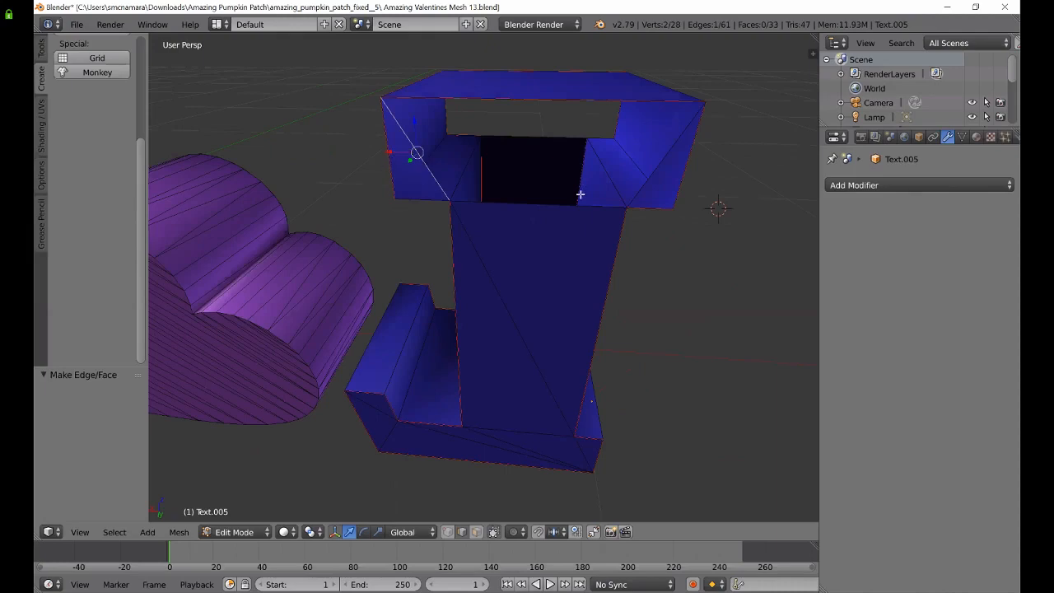
right_click(668, 181, "shift")
right_click(685, 168)
right_click(668, 172)
right_click(414, 148, "shift")
key("f")
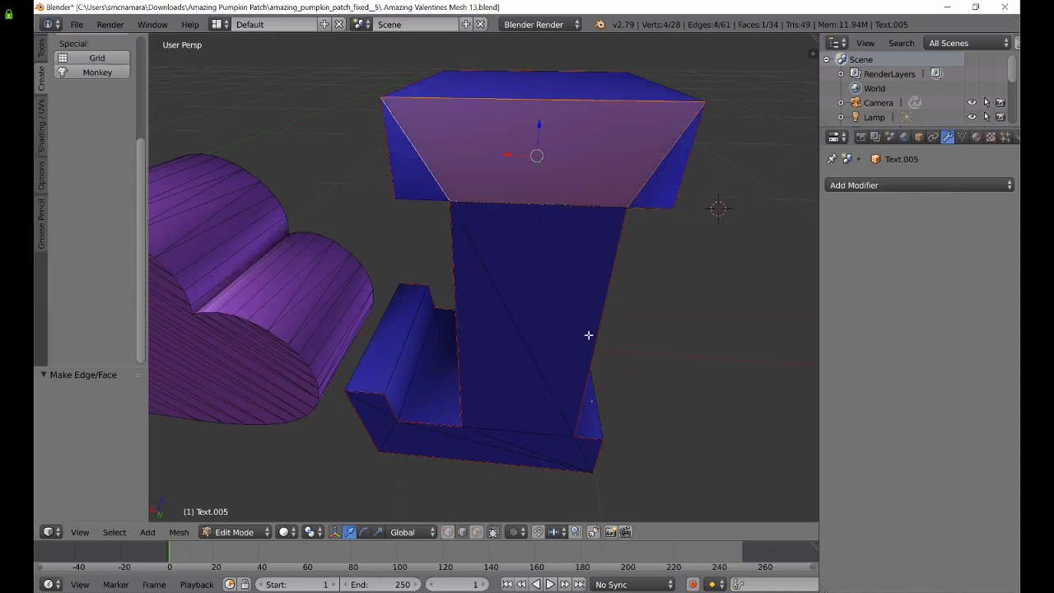
- On the letter's other open side, create triangular faces at both lower corners of the top bar from their outer edges
middle_click_drag(588, 335, 532, 324)
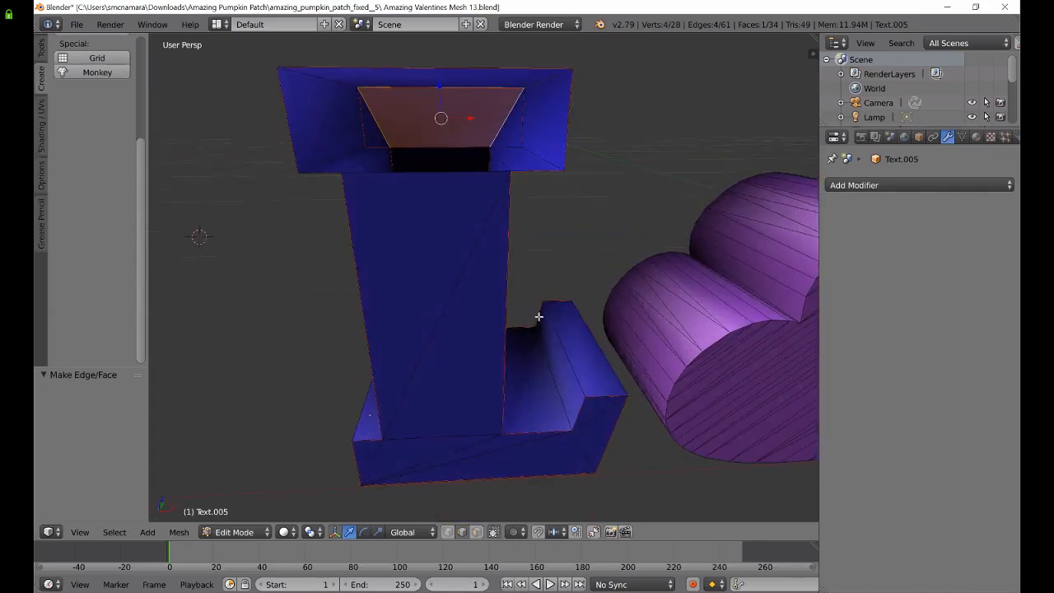
scroll(470, 216, "down", 1)
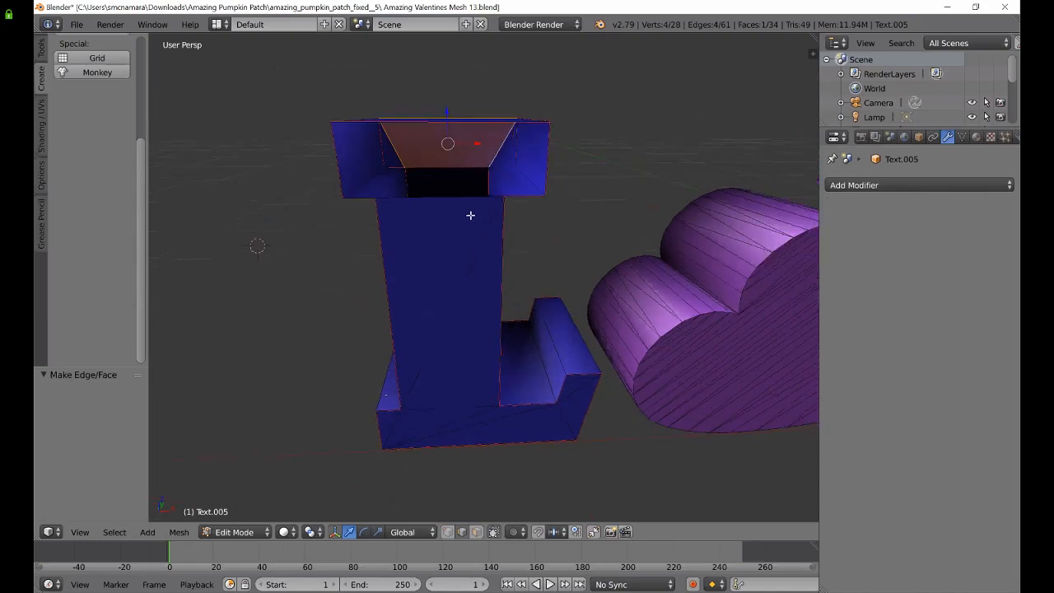
scroll(470, 216, "up", 1)
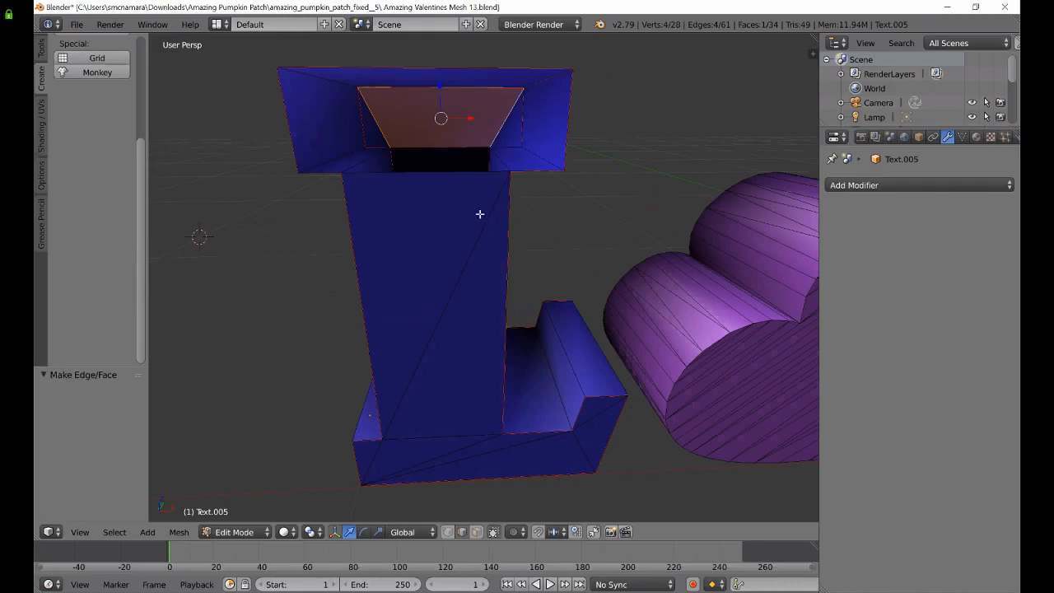
right_click(288, 125)
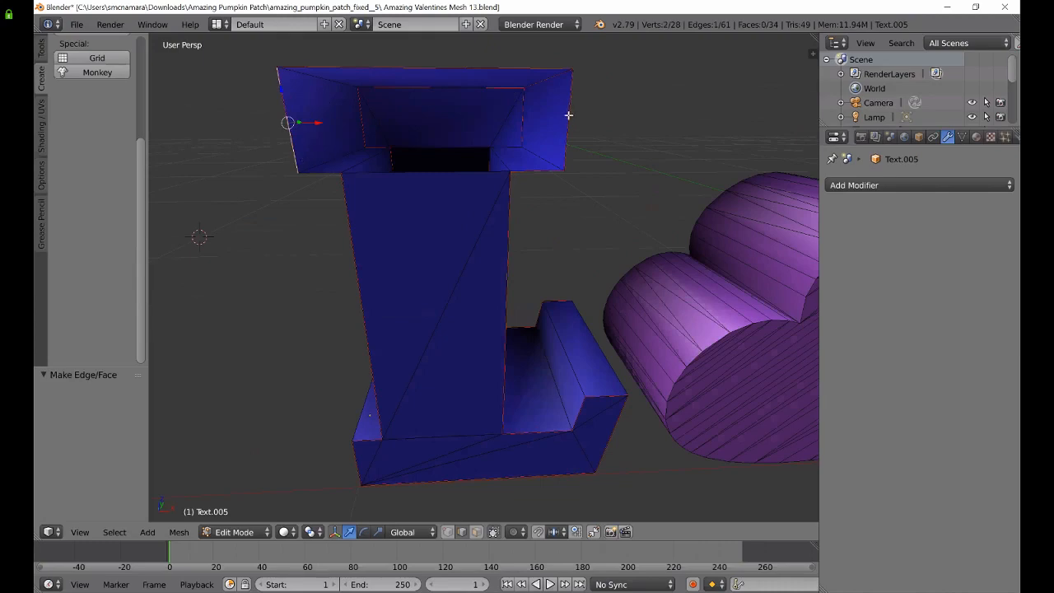
right_click(320, 174)
key("f")
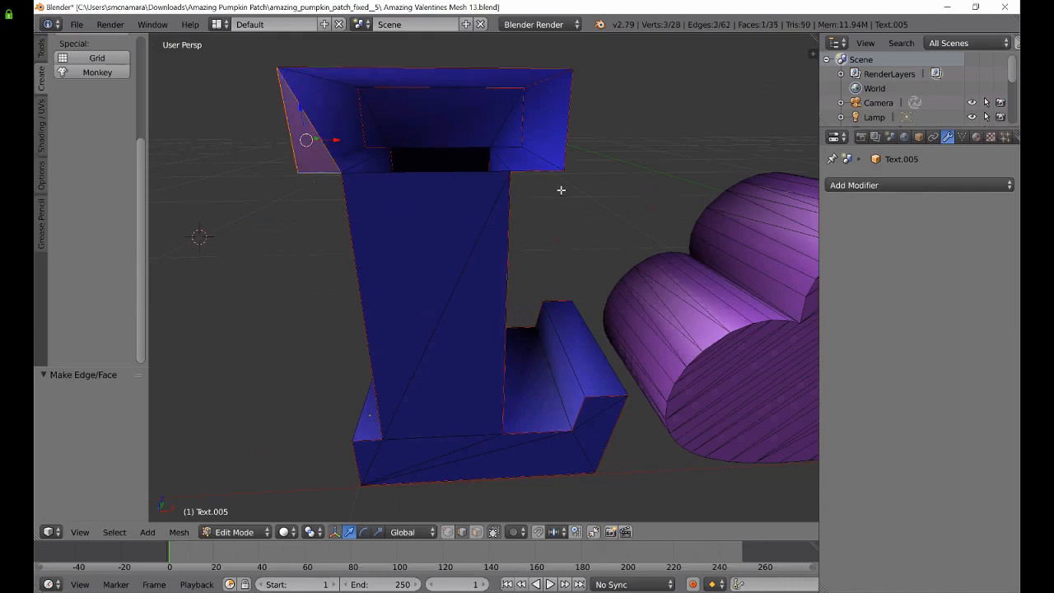
right_click(566, 125)
right_click(543, 172, "shift")
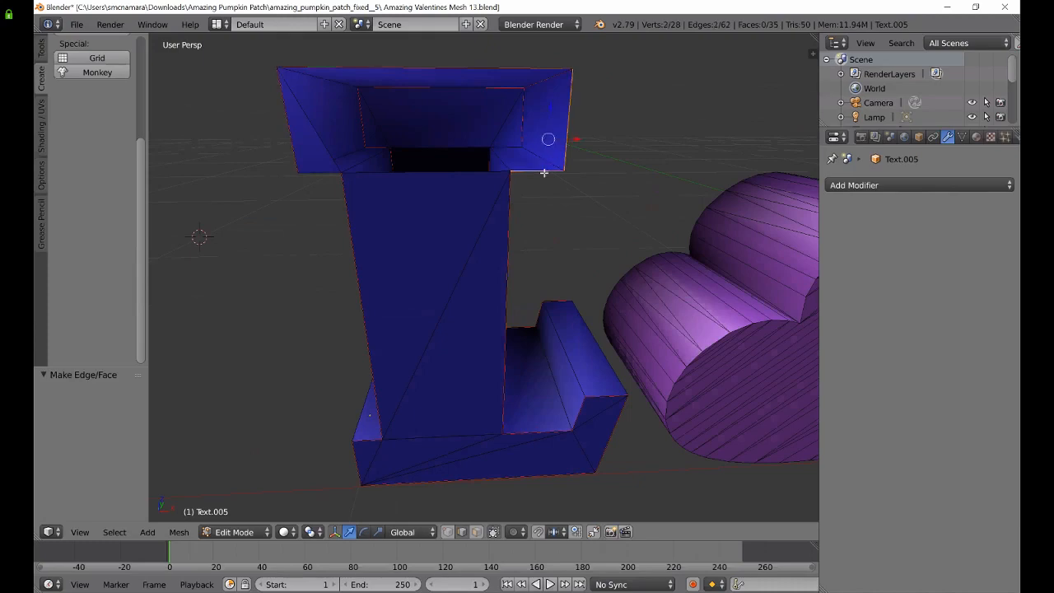
key("f")
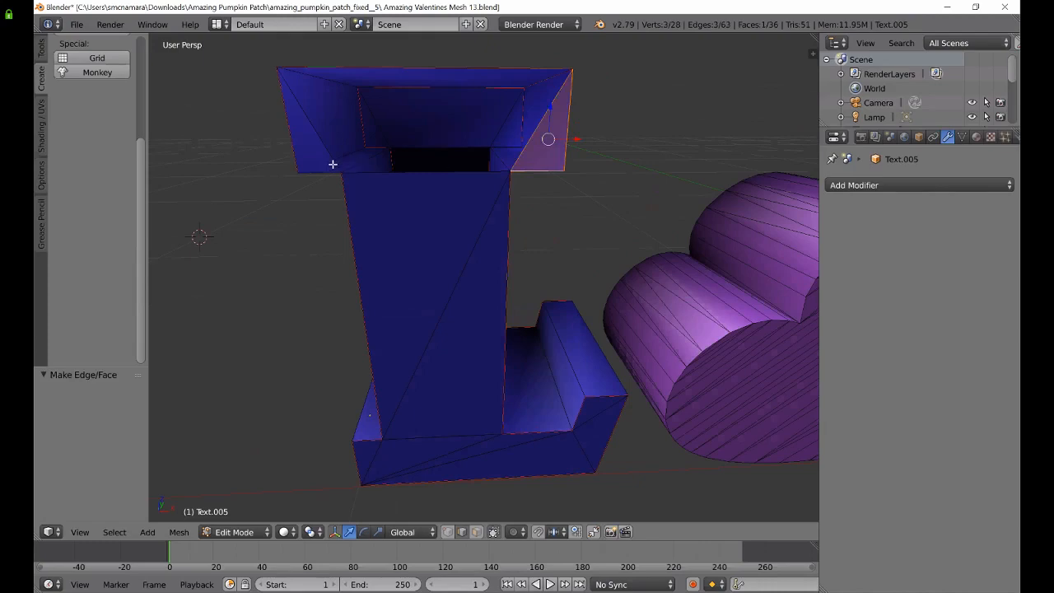
- Fill the top bar's remaining opening with a face between the two diagonal edges, and clear the selection
right_click(308, 156)
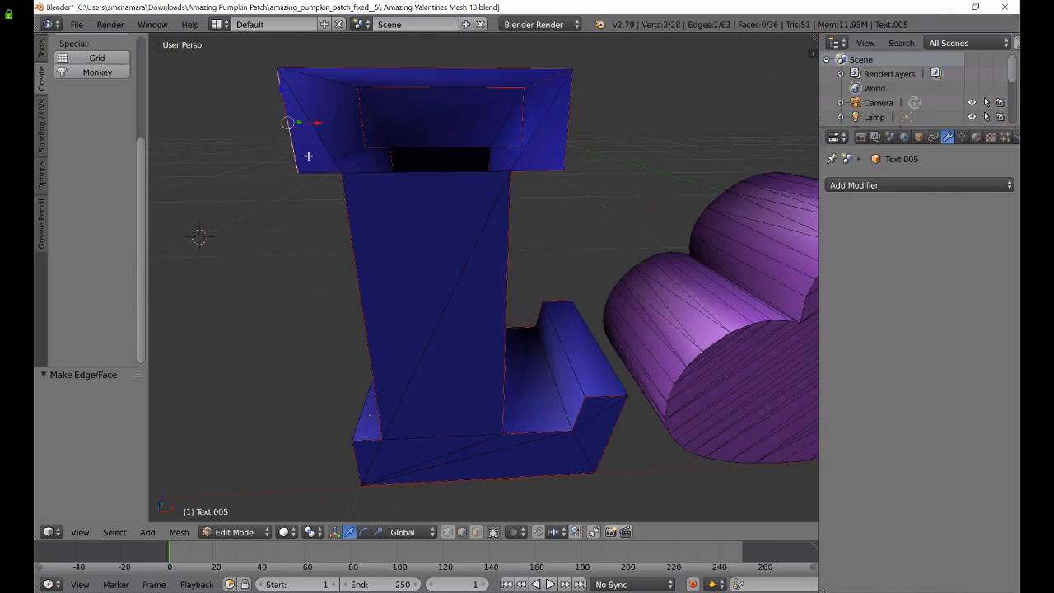
right_click(543, 148)
key("a")
right_click(537, 129)
right_click(316, 134)
right_click(537, 128, "shift")
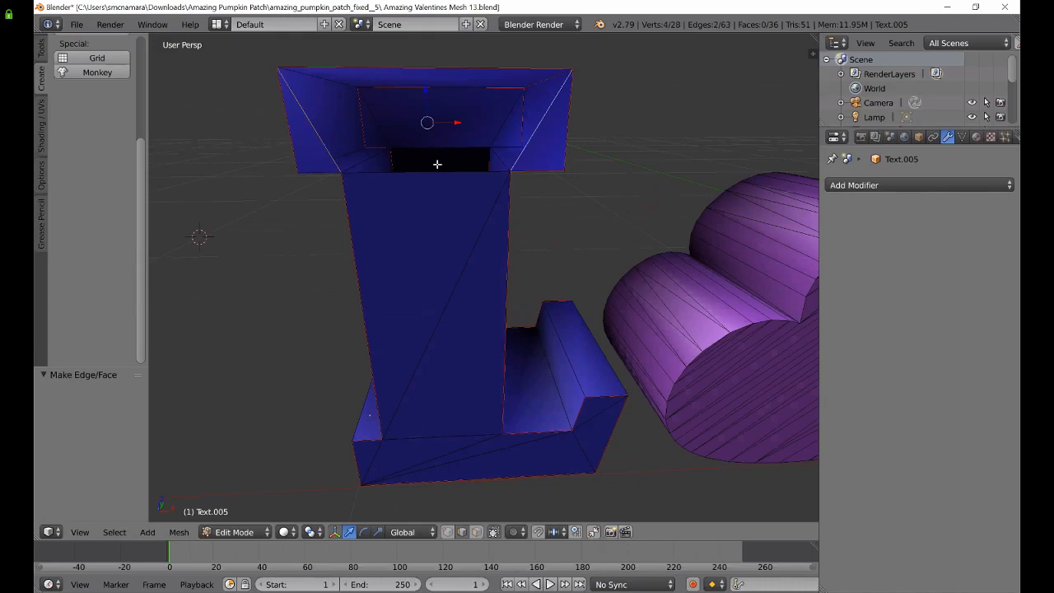
key("f")
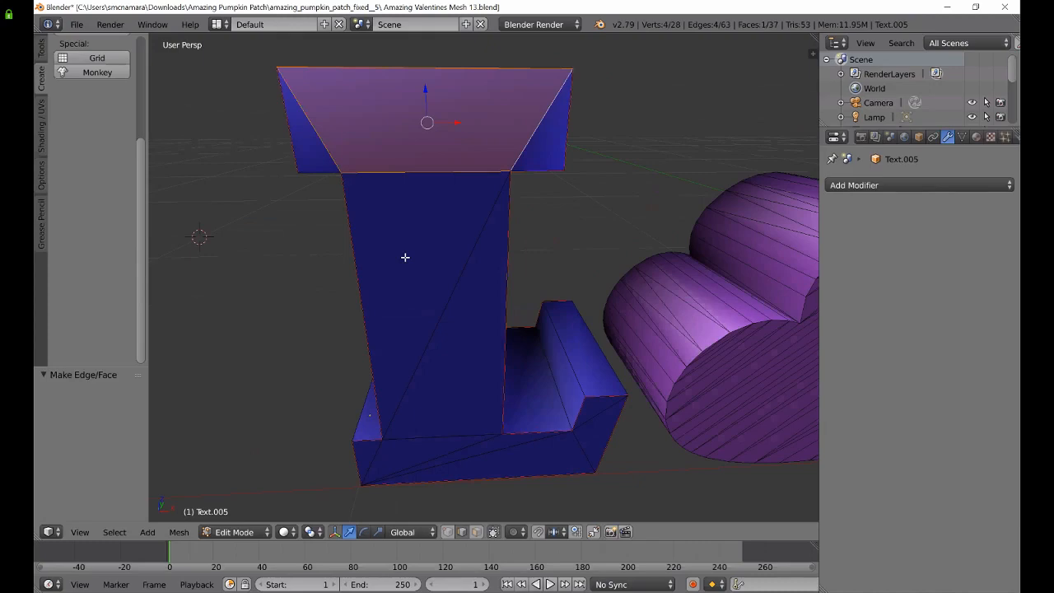
key("a")
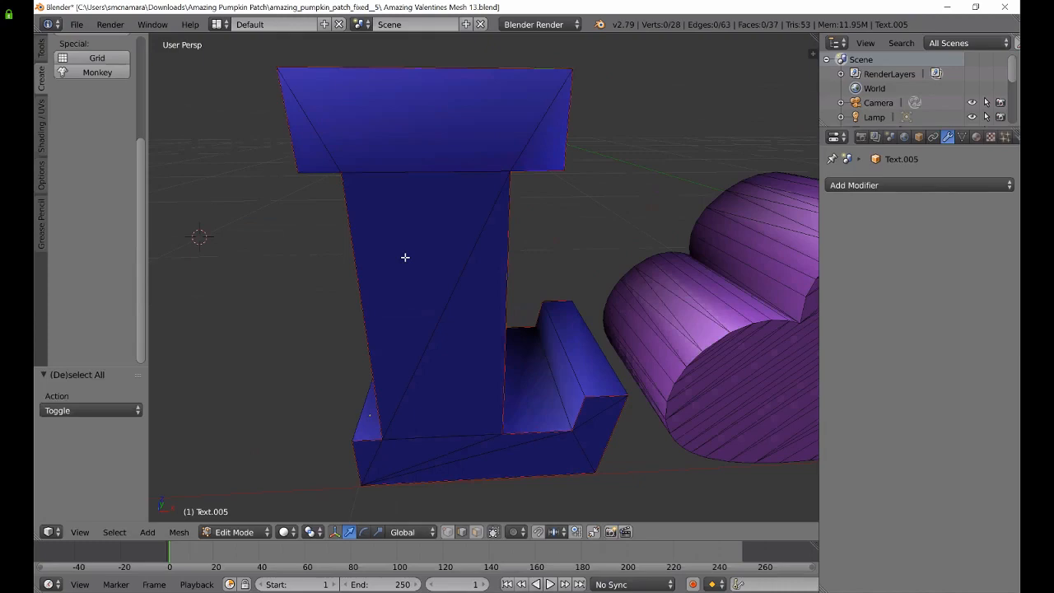
- Select the entire letter mesh and switch to the UV Editing screen layout
key("a")
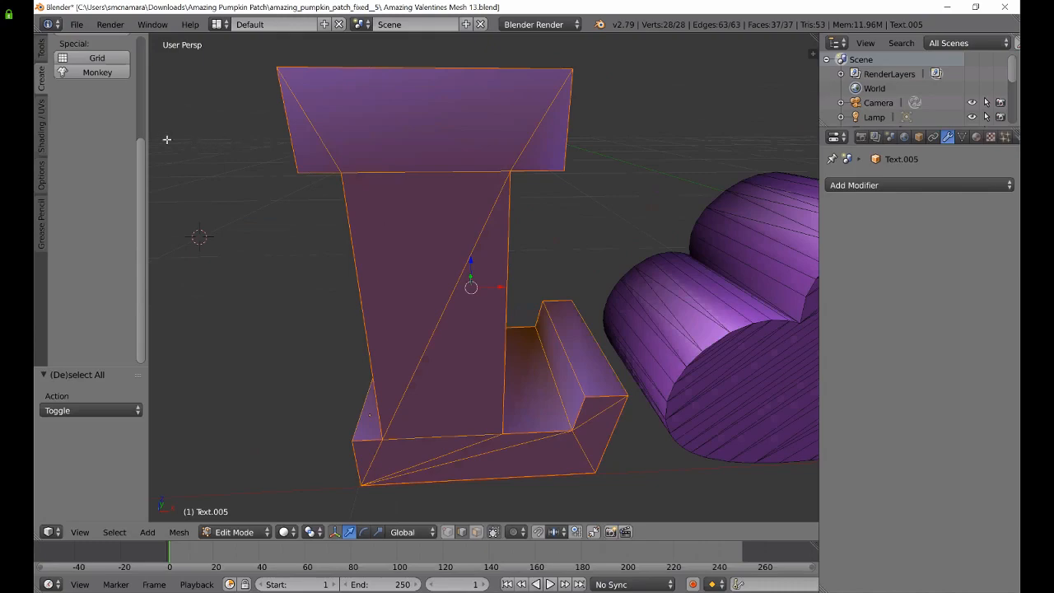
left_click(228, 26)
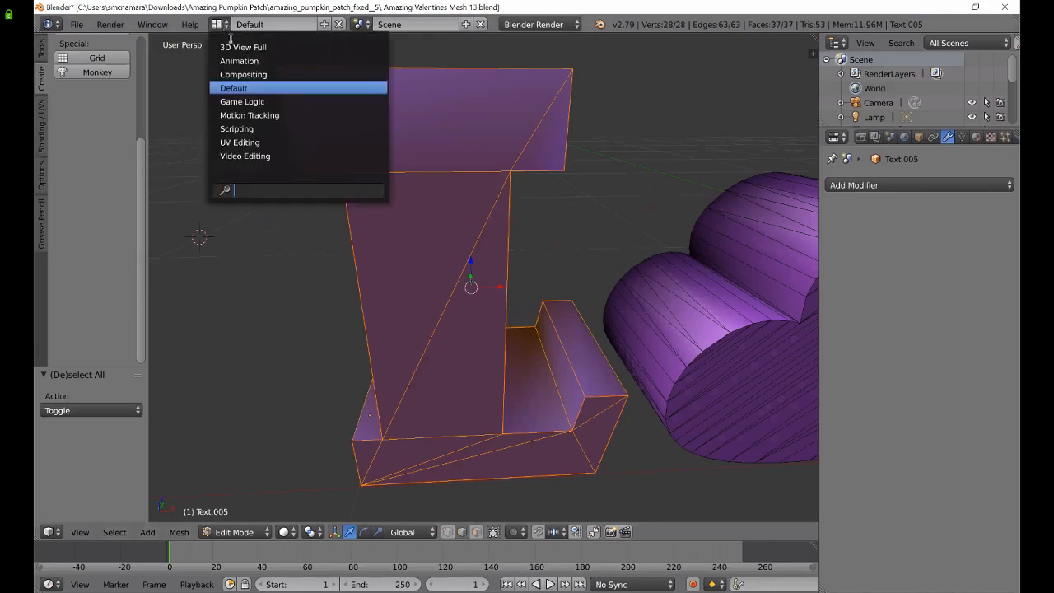
left_click(239, 142)
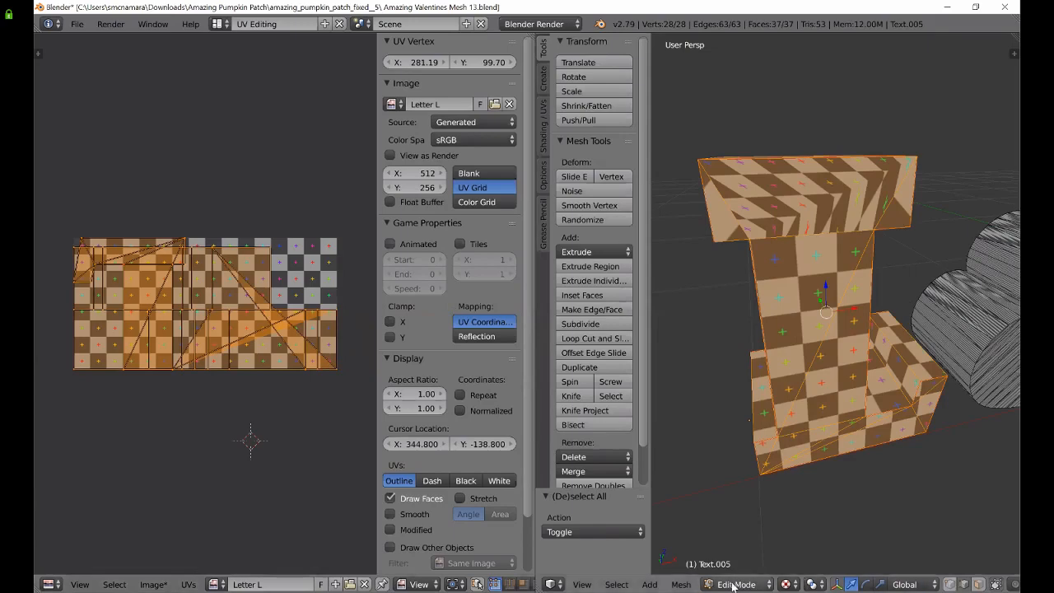
- Set the viewport shading to Wireframe and deselect the whole letter mesh
left_click(795, 584)
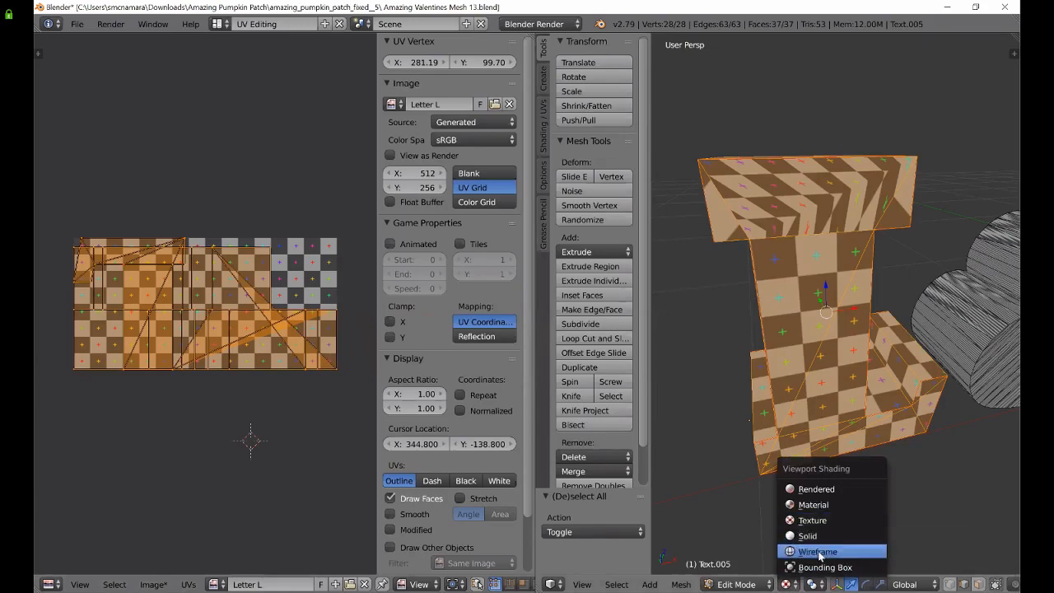
left_click(818, 551)
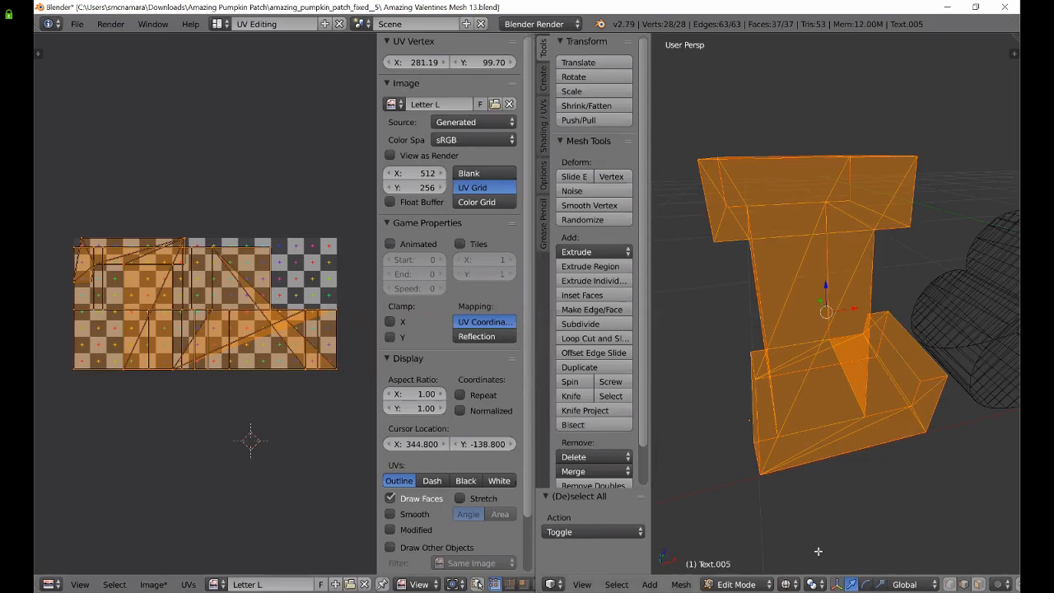
key("a")
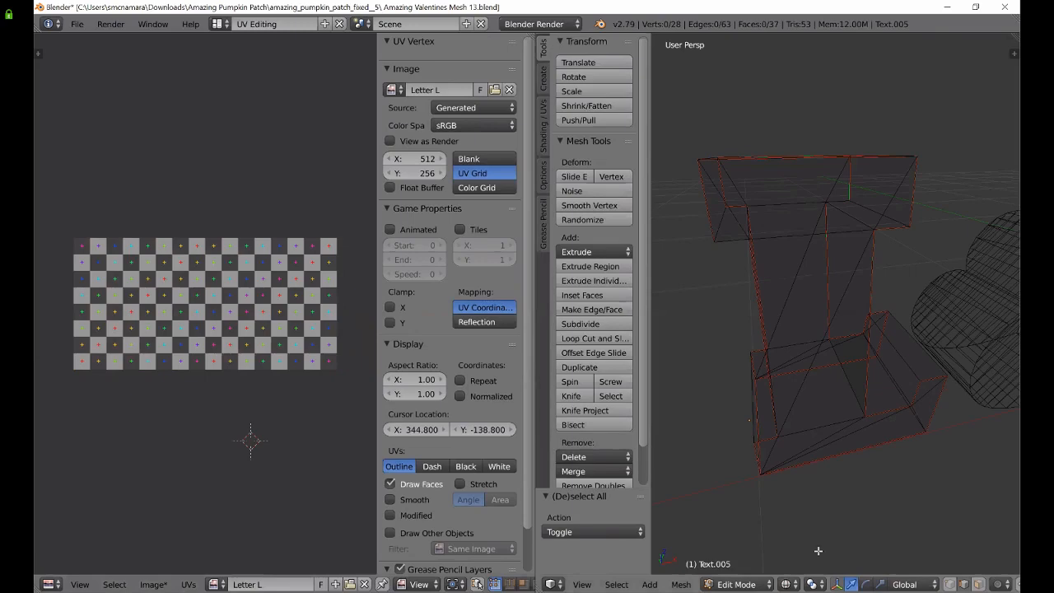
- Examine the wireframe letter from all sides for edges that still need a UV seam
middle_click_drag(779, 490, 884, 496)
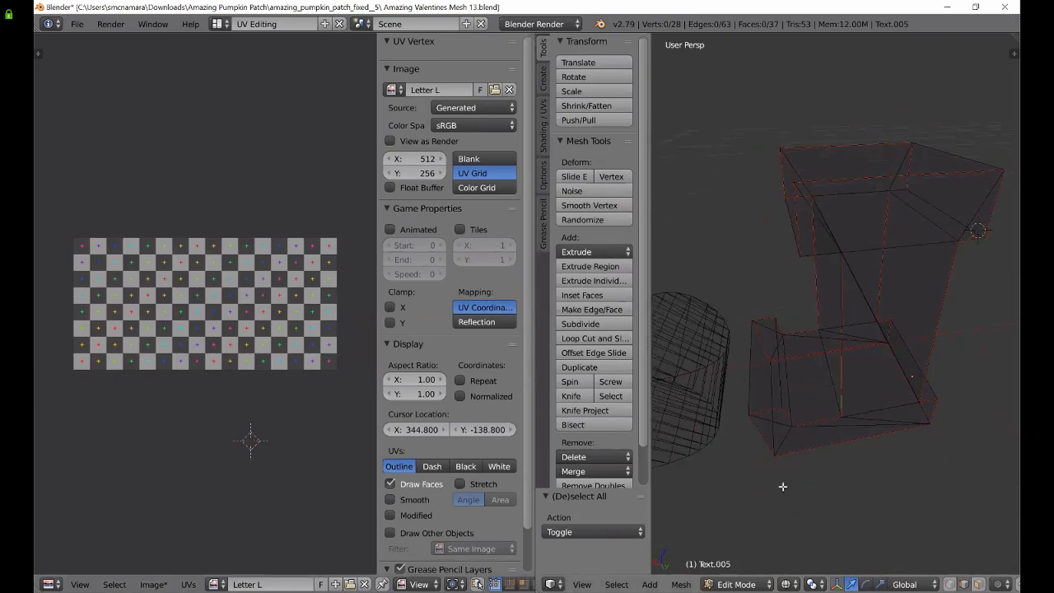
middle_click_drag(782, 487, 758, 472)
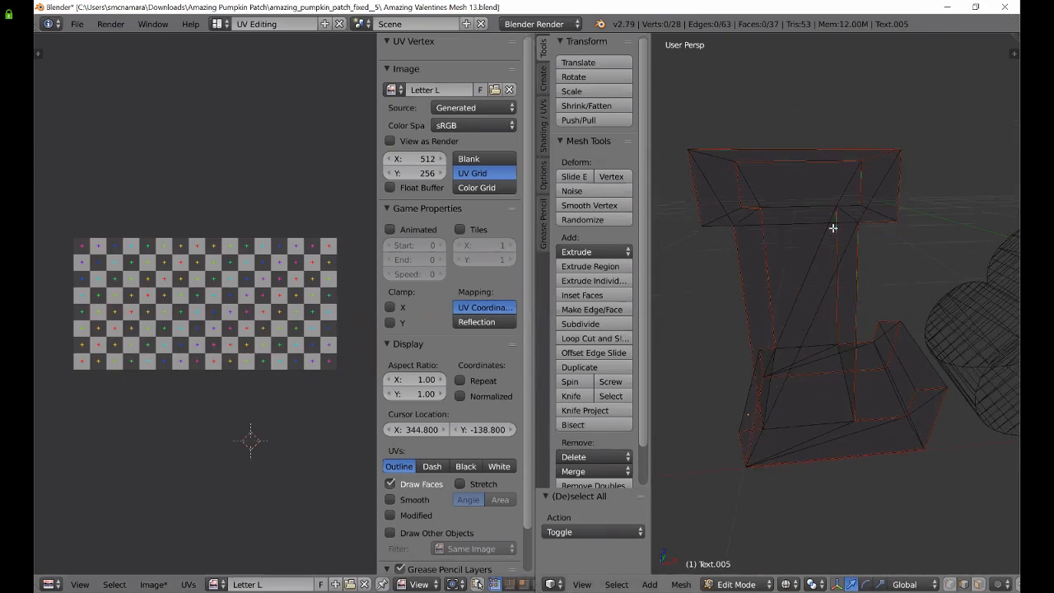
middle_click_drag(741, 396, 880, 396)
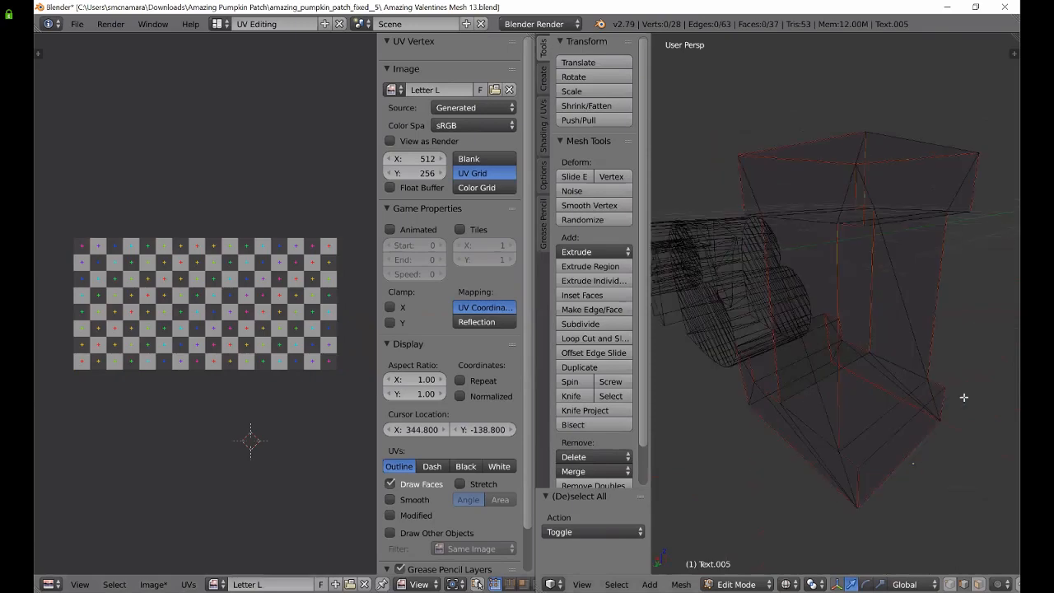
middle_click_drag(966, 398, 802, 389)
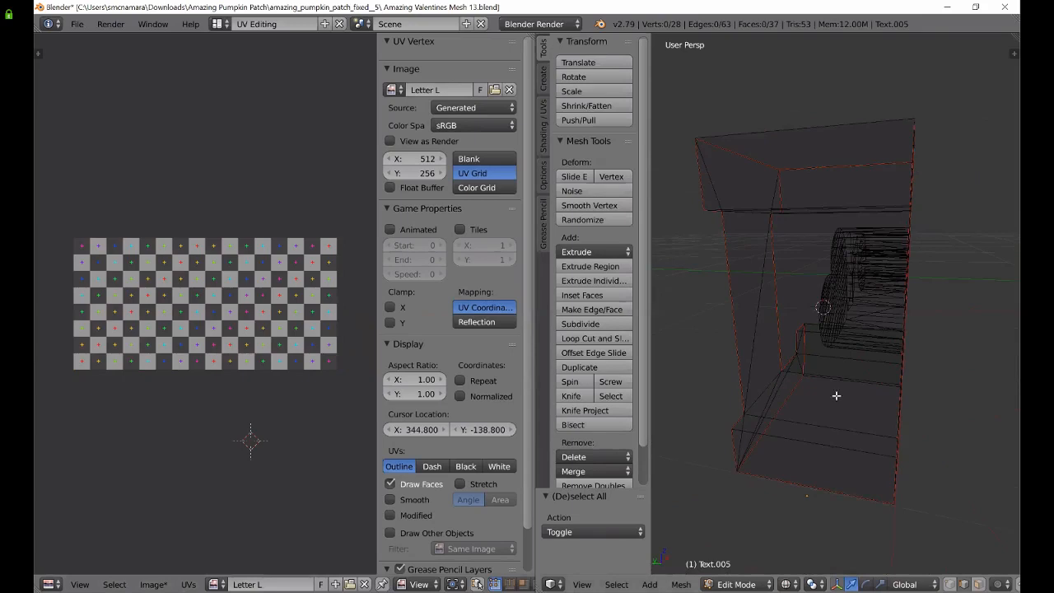
middle_click_drag(835, 393, 699, 393)
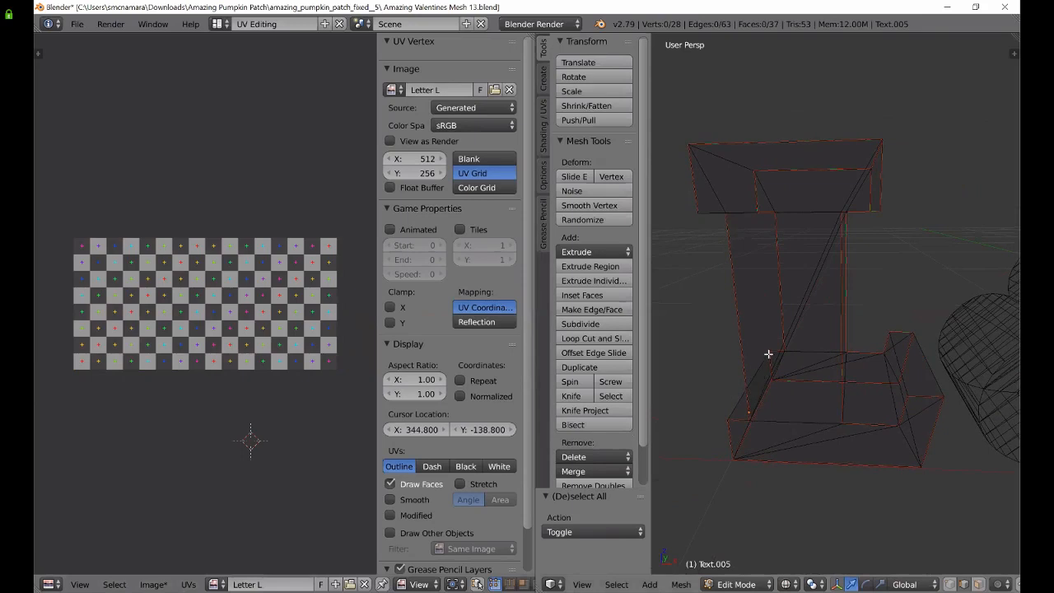
middle_click_drag(774, 357, 722, 352)
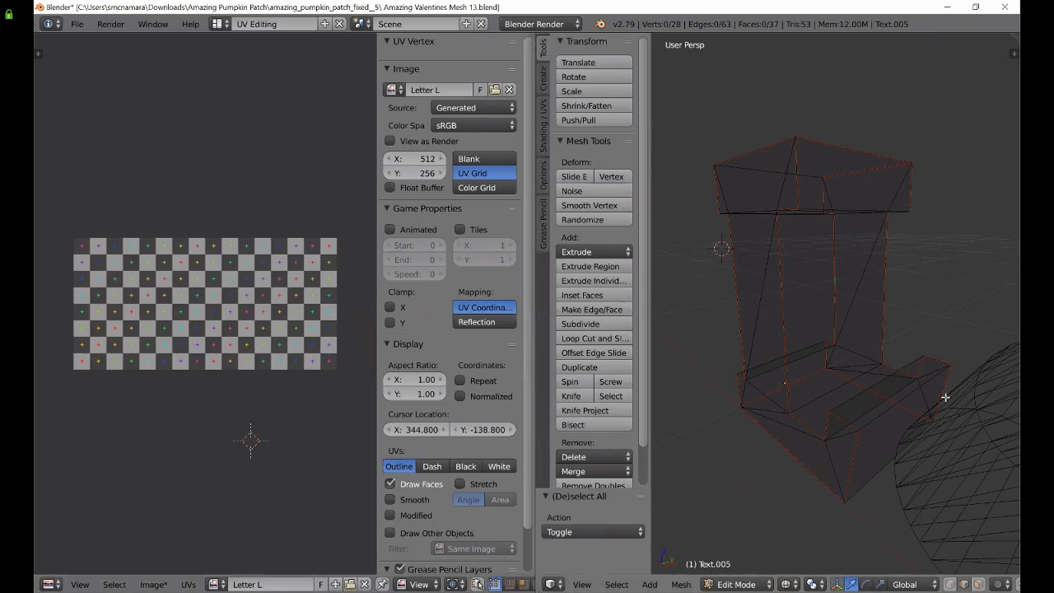
middle_click_drag(920, 390, 668, 381)
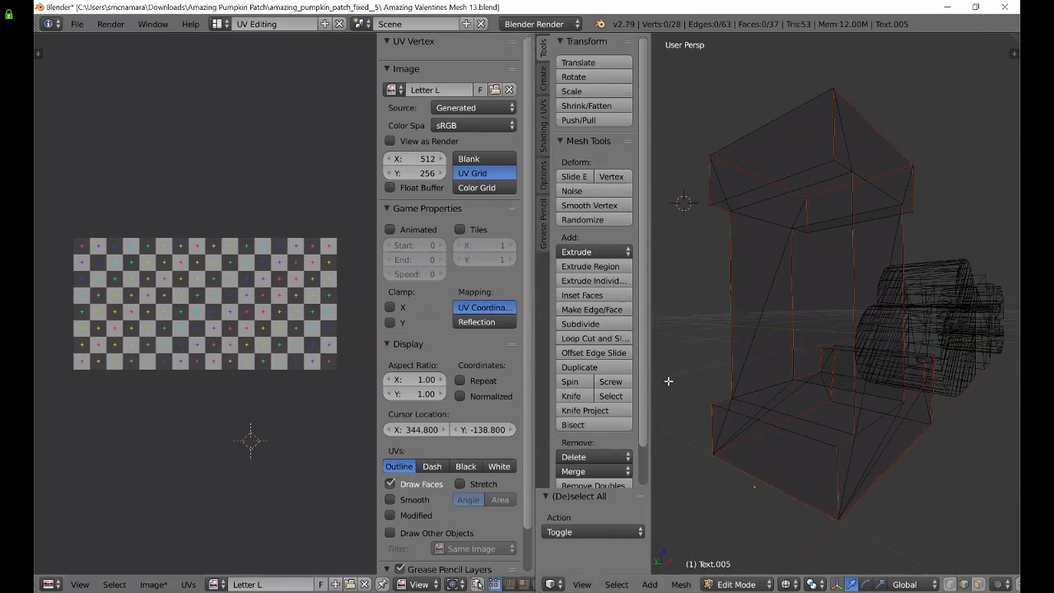
middle_click_drag(668, 382, 809, 403)
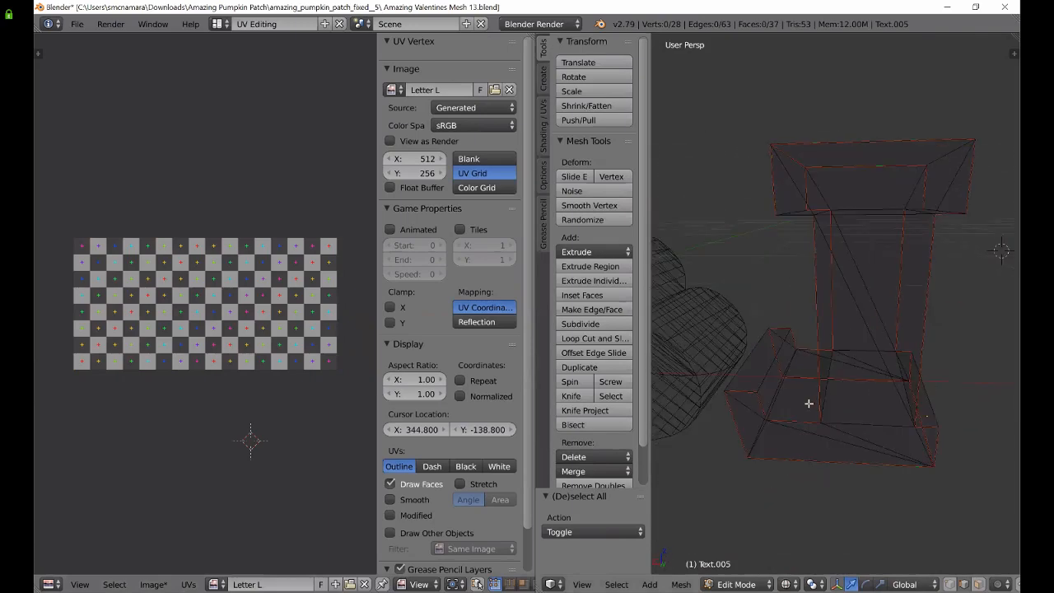
middle_click_drag(809, 404, 1007, 408)
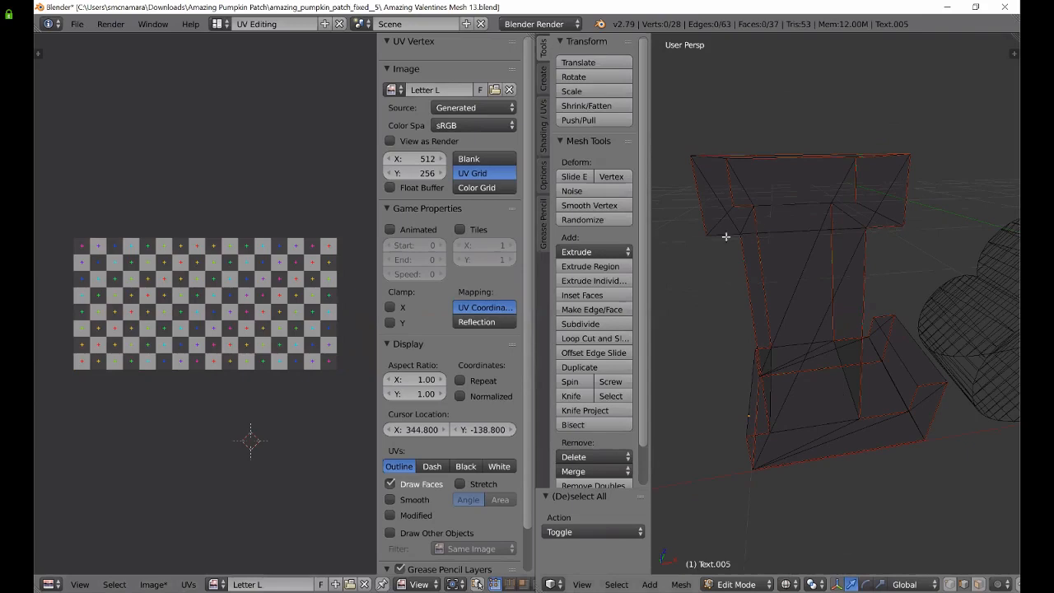
middle_click_drag(731, 303, 729, 289)
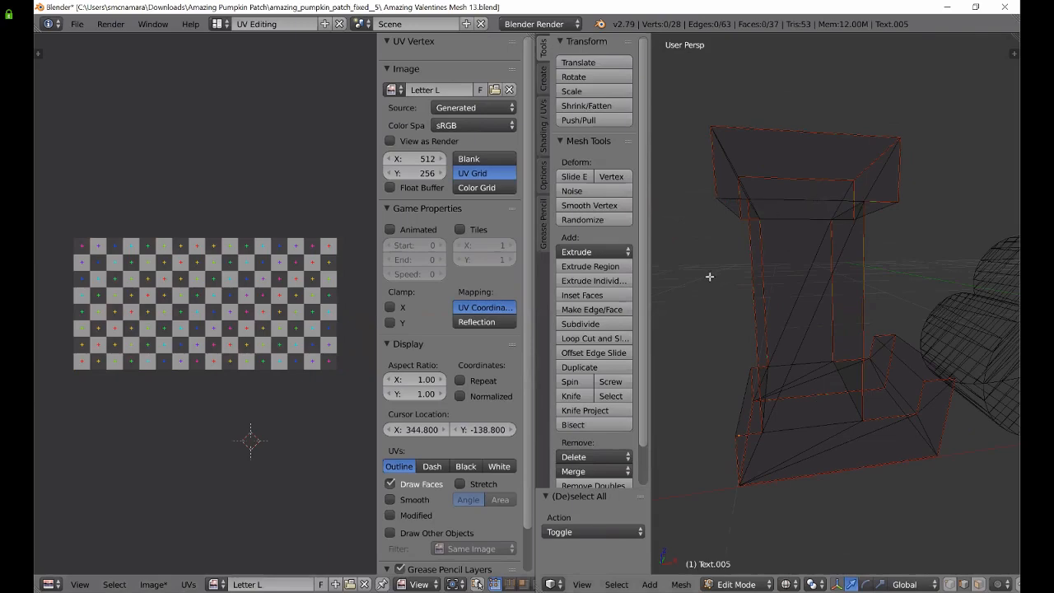
- Mark a seam on the lower edge of the top bar's overhang beside the stem
middle_click_drag(722, 291, 752, 220)
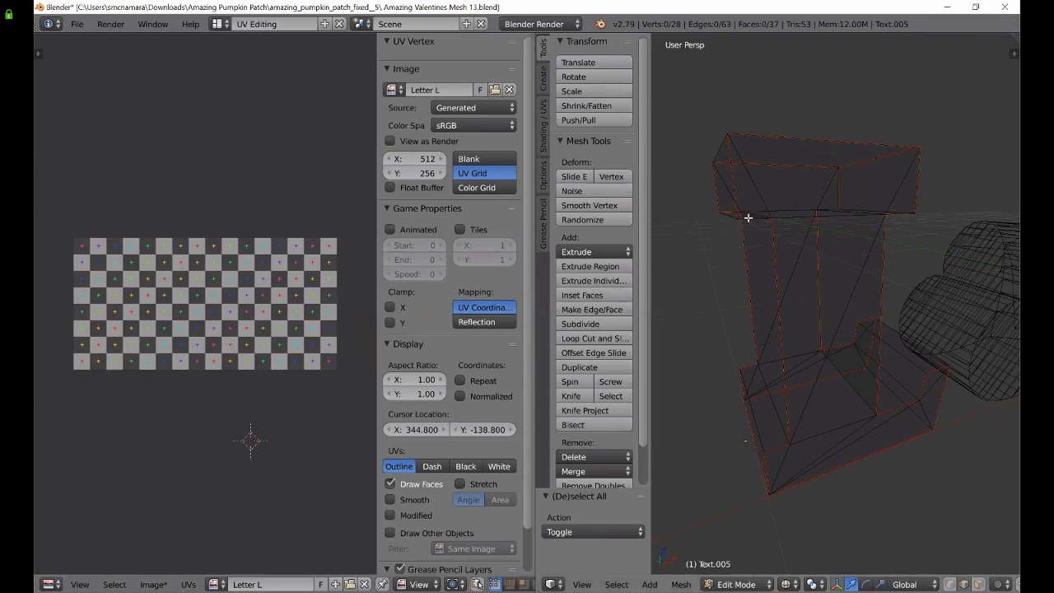
right_click(748, 217)
middle_click_drag(800, 278, 777, 279)
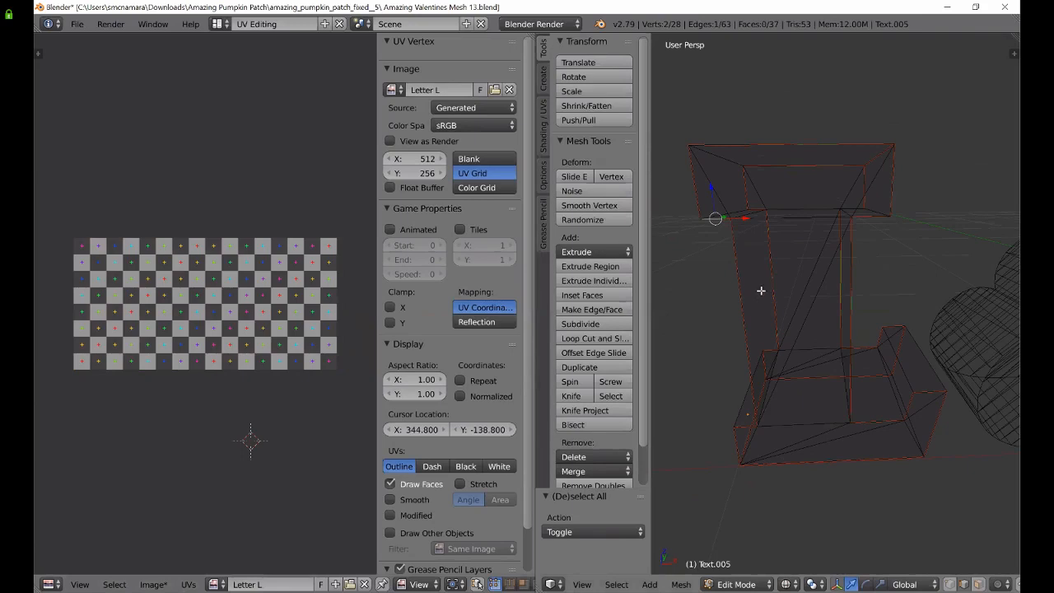
left_click(682, 584)
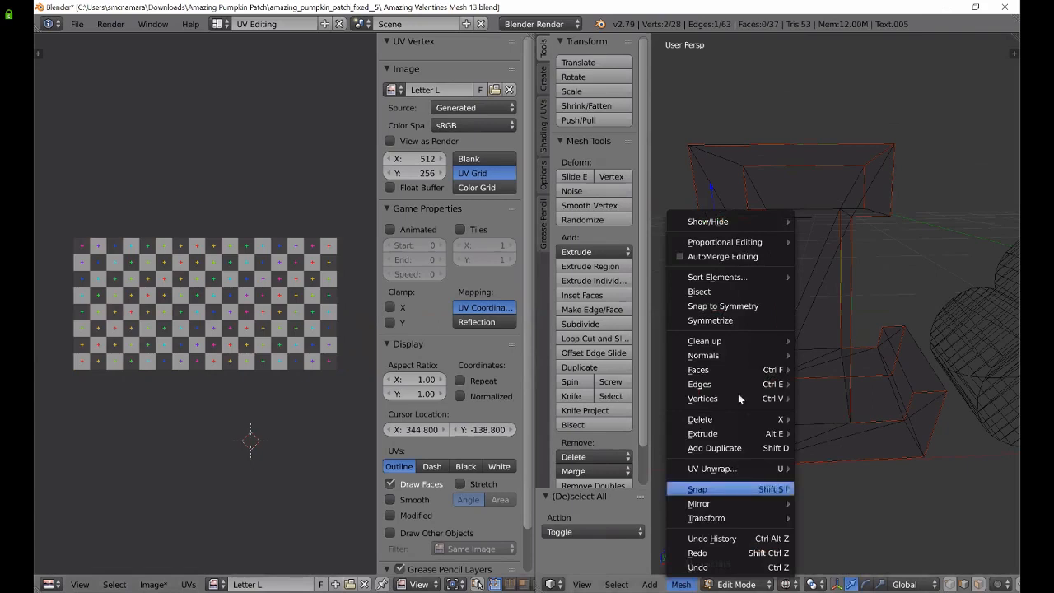
mouse_move(736, 392)
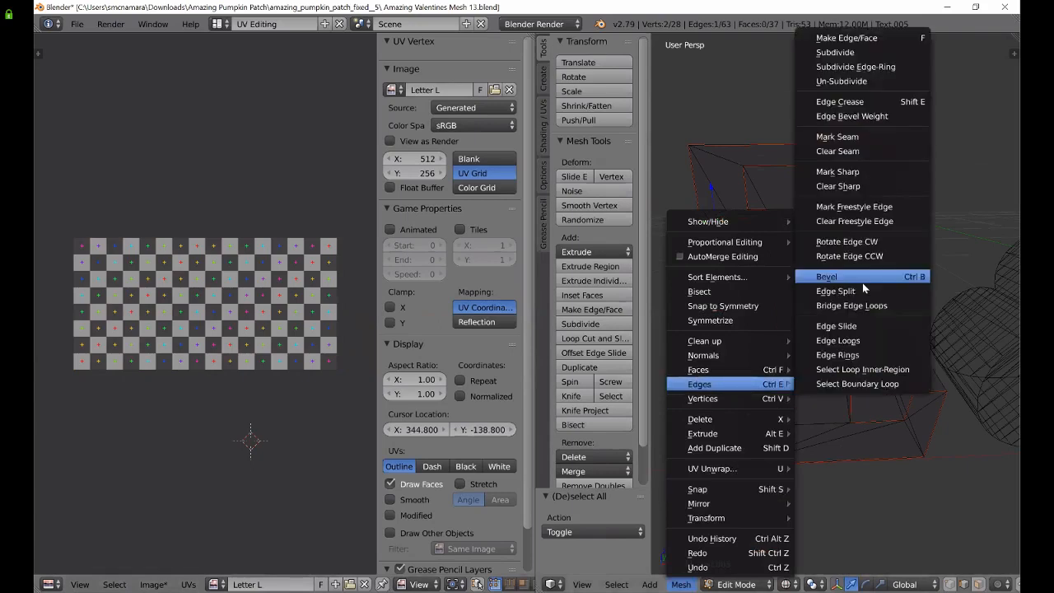
left_click(861, 140)
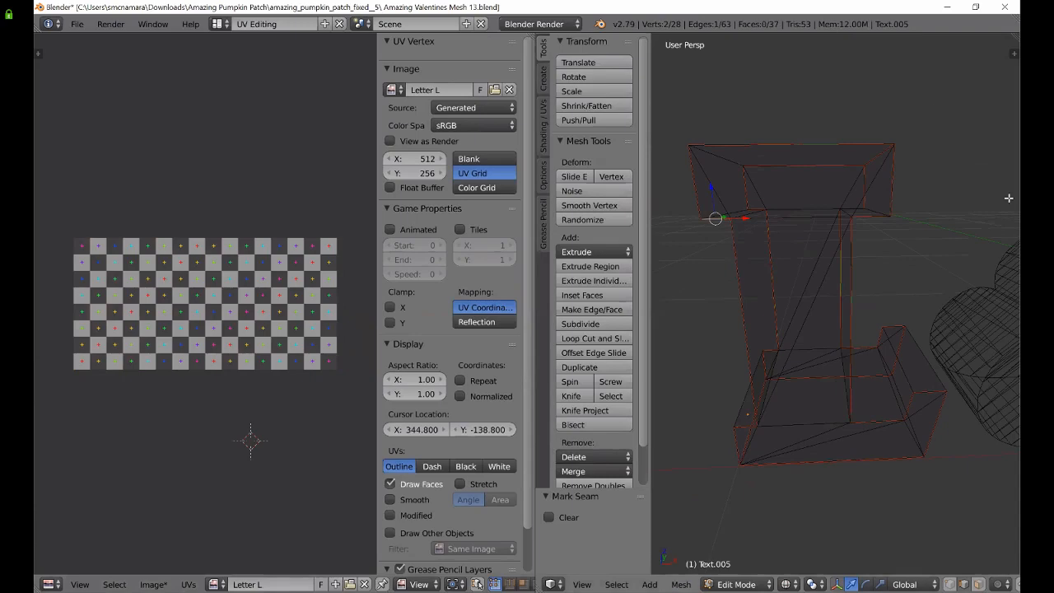
- On the letter's other side, mark a seam on the lower edge of the top bar's opposite overhang
middle_click_drag(884, 306, 667, 310)
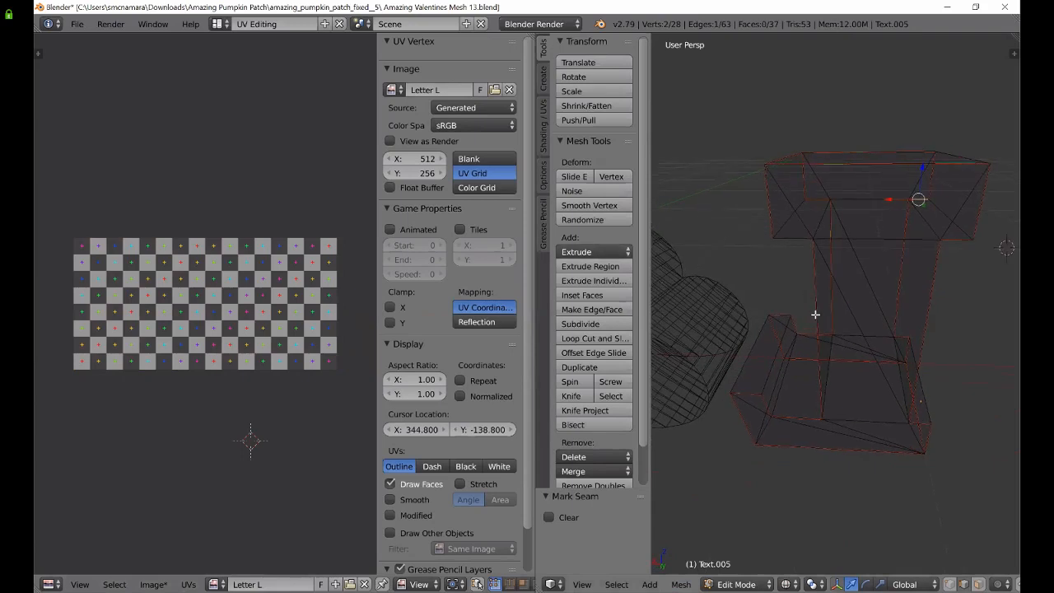
right_click(791, 239)
right_click(791, 239)
left_click(684, 584)
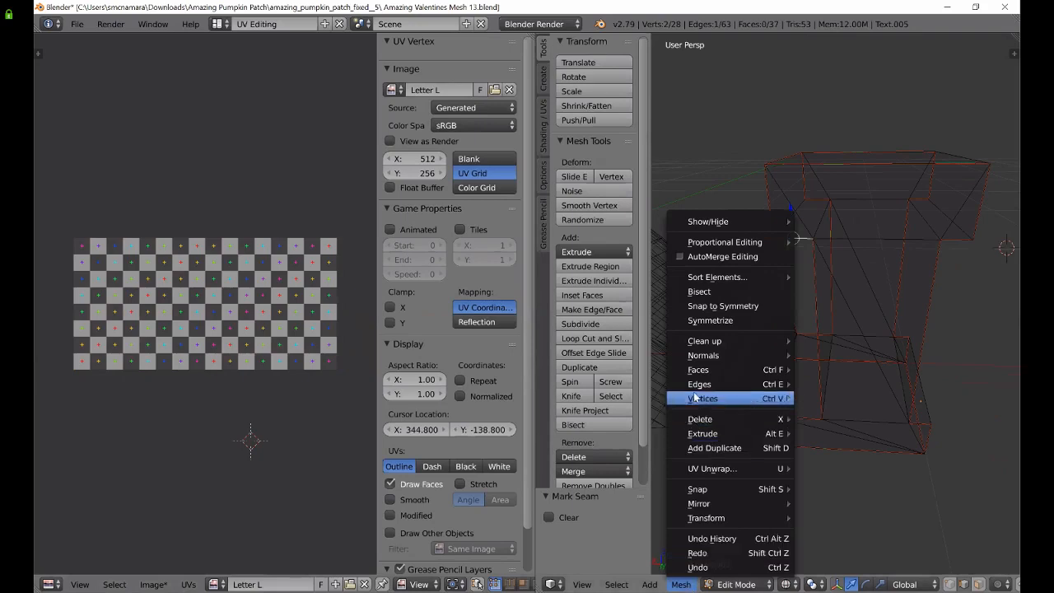
mouse_move(702, 399)
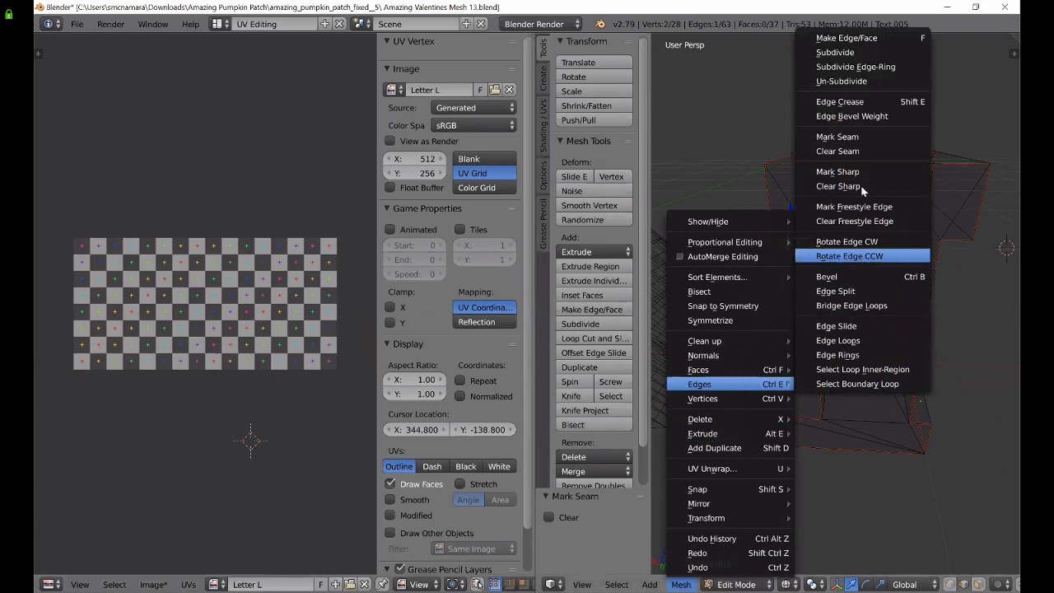
left_click(849, 138)
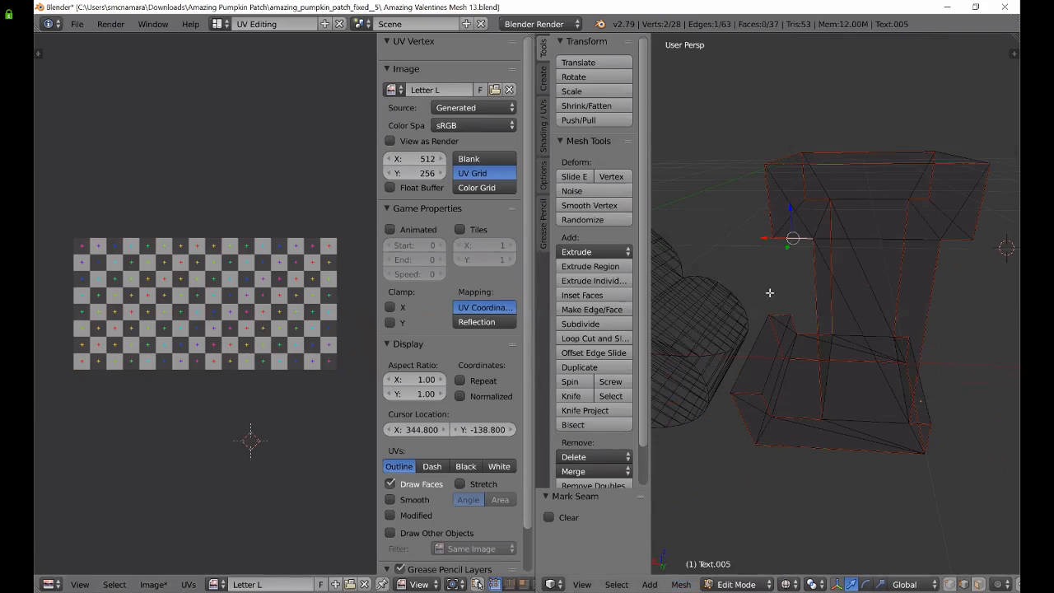
- Select the entire letter mesh and unwrap it with the Angle Based method
key("a")
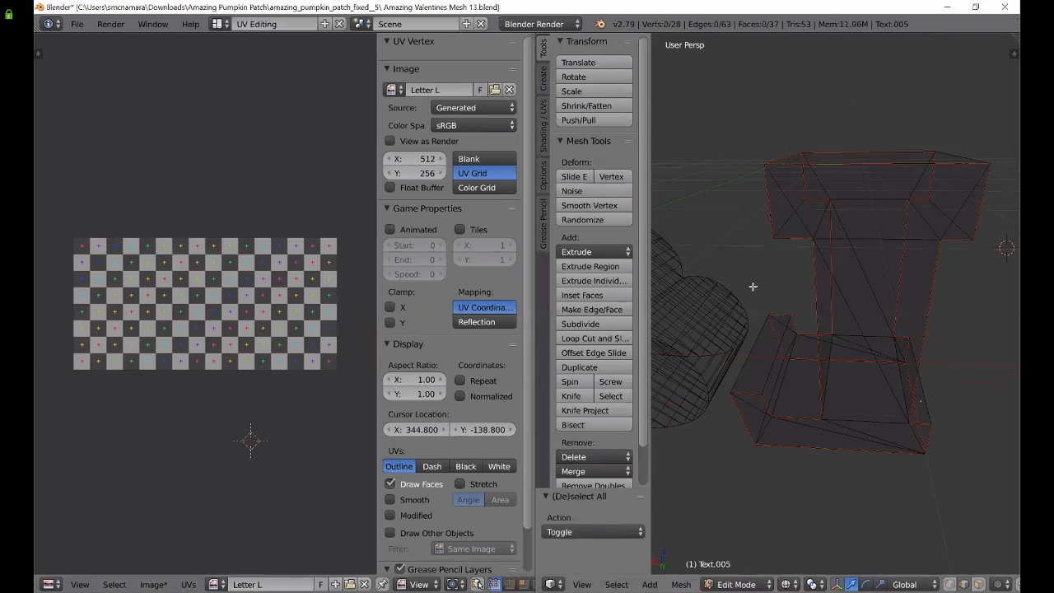
key("a")
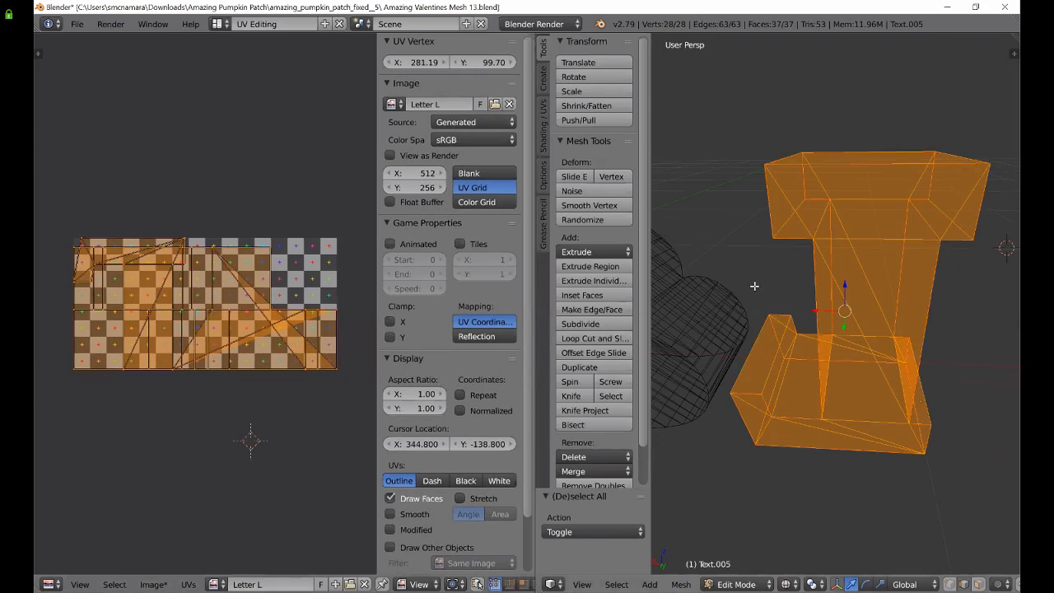
middle_click_drag(756, 286, 786, 290)
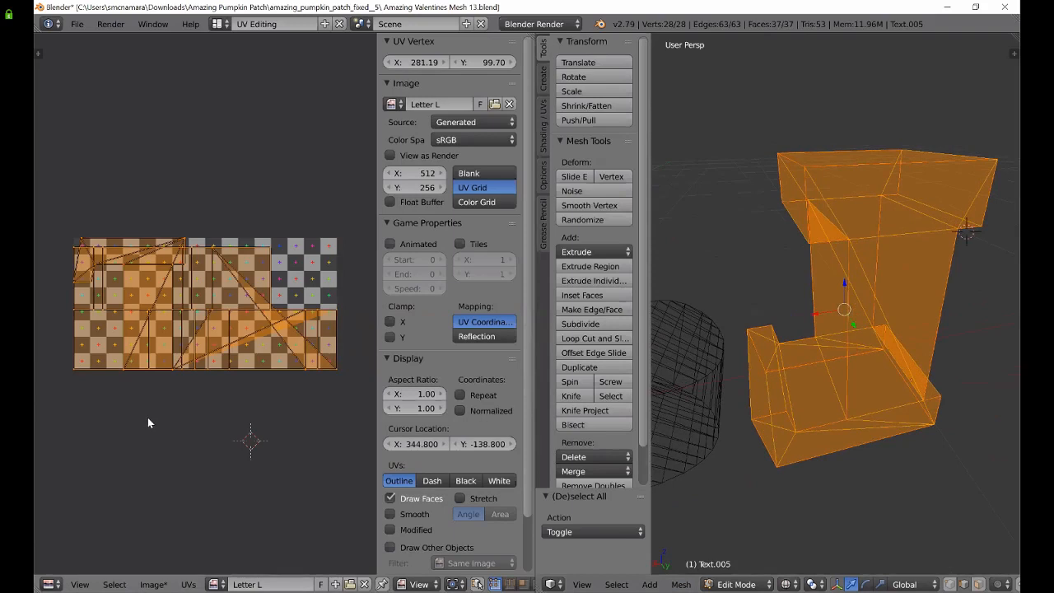
left_click(164, 422)
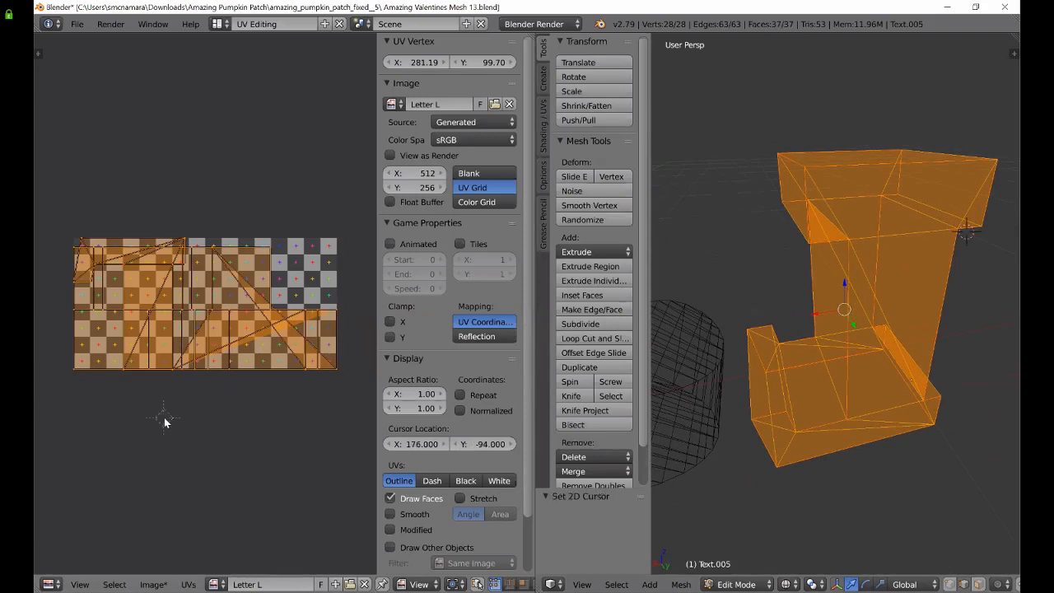
key("e")
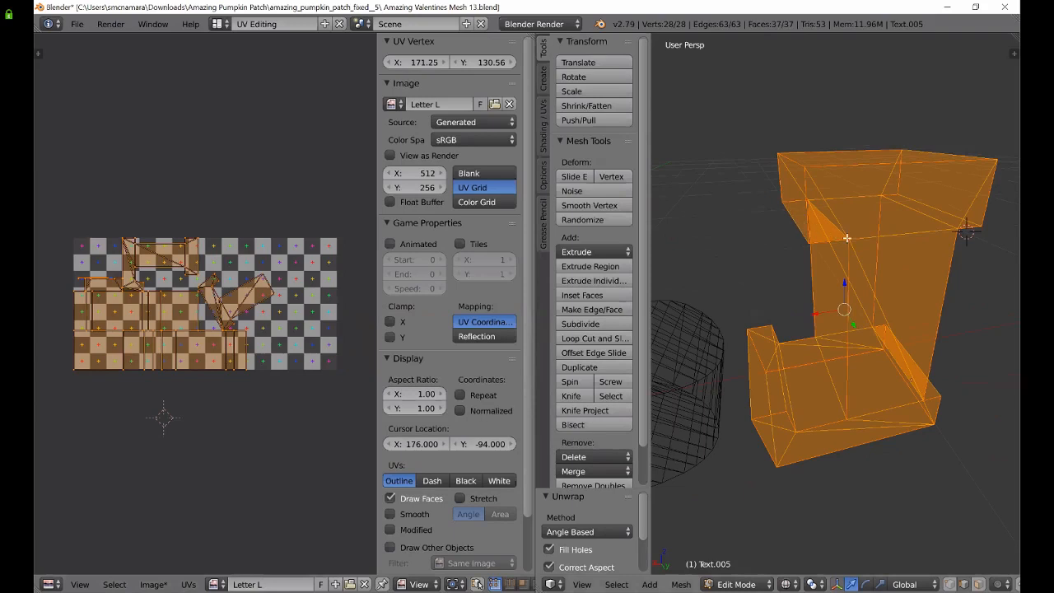
- Try moving the long lower edge of the top bar to check for an overlapping edge
right_click(917, 232)
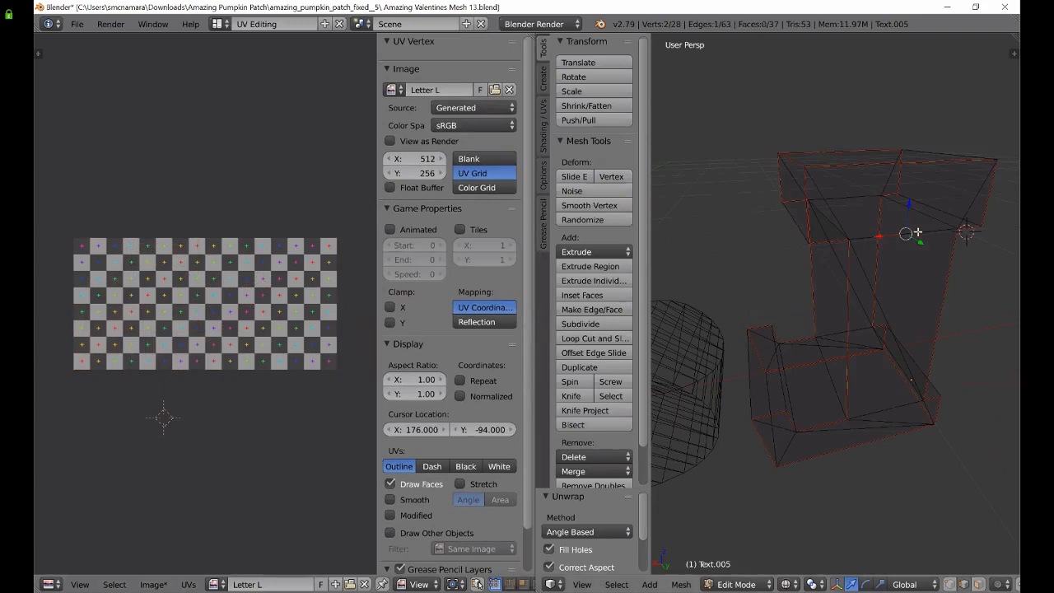
key("g")
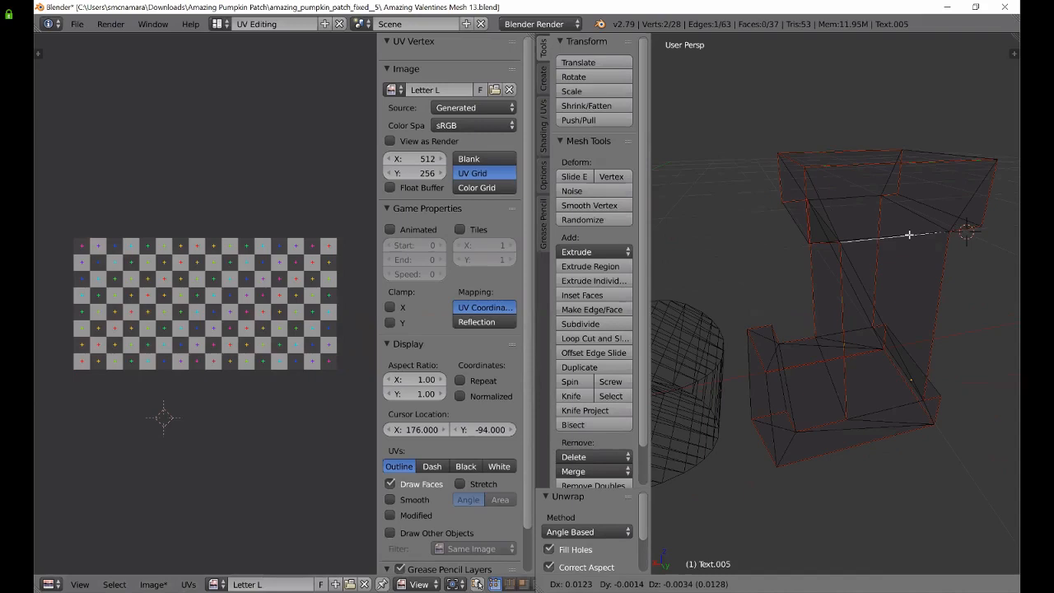
left_click(910, 234)
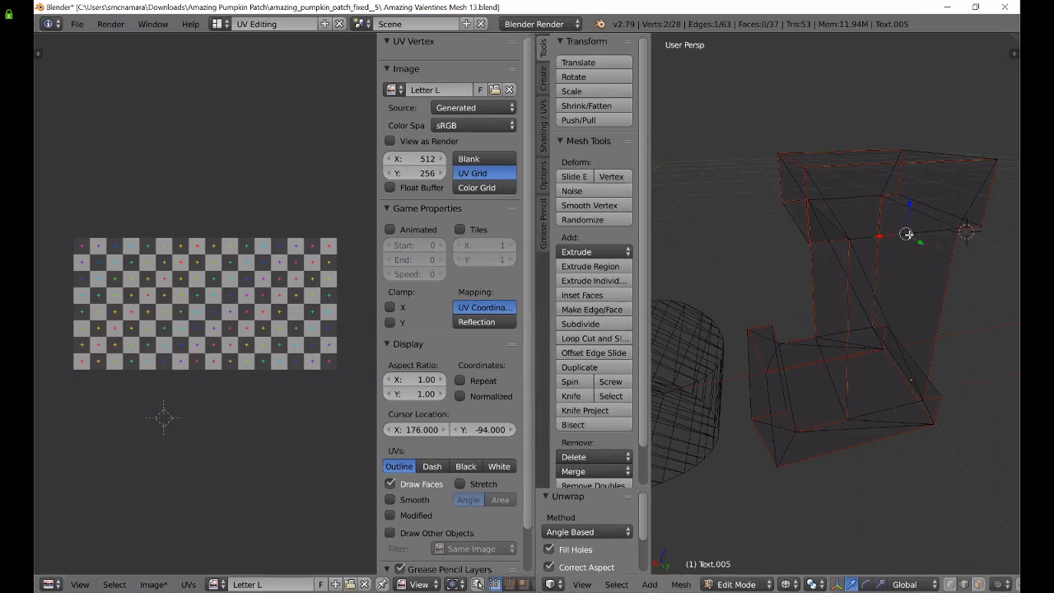
right_click(909, 234)
key("g")
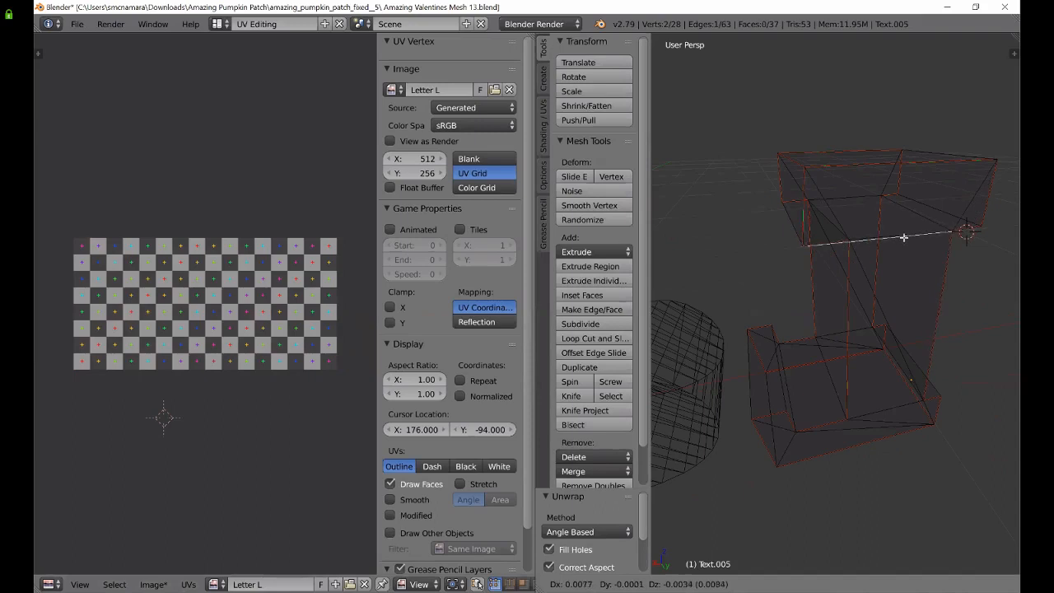
- Select the overlapping edge along the underside of the top bar and delete it with the Edges option
right_click(903, 237)
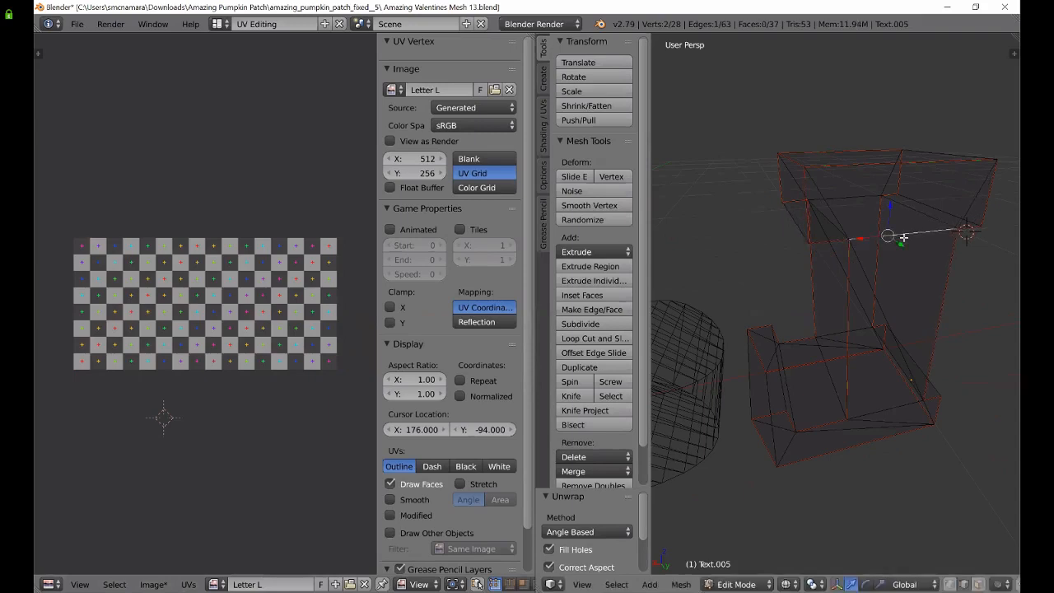
key("x")
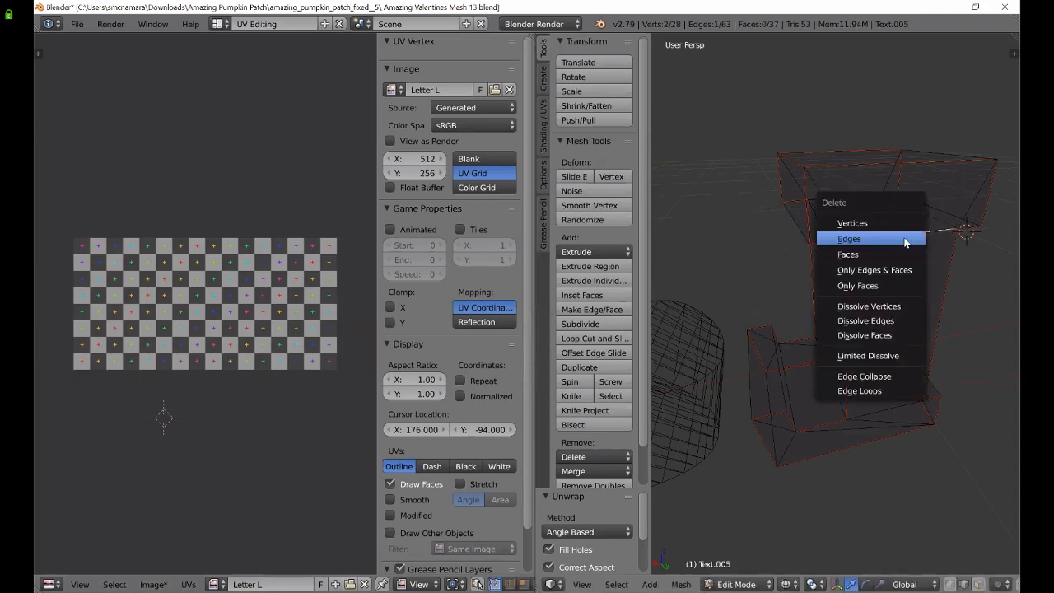
key("Escape")
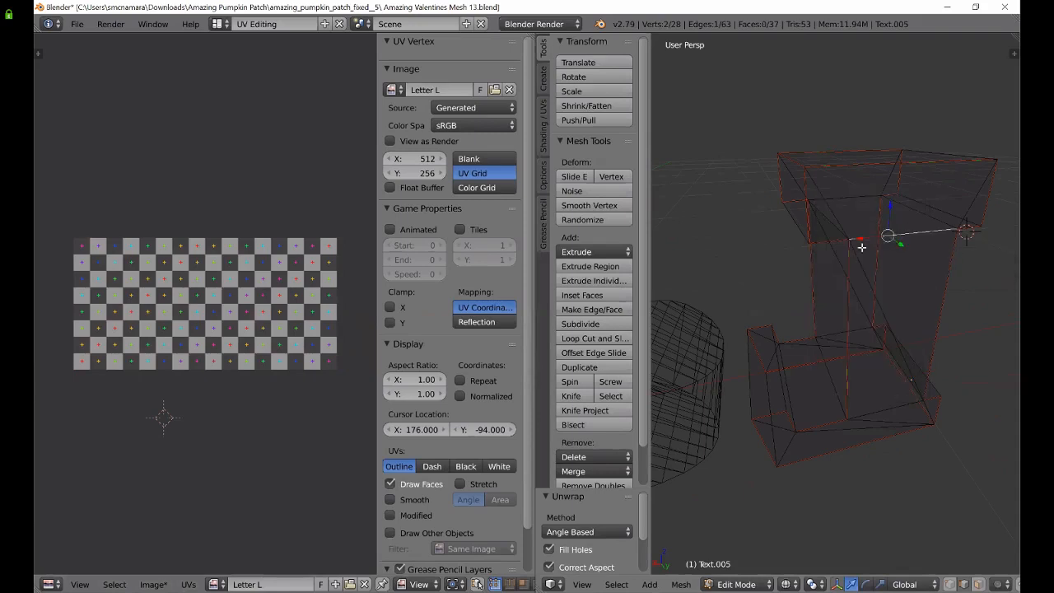
key("x")
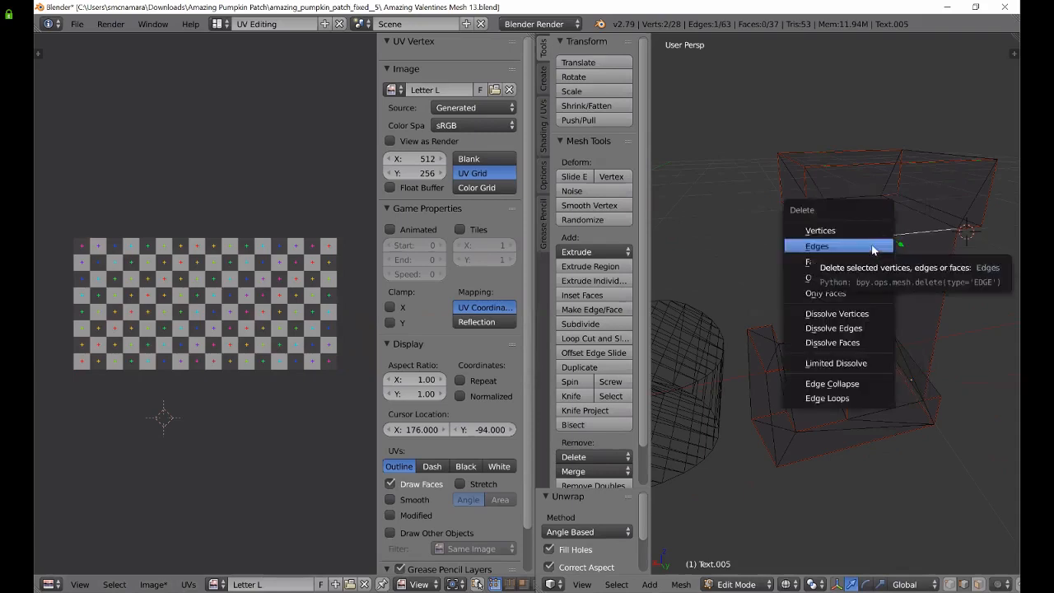
left_click(861, 245)
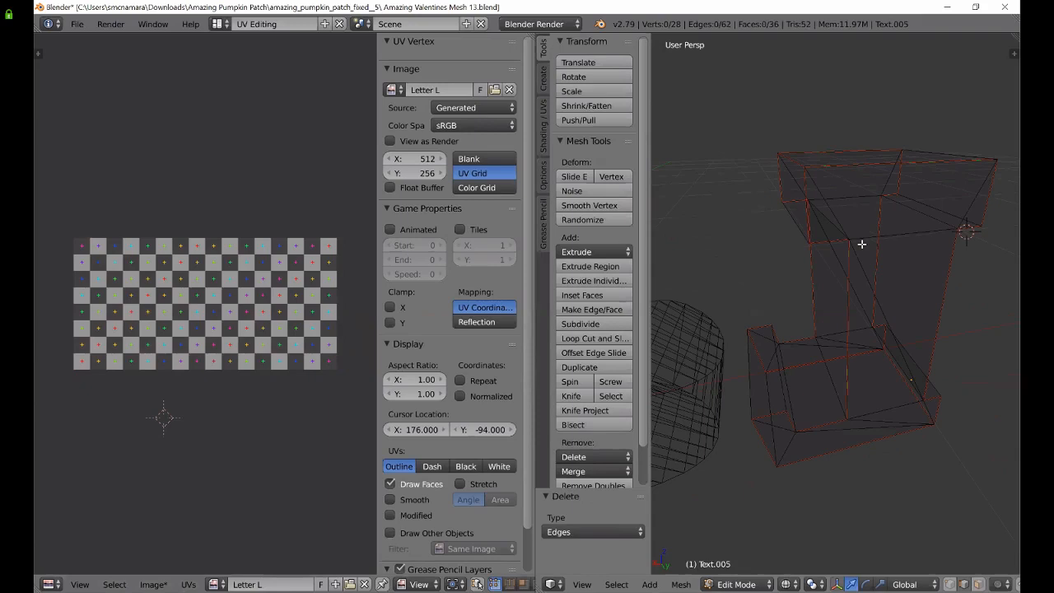
- Set the viewport shading back to Solid and select the entire letter mesh
key("z")
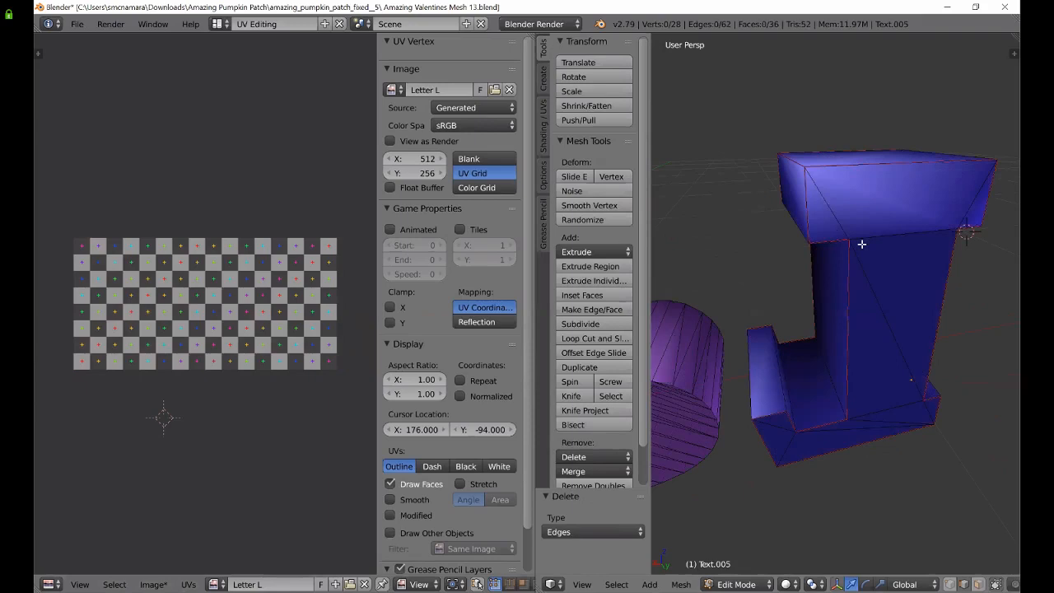
key("a")
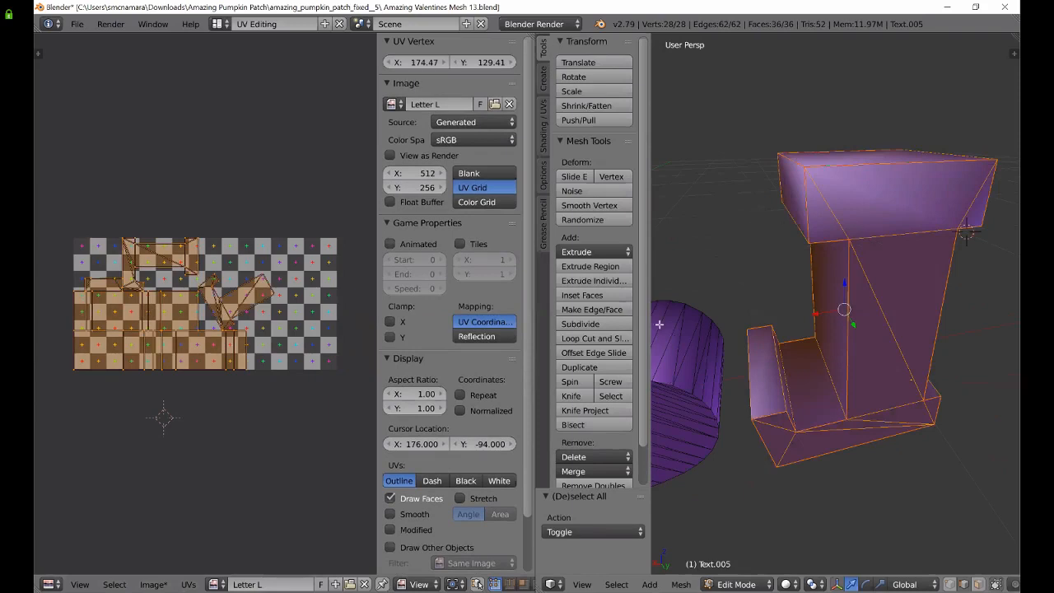
- Run Remove Doubles on the entire letter mesh and switch to face selection mode
scroll(643, 330, "down", 2)
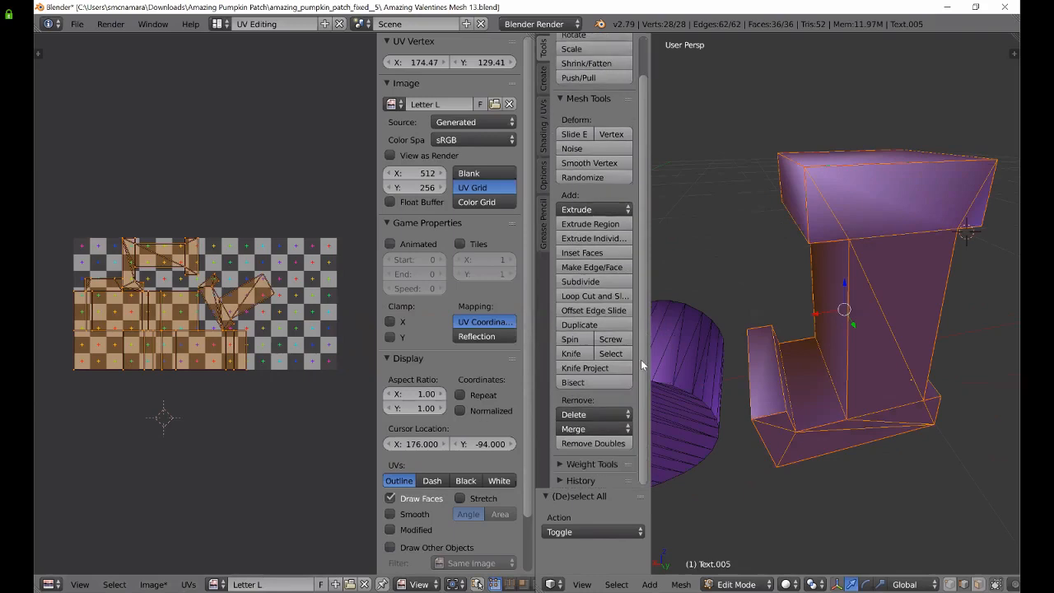
left_click(584, 443)
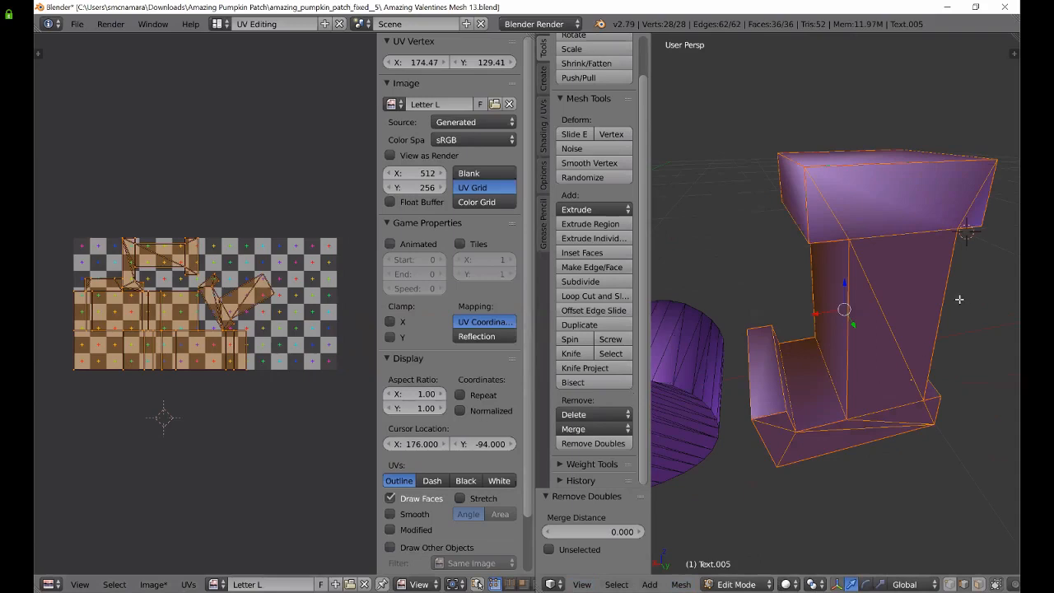
key("ctrl+Tab")
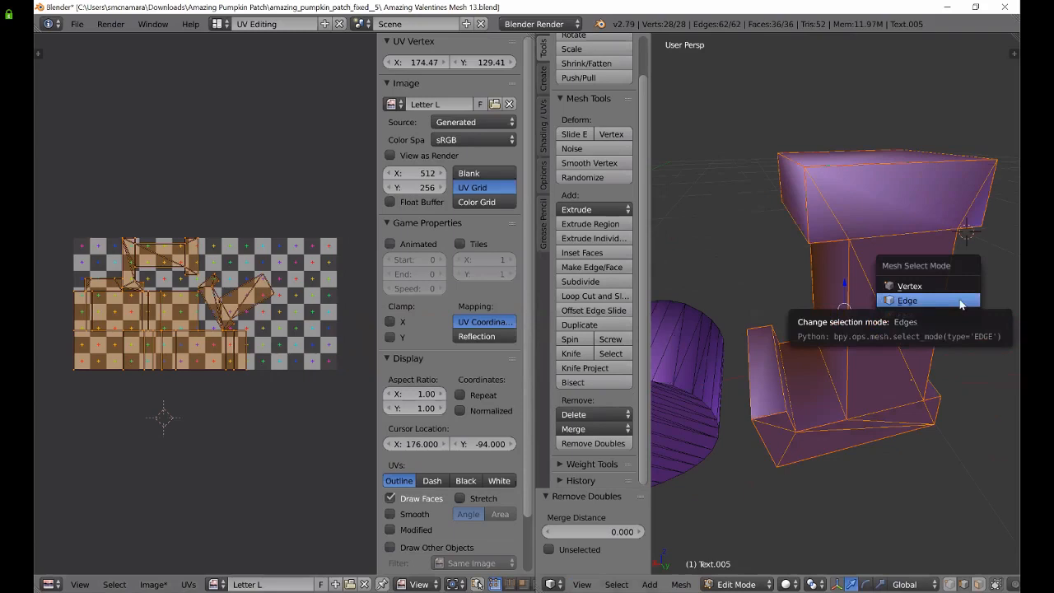
left_click(906, 315)
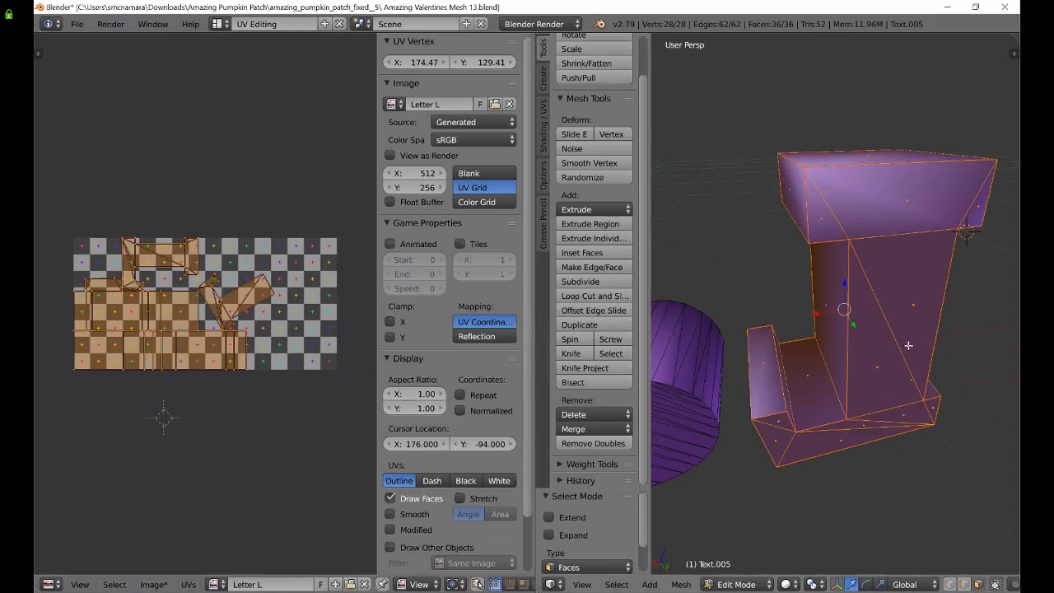
- Try moving and edge-sliding the upper triangular face of the letter's stem to check for an overlapping face
right_click(912, 306)
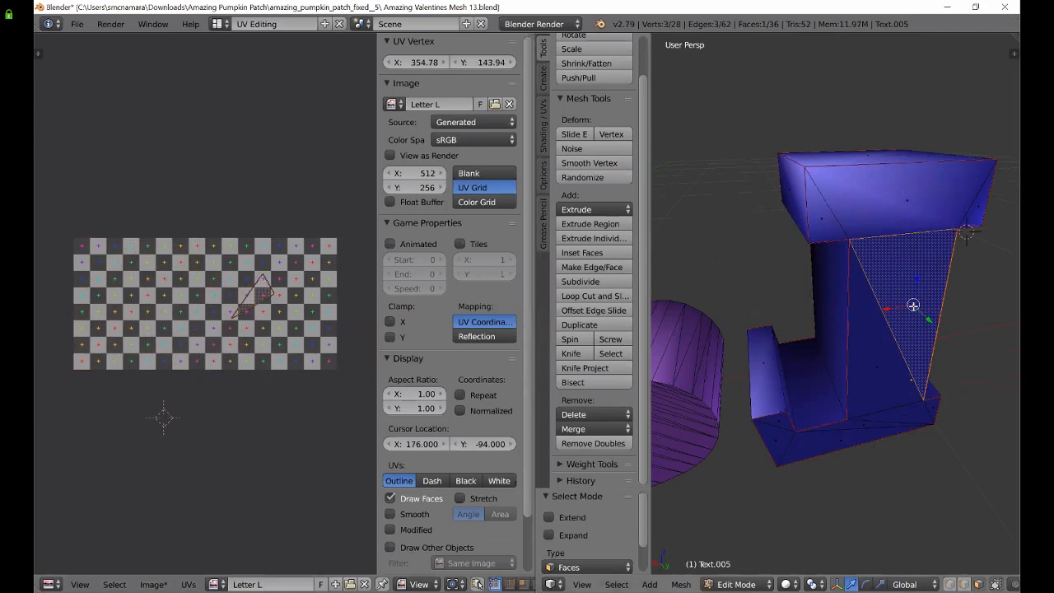
key("g")
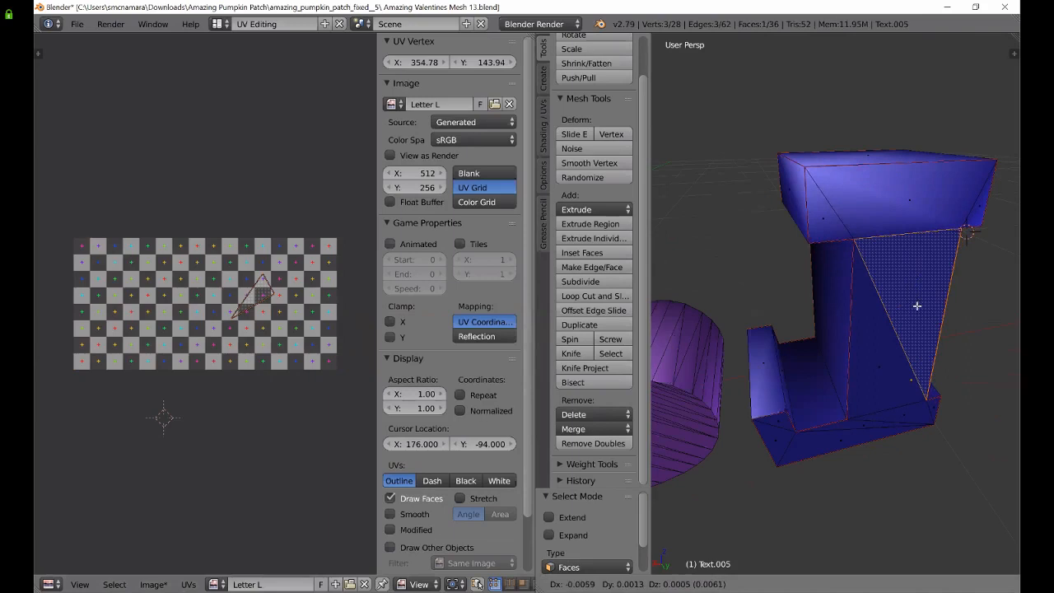
key("g")
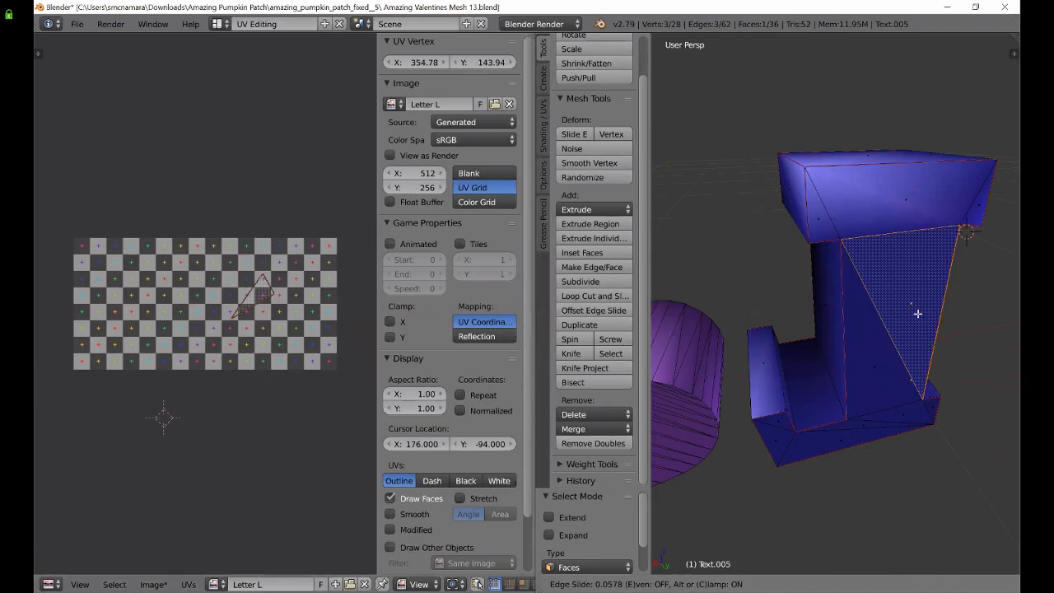
key("Escape")
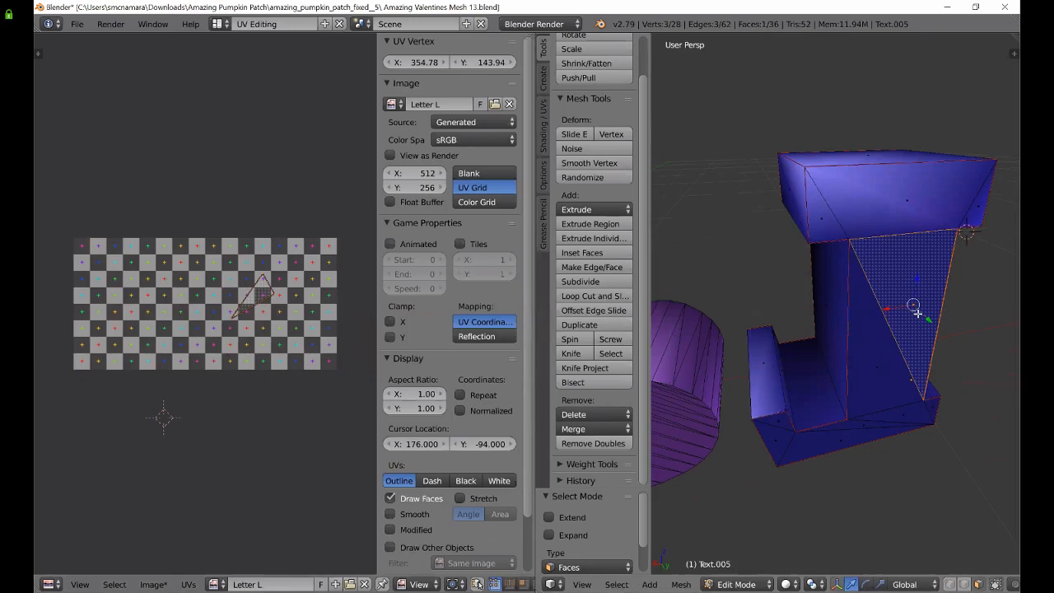
key("a")
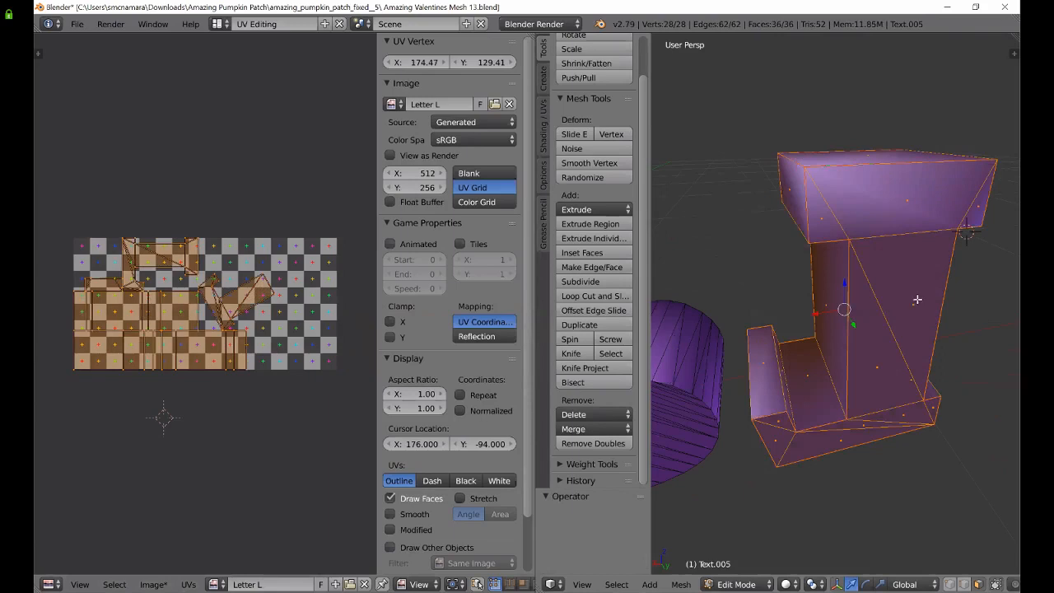
right_click(917, 299)
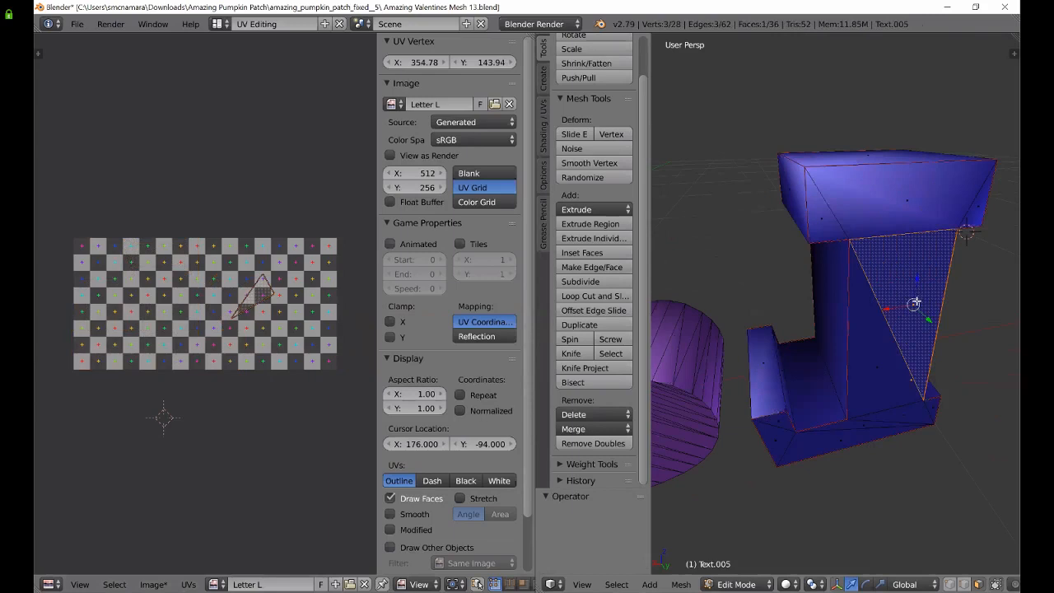
key("g")
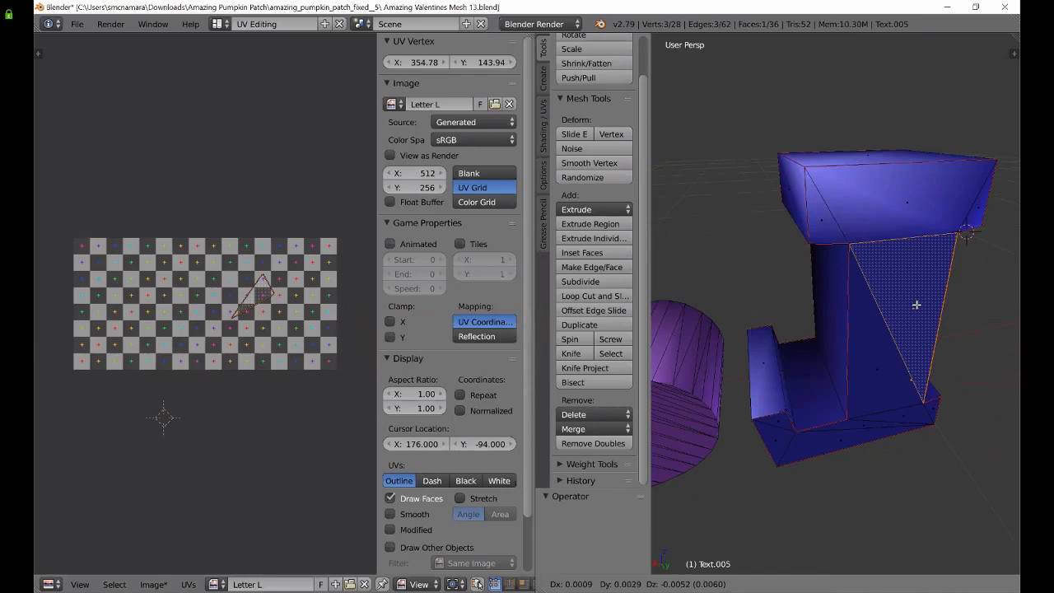
left_click(917, 305)
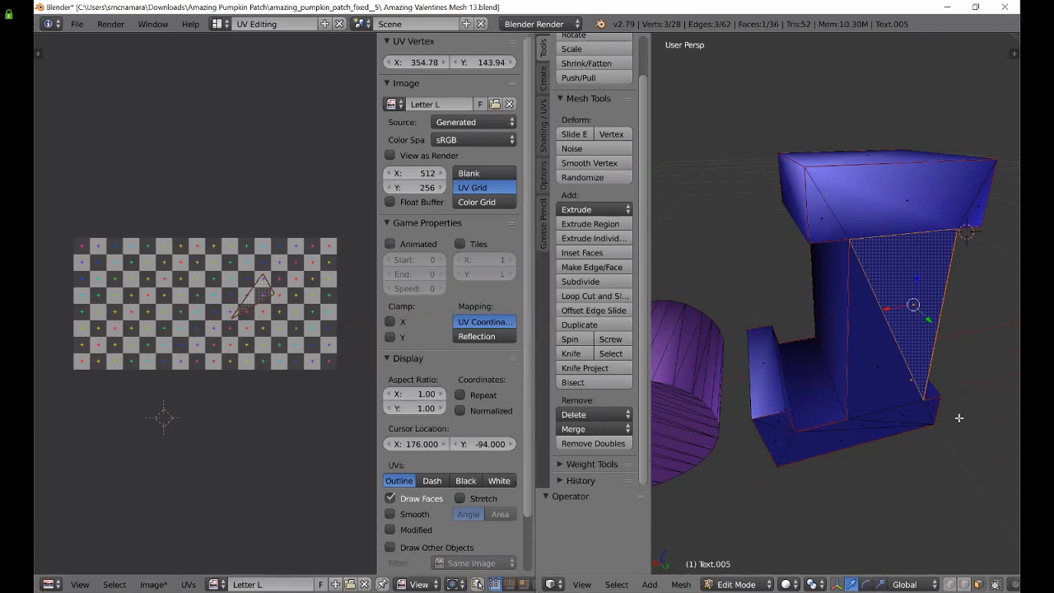
- Try moving the upper triangular face on the opposite side of the stem to check for a duplicate face
middle_click_drag(989, 388, 783, 373)
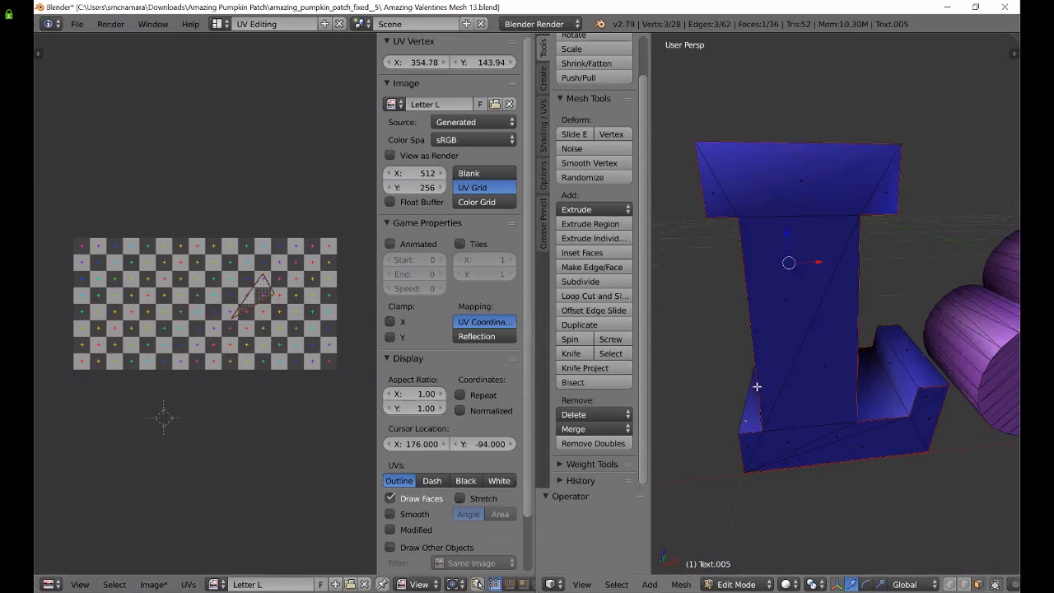
right_click(773, 267)
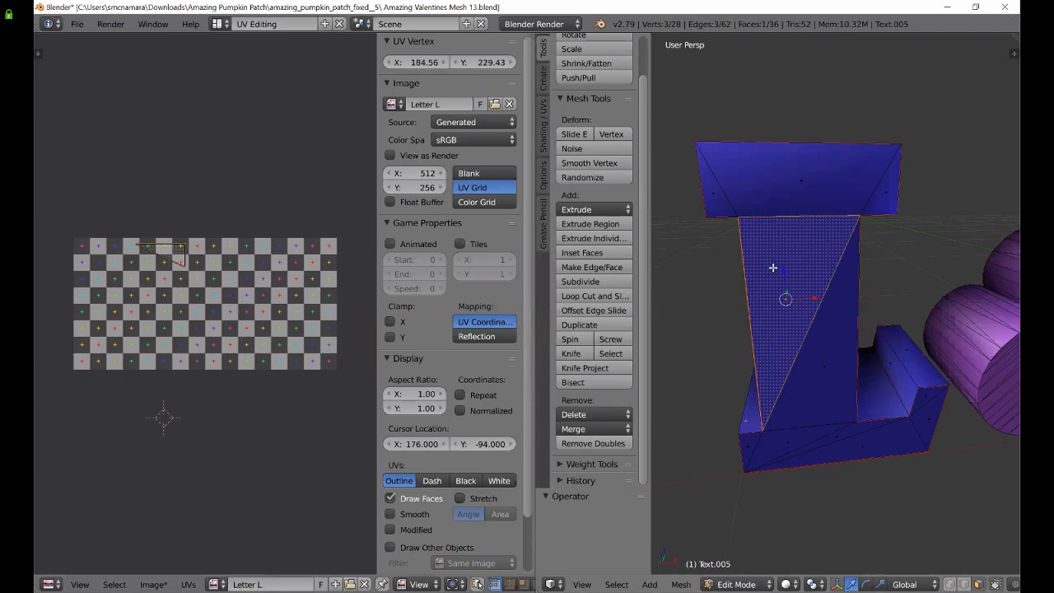
key("g")
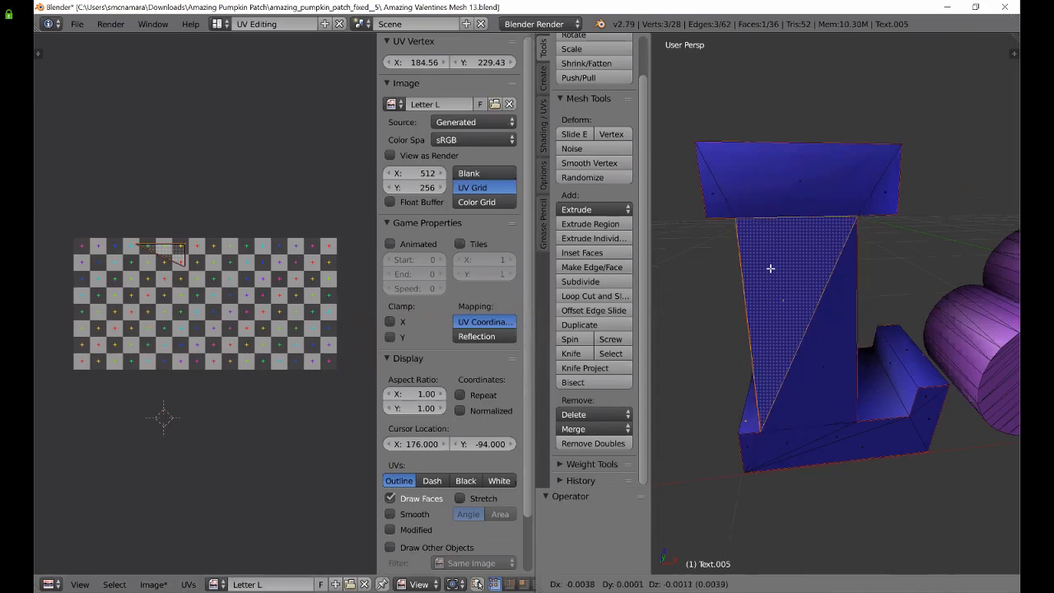
left_click(770, 268)
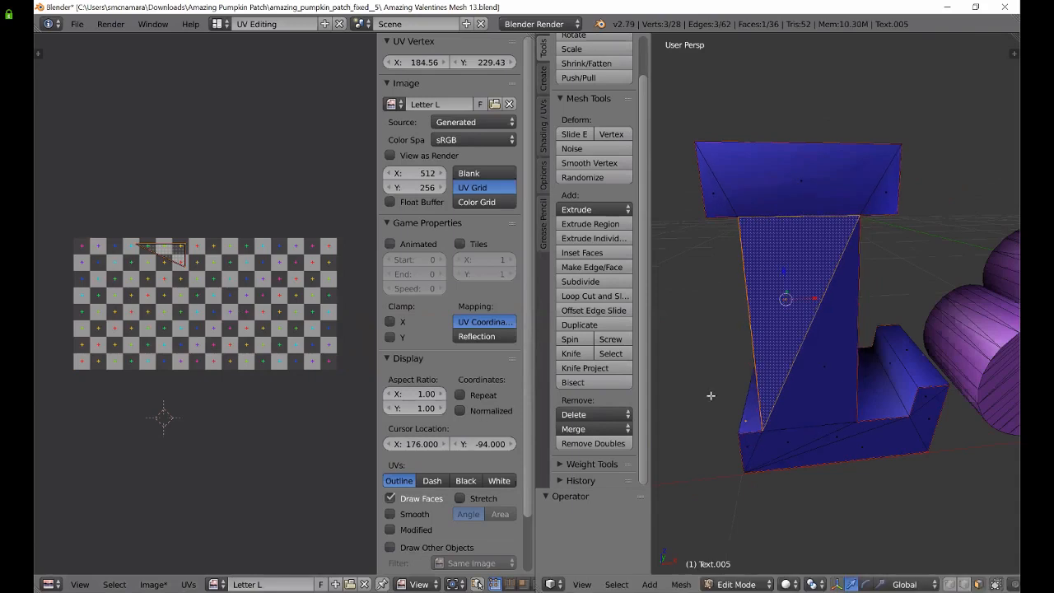
- Select the entire letter mesh, unwrap it with the Angle Based method, and show the texture in the 3D view
key("z")
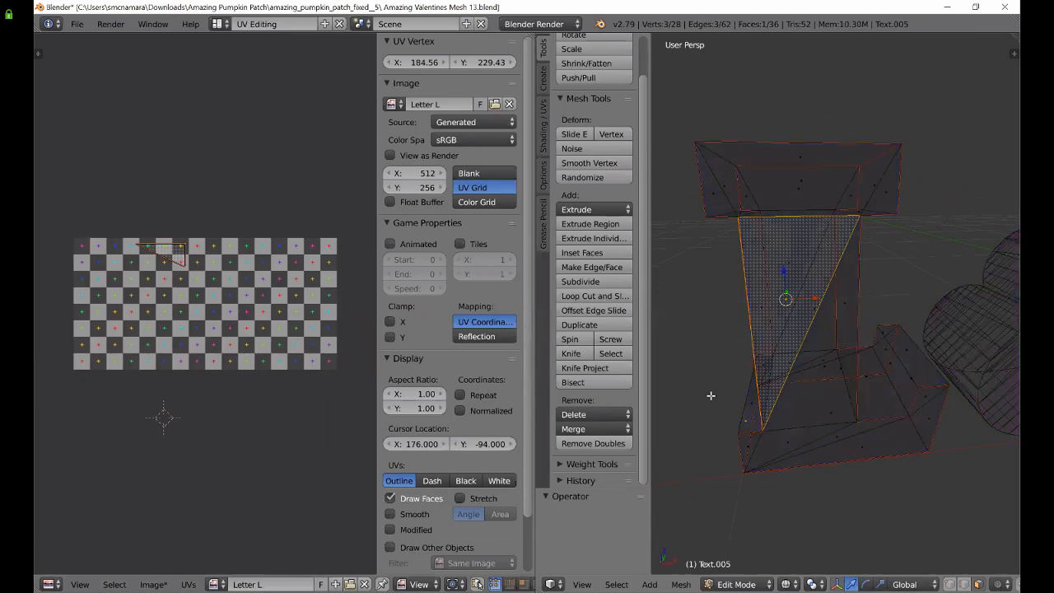
key("a")
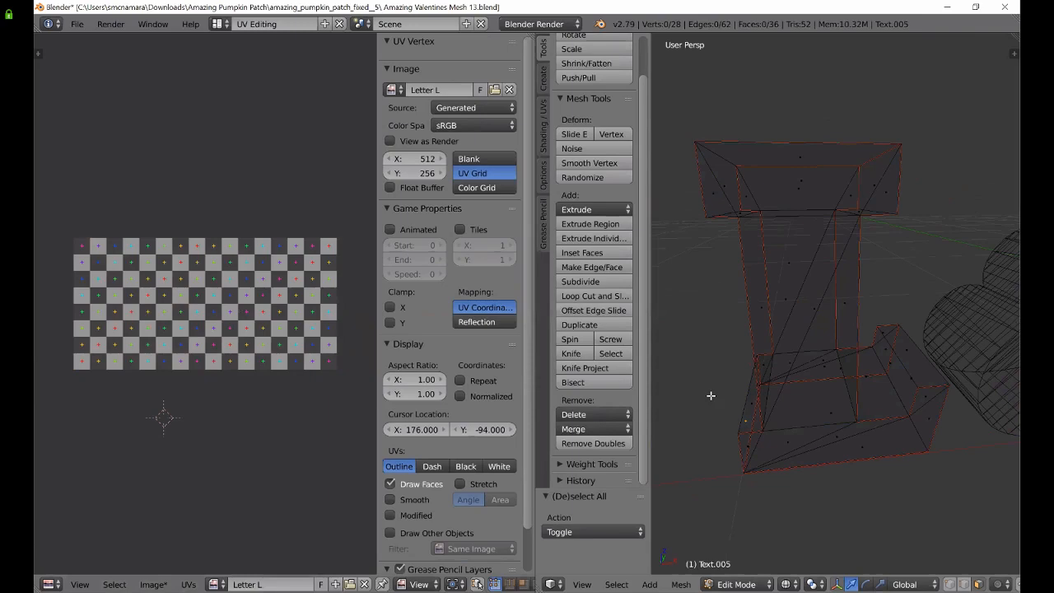
key("a")
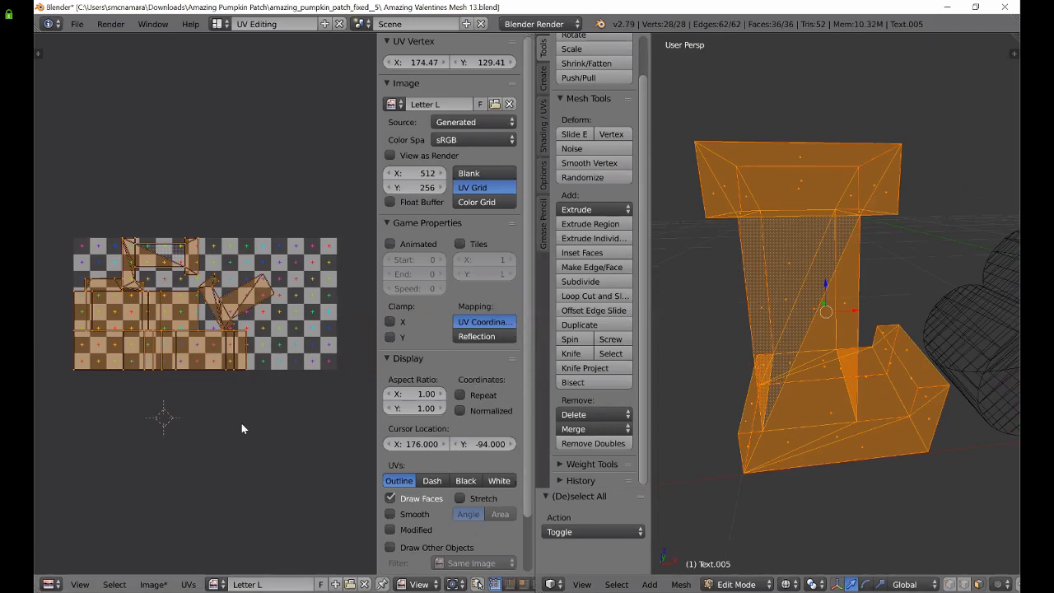
key("e")
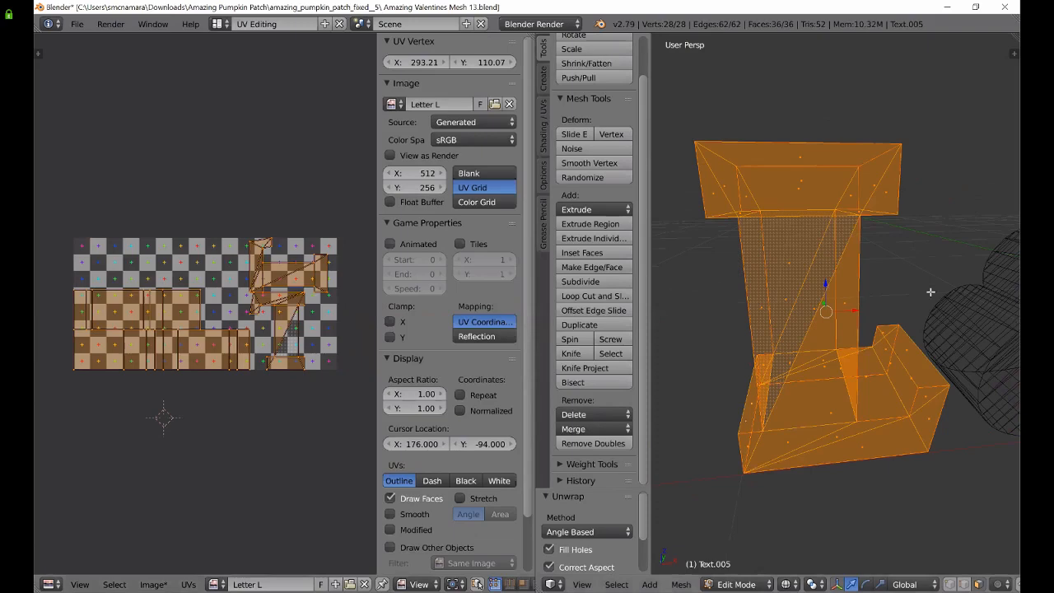
key("alt+z")
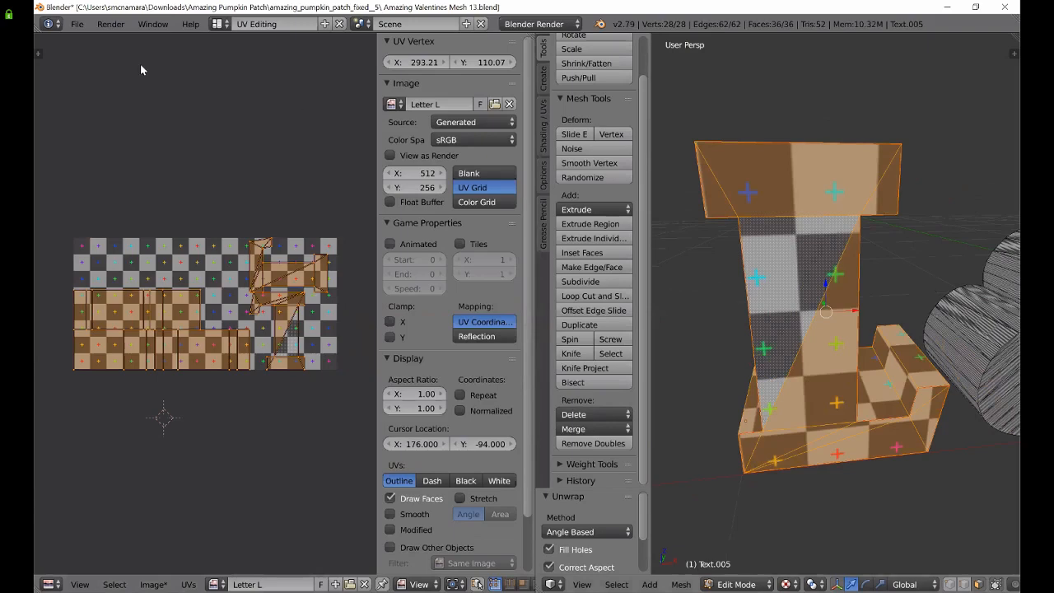
- Save the scene as a new file named "Amazing Valentines Mesh 14.blend"
left_click(83, 30)
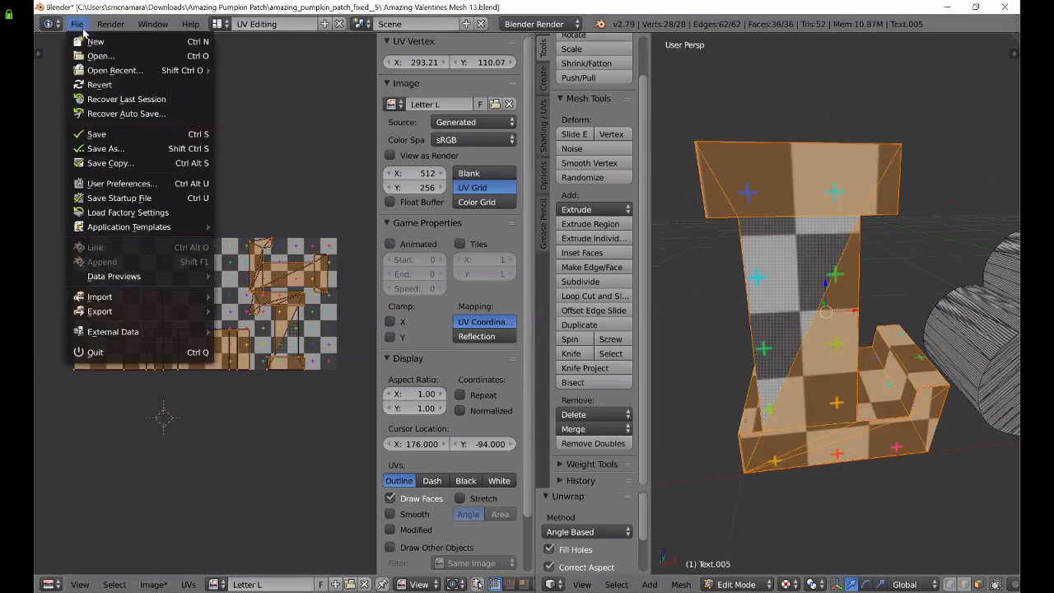
left_click(106, 148)
left_click(323, 78)
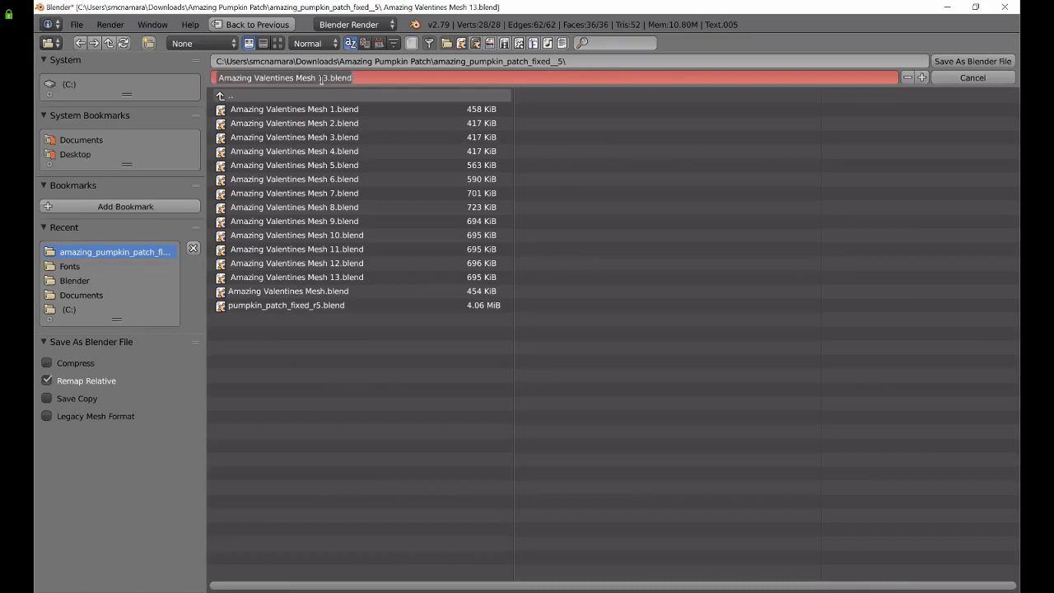
left_click(324, 78)
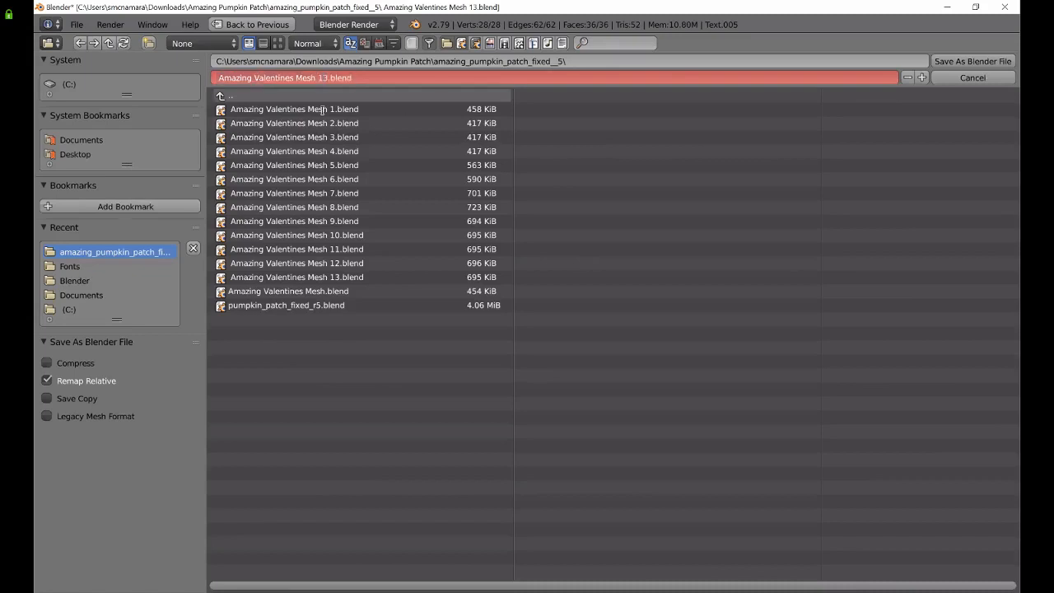
key("BackSpace")
type("4")
key("Return")
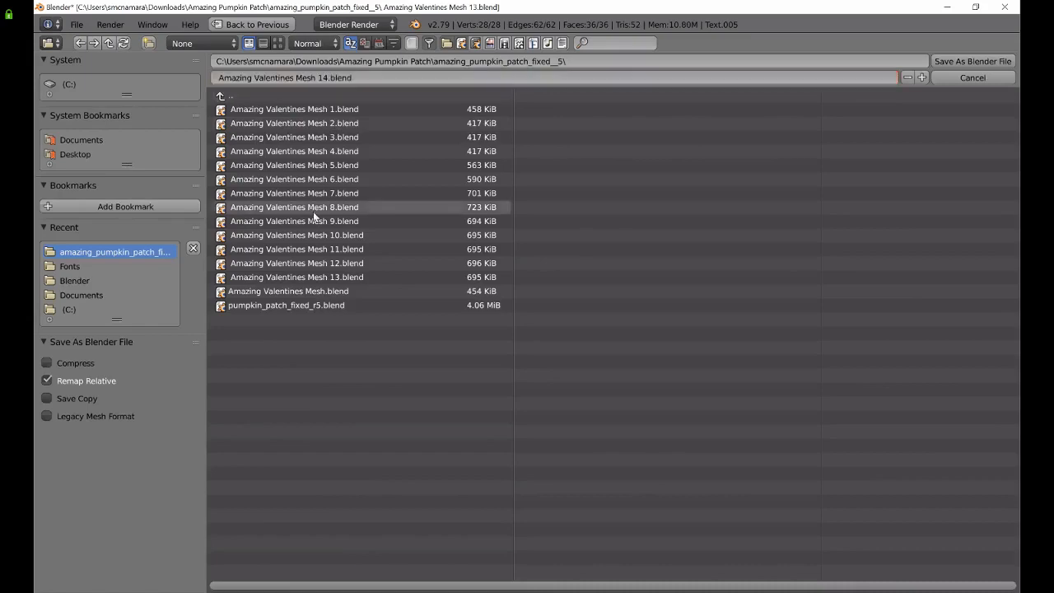
left_click(951, 61)
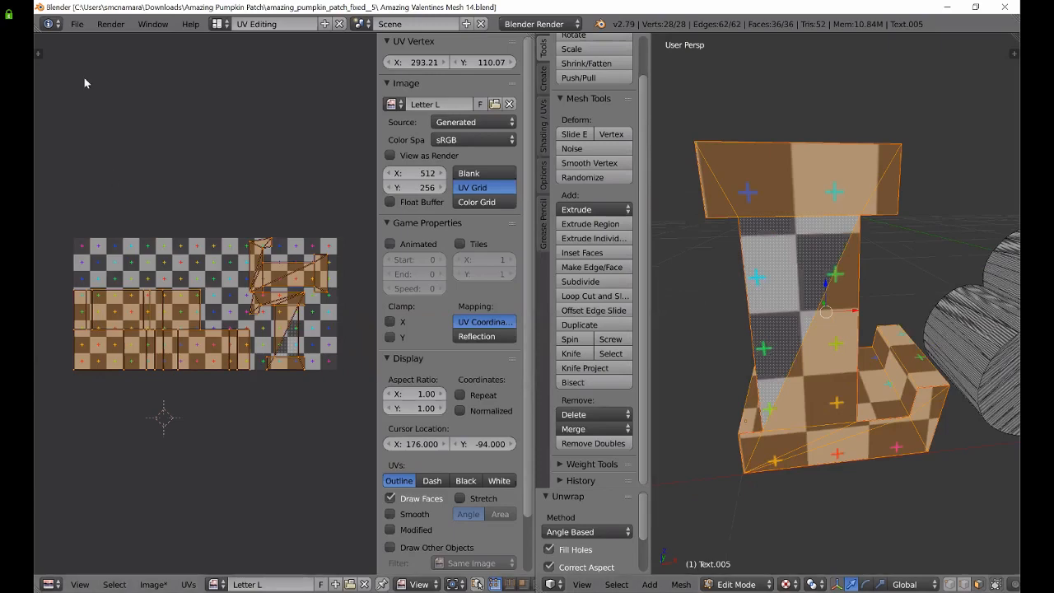
left_click(77, 24)
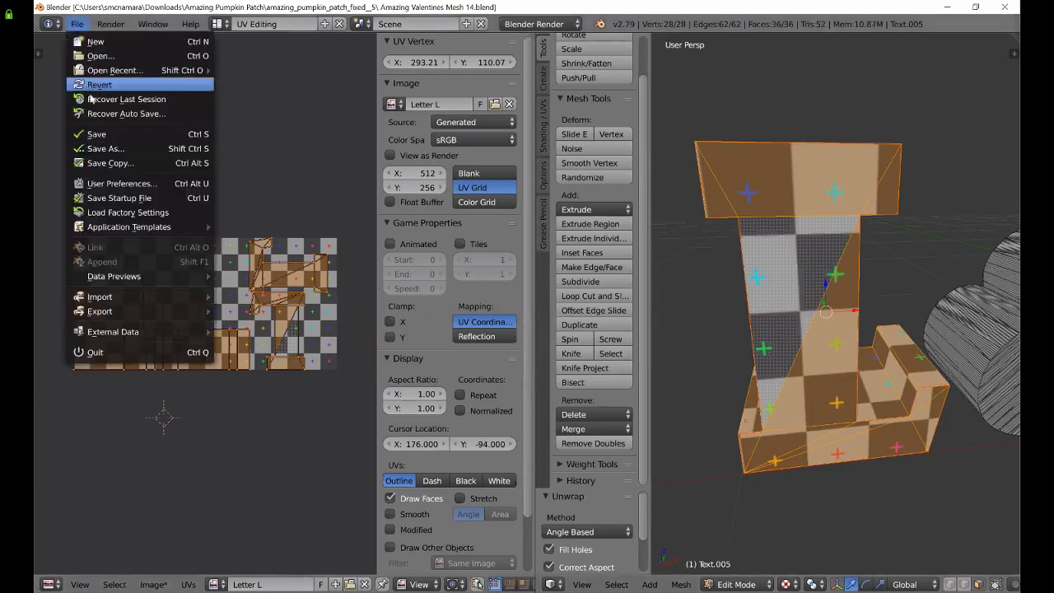
left_click(106, 149)
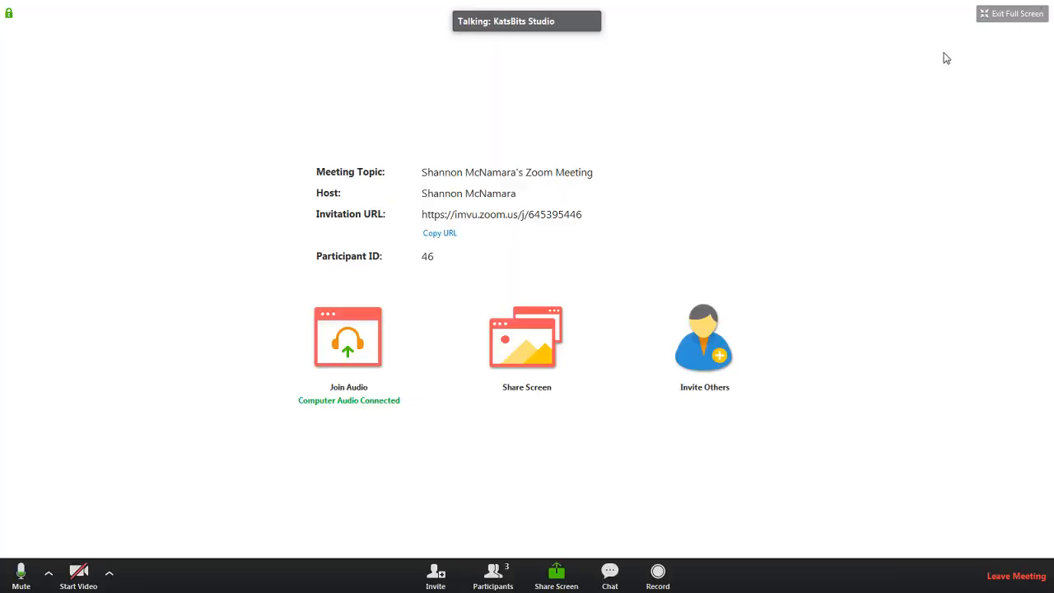
double_click(818, 4)
left_click_drag(780, 85, 731, 85)
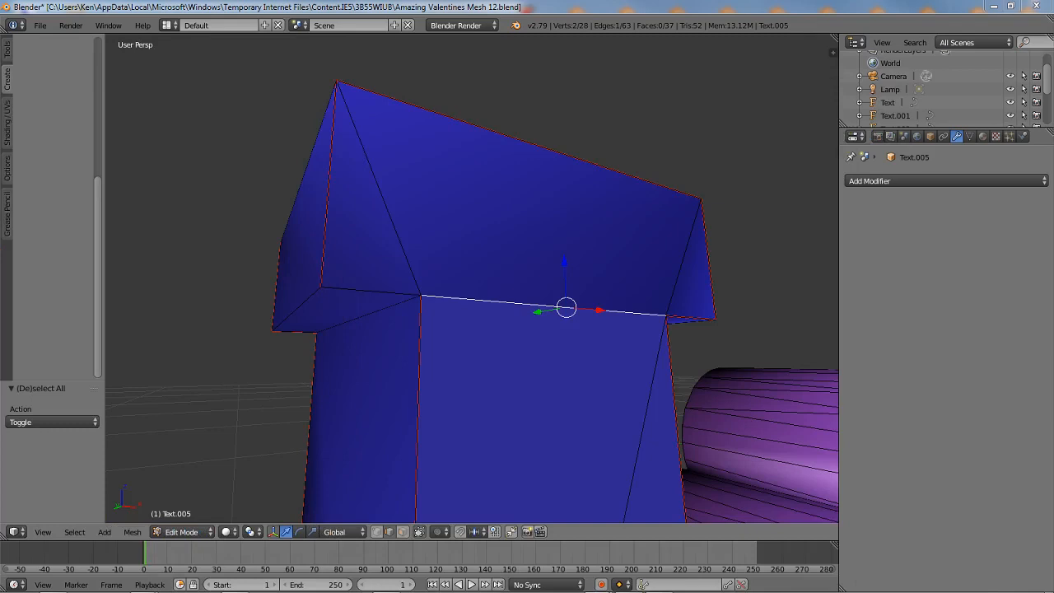
scroll(421, 328, "down", 4)
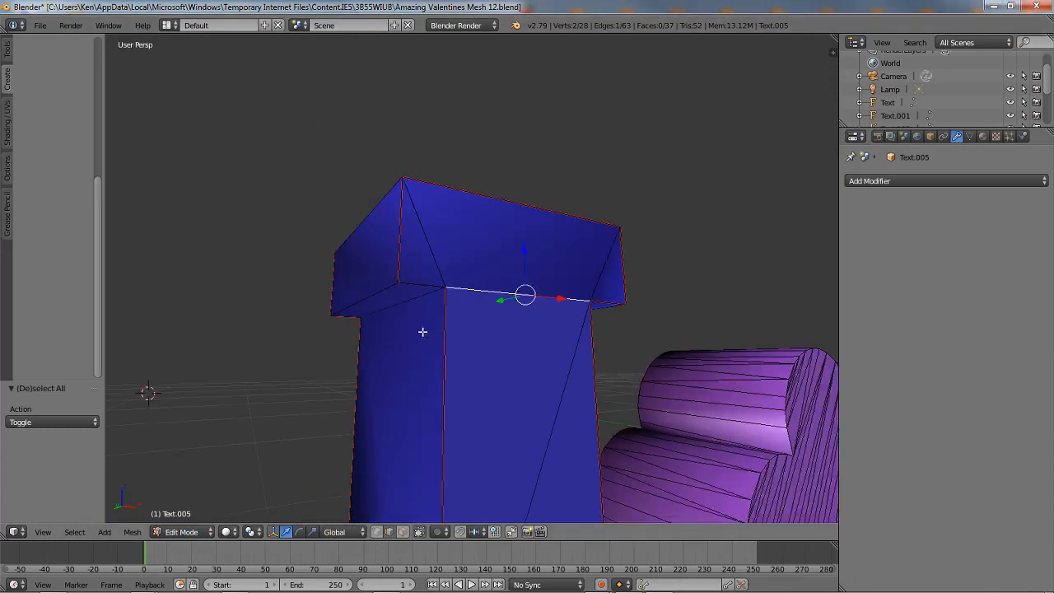
scroll(421, 328, "down", 2)
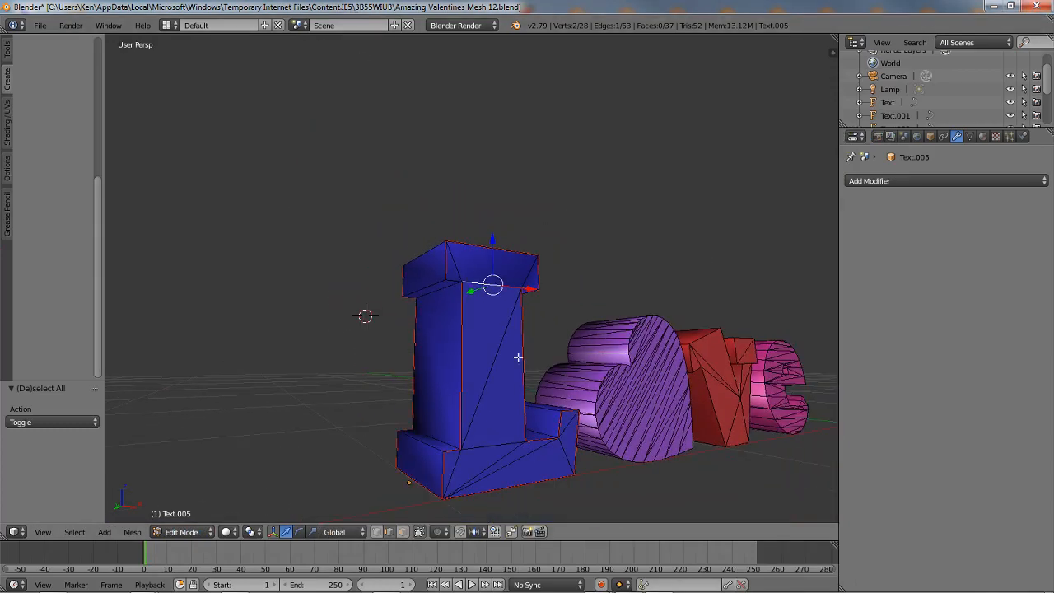
middle_click_drag(518, 357, 454, 314)
scroll(454, 315, "up", 2)
scroll(452, 315, "down", 1)
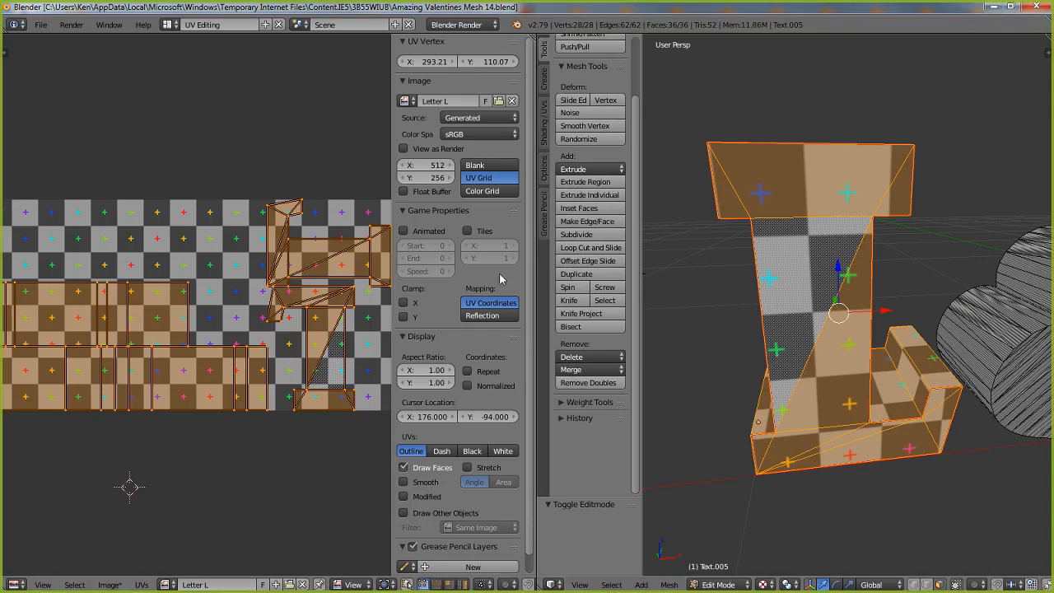
- Assign the existing Letter L image to all selected faces so the untextured front of the top bar is included
middle_click_drag(804, 320, 852, 196)
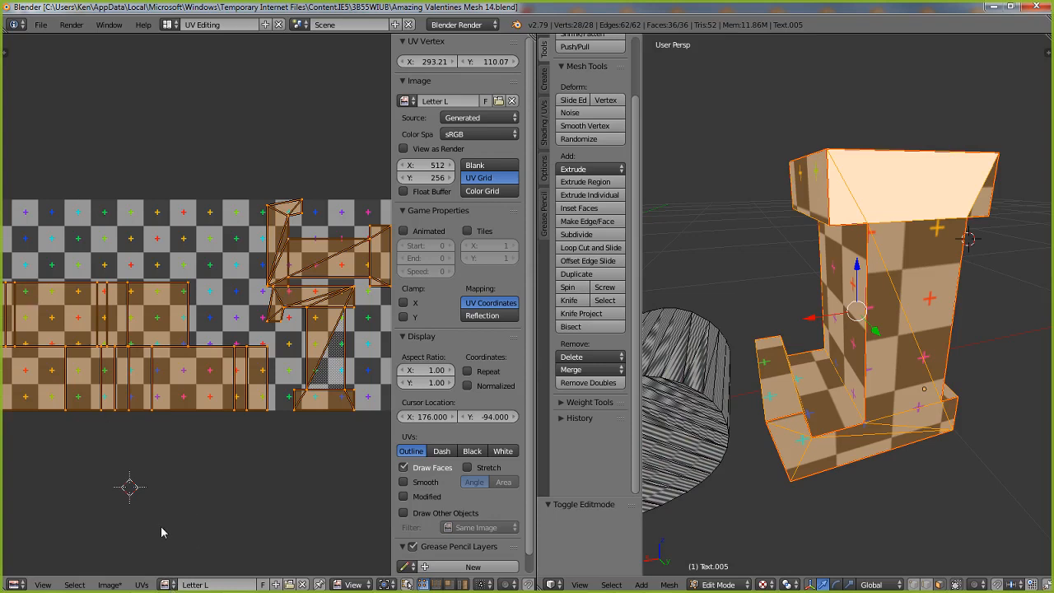
left_click(167, 584)
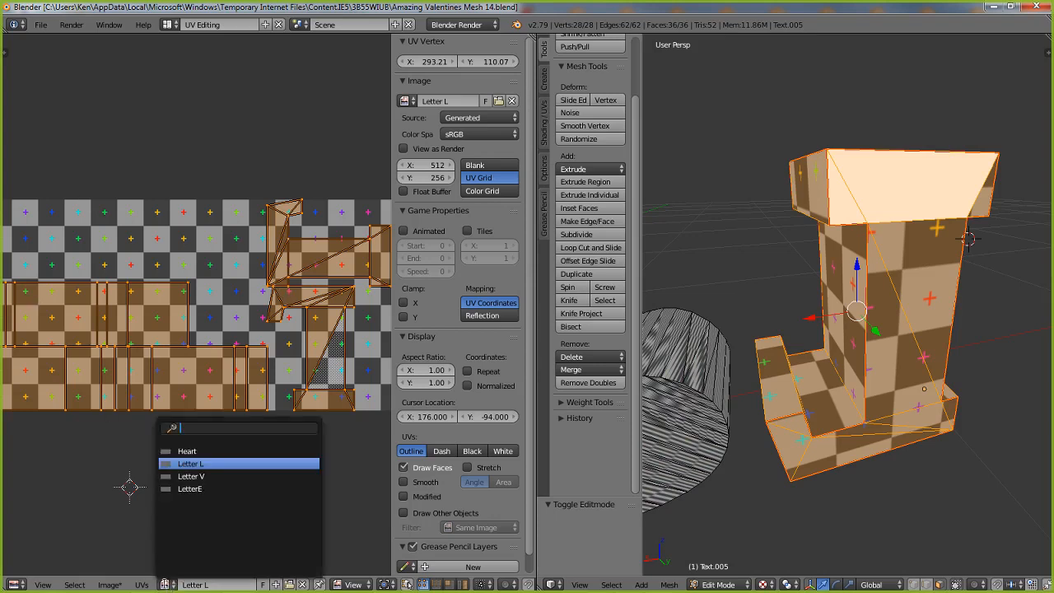
left_click(191, 463)
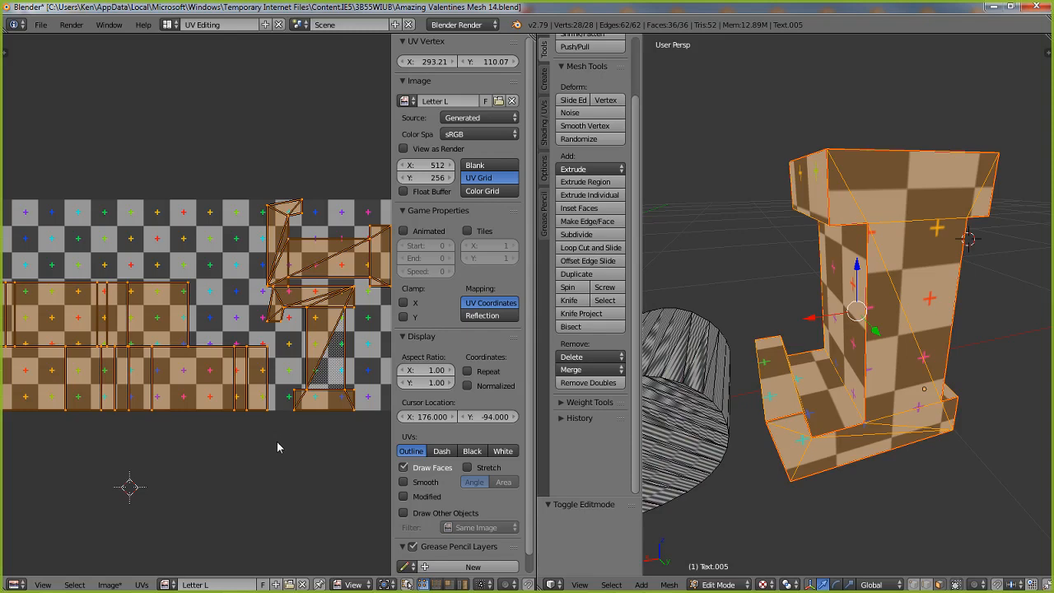
- Hide the UV editor's properties sidebar and switch UV selection to Island mode
key("n")
key("n")
key("n")
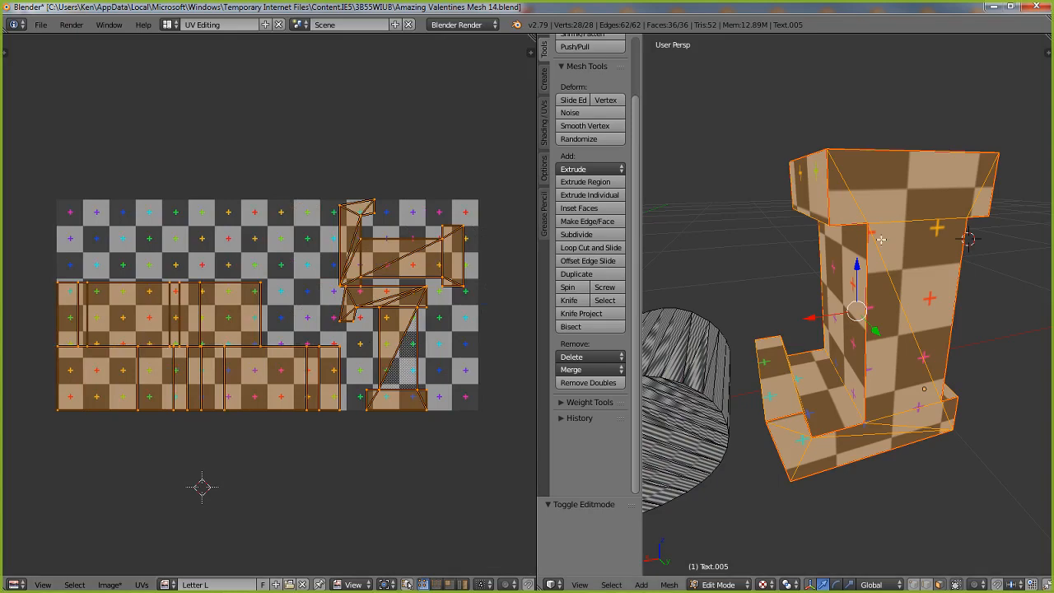
middle_click_drag(881, 240, 663, 318)
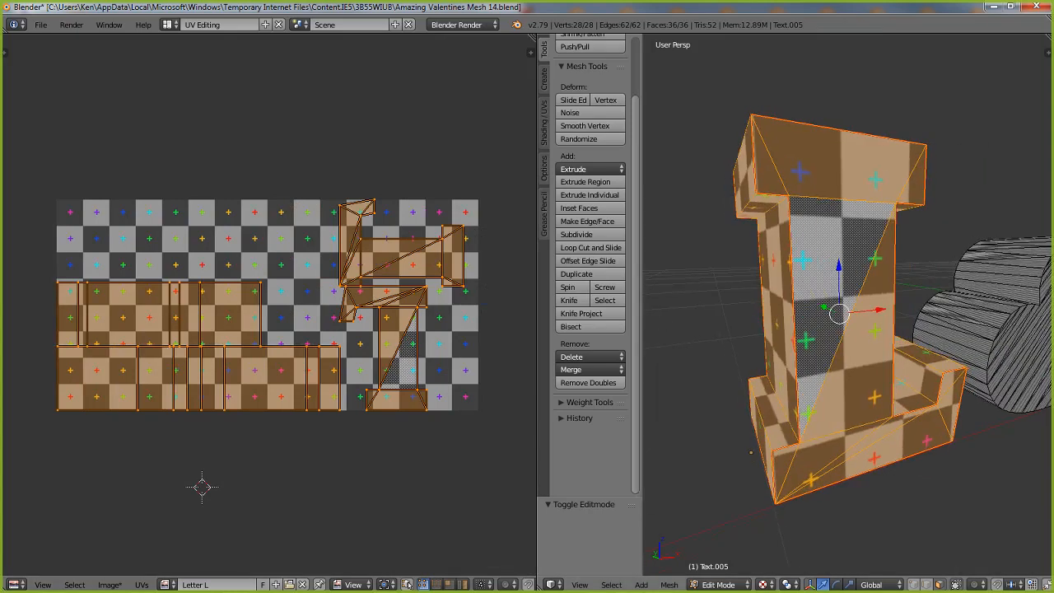
right_click(392, 255)
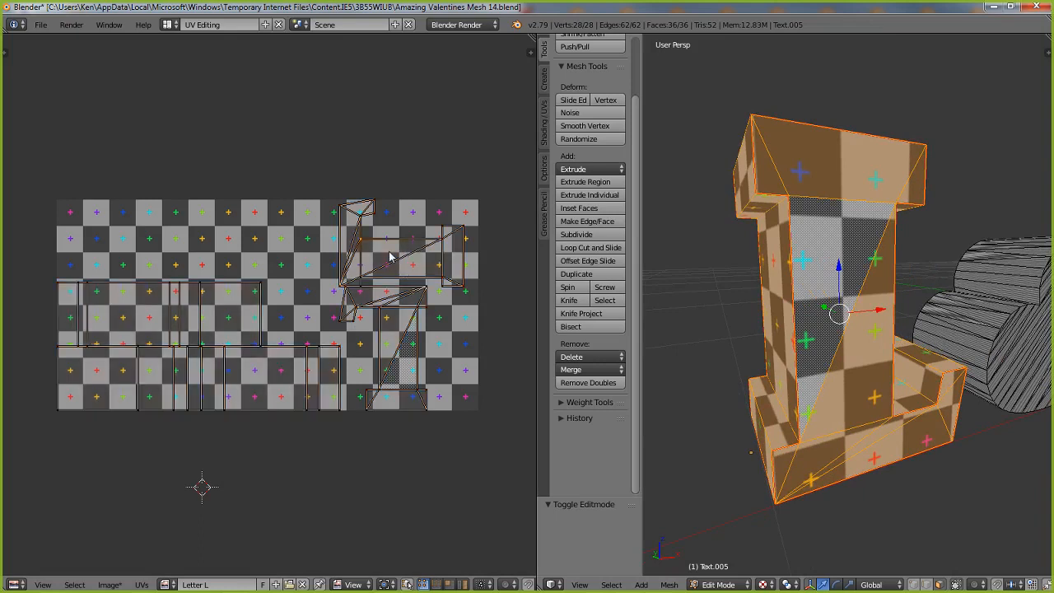
left_click(463, 584)
- Move the sideways L-shaped UV island up off the grid image, by about X -0.016 and Y 0.828
right_click(438, 260)
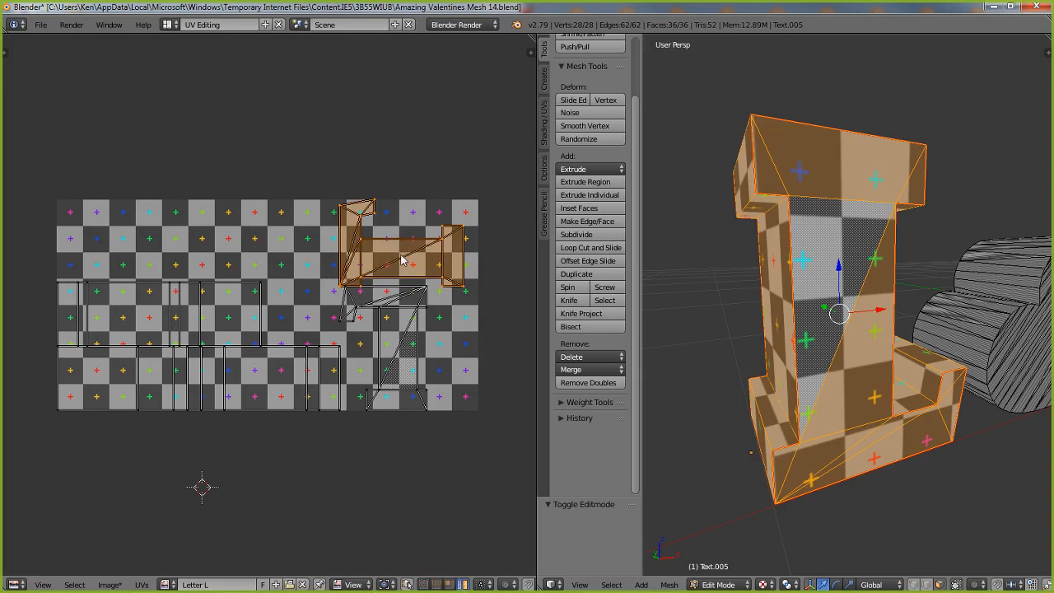
key("g")
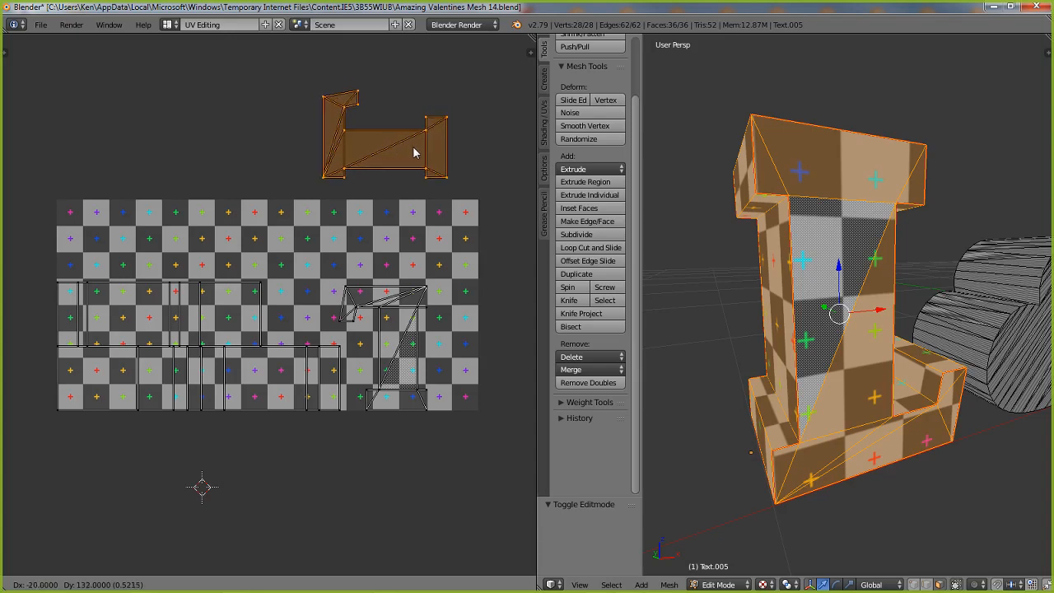
left_click(398, 247)
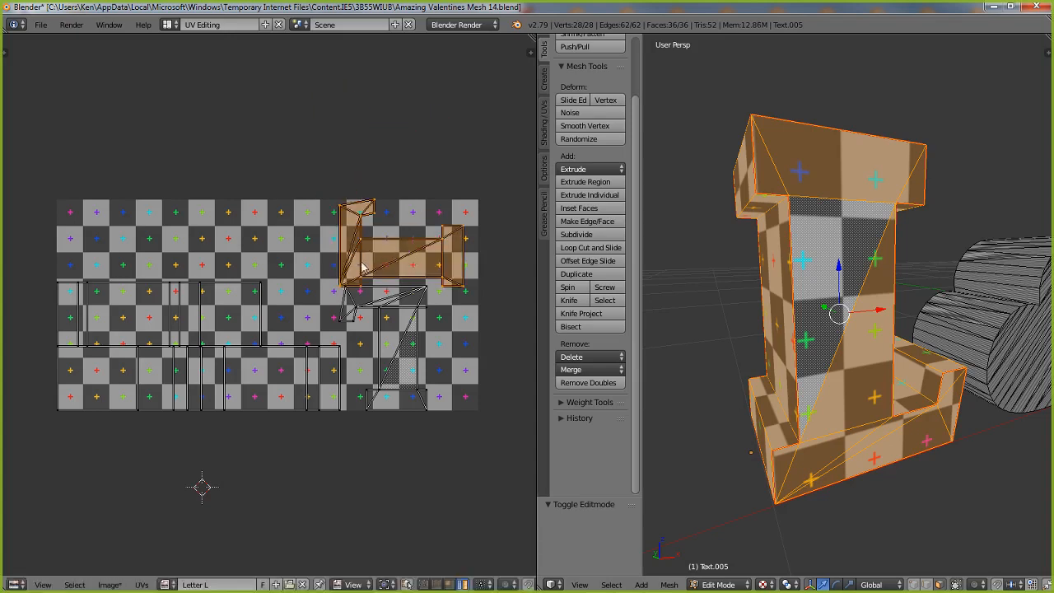
middle_click_drag(361, 263, 353, 395)
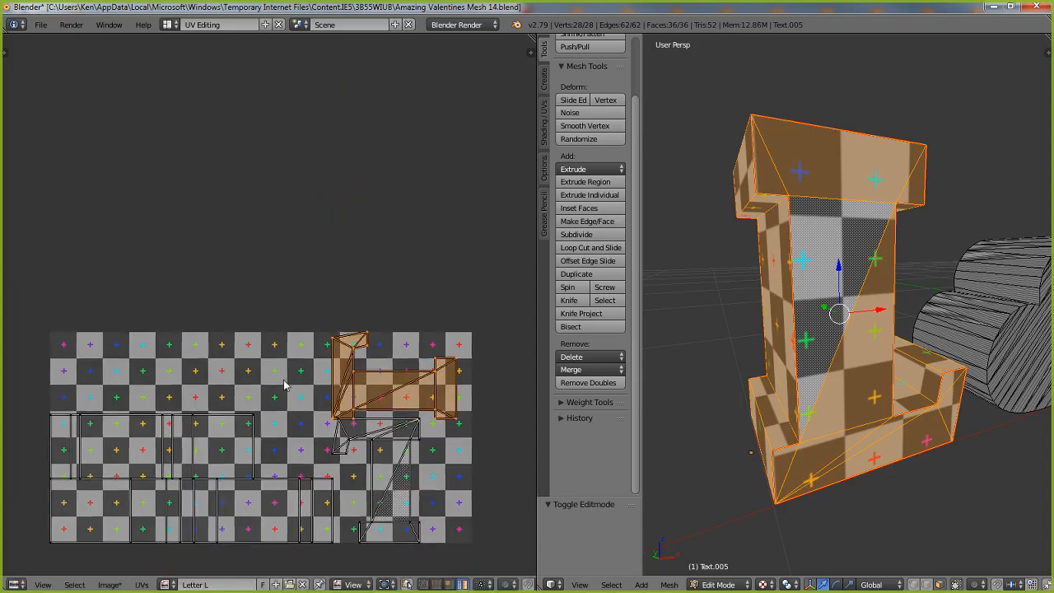
key("g")
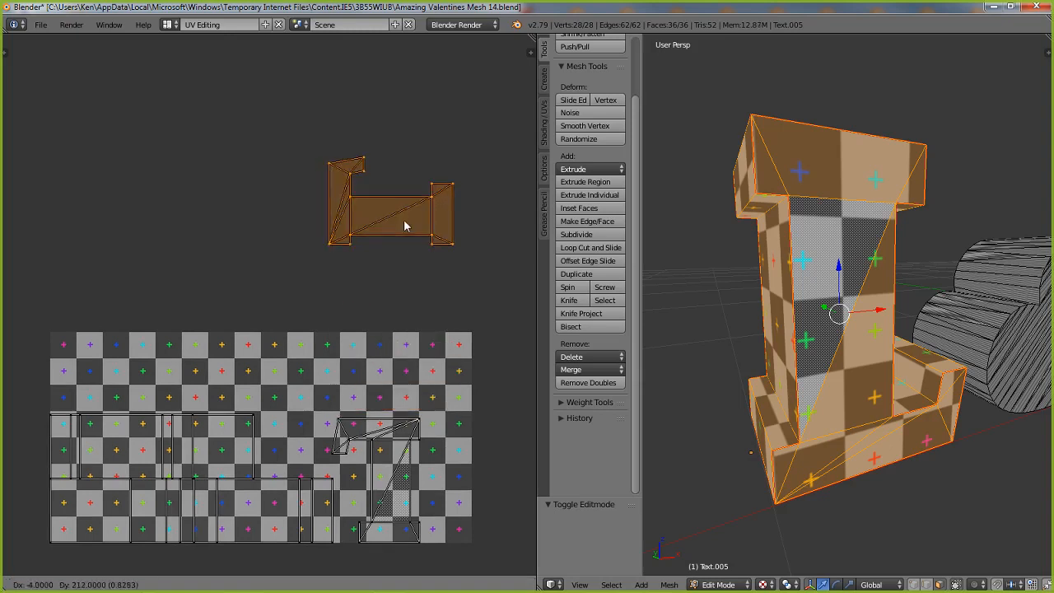
left_click(403, 220)
- Move the upside-down L-shaped UV island above the grid image beside the other L, by about X -0.550 and Y 1.334
right_click(395, 484)
key("g")
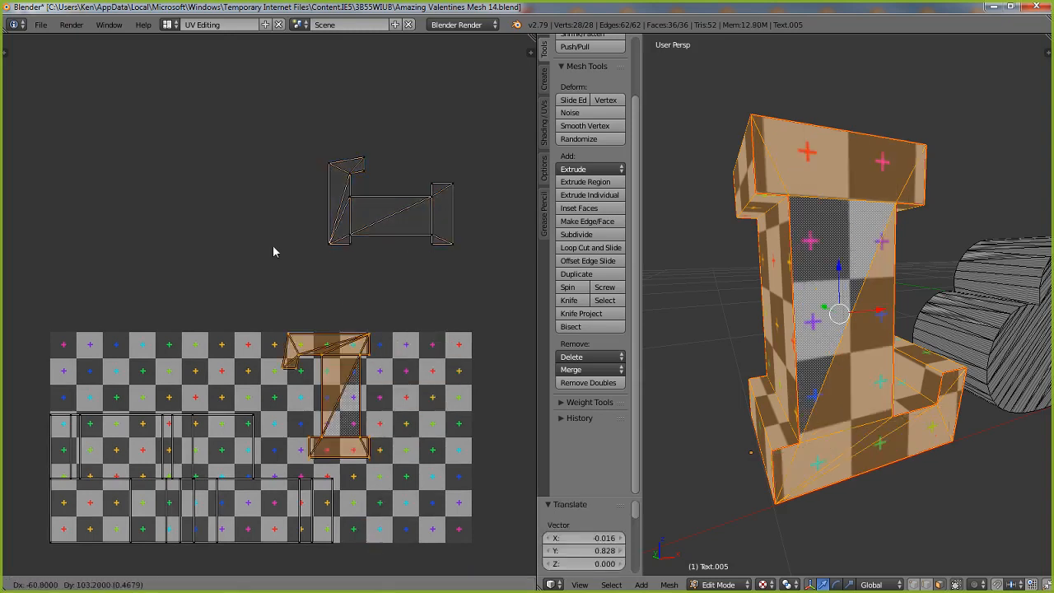
left_click(280, 205)
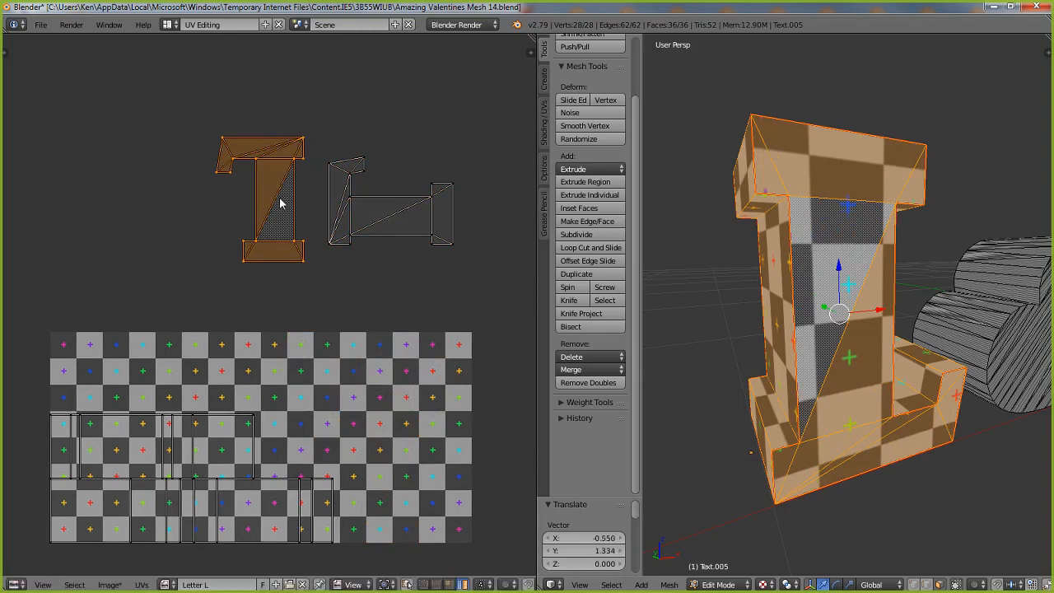
- Move both side-wall strip islands off the grid, the shorter above the L-shaped islands and the longer just above the image edge
right_click(194, 453)
key("g")
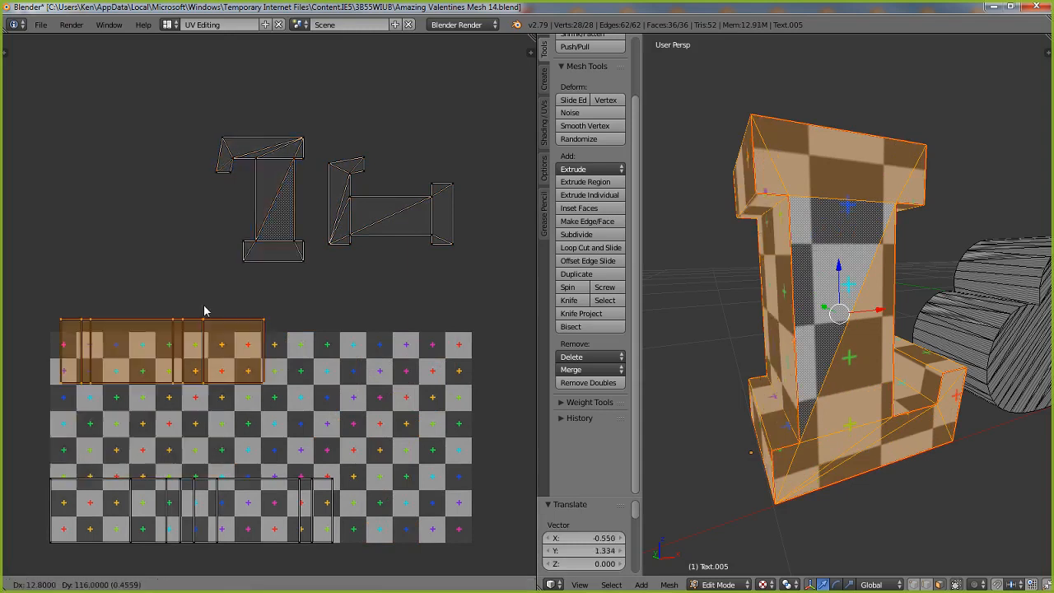
left_click(196, 102)
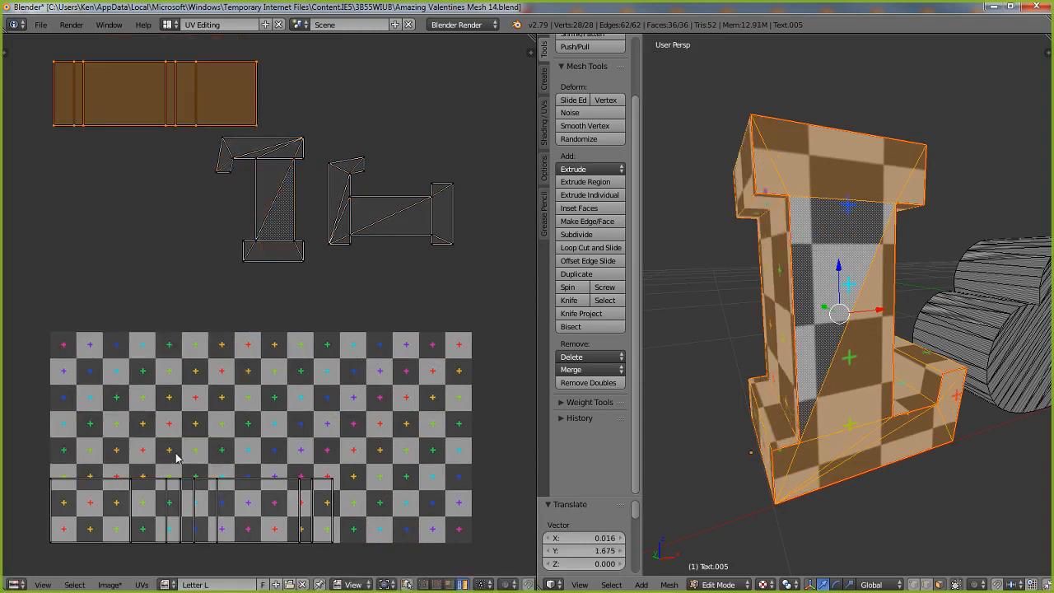
right_click(176, 461)
key("g")
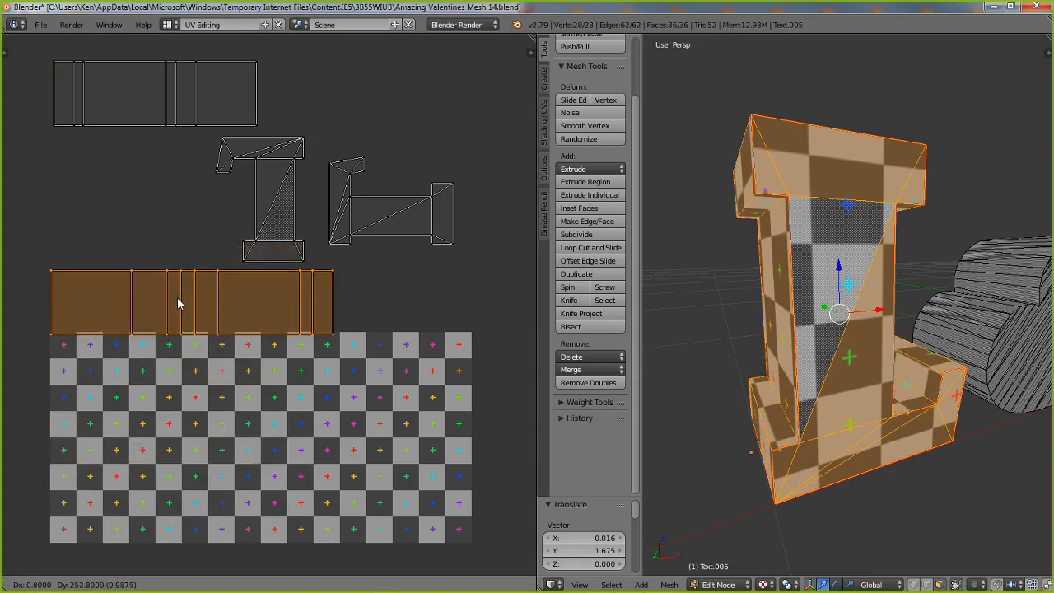
left_click(175, 293)
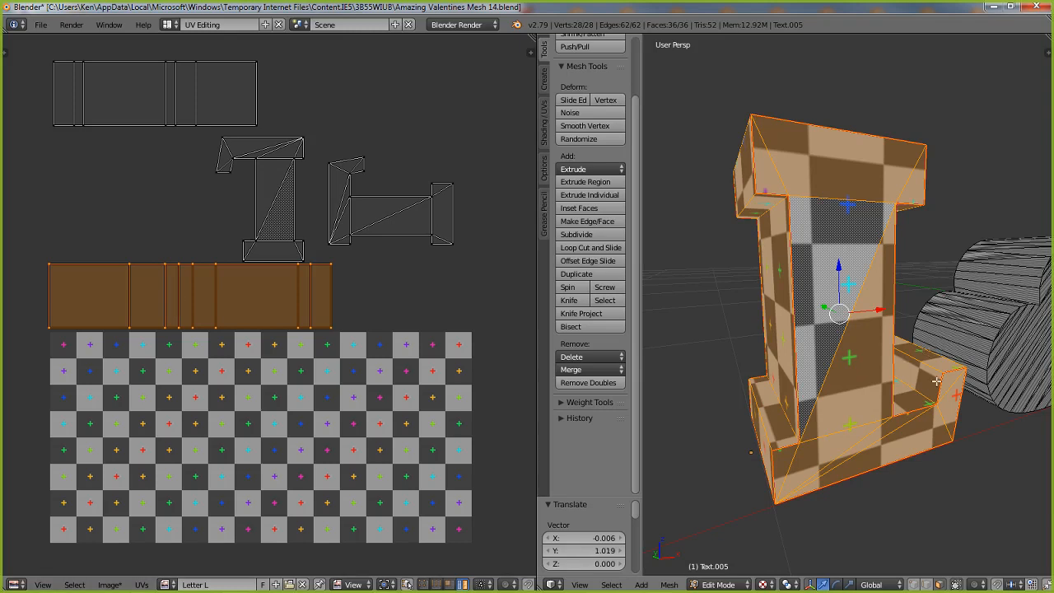
- Nudge the long strip island by about X 0.009 and Y 0.028 to see which letter sides it covers
middle_click_drag(936, 382, 831, 387)
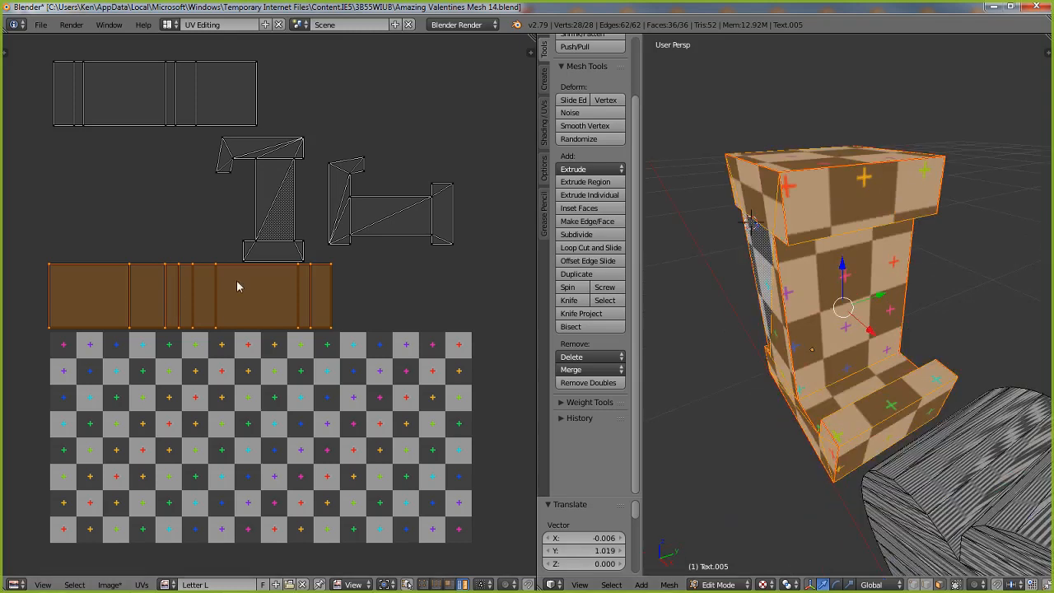
key("g")
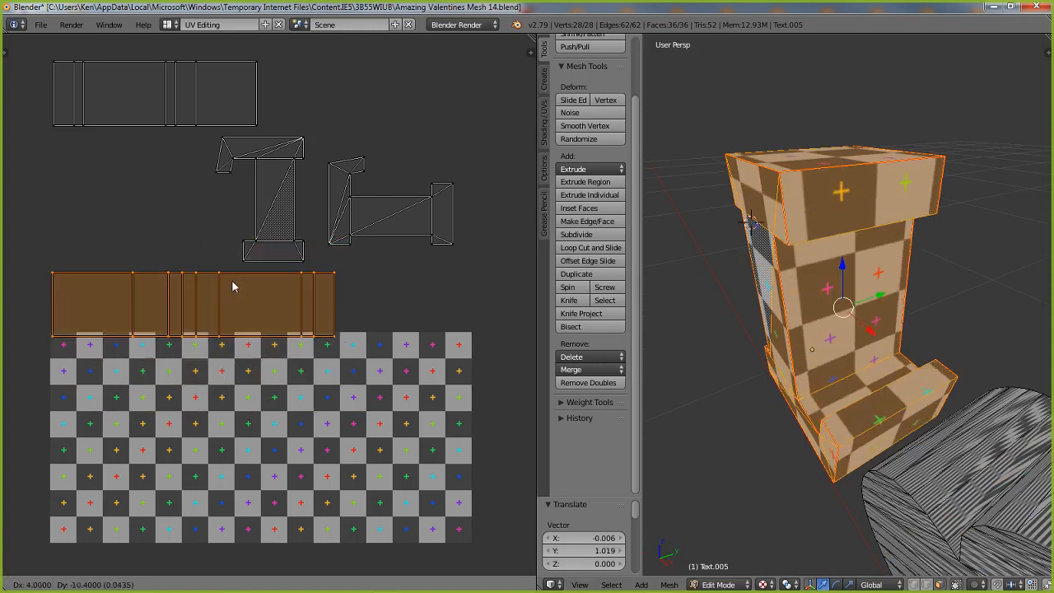
left_click(238, 277)
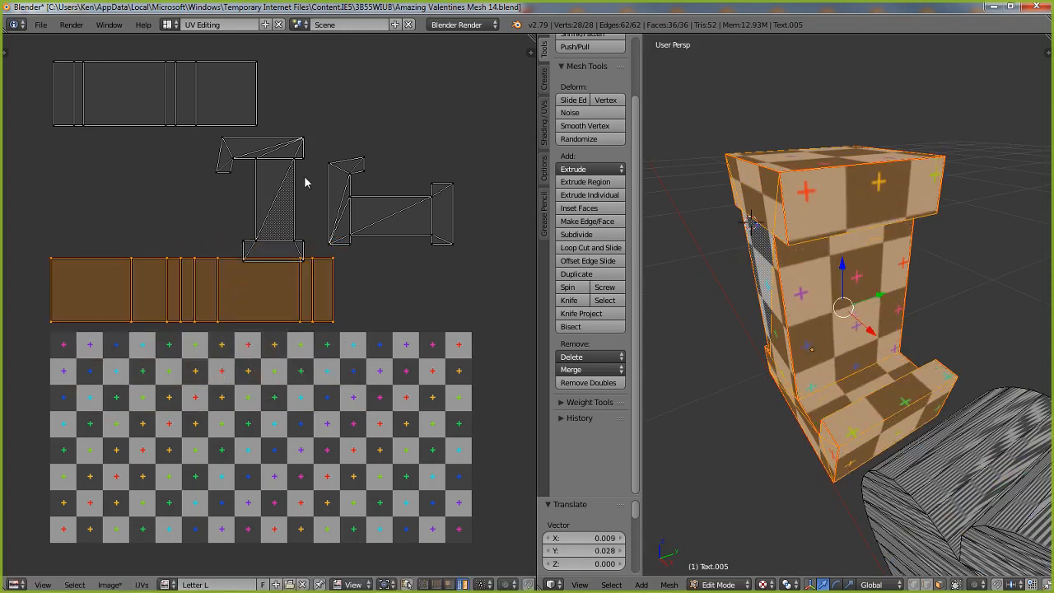
- Rotate the sideways L-shaped UV island -90° so it stands upright like the letter face
middle_click_drag(766, 317, 874, 320)
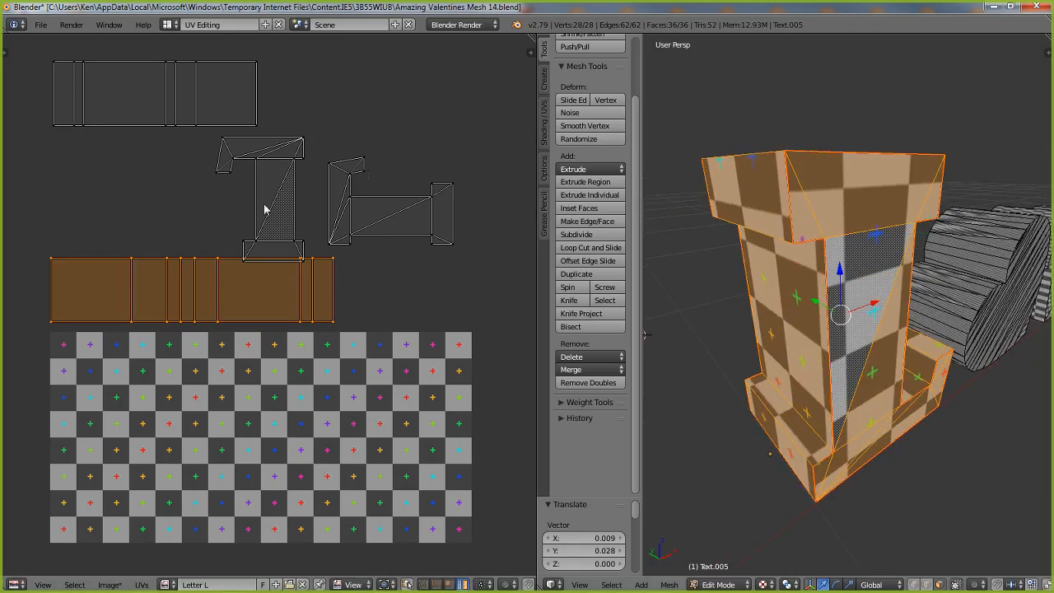
right_click(377, 216)
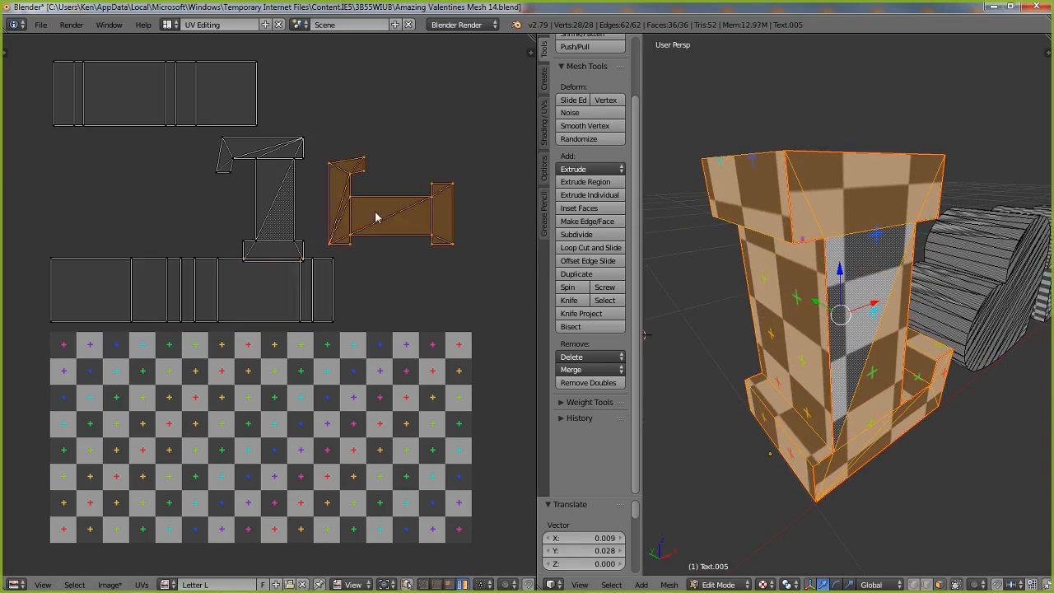
middle_click_drag(916, 362, 865, 363)
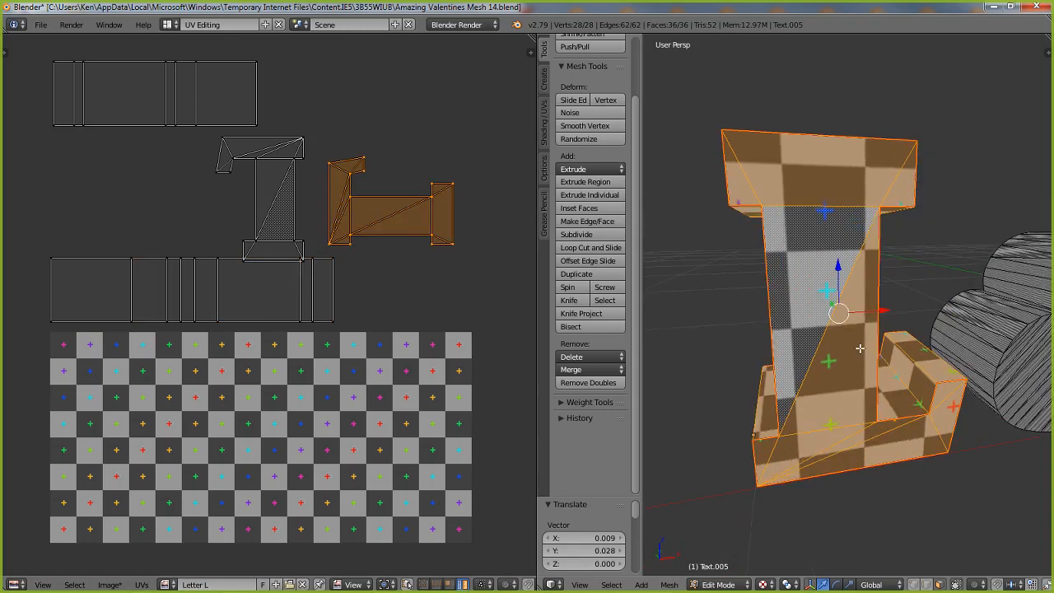
key("r")
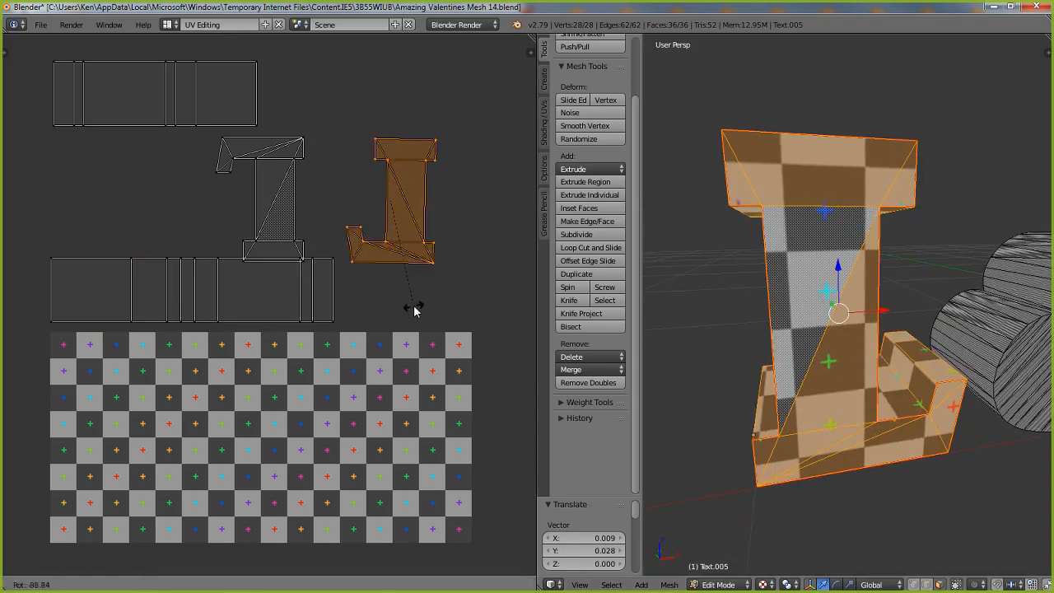
left_click(414, 305)
middle_click_drag(988, 399, 957, 401)
key("r")
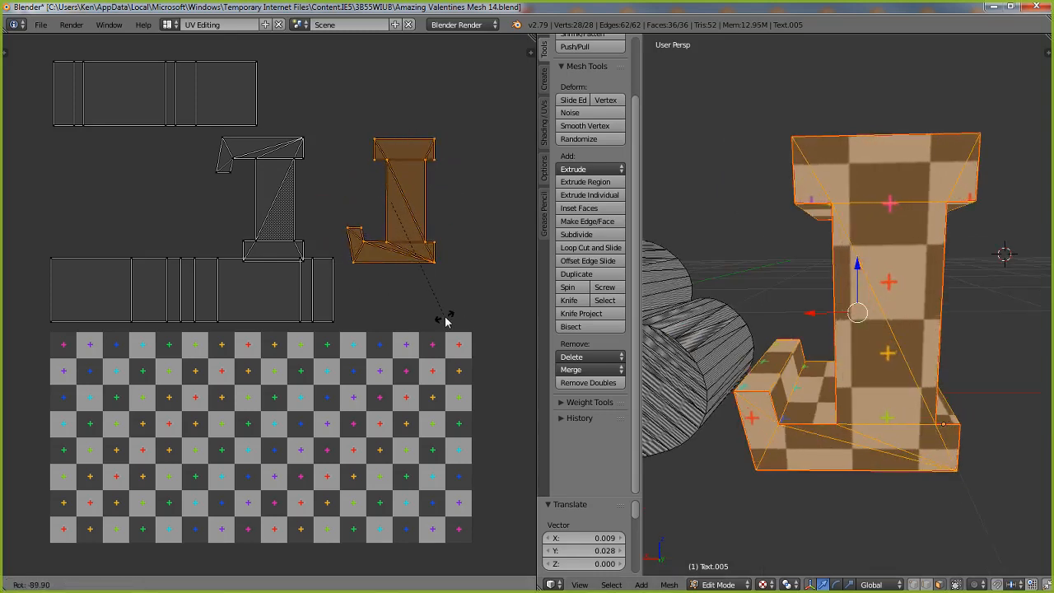
left_click(447, 319)
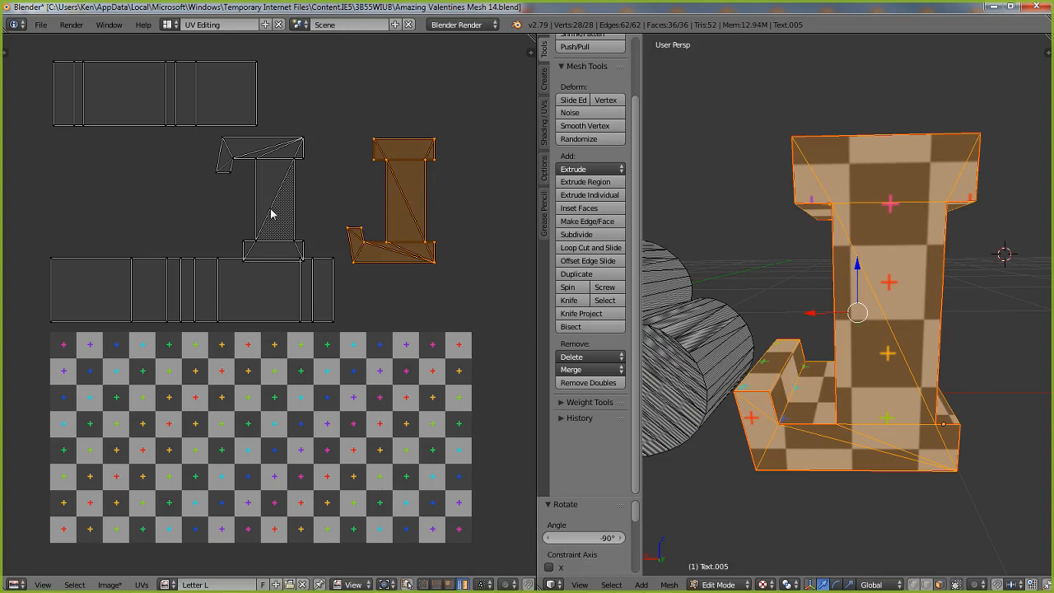
- Rotate the upside-down L-shaped UV island -180° so its foot points down
key("l")
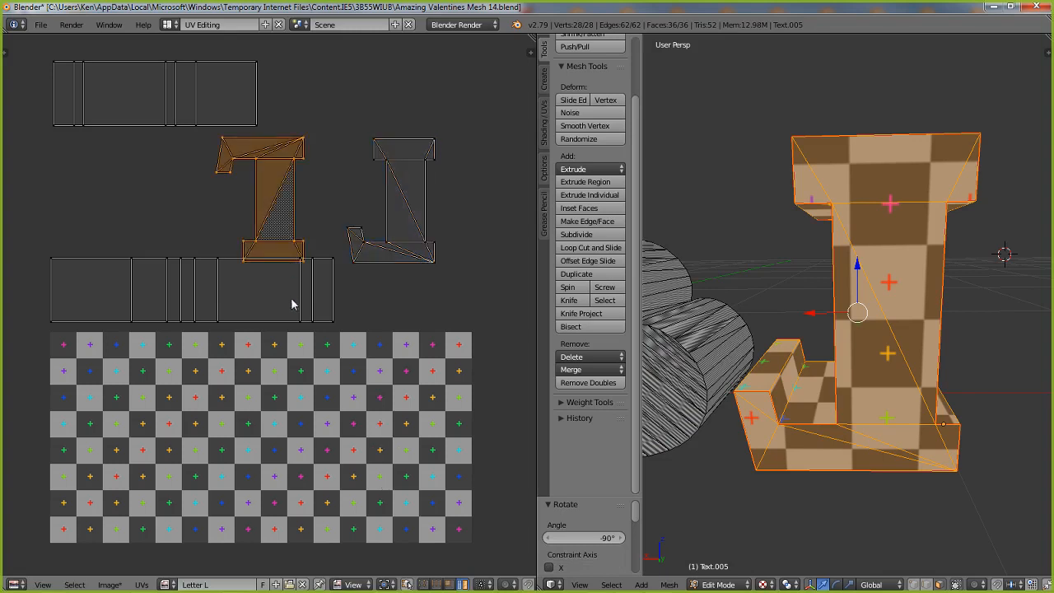
key("r")
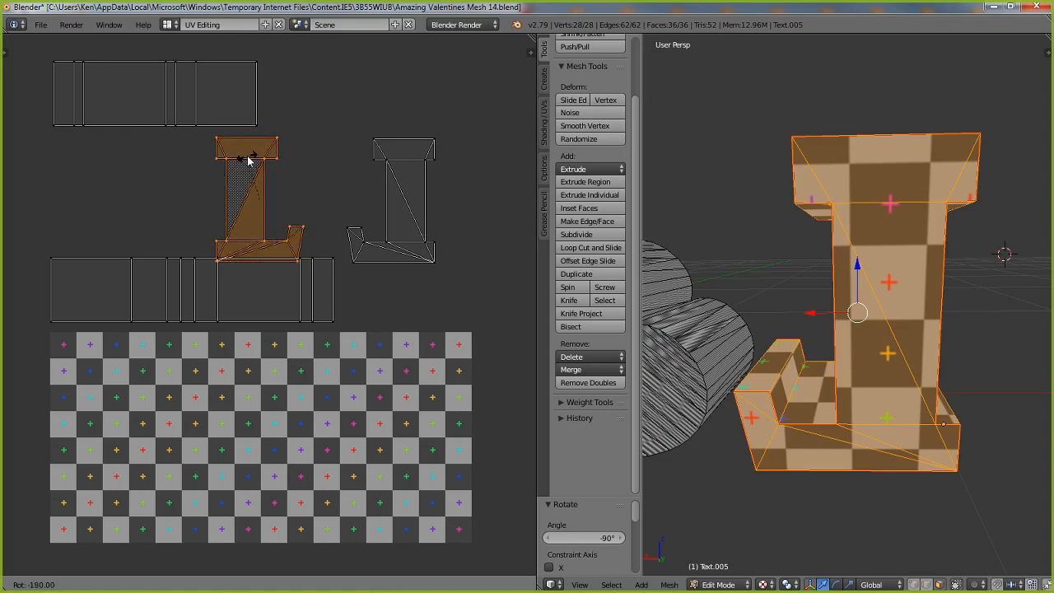
left_click(249, 159)
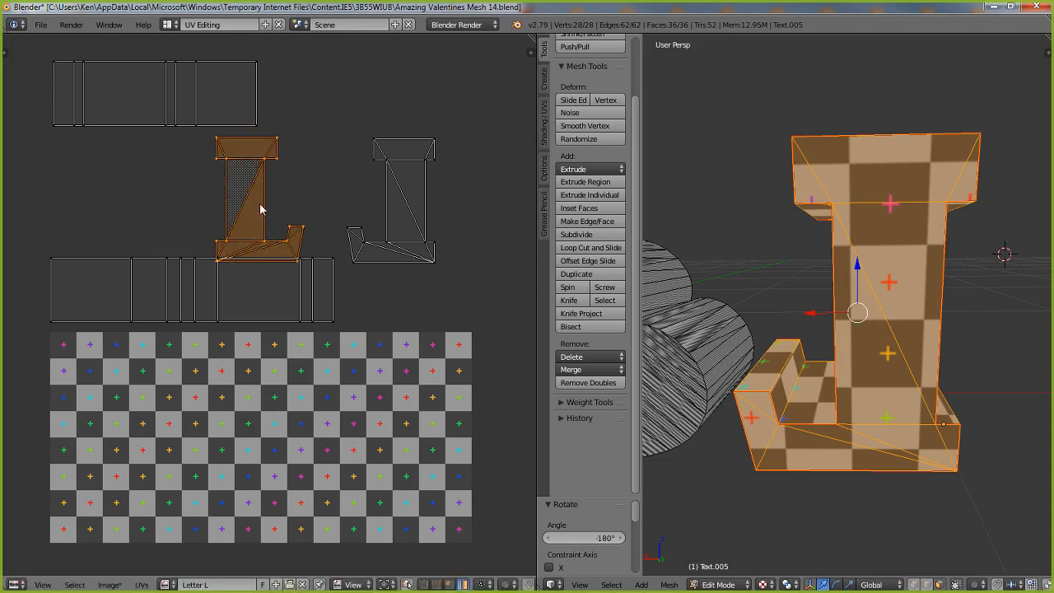
key("r")
key("Escape")
- Place the two upright L-shaped islands side by side in the grid image's lower right area with their feet facing each other
key("g")
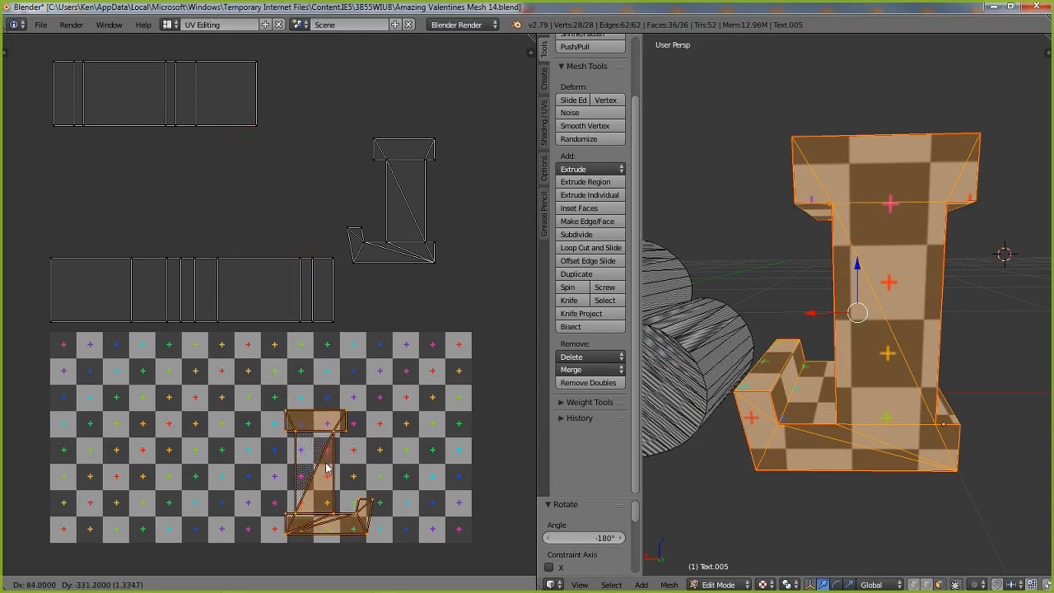
left_click(326, 470)
key("l")
key("g")
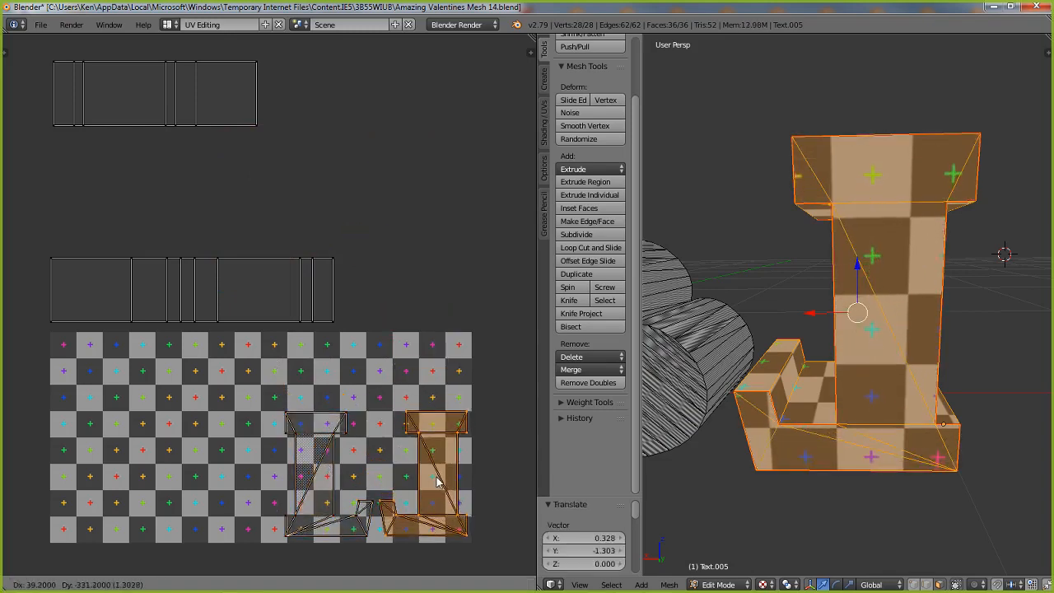
left_click(437, 482)
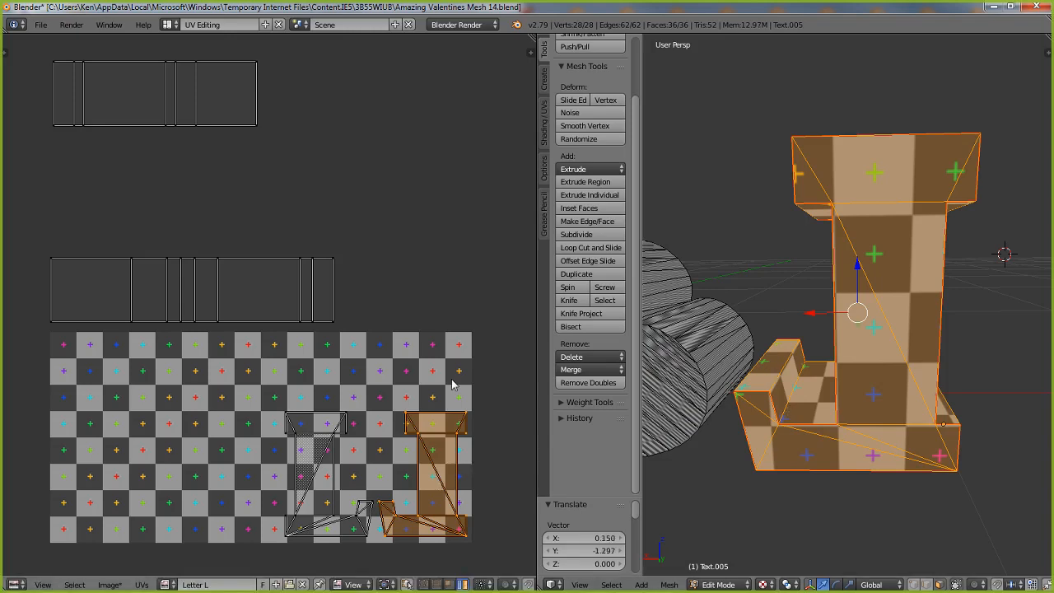
middle_click_drag(815, 332, 872, 322)
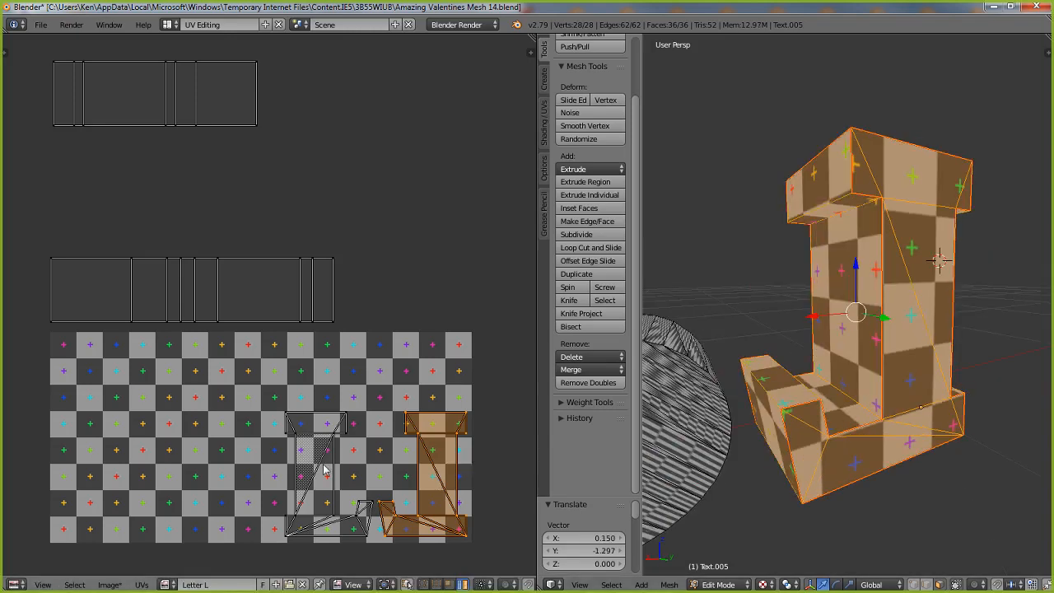
- Move the long strip island onto the upper part of the grid image and compare its checker size with the front face
key("l")
key("g")
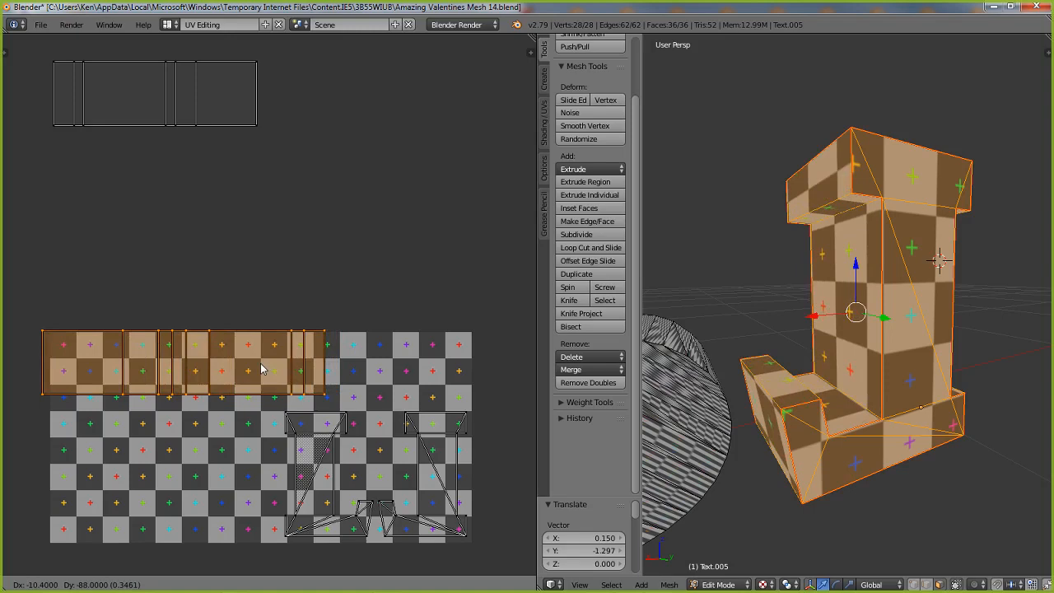
left_click(261, 365)
scroll(904, 264, "up", 6)
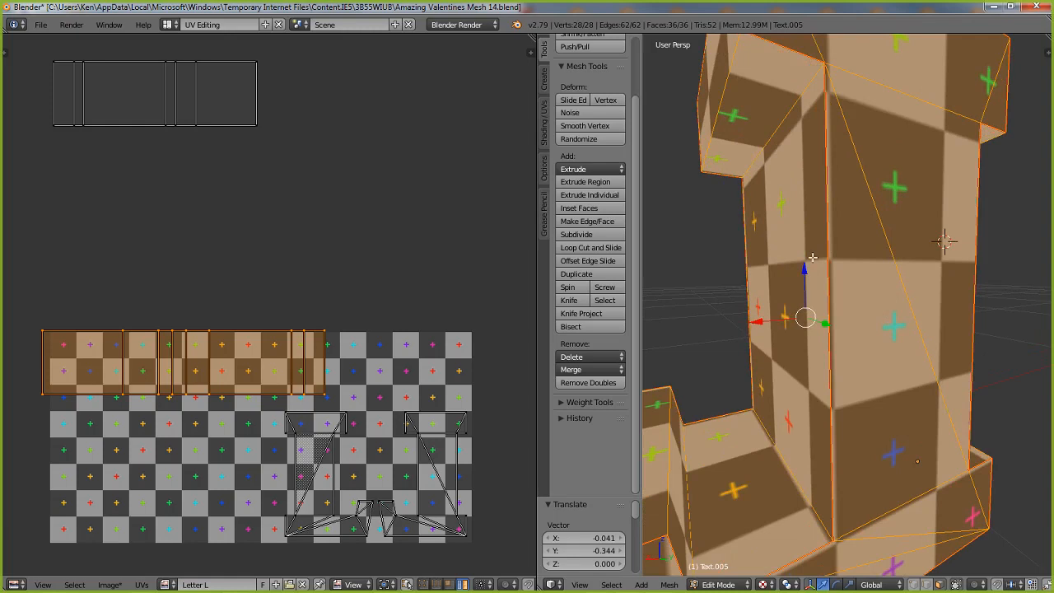
scroll(823, 260, "up", 2)
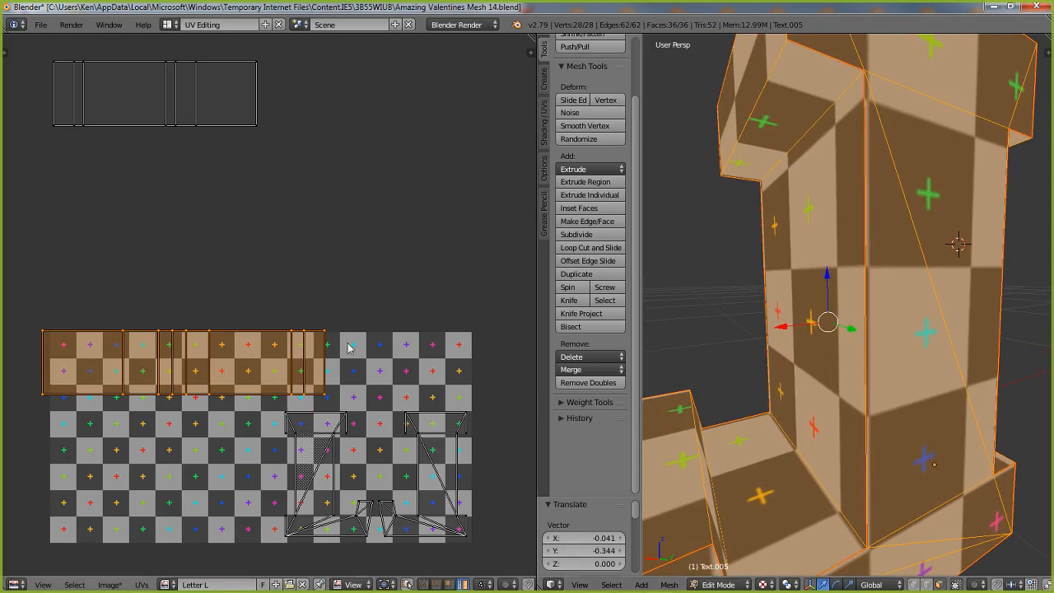
- Try scaling both L-shaped islands up by 1.48 and moving them by X -0.237, Y 0.169 to fit the grid image
right_click(318, 476)
right_click(435, 467, "shift")
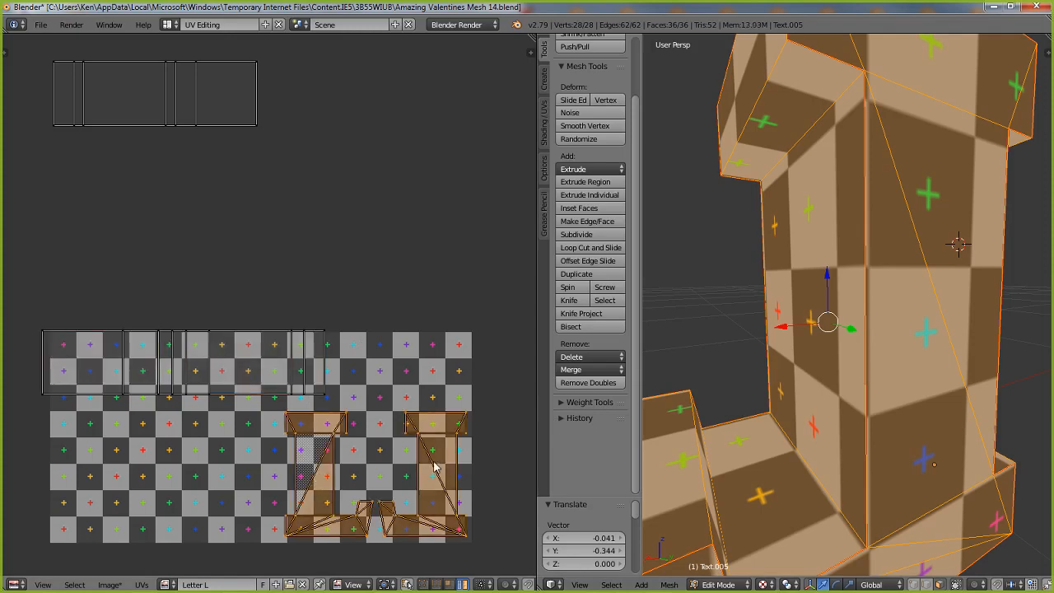
key("s")
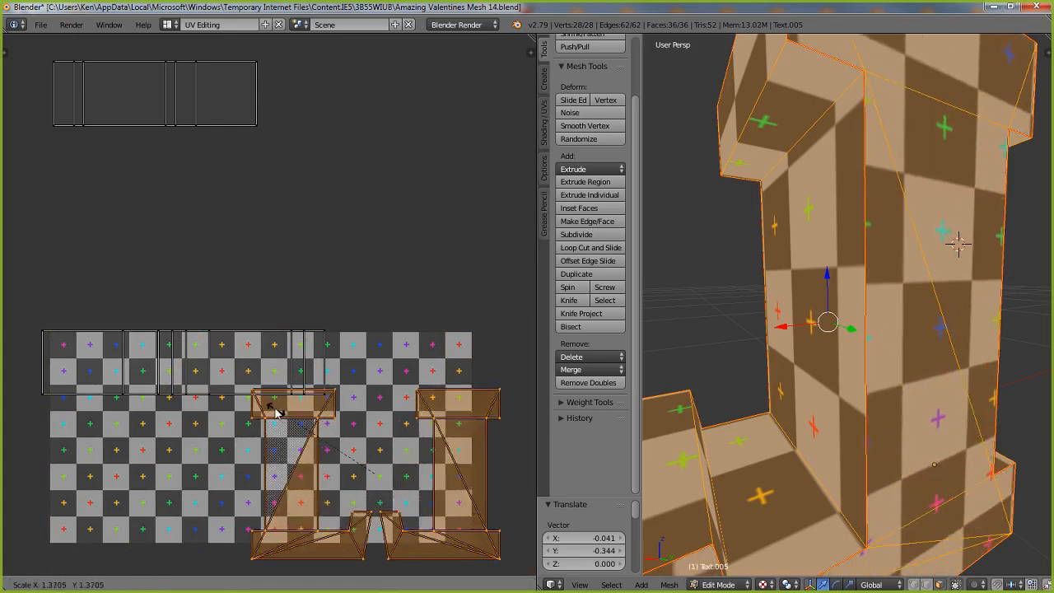
left_click(271, 409)
key("g")
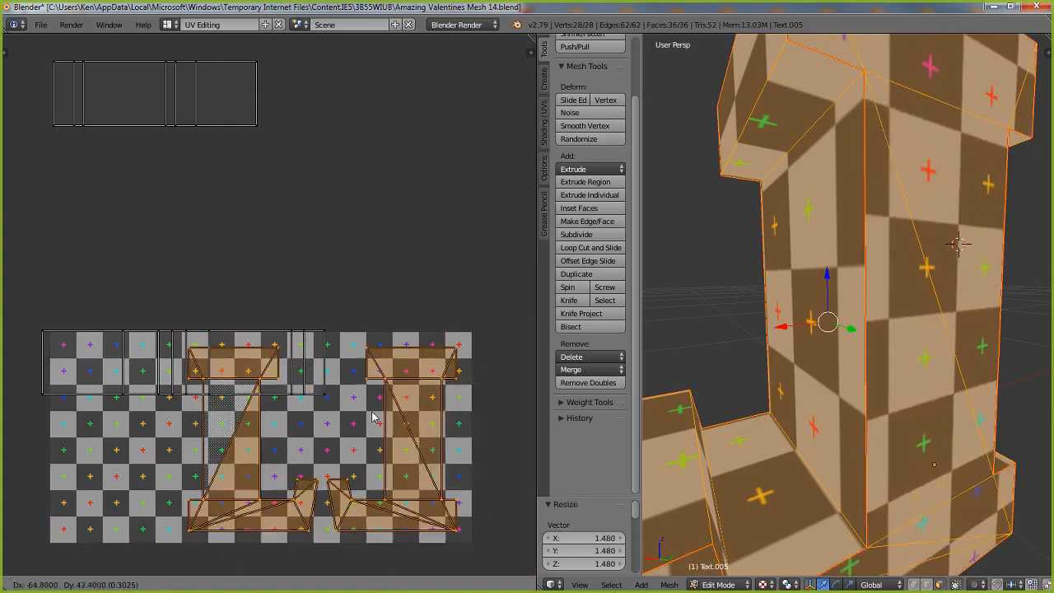
left_click(375, 411)
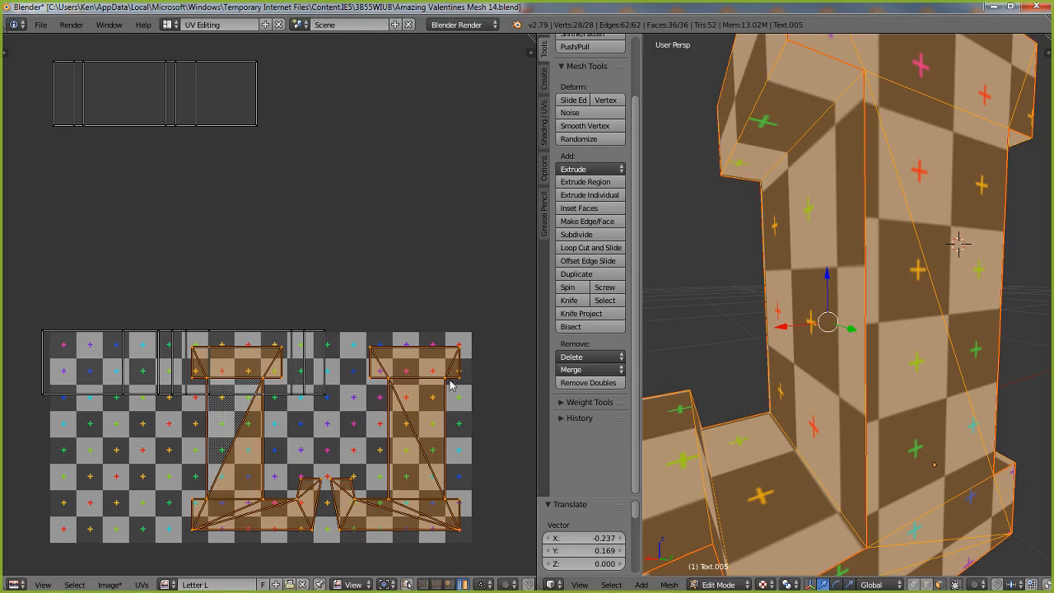
- Try moving the long strip and the left L-shaped island apart to resolve their overlap on the grid image
right_click(152, 353)
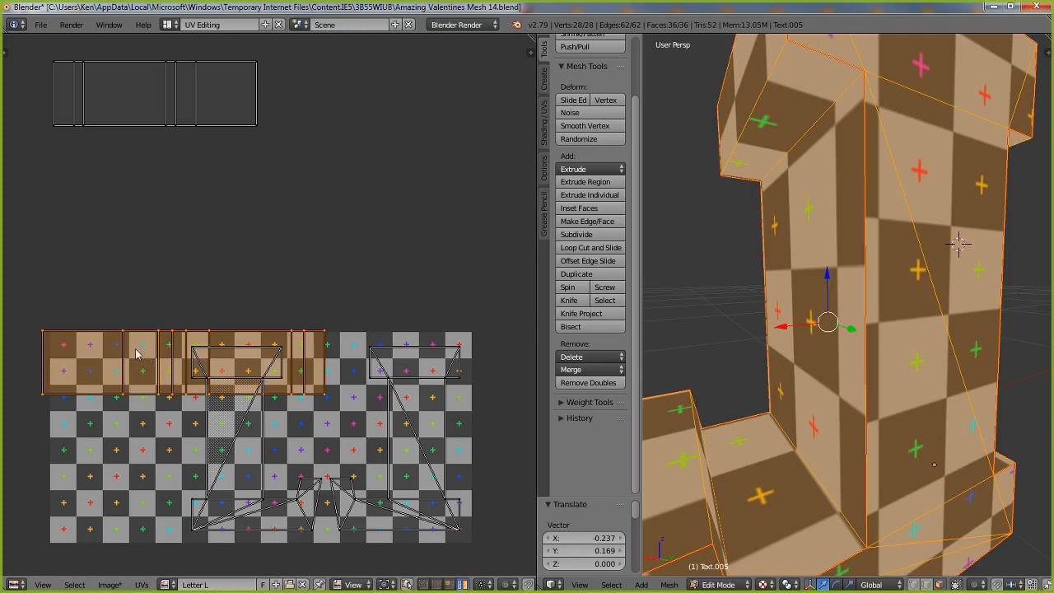
key("g")
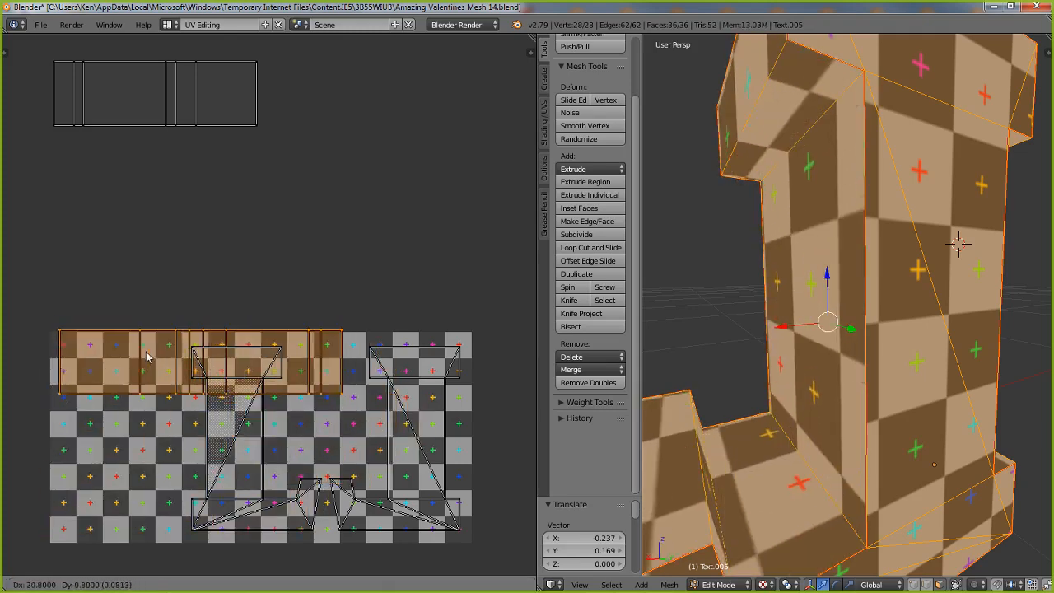
left_click(141, 364)
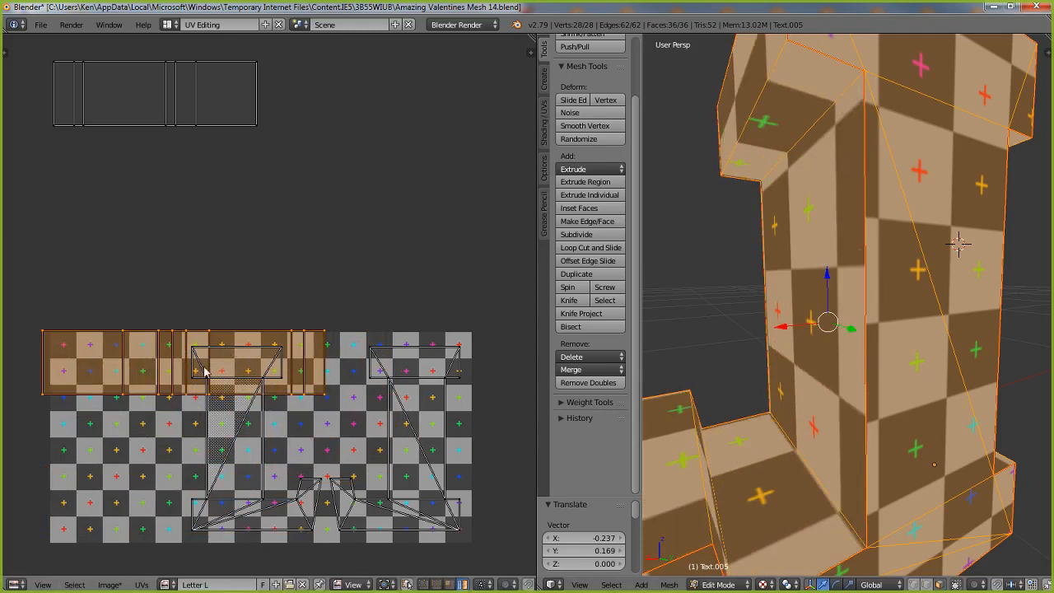
key("l")
key("g")
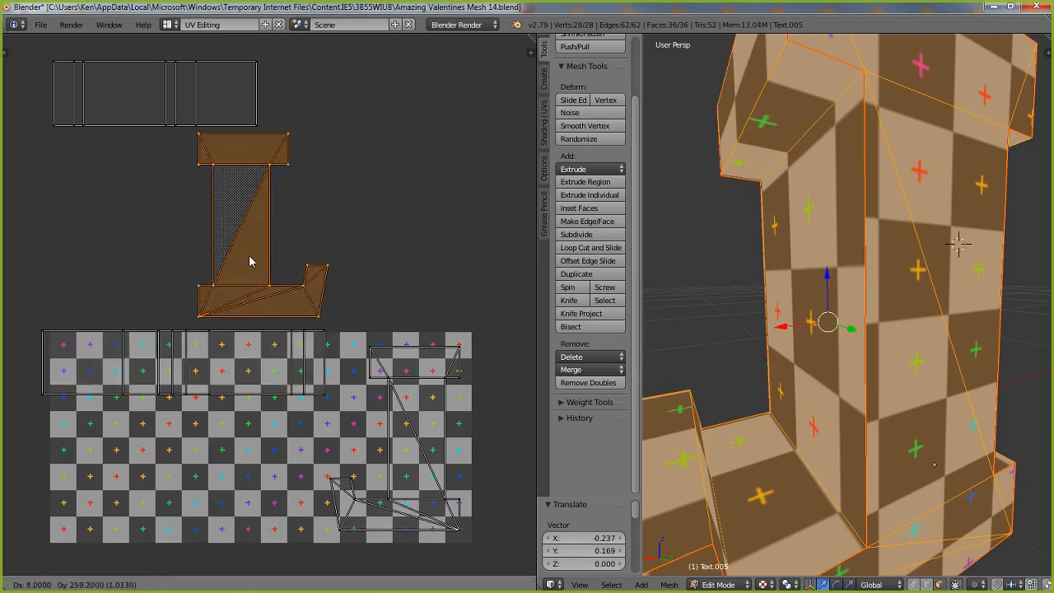
key("Escape")
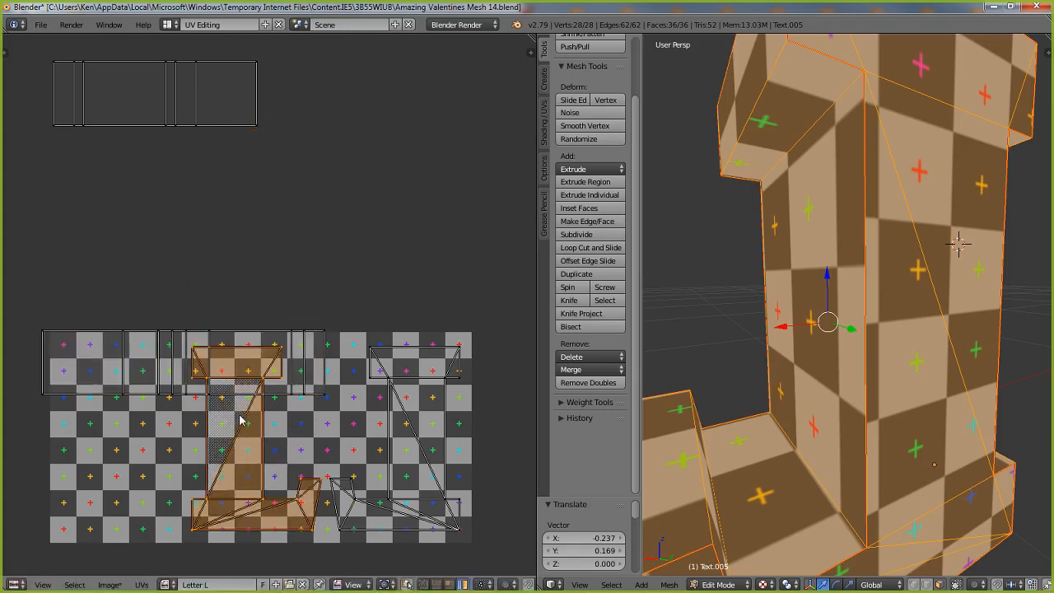
right_click(120, 353)
key("g")
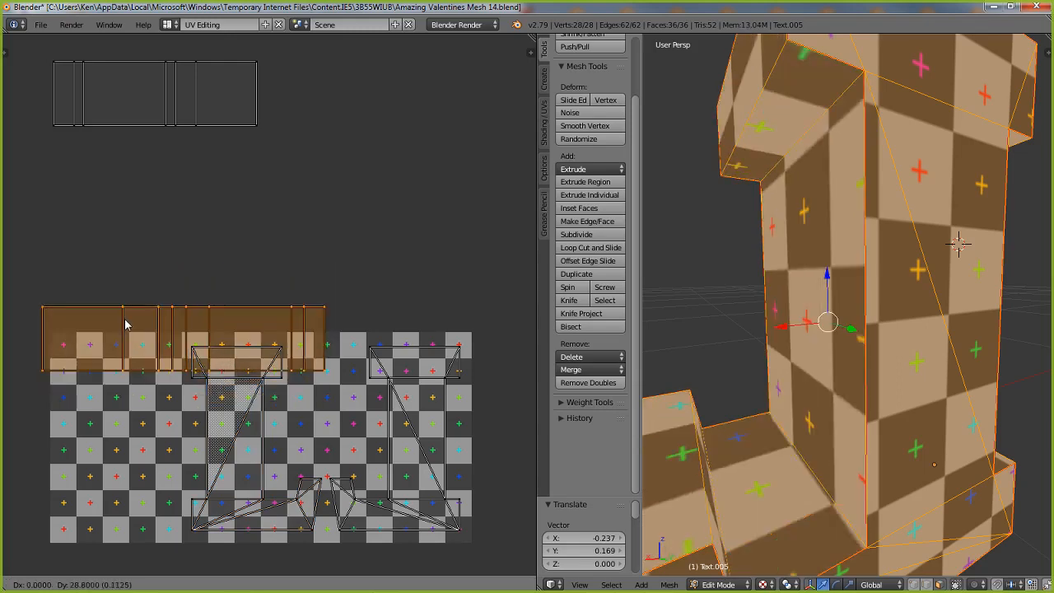
right_click(125, 328)
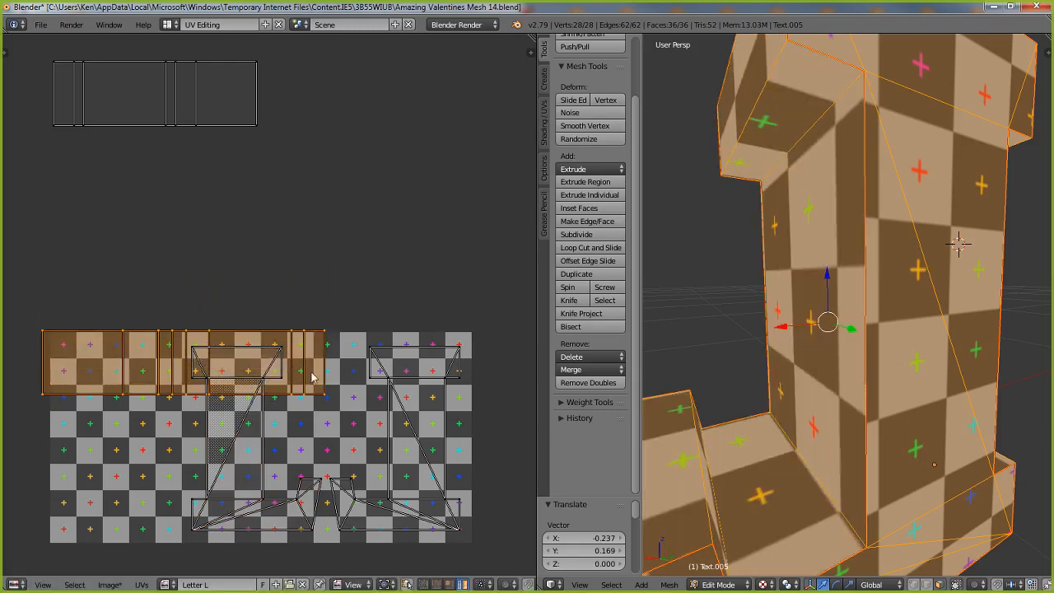
- Compare the checker squares on the letter's side face with those on its front face in the 3D view
right_click(236, 477)
right_click(414, 462, "shift")
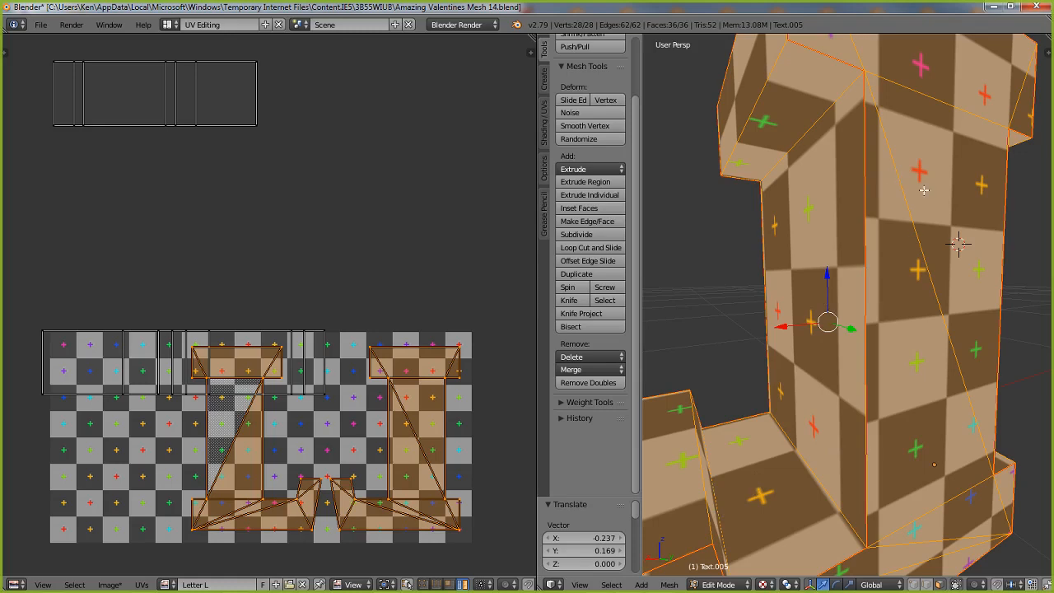
middle_click_drag(812, 331, 771, 315)
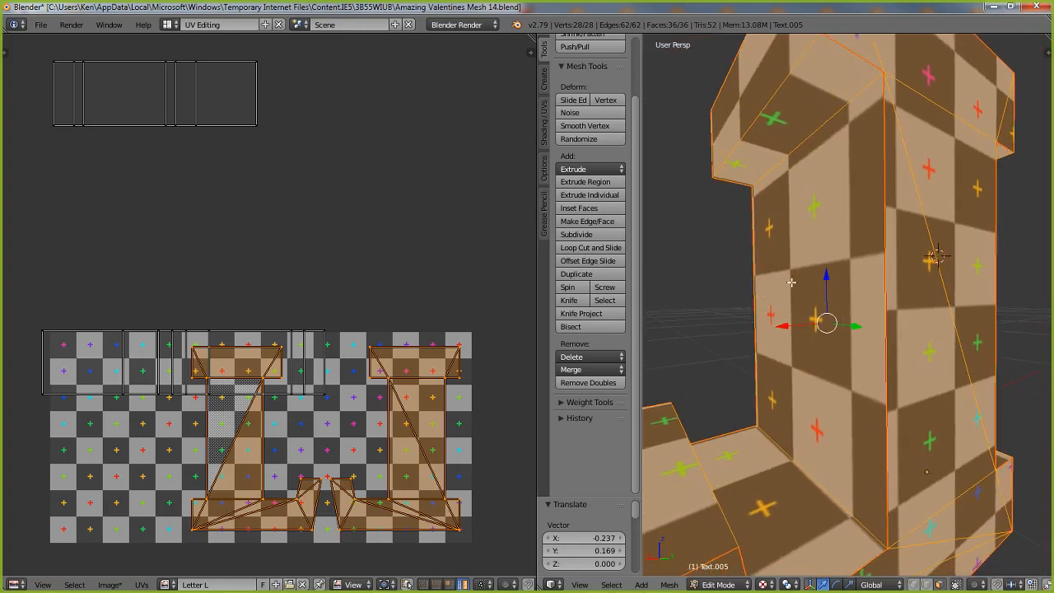
right_click(779, 277)
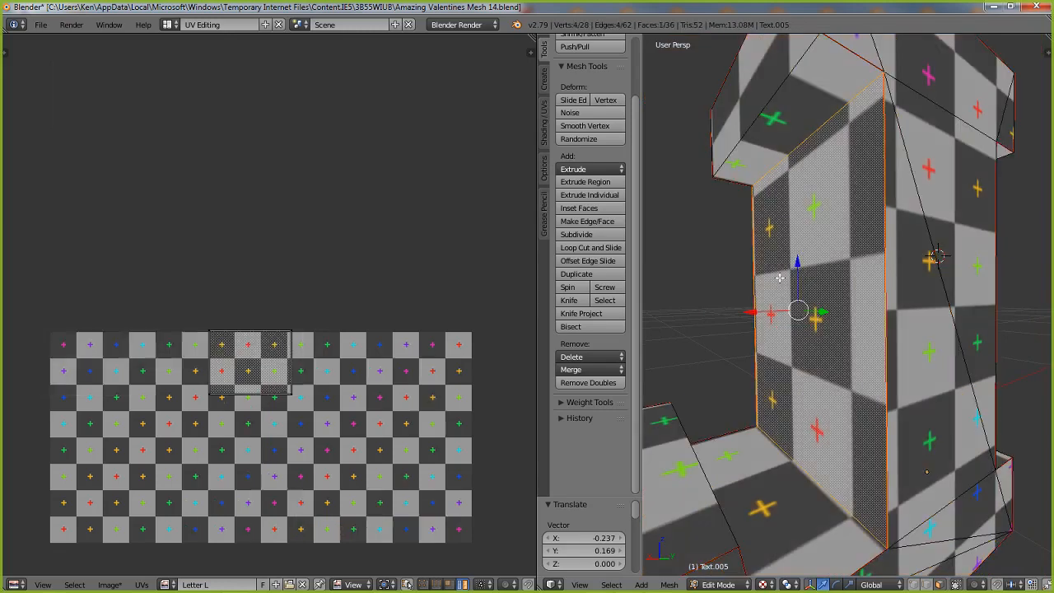
key("a")
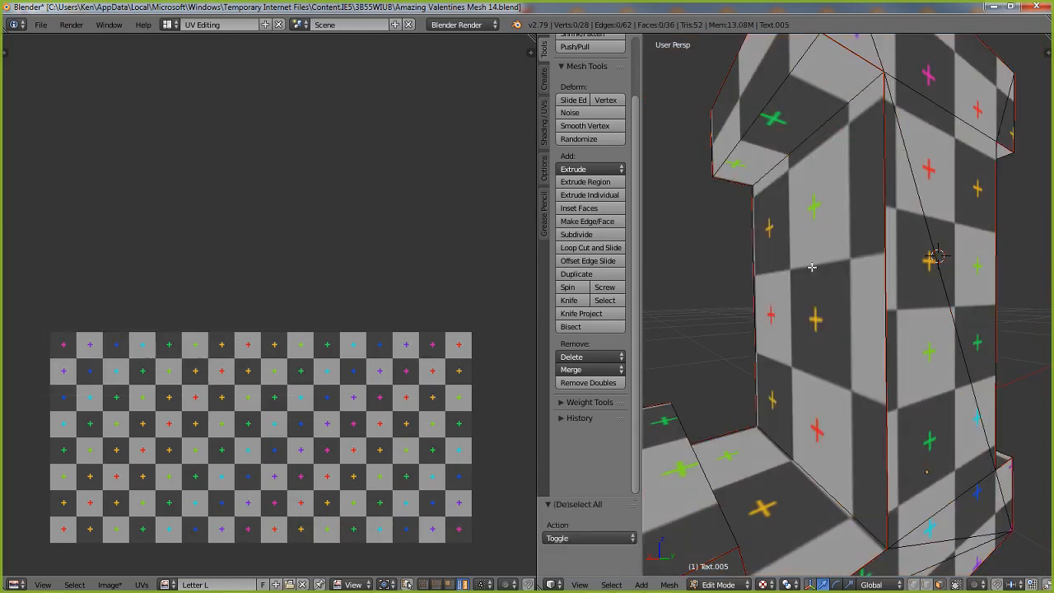
key("a")
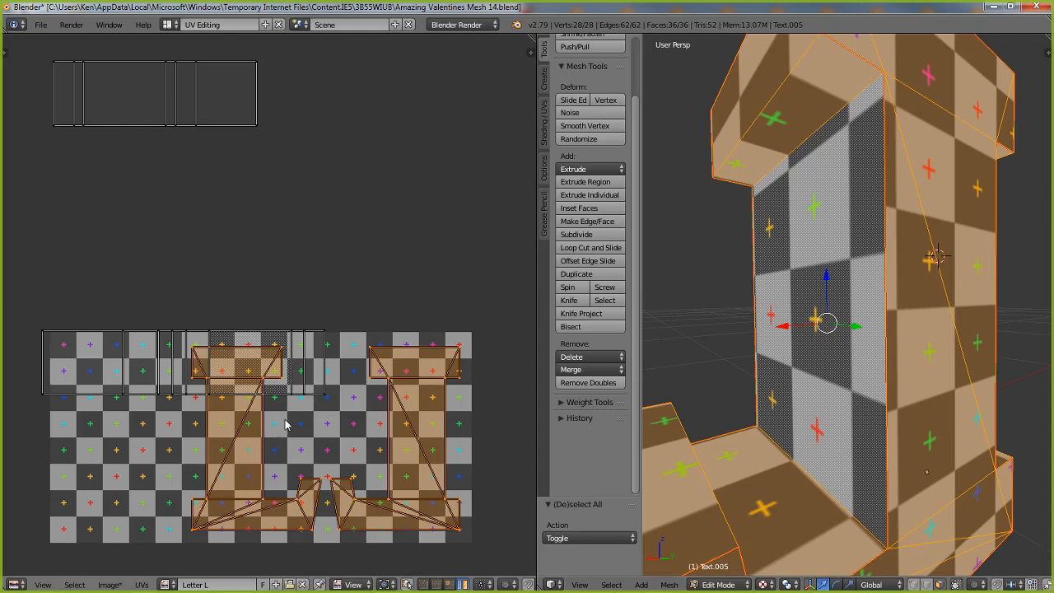
- Undo the enlargement and move of the two L-shaped islands
key("ctrl+z")
key("a")
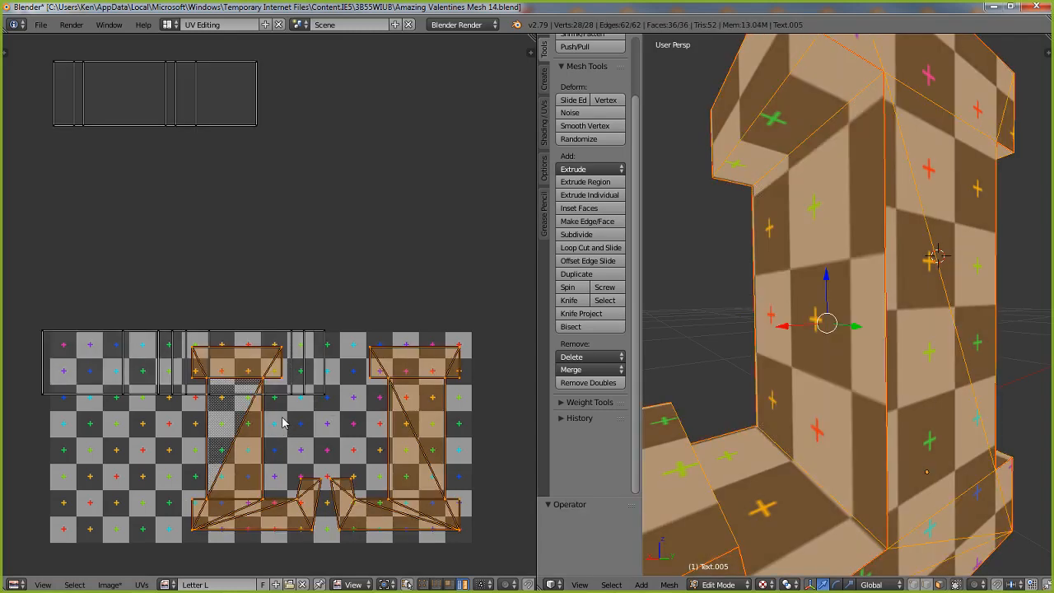
key("l")
right_click(282, 422)
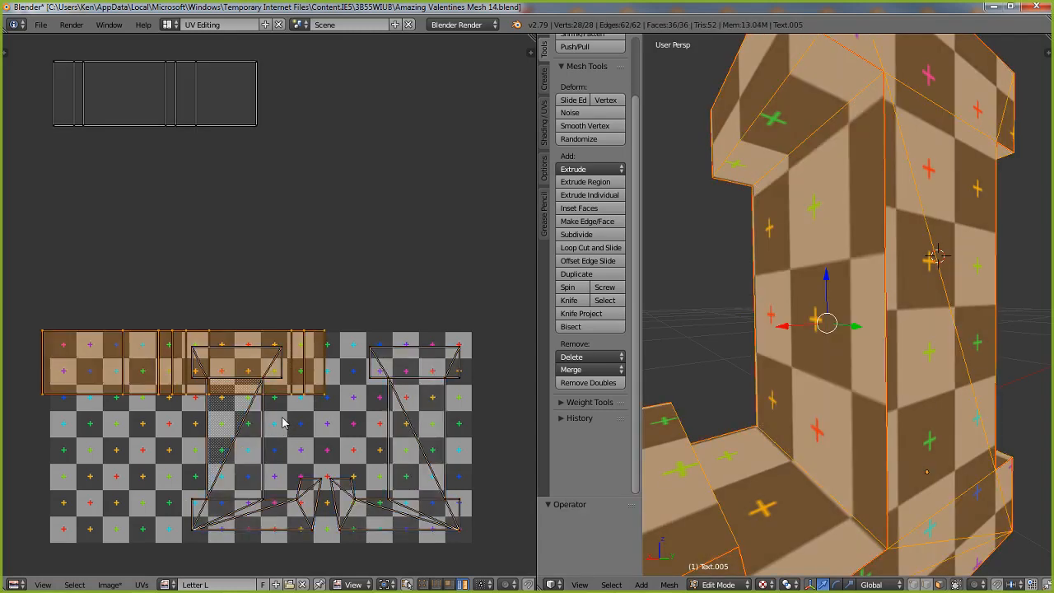
key("ctrl+z")
key("ctrl+z")
key("ctrl+z")
key("ctrl+z")
key("ctrl+z")
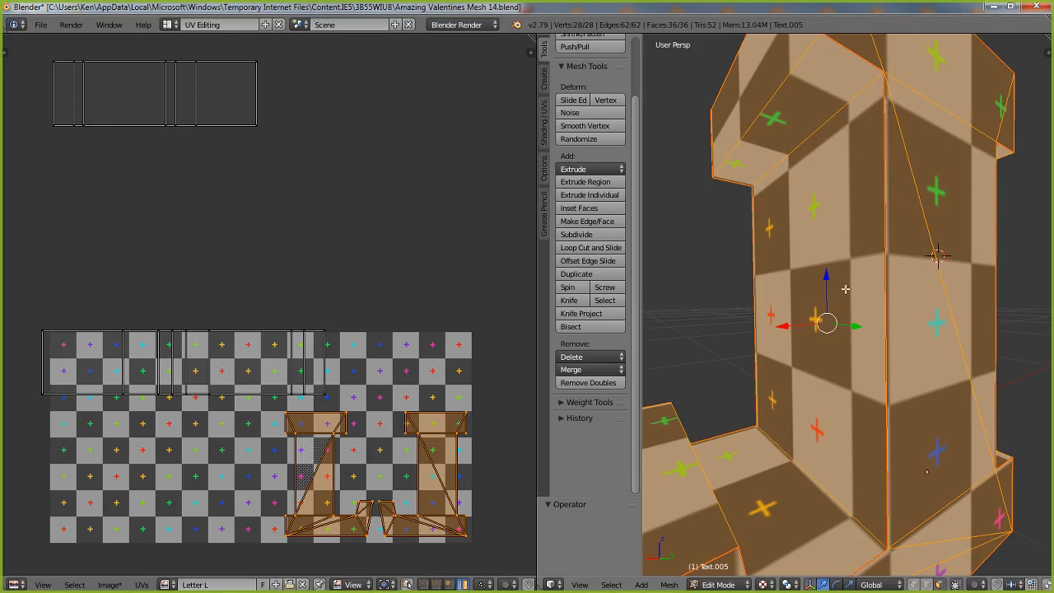
- Move the short strip island onto the lower-left part of the grid image beside the L-shaped islands and nudge it down by 0.056
middle_click_drag(948, 350, 865, 286)
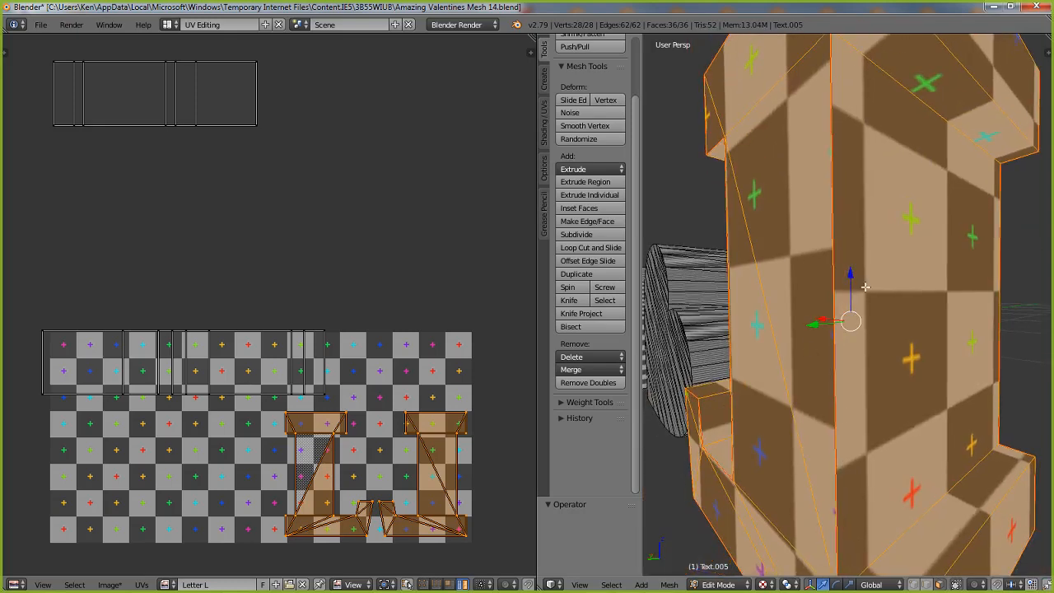
key("l")
key("g")
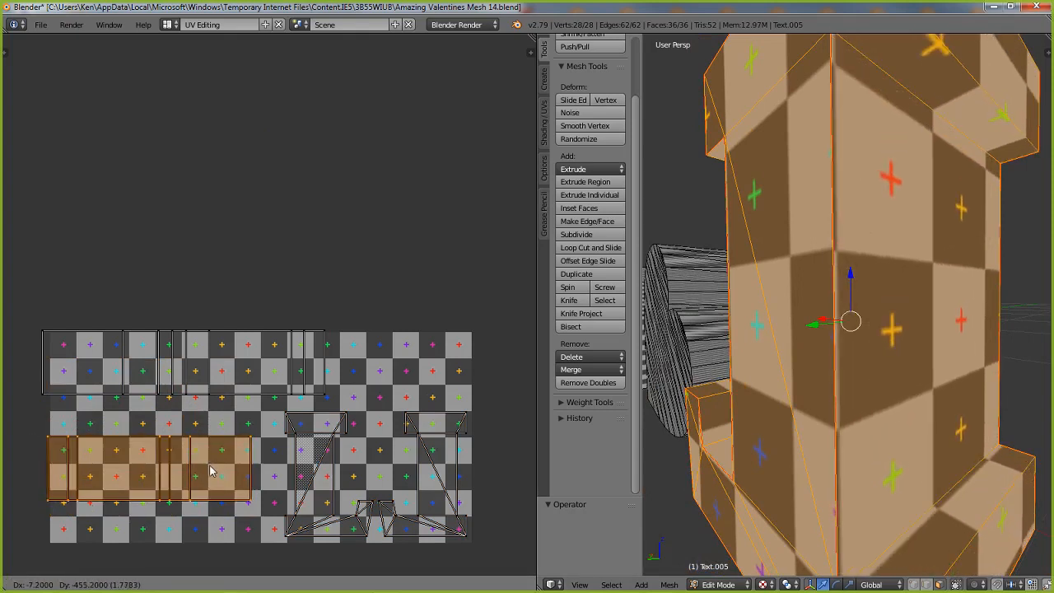
left_click(212, 473)
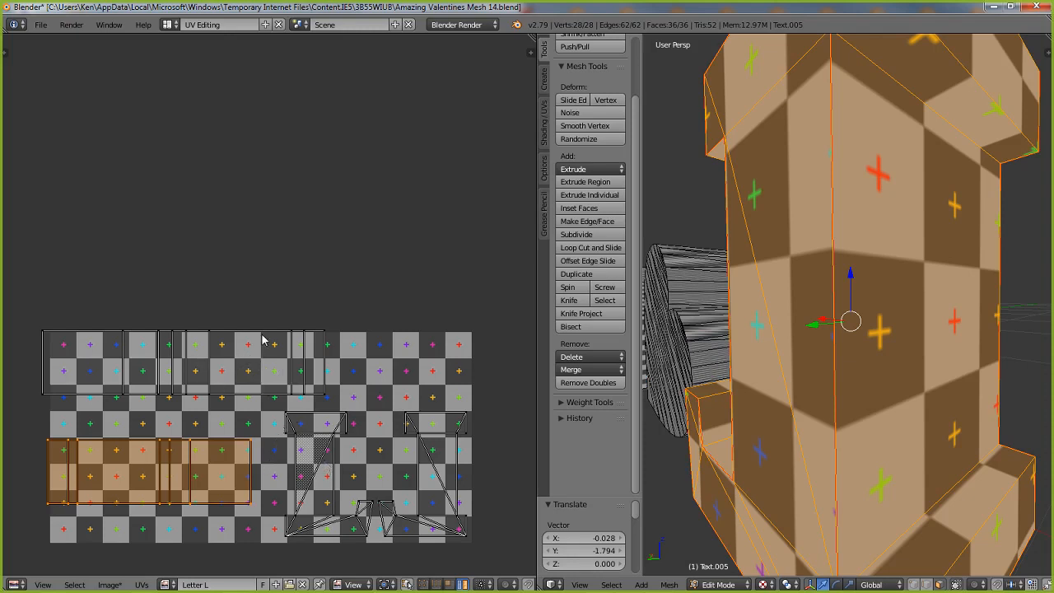
right_click(313, 469)
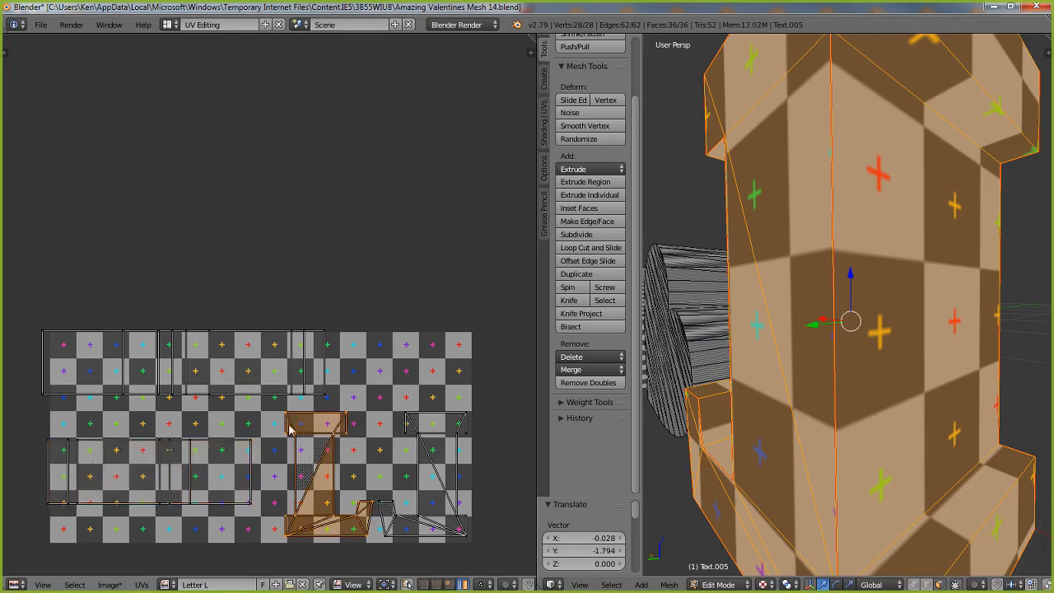
right_click(187, 486)
key("g")
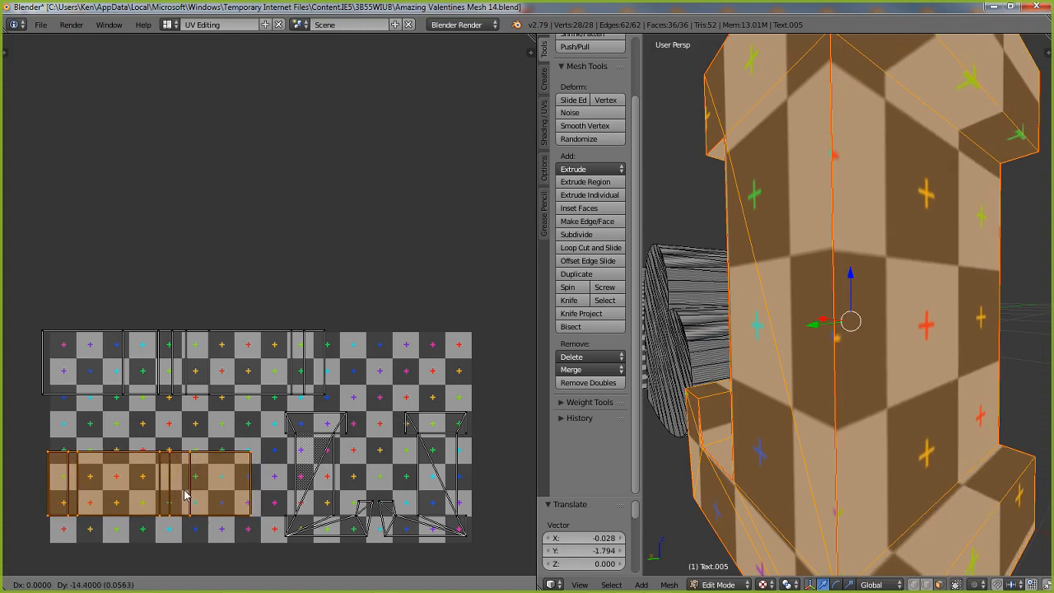
left_click(184, 494)
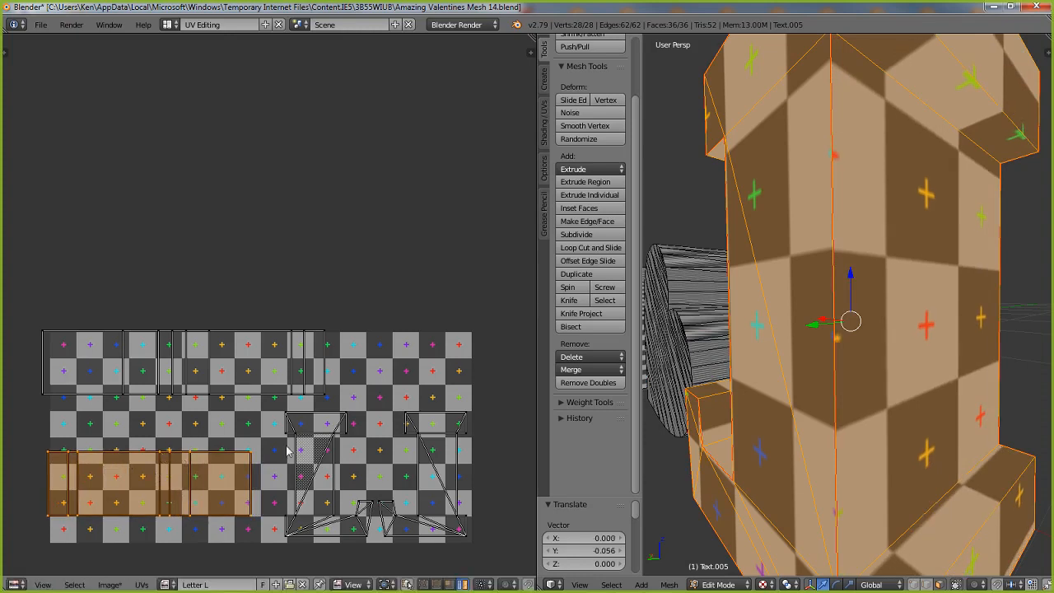
- Try moving all UV islands together above the grid image, by X 0.063 and Y 1.131
key("a")
key("a")
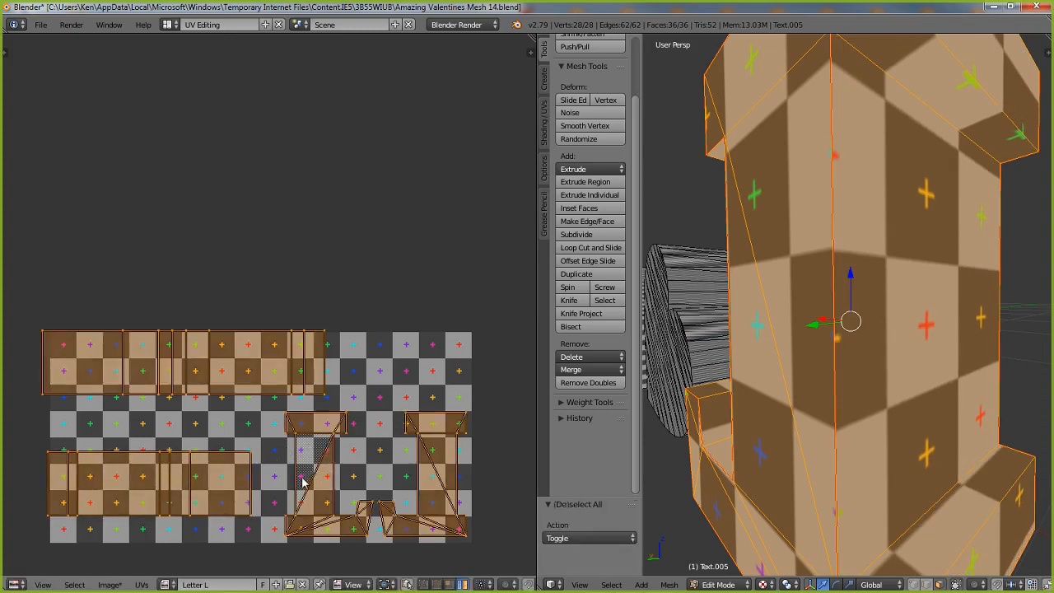
key("g")
left_click(311, 263)
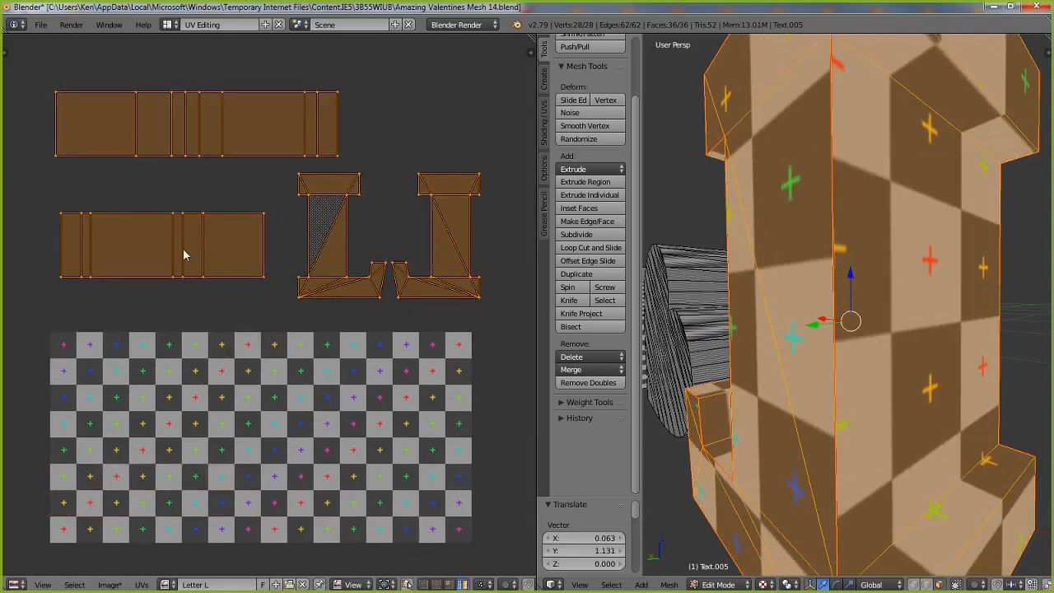
- Try rotating the short strip island -90° and placing it alongside the left L-shaped island to compare their orientation
right_click(260, 270)
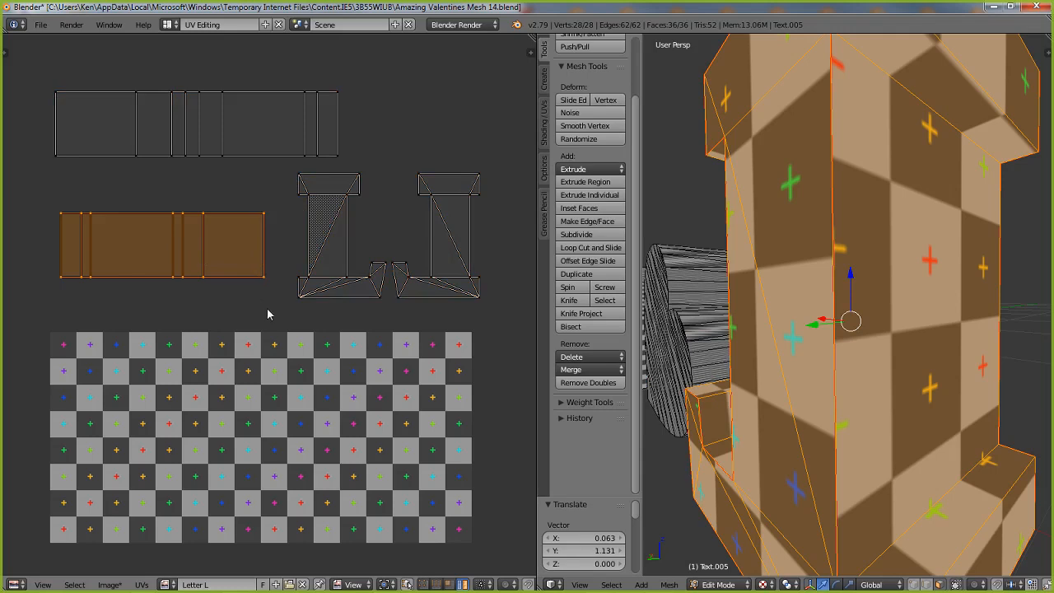
key("r")
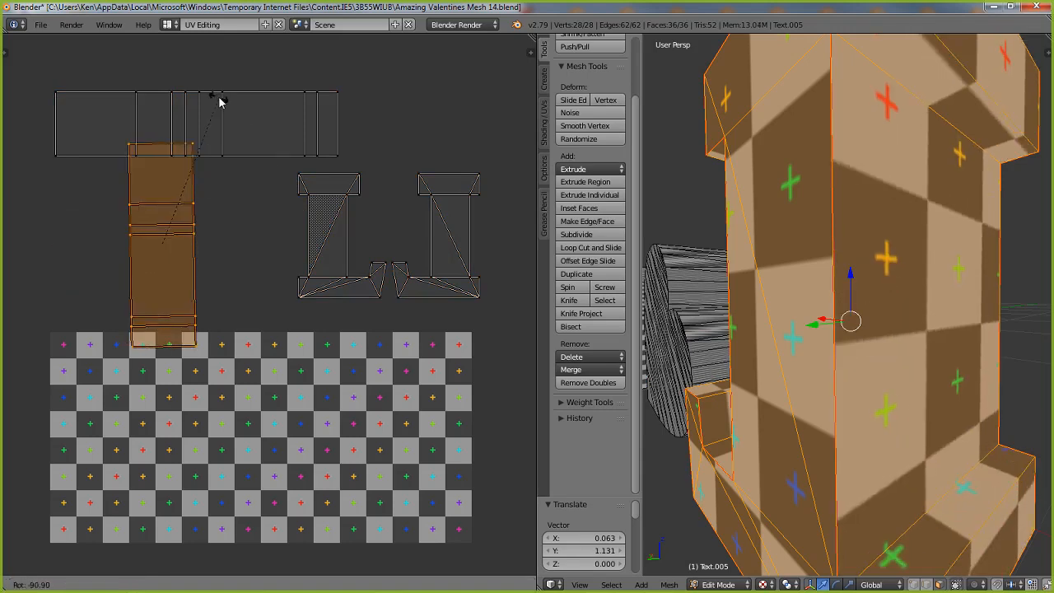
left_click(222, 101)
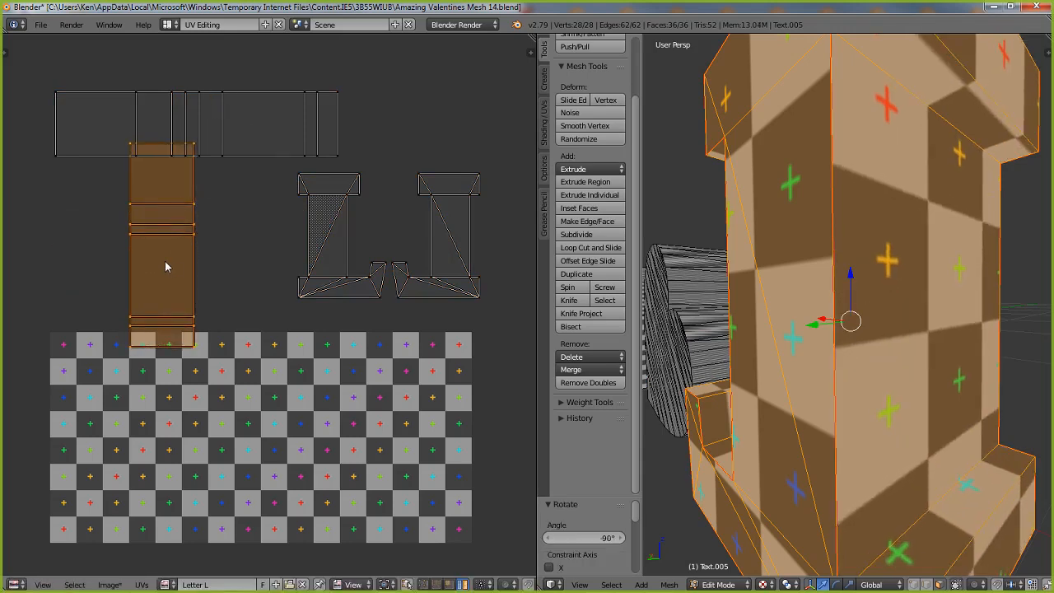
key("g")
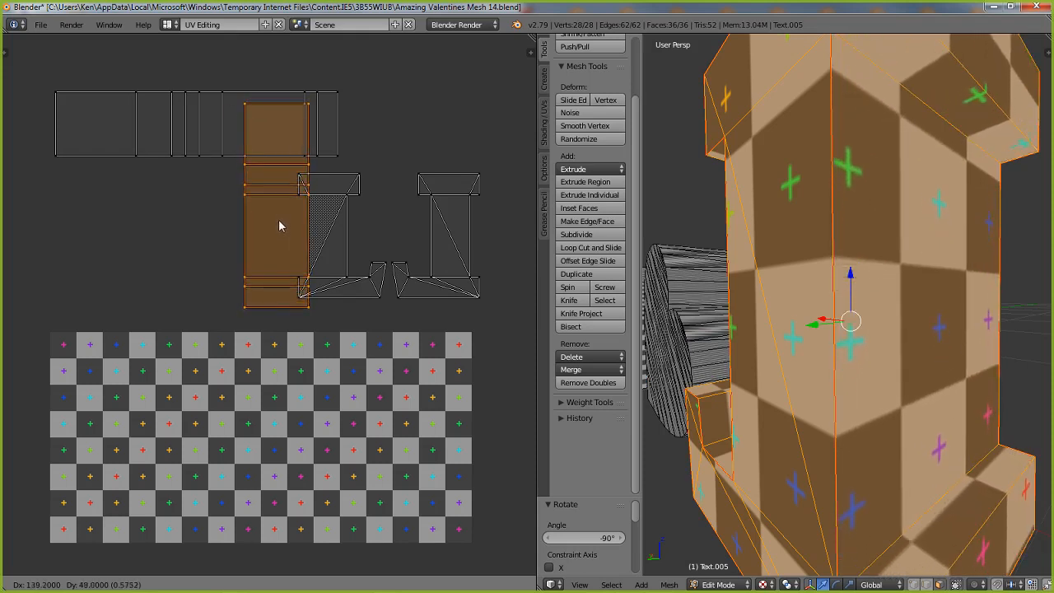
left_click(278, 220)
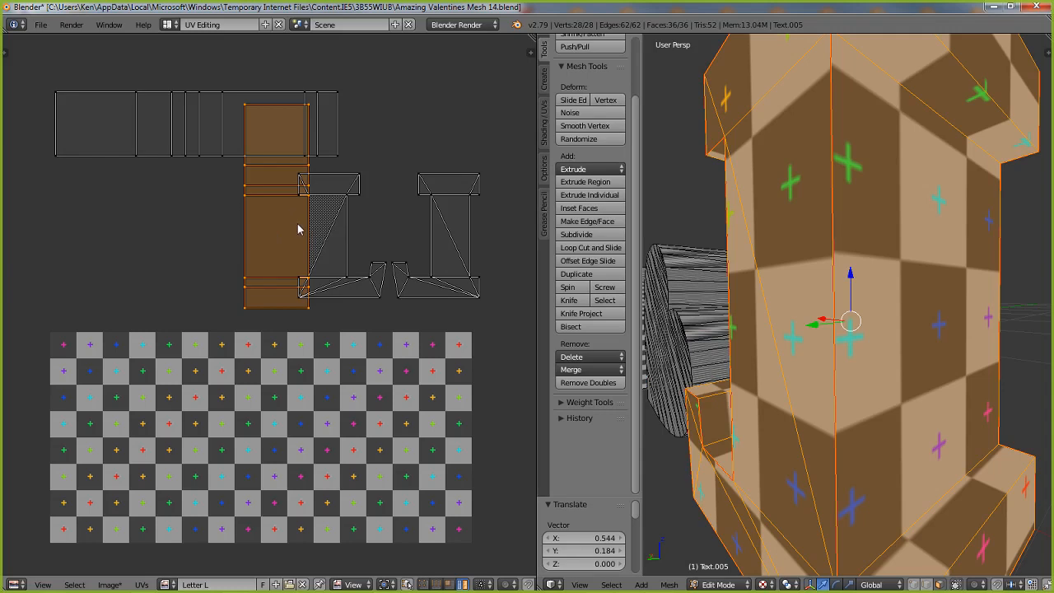
- Undo the short strip's rotation and the moves off the grid image, and select the left L-shaped island
key("ctrl+z")
key("ctrl+z")
key("ctrl+z")
key("ctrl+z")
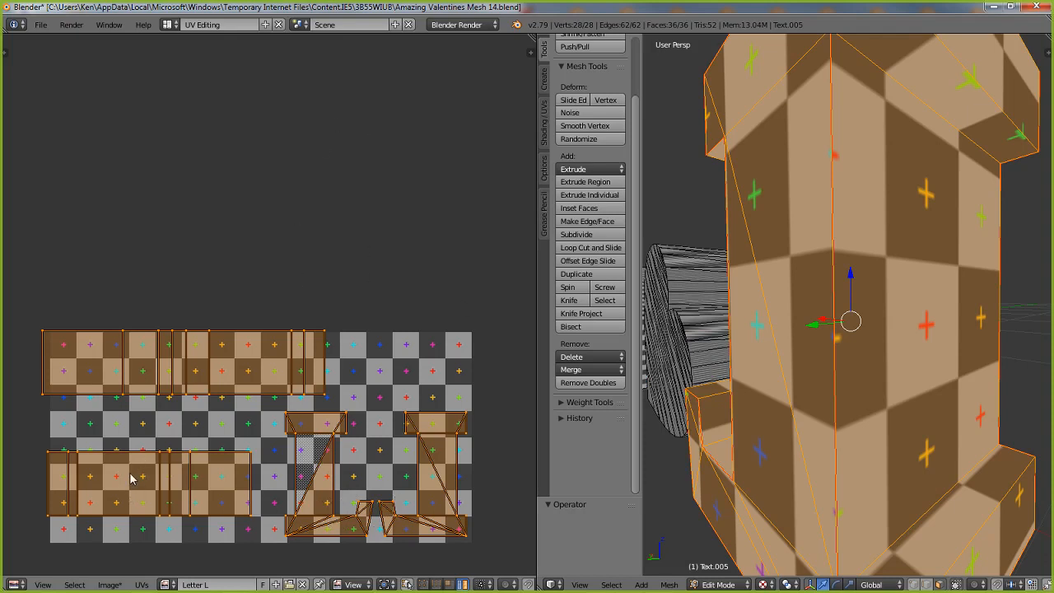
right_click(130, 478)
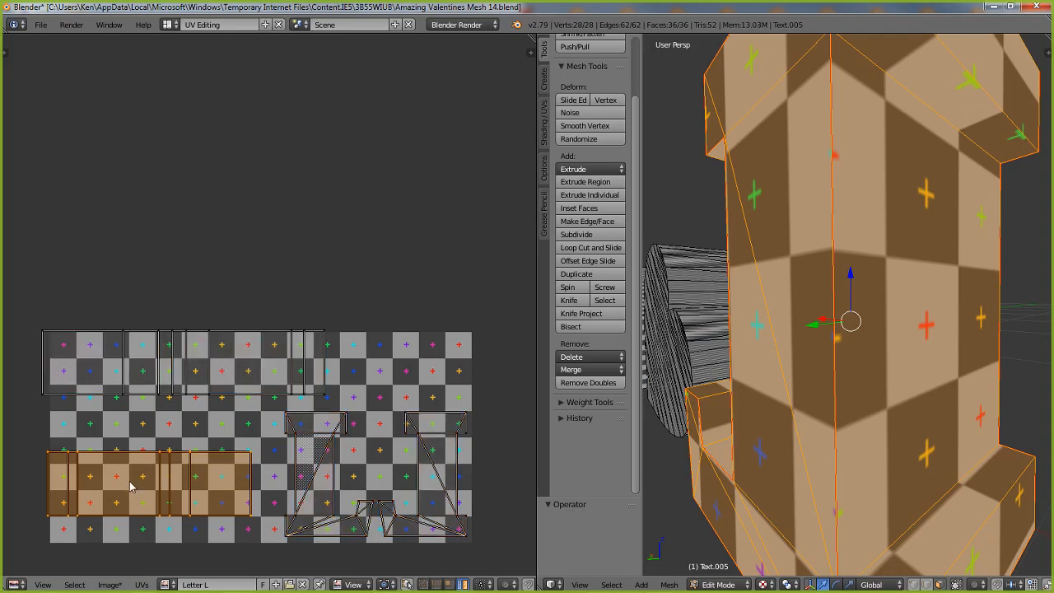
right_click(318, 468)
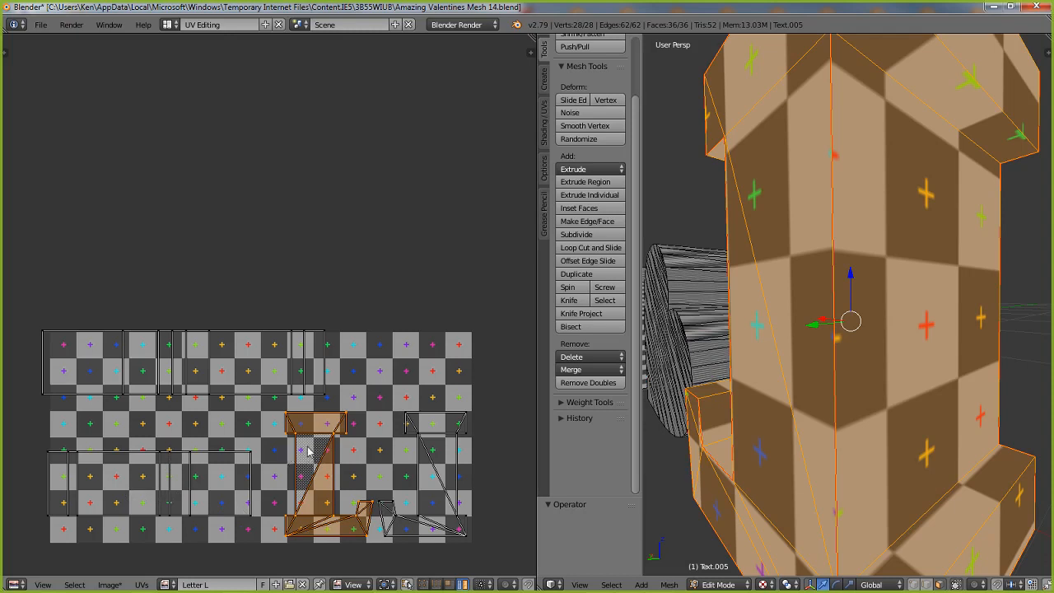
- Move the long strip island by X 0.081, Y -0.034 and the short strip island by X 0.087, Y -0.103 onto the grid image
key("a")
key("a")
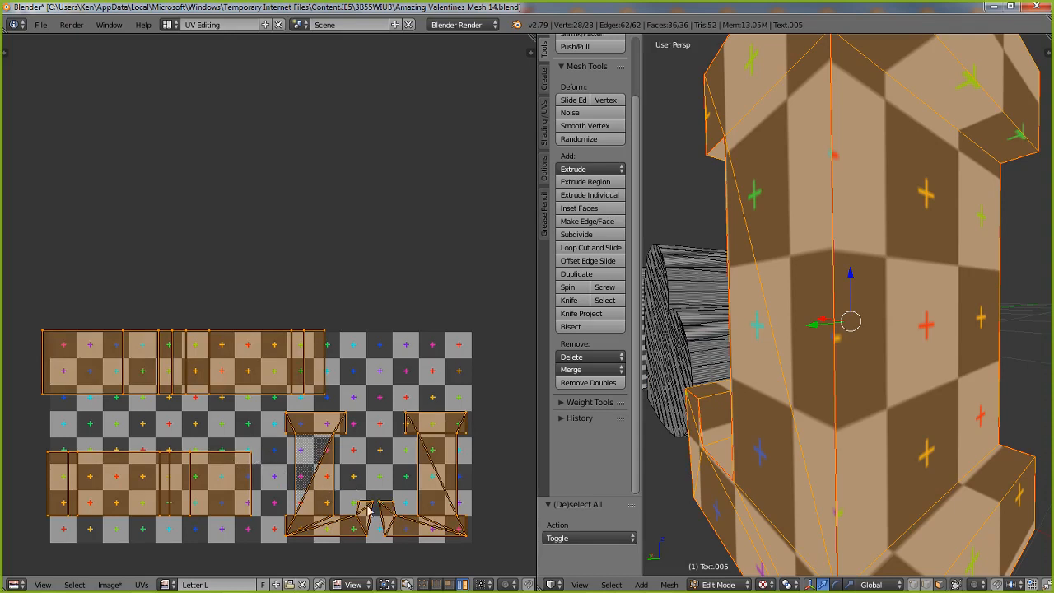
right_click(227, 365)
key("g")
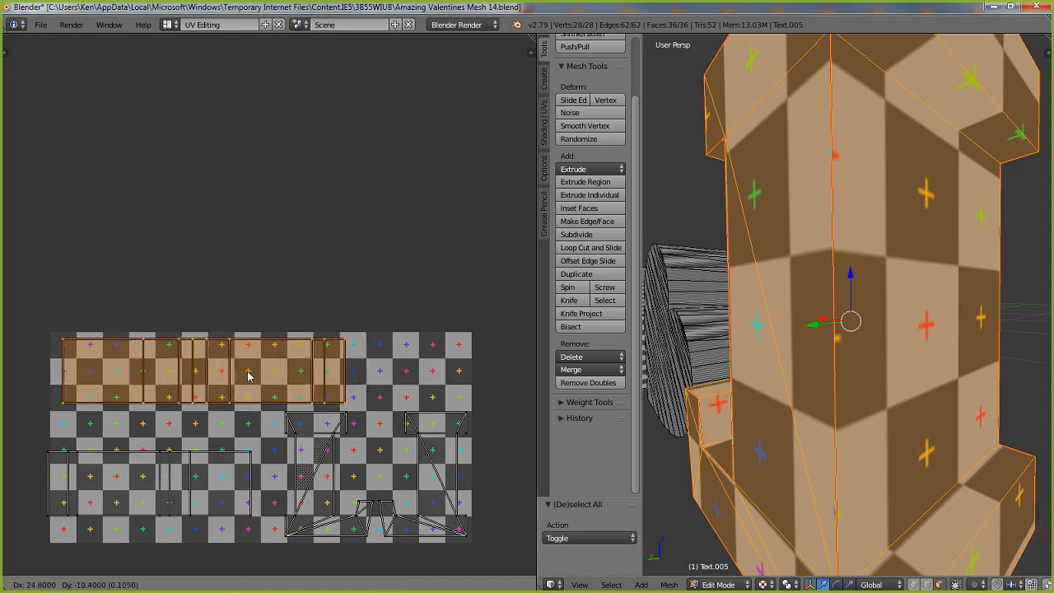
left_click(247, 375)
right_click(170, 499)
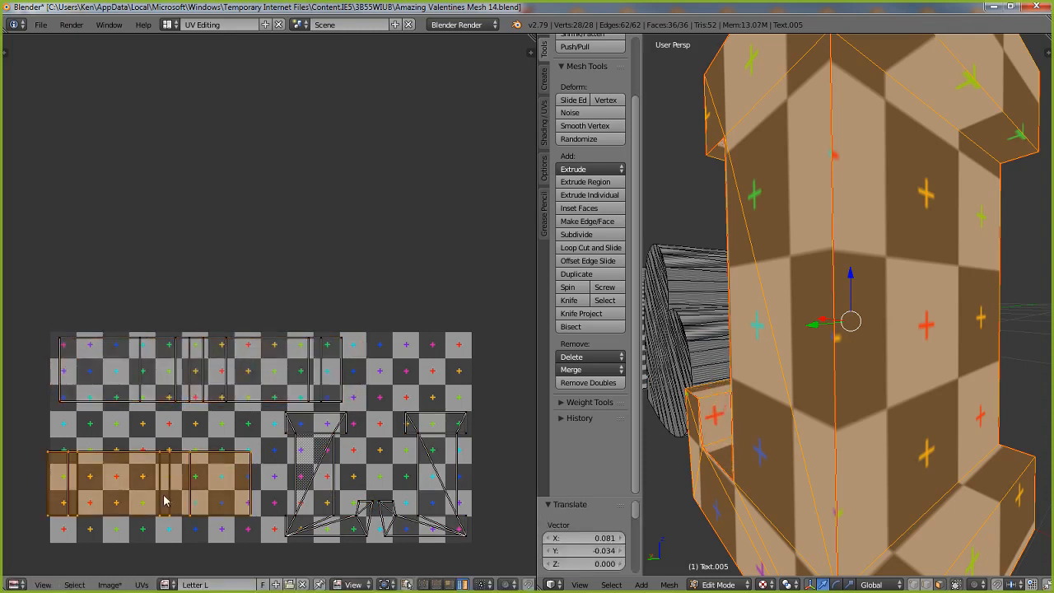
key("g")
left_click(183, 521)
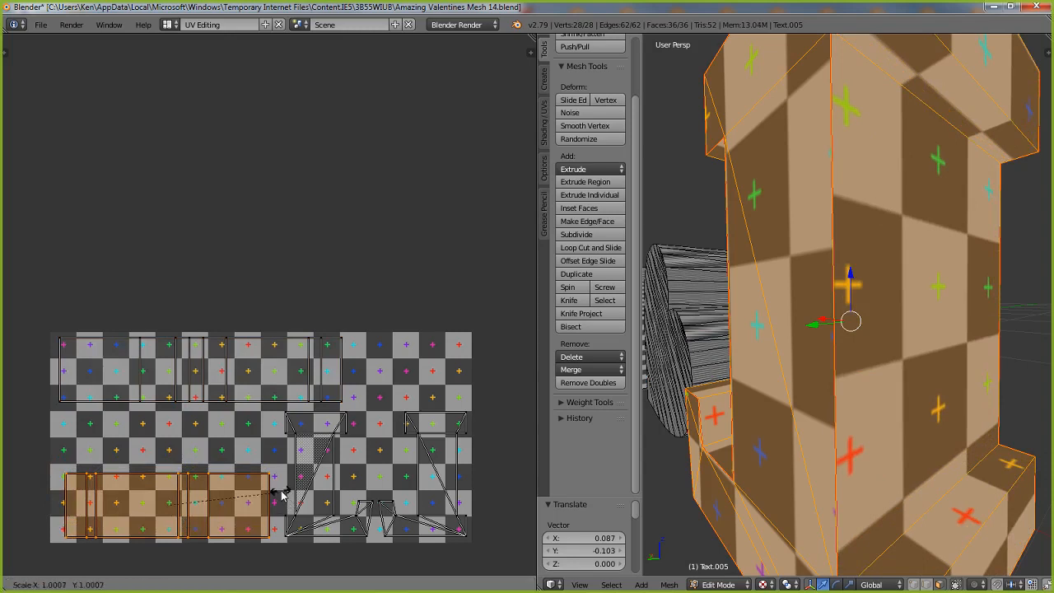
- Move all UV islands above the grid image by Y 1.181 and bring them back onto it by X -0.009, Y -1.188
key("a")
key("a")
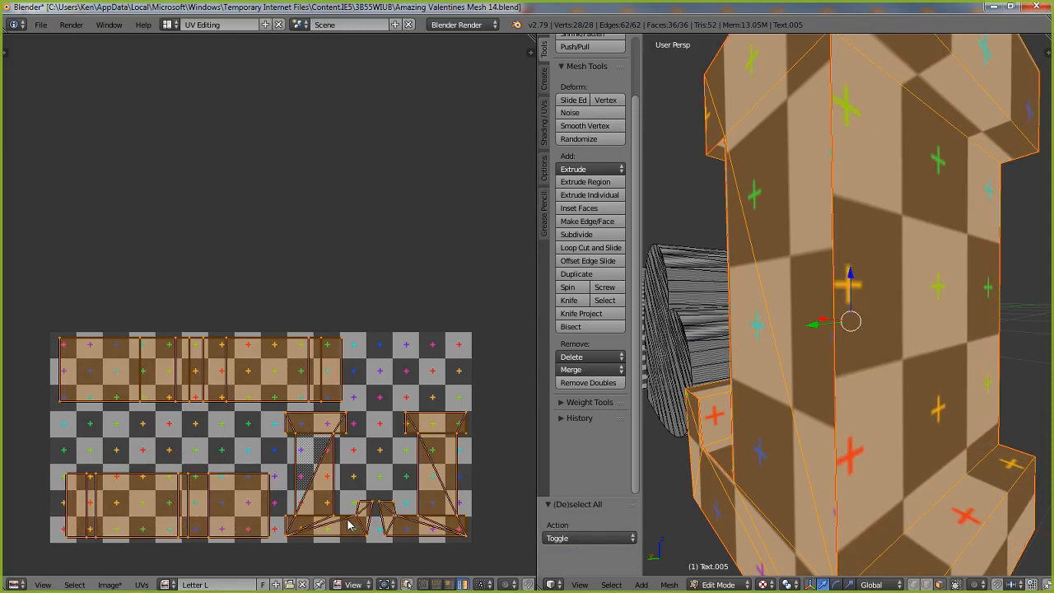
key("g")
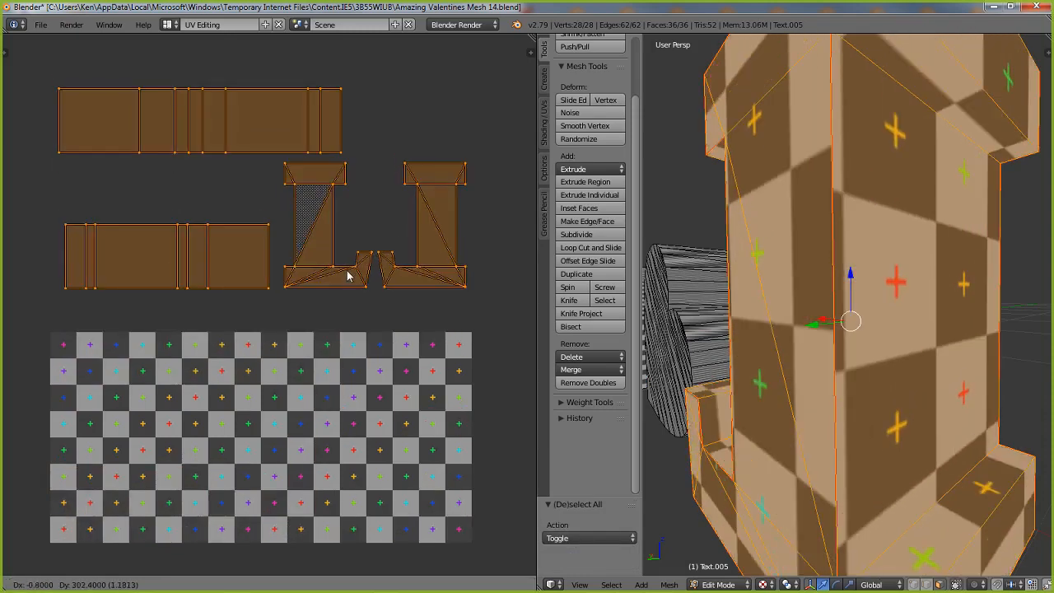
left_click(348, 276)
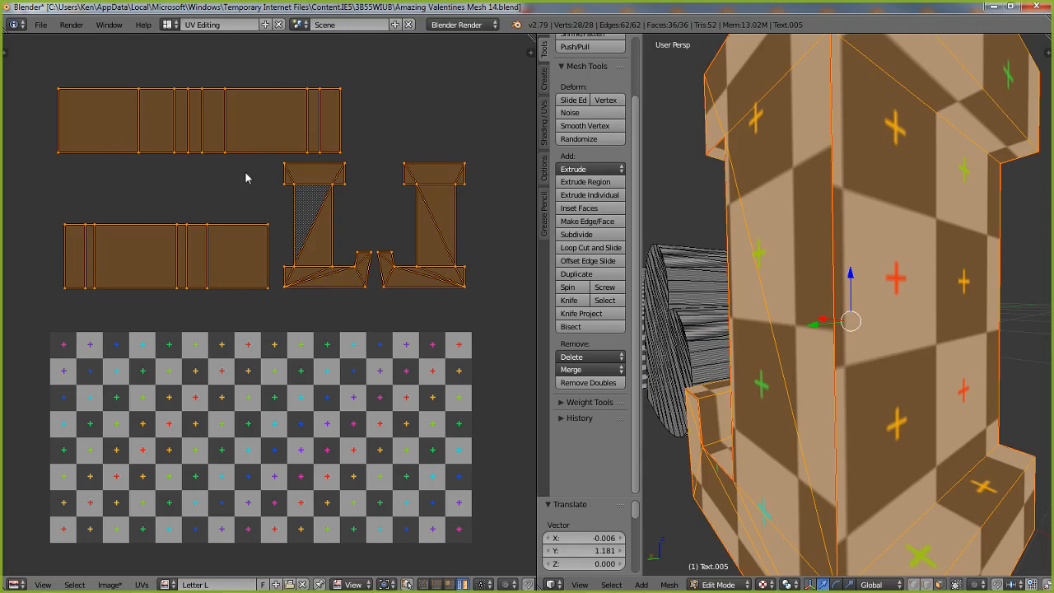
key("g")
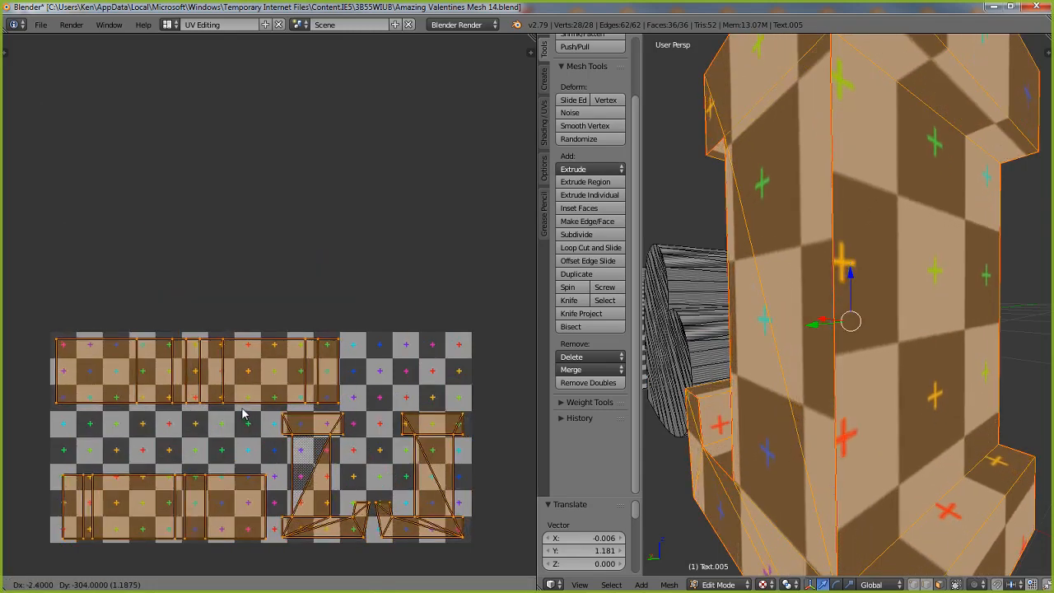
left_click(243, 413)
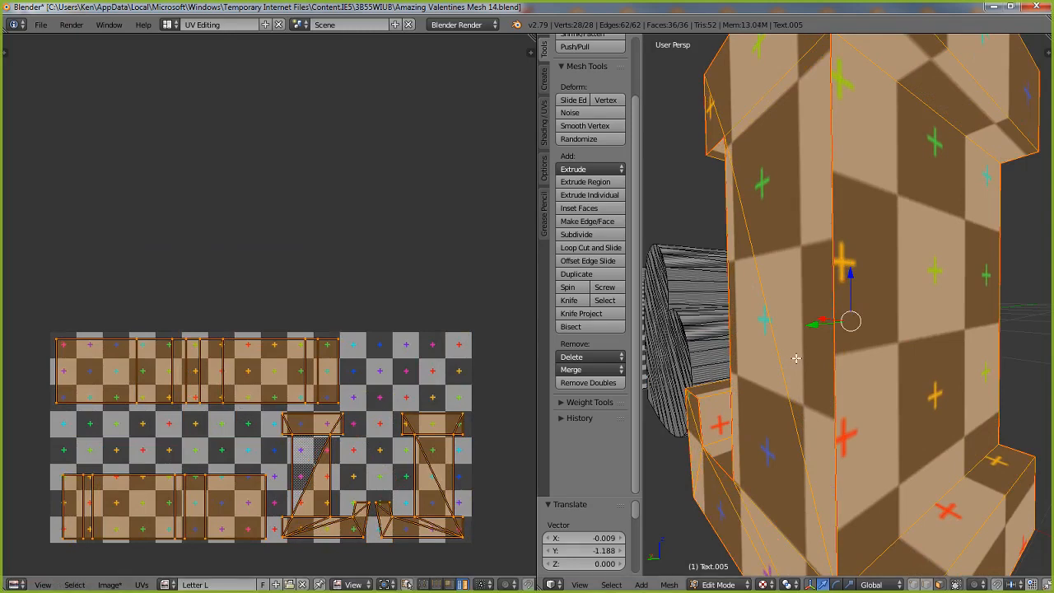
- Try unwrapping the letter mesh again and moving its islands above the grid image, and restore the previous island layout
key("e")
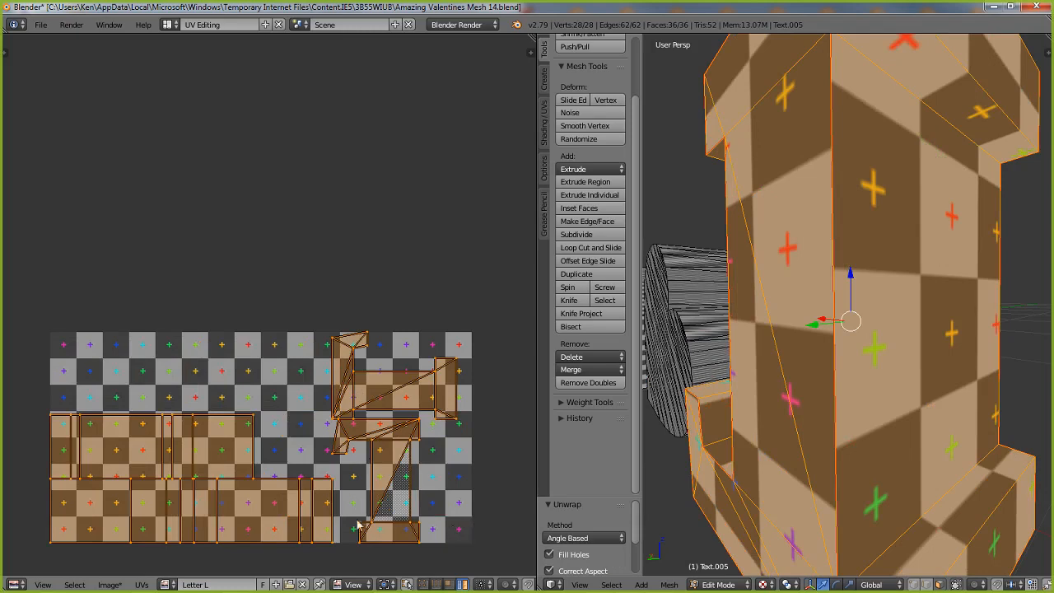
key("a")
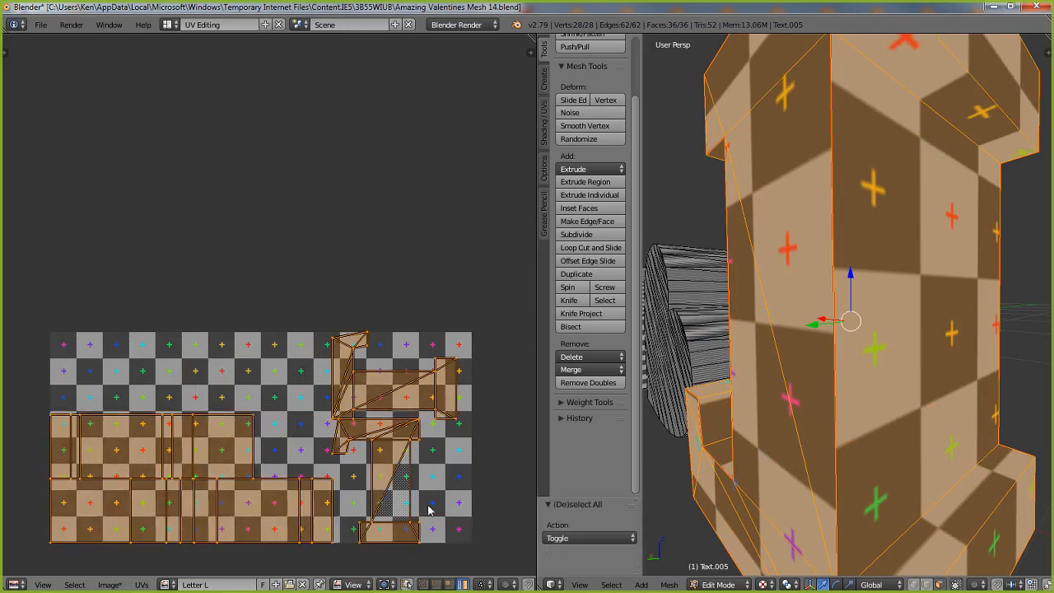
key("g")
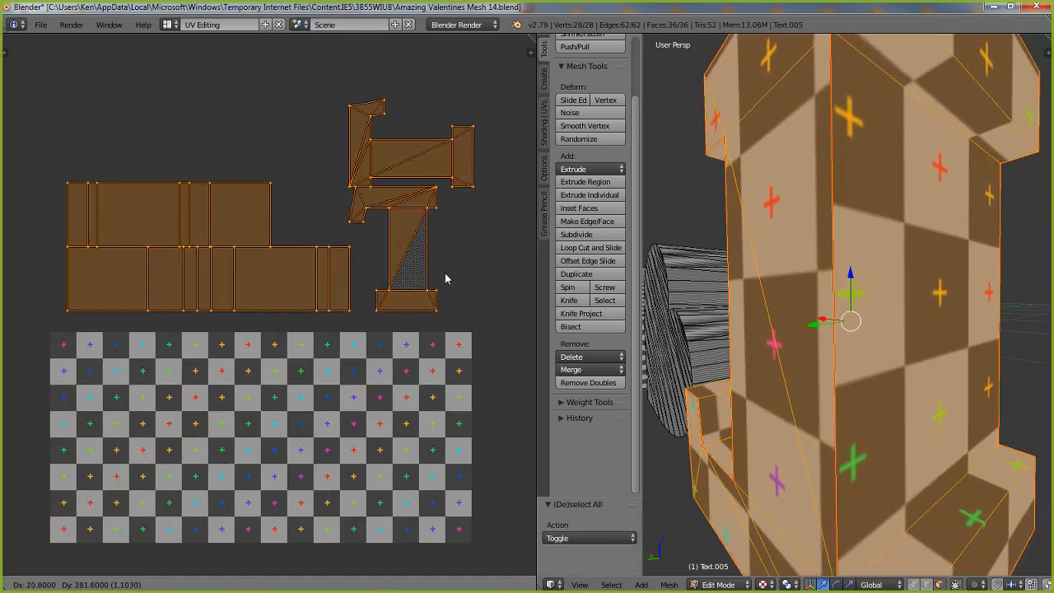
right_click(444, 278)
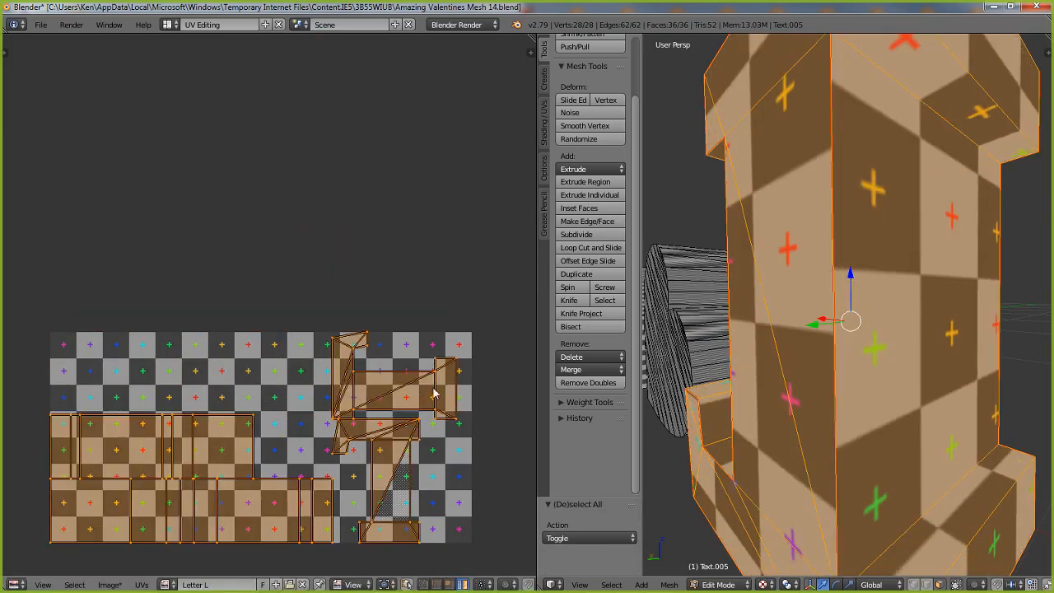
key("a")
key("a")
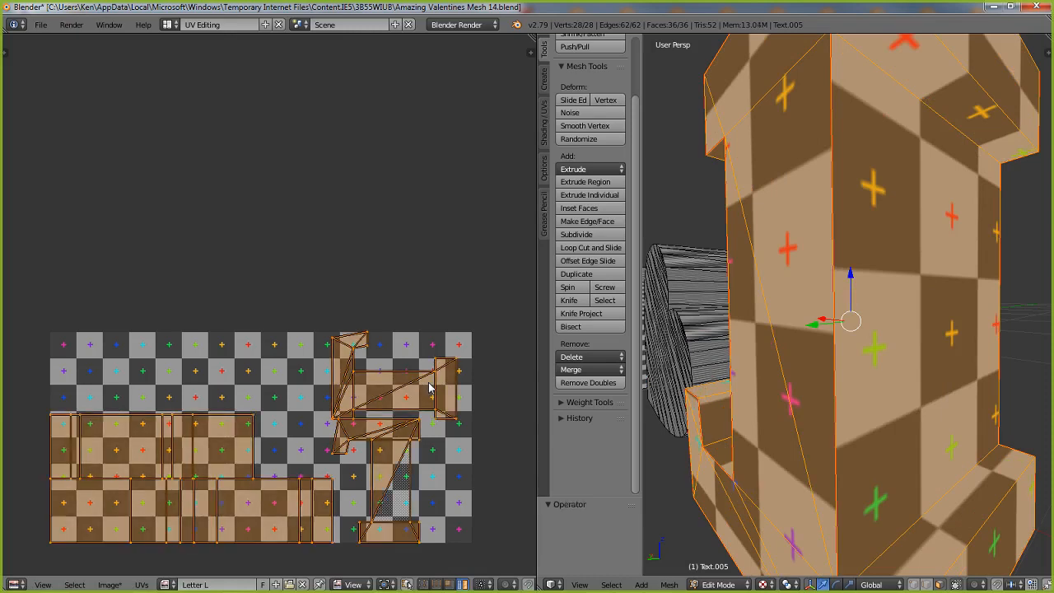
key("g")
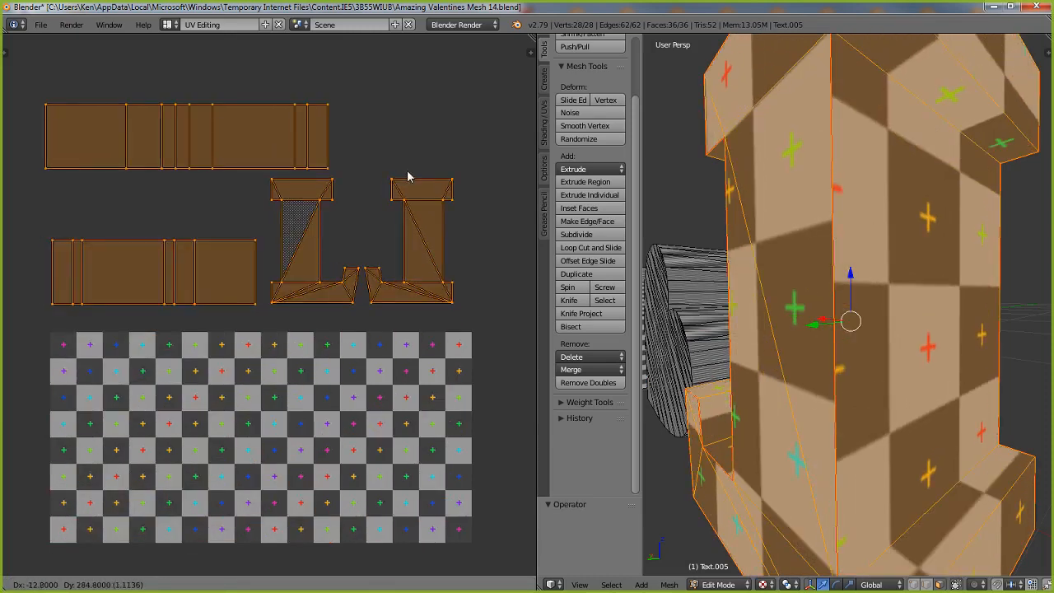
right_click(406, 176)
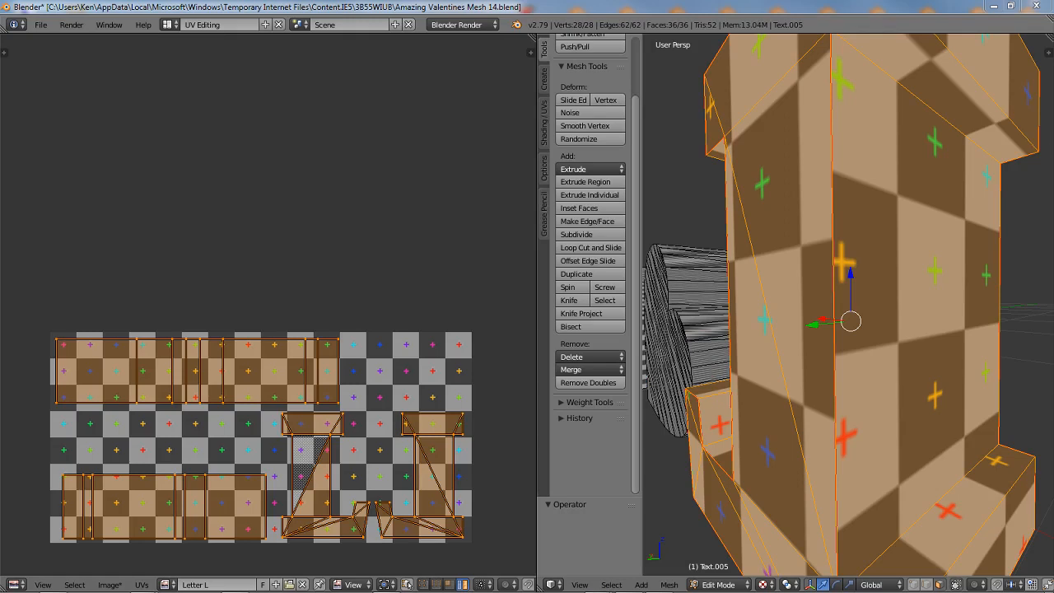
- Switch to the Blender screen shared in the Zoom meeting at full size and hide the UV editor's properties sidebar
left_click_drag(0, 12, 677, 92)
double_click(676, 92)
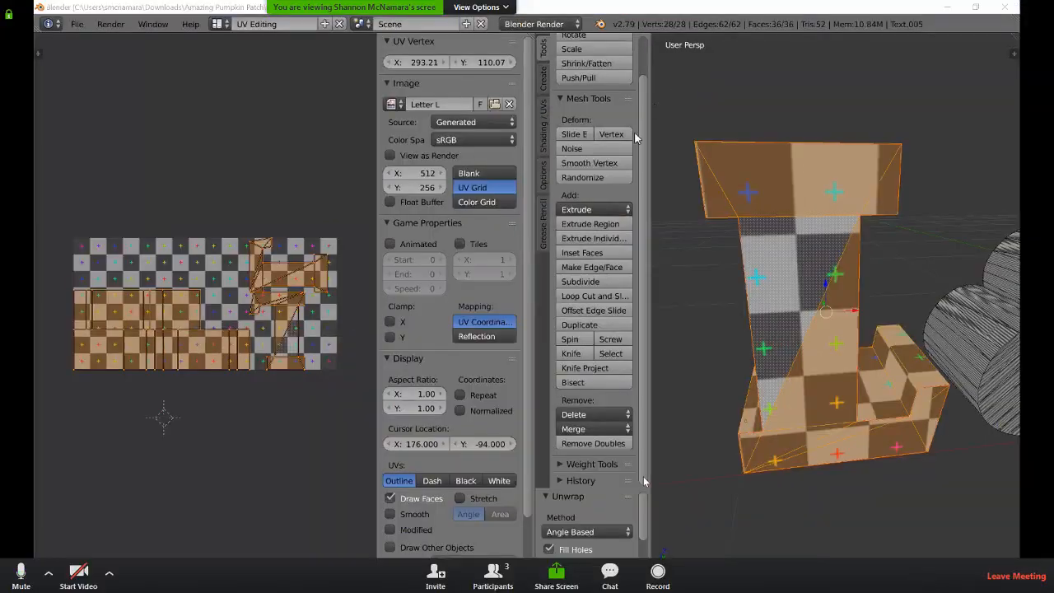
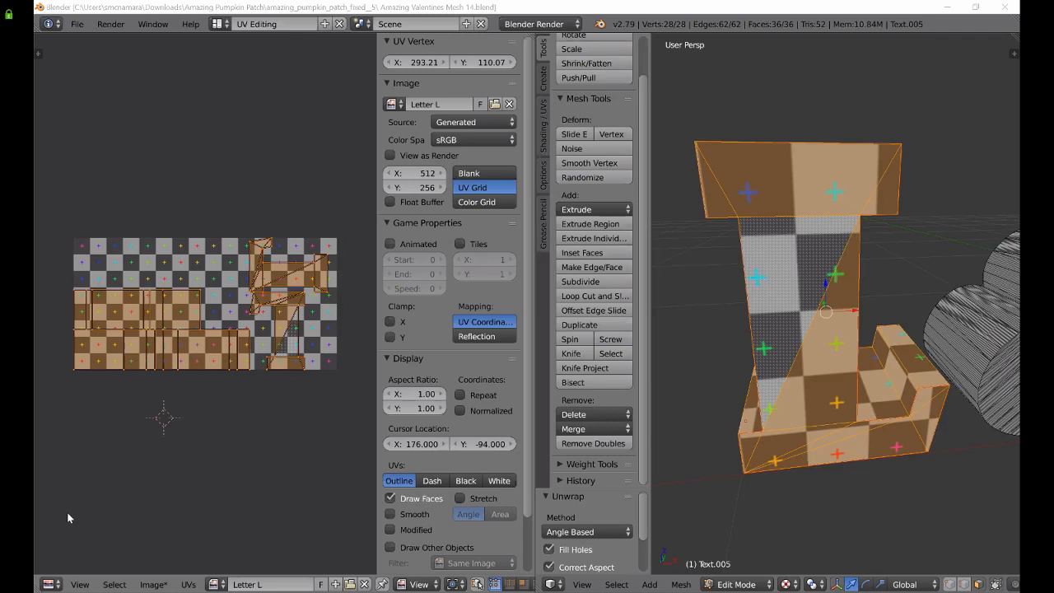
left_click(252, 442)
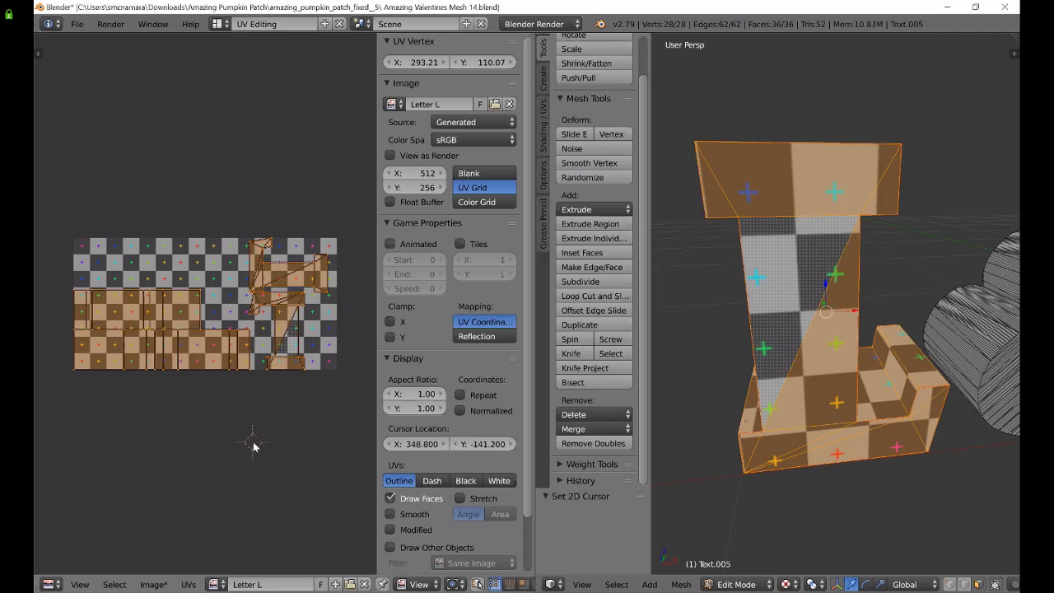
key("n")
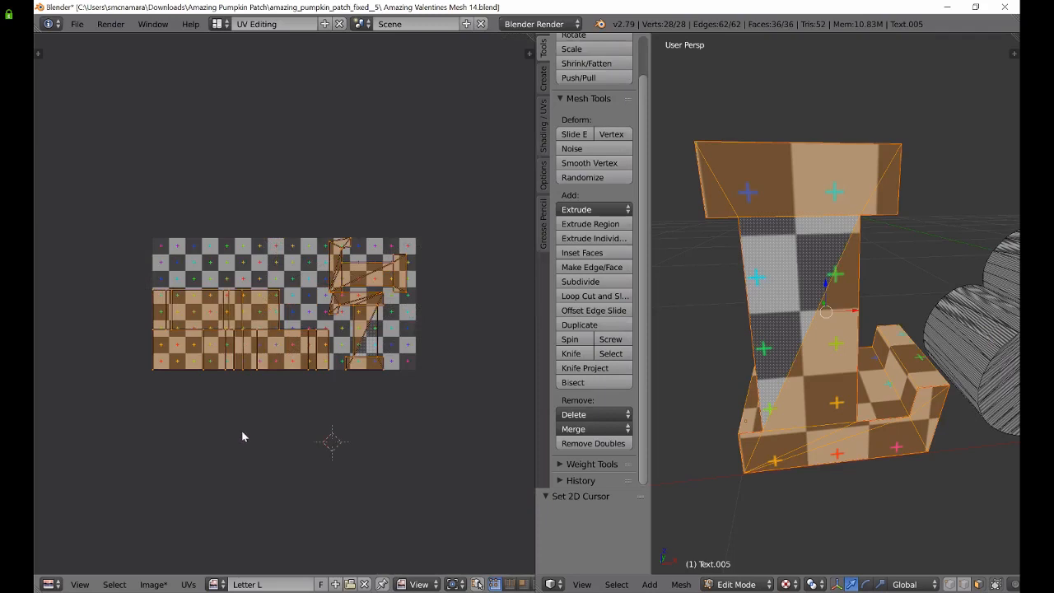
scroll(242, 430, "up", 1)
scroll(241, 430, "up", 1)
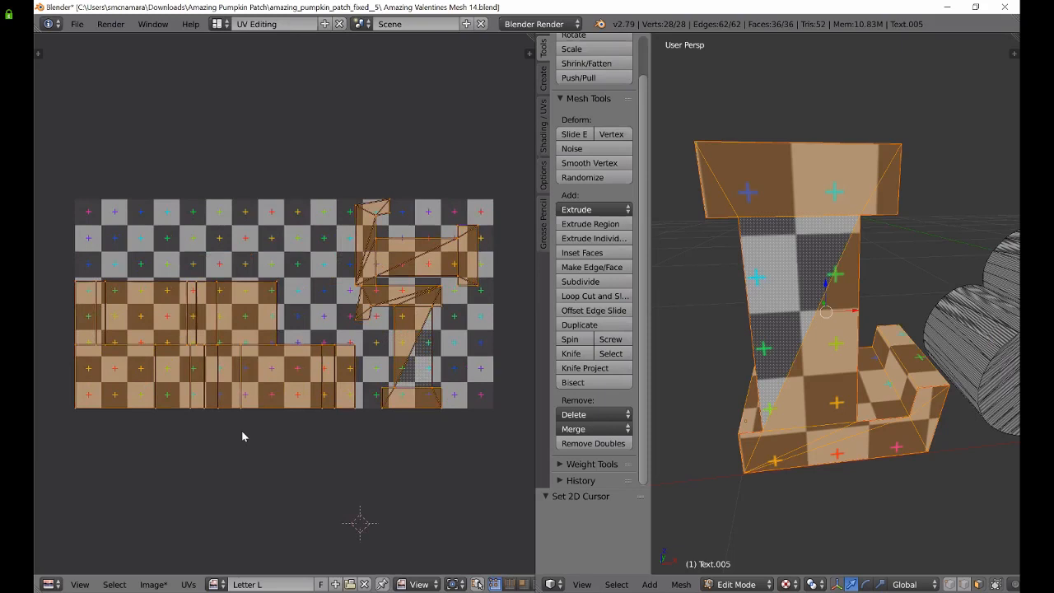
scroll(242, 436, "up", 1)
scroll(241, 436, "down", 1)
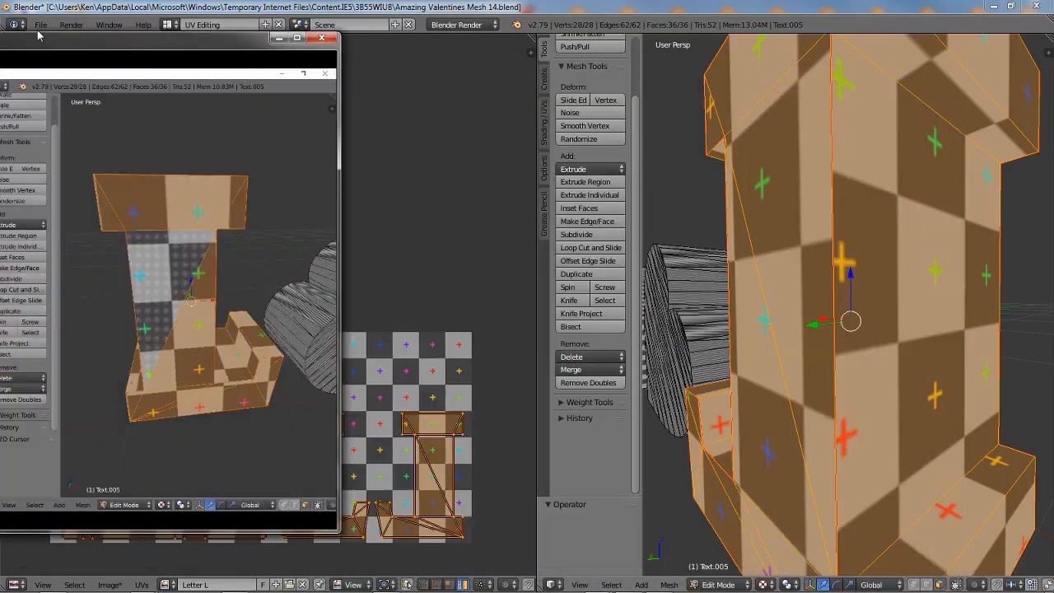
left_click_drag(37, 34, 0, 28)
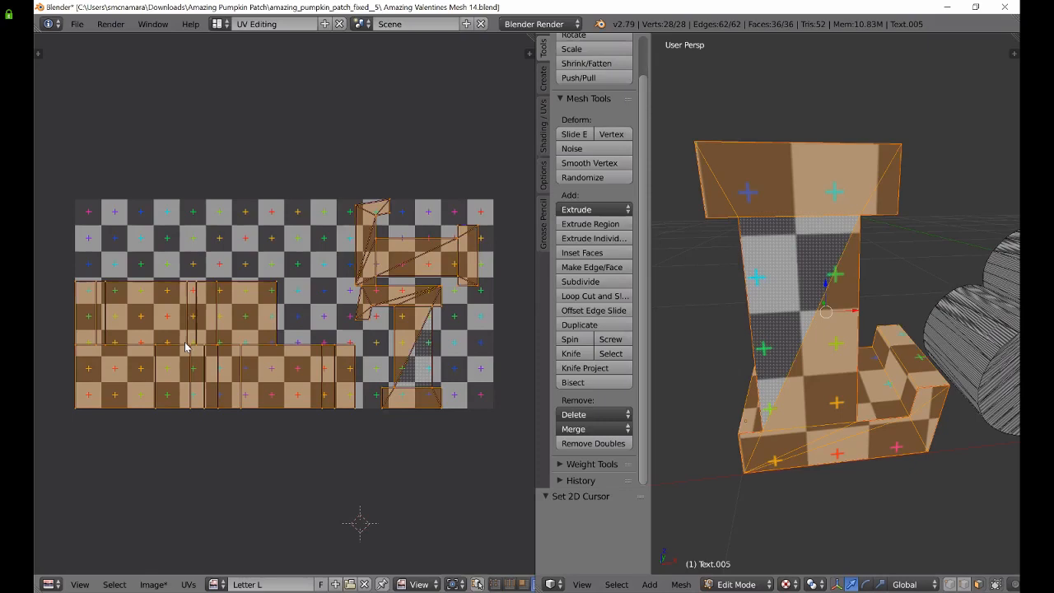
scroll(228, 383, "up", 1)
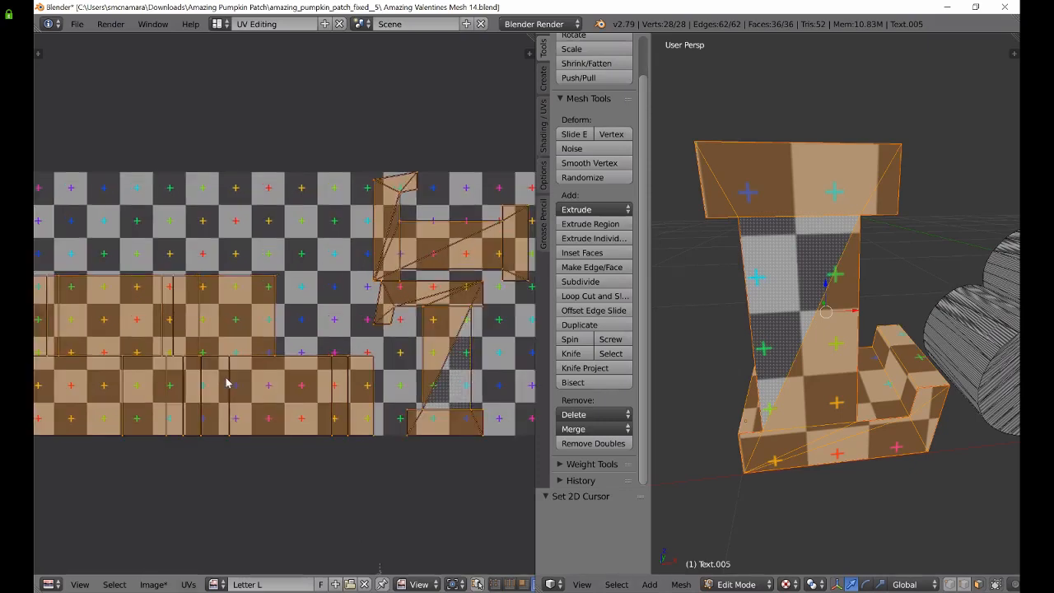
scroll(228, 383, "down", 1)
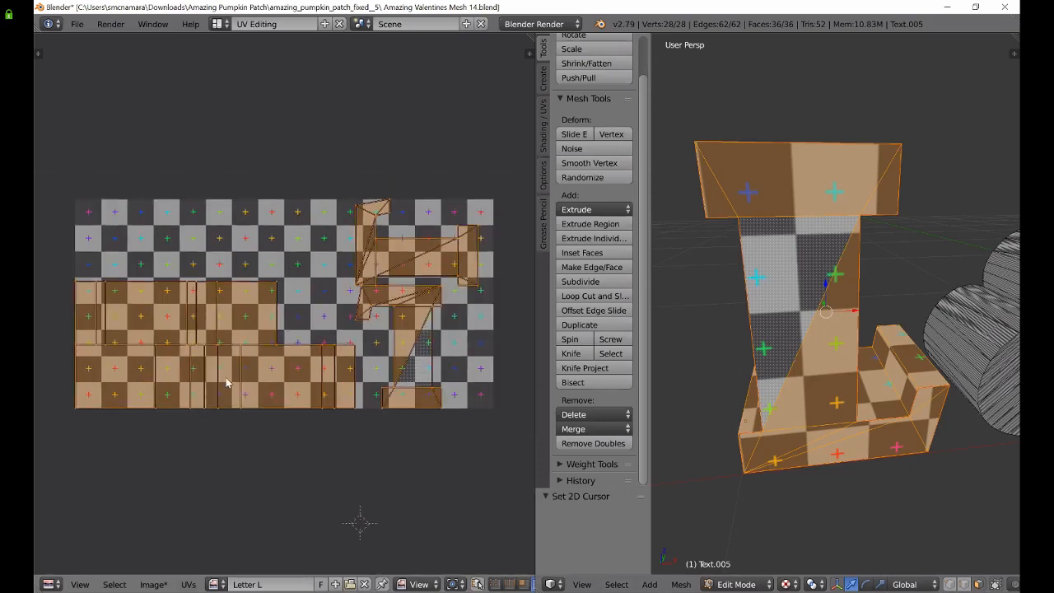
scroll(225, 378, "up", 1)
scroll(229, 366, "down", 1)
- Save the shared Blender file under the new name Amazing Valentines Mesh 15.blend in the same folder
left_click(77, 24)
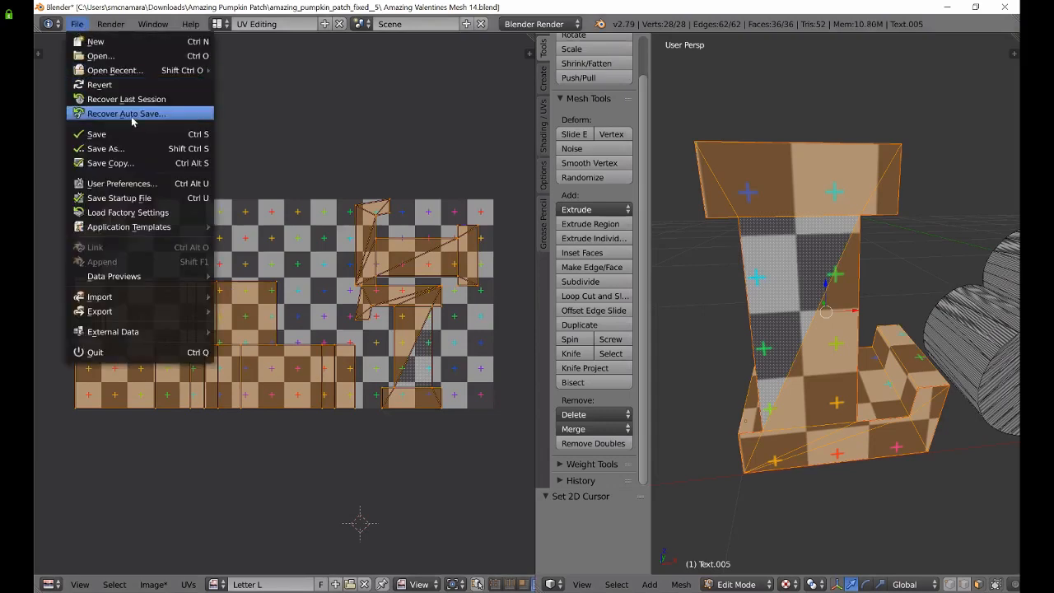
left_click(107, 148)
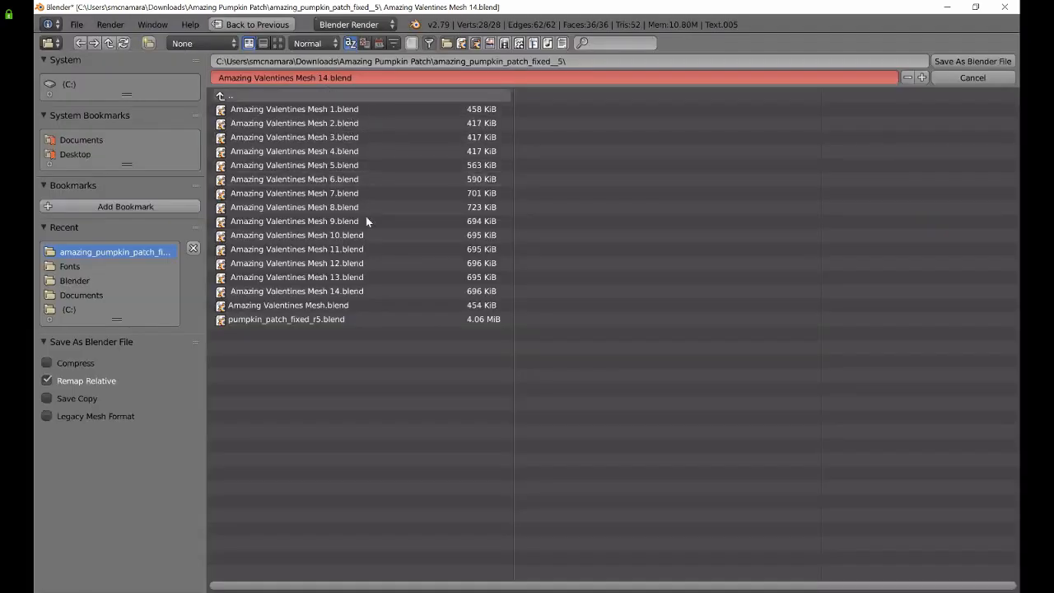
left_click(319, 78)
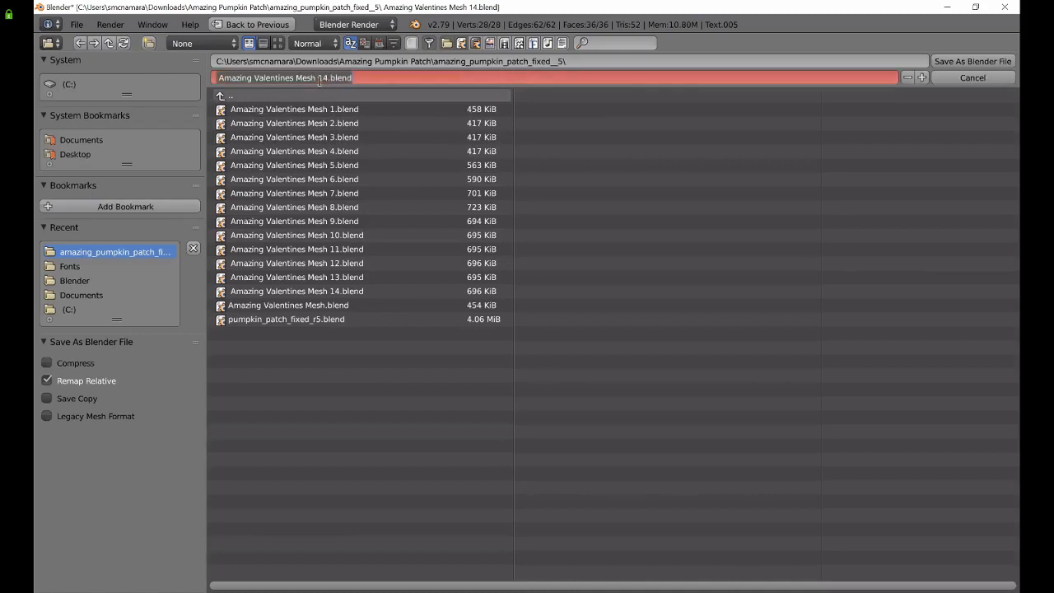
left_click(322, 79)
key("Delete")
type("5")
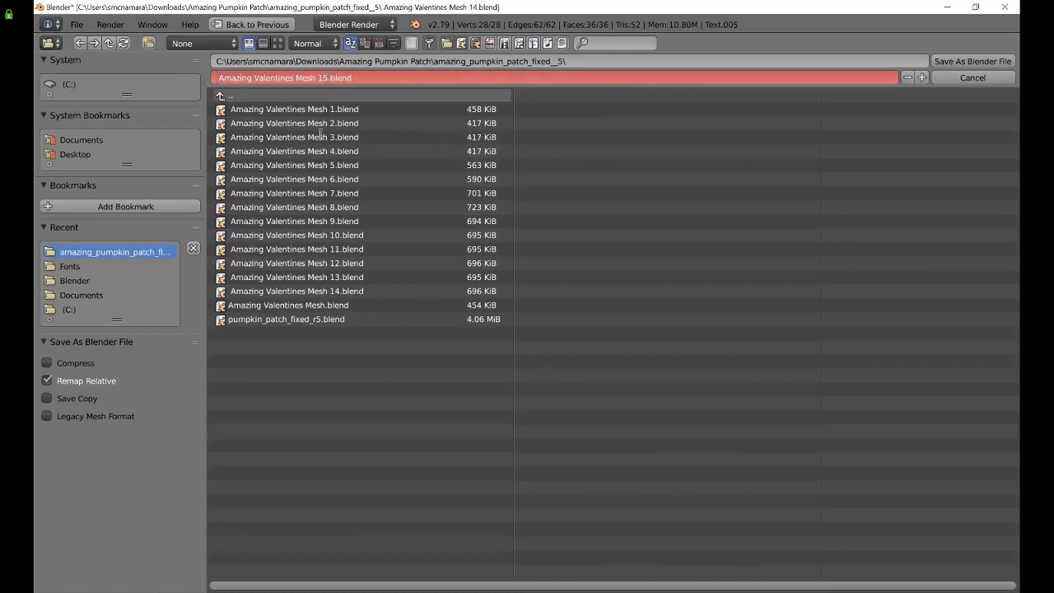
key("Return")
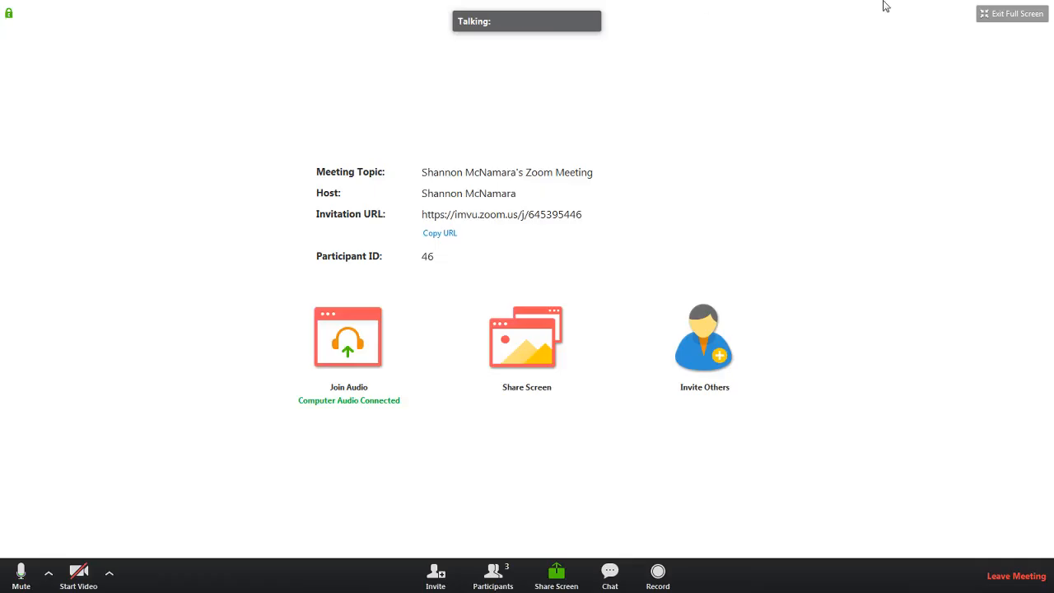
- Restore the Zoom meeting window and move it off the screen to return to the local Blender file
double_click(851, 12)
left_click_drag(762, 18, 0, 41)
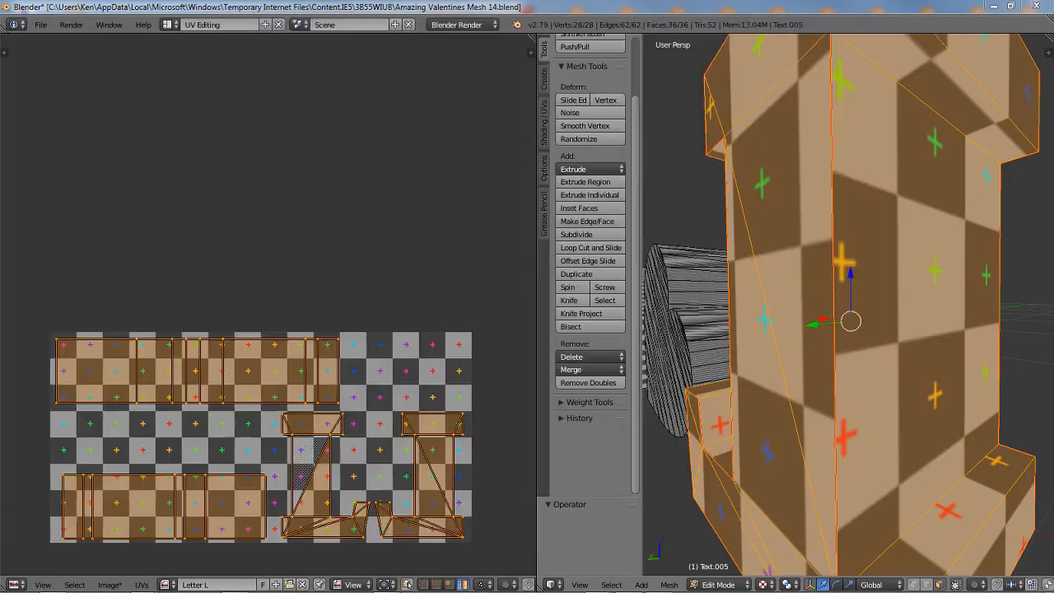